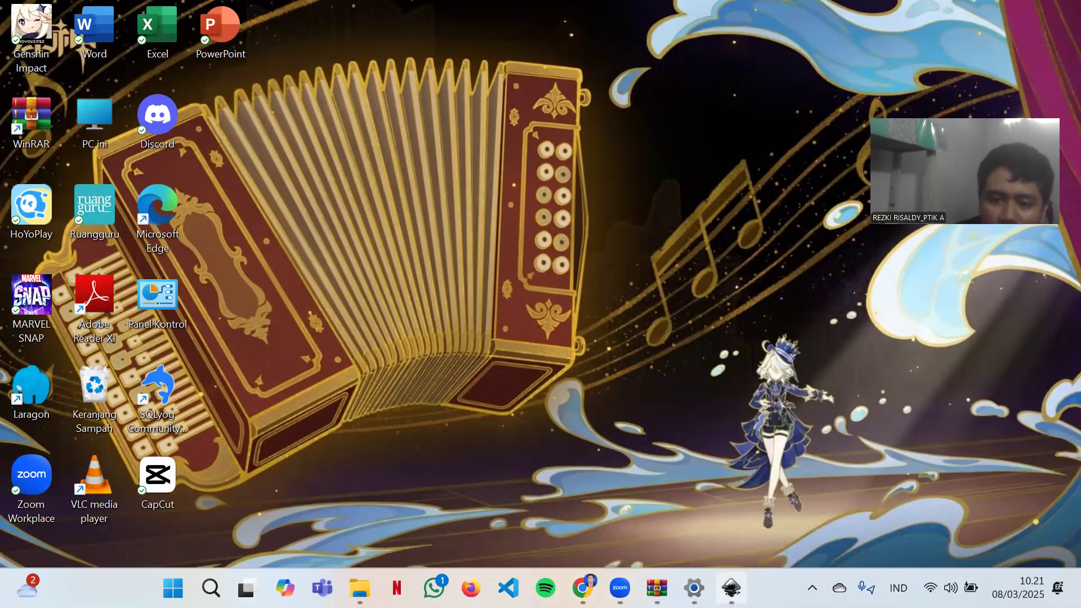
# - Switch to Chrome and open the DaFont site from the font search results
pyautogui.moveTo(731, 588)
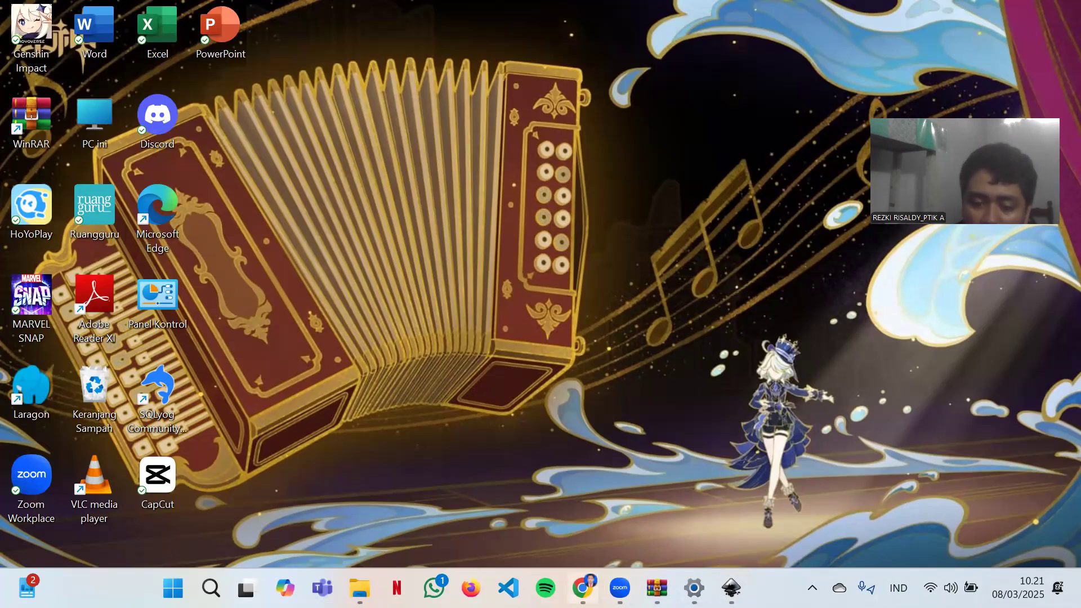
pyautogui.moveTo(583, 588)
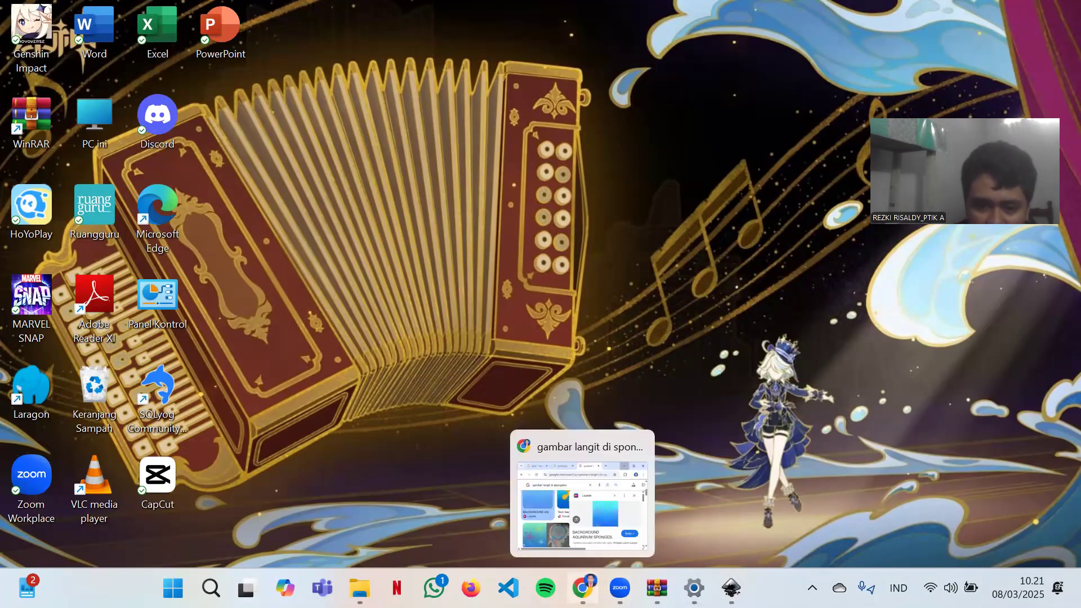
pyautogui.click(586, 543)
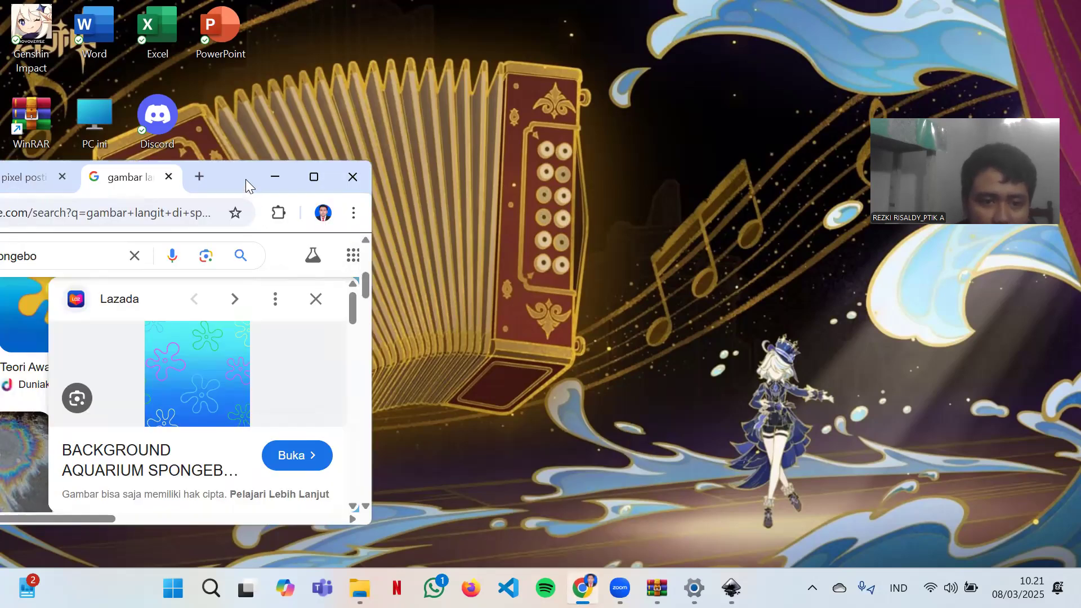
pyautogui.moveTo(236, 177); pyautogui.dragTo(717, 210)
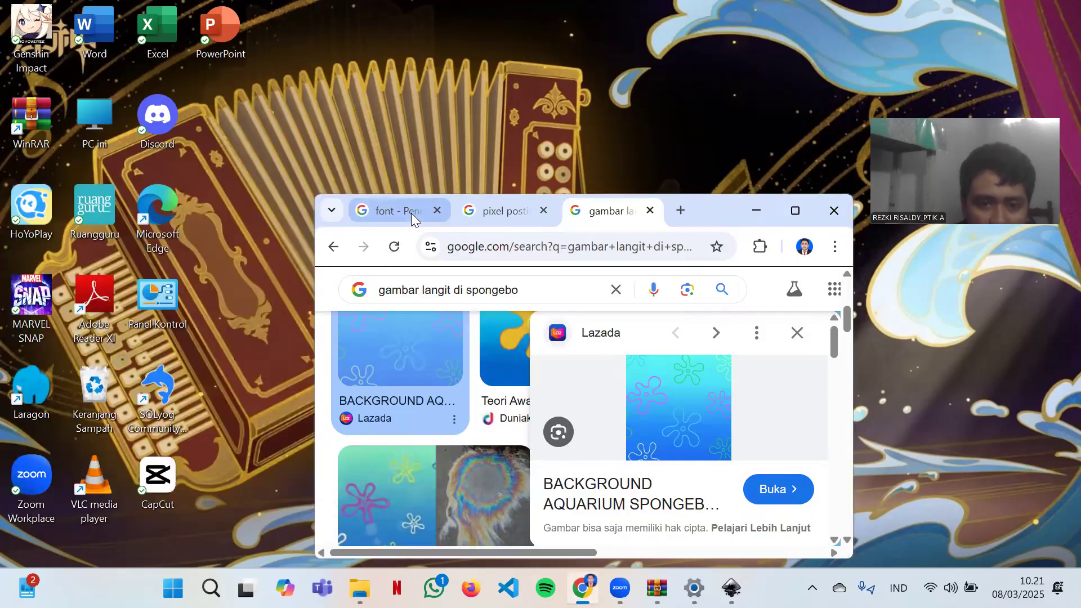
pyautogui.click(411, 214)
pyautogui.scroll(-1, 513, 453)
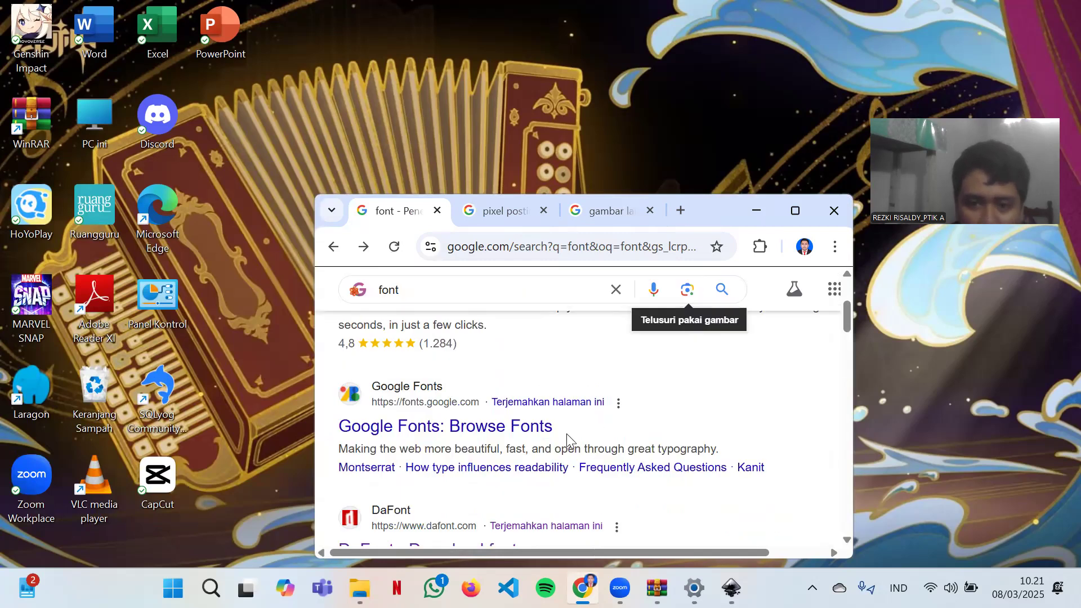
pyautogui.scroll(-3, 484, 434)
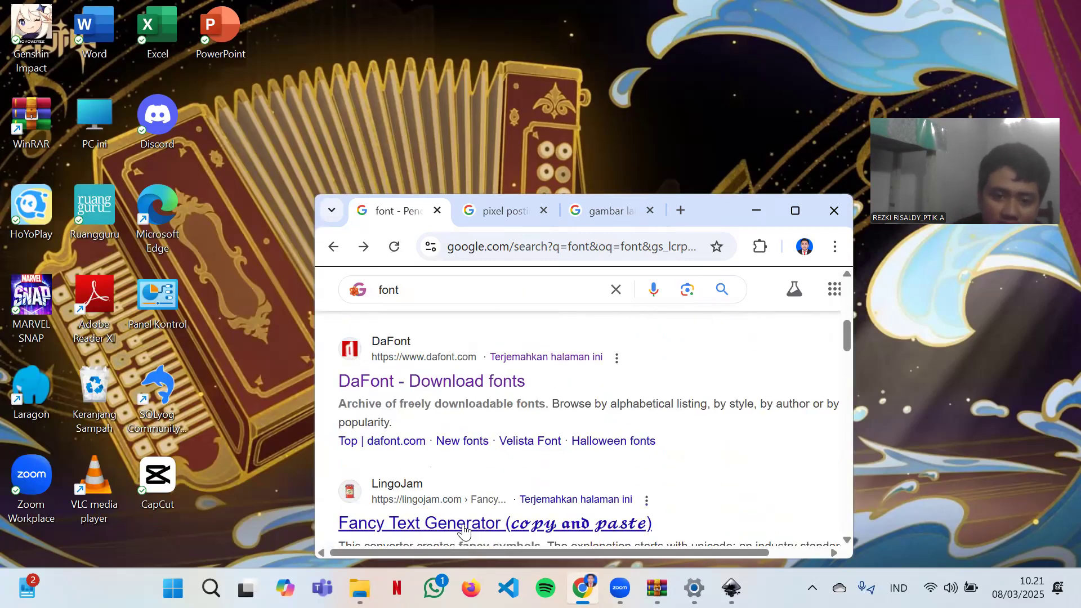
pyautogui.click(466, 387)
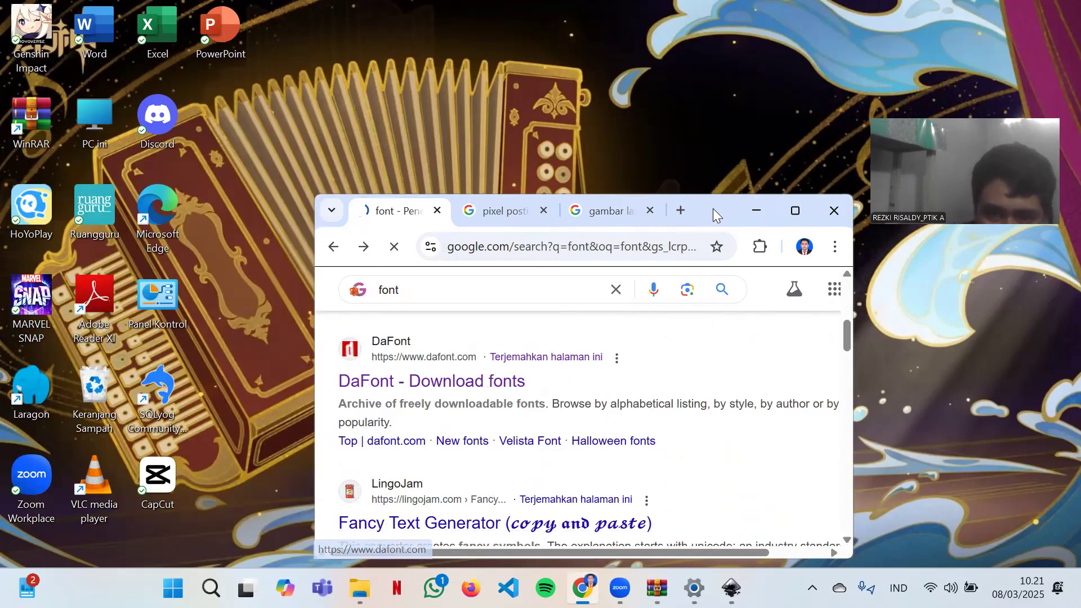
pyautogui.moveTo(748, 210); pyautogui.dragTo(712, 182)
pyautogui.moveTo(760, 183)
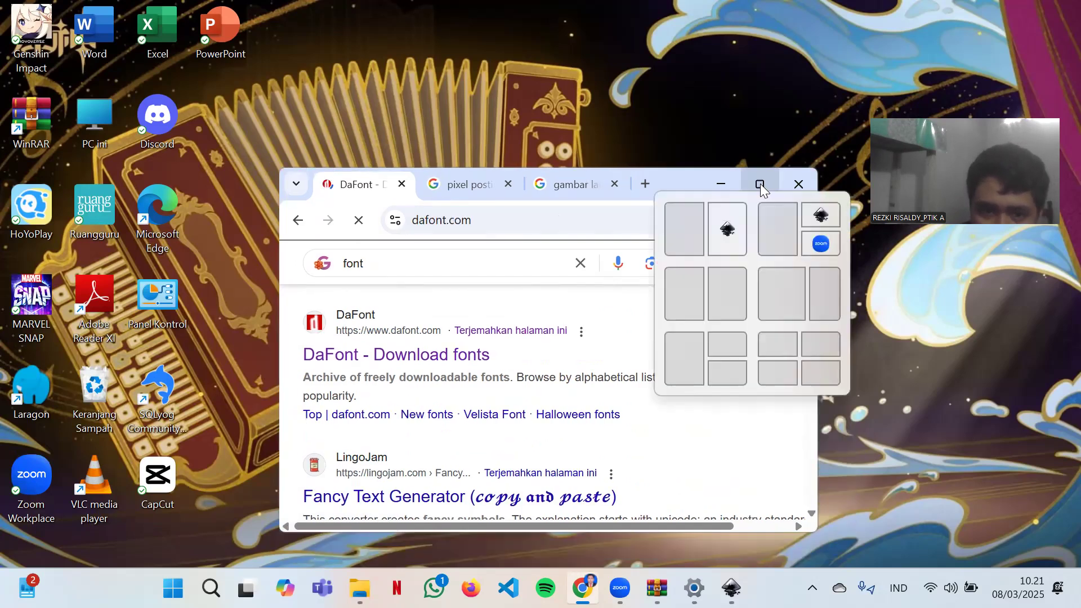
# - Look through the DaFont home page and return to the font search results
pyautogui.scroll(-8, 724, 398)
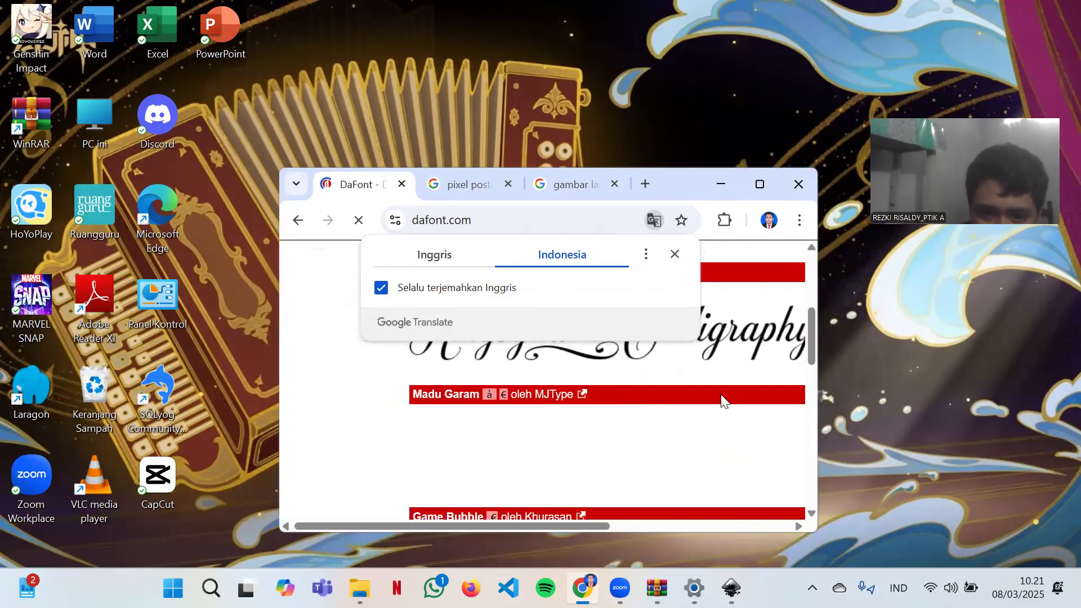
pyautogui.scroll(-2, 569, 510)
pyautogui.moveTo(563, 521); pyautogui.dragTo(669, 460)
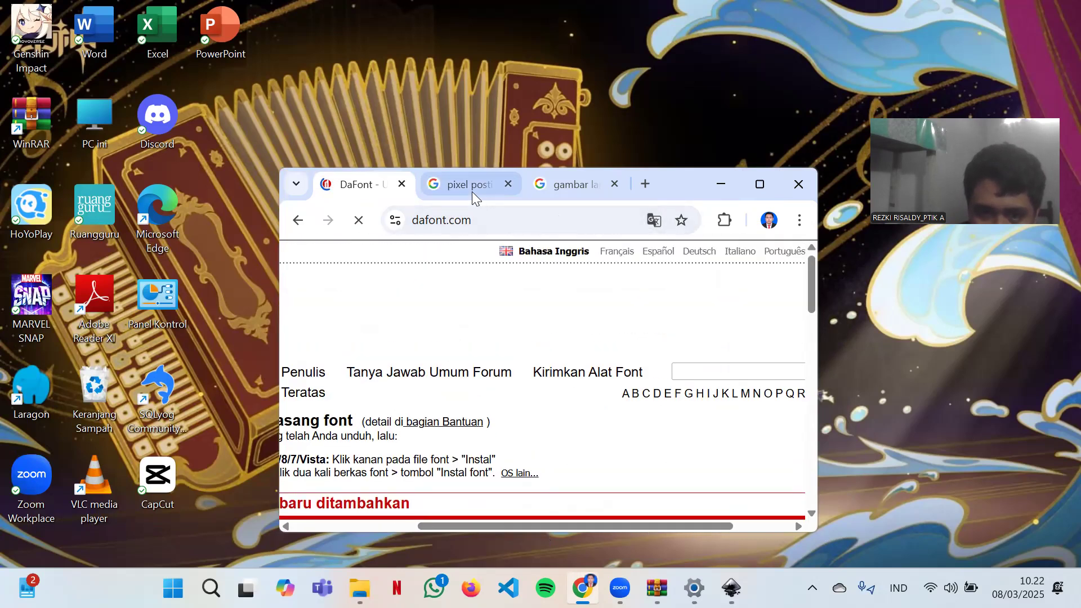
pyautogui.click(472, 186)
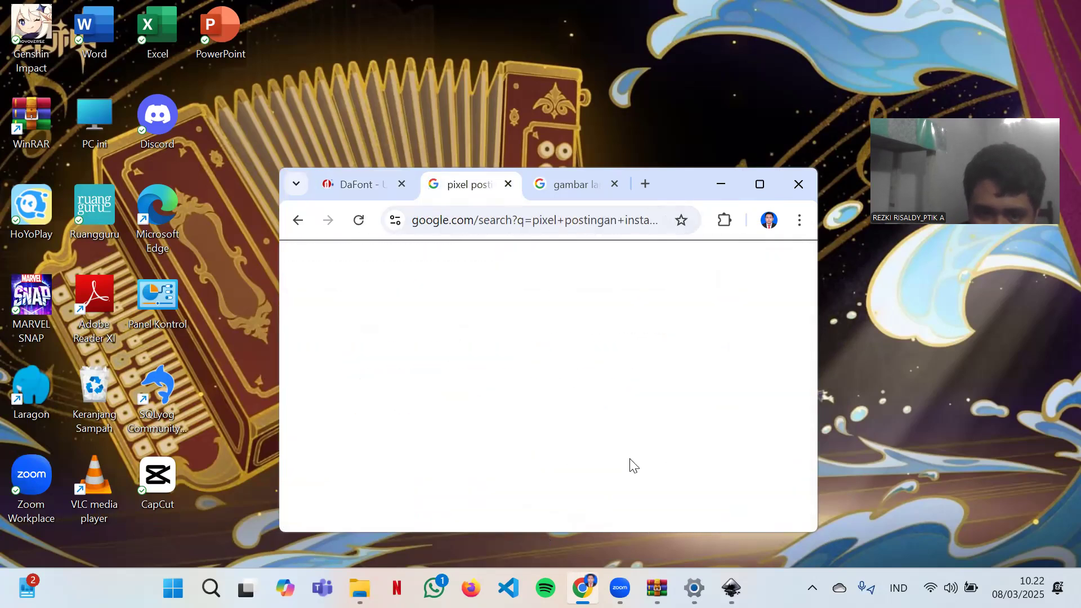
pyautogui.click(368, 185)
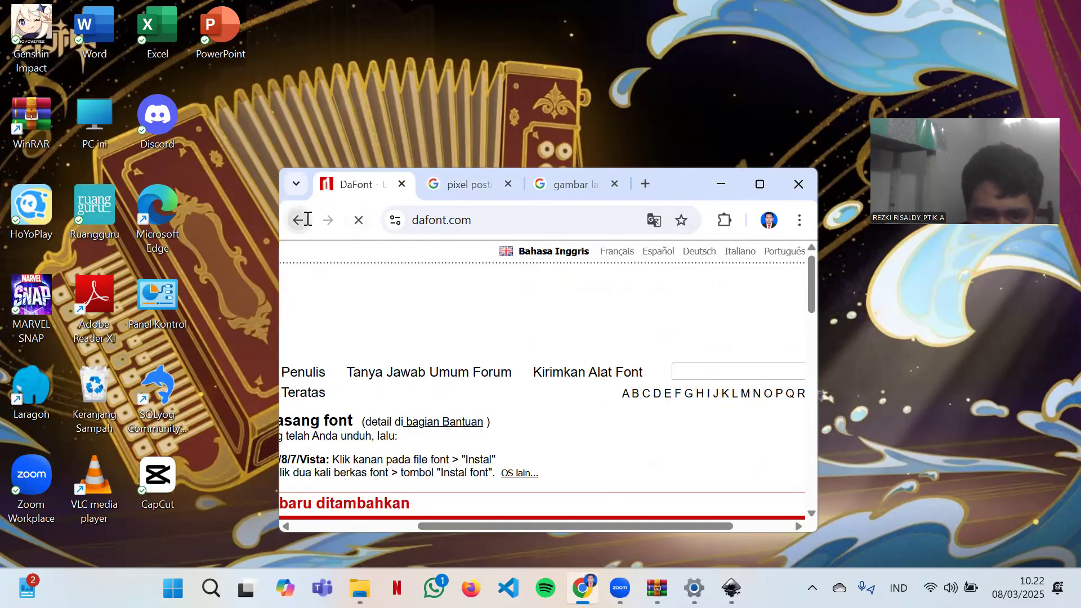
pyautogui.click(297, 219)
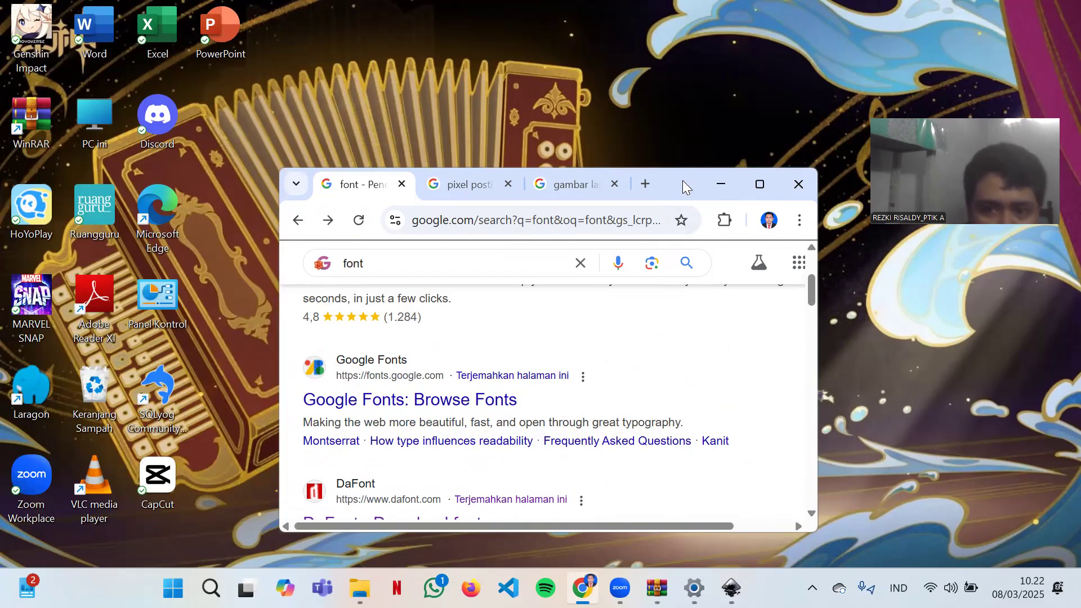
pyautogui.click(720, 189)
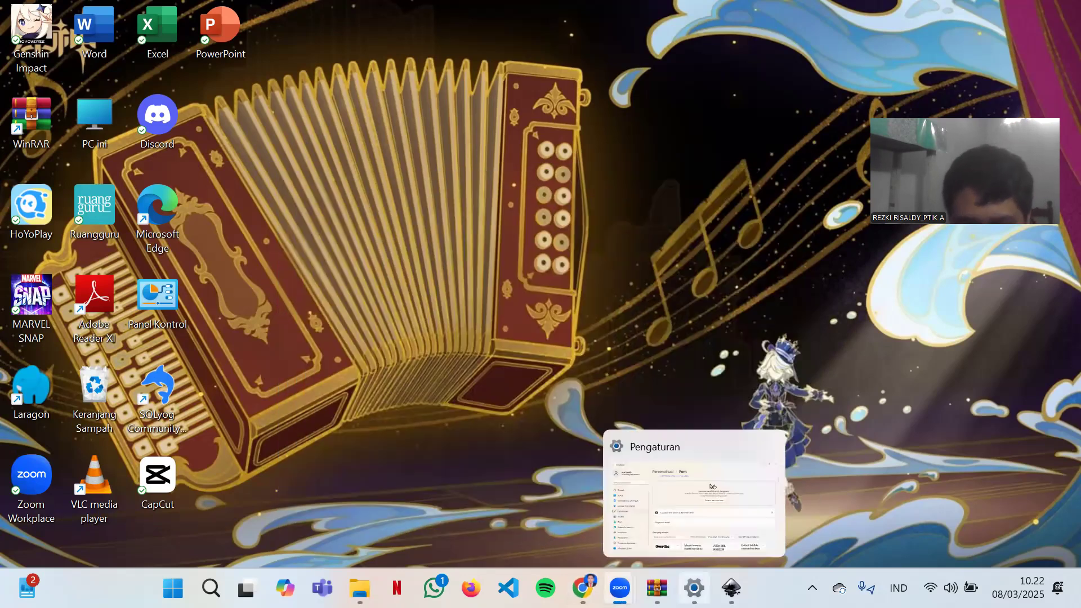
# - Open the extracted sauce-tomato folder in File Explorer and look through its font files
pyautogui.click(360, 589)
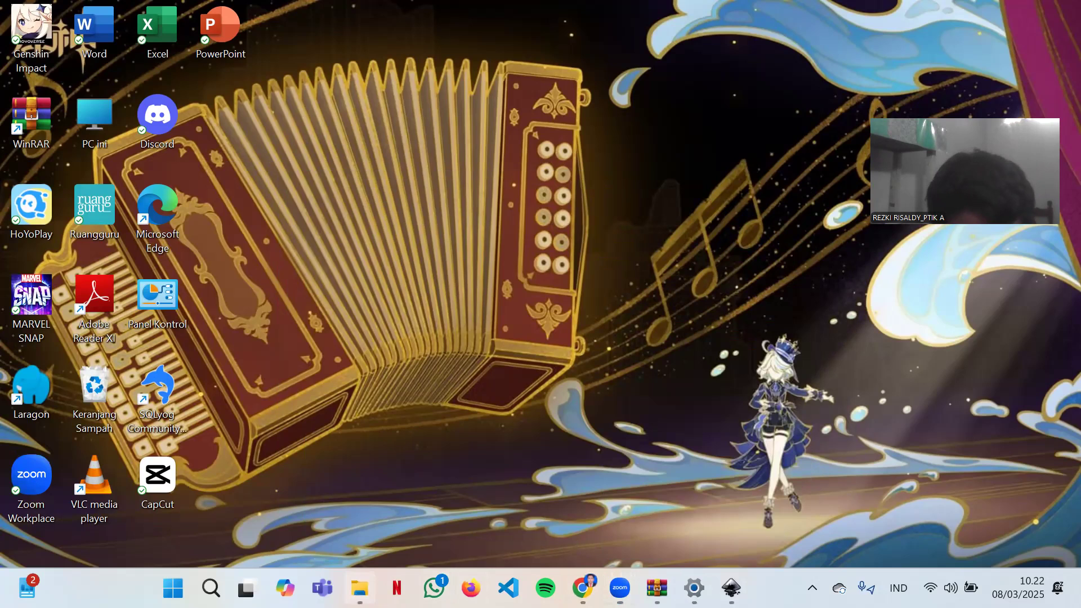
pyautogui.moveTo(168, 100); pyautogui.dragTo(333, 88)
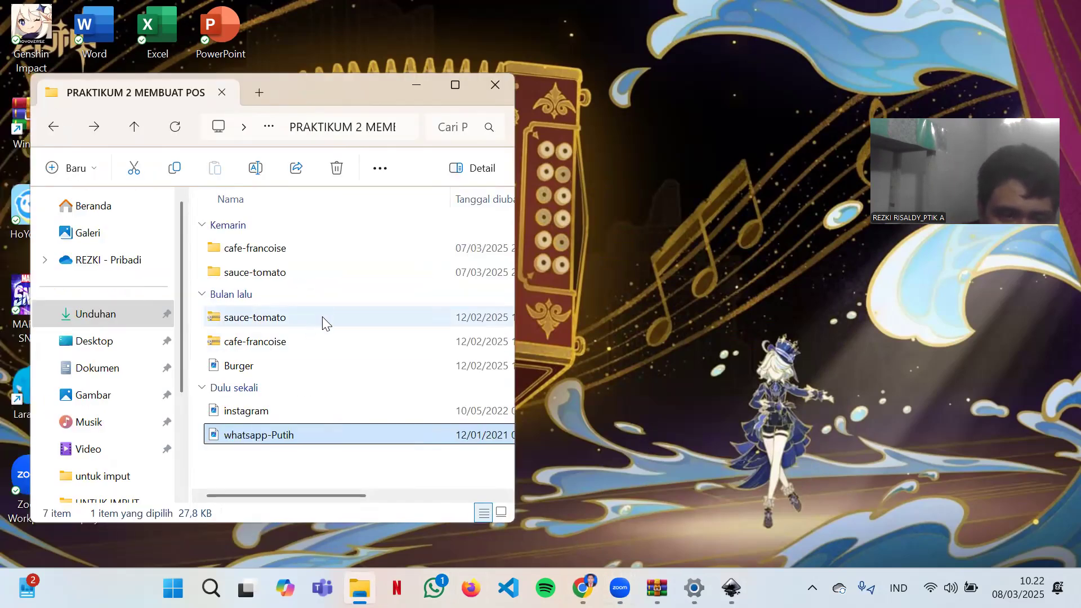
pyautogui.doubleClick(290, 271)
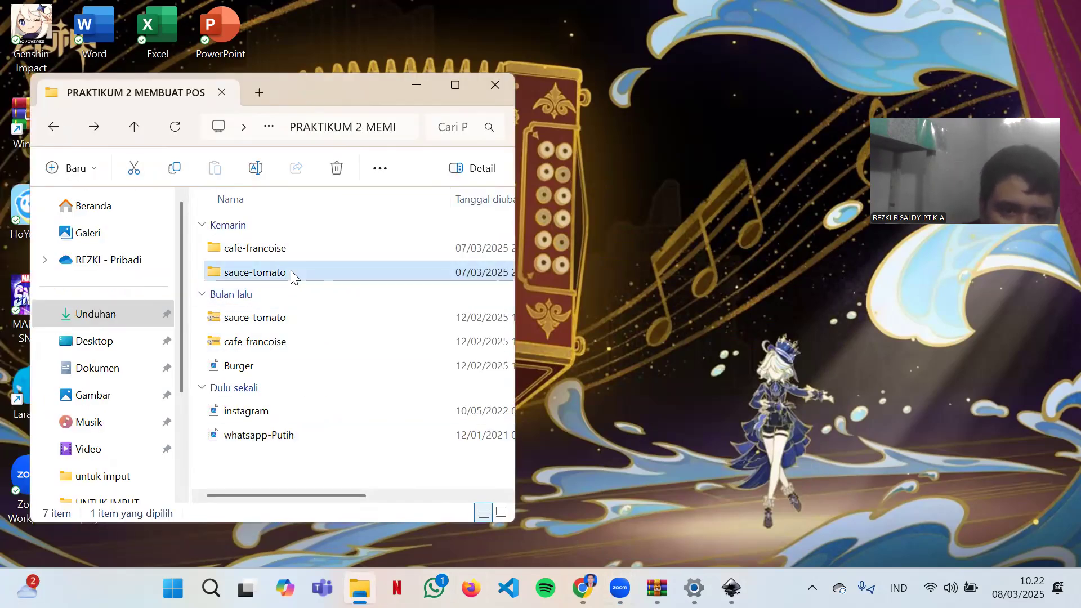
pyautogui.scroll(-1, 394, 293)
pyautogui.scroll(1, 319, 459)
pyautogui.scroll(-1, 436, 332)
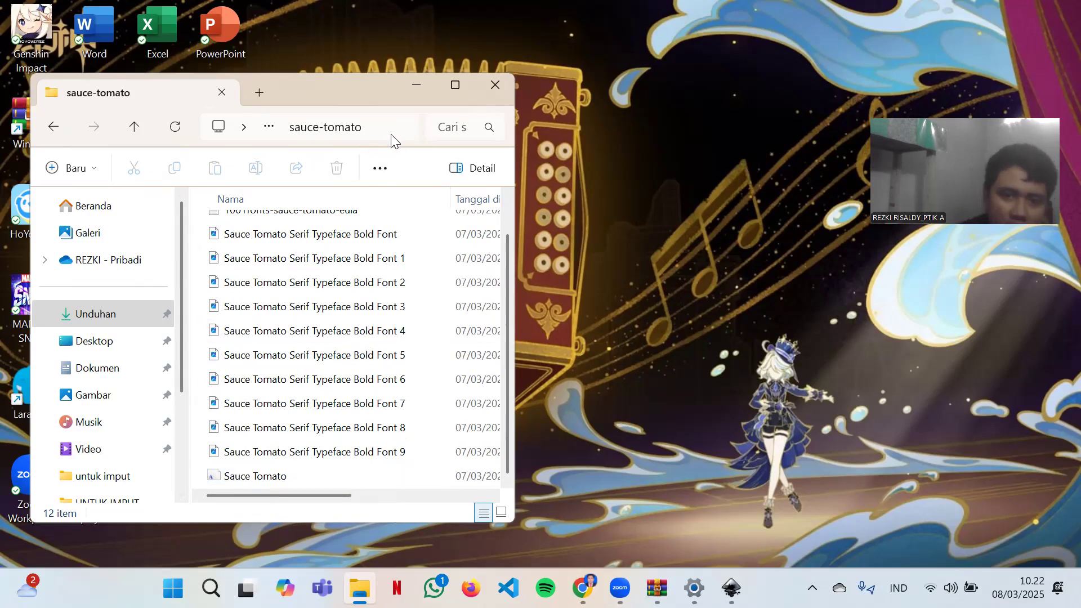
pyautogui.click(407, 93)
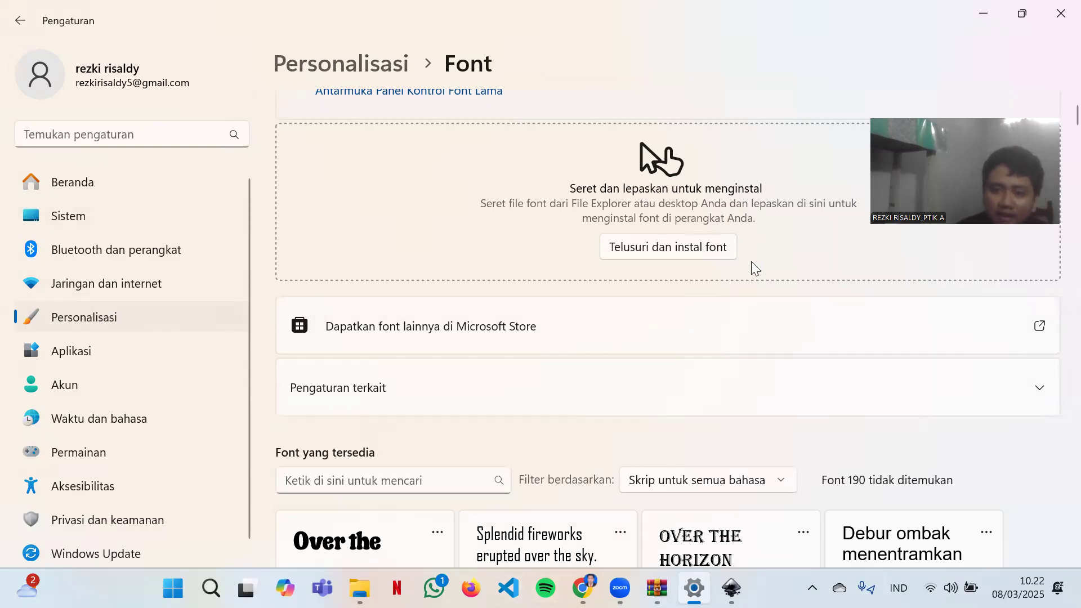
# - Examine the available fonts in the Windows font settings, including Sauce Tomato
pyautogui.scroll(-3, 628, 276)
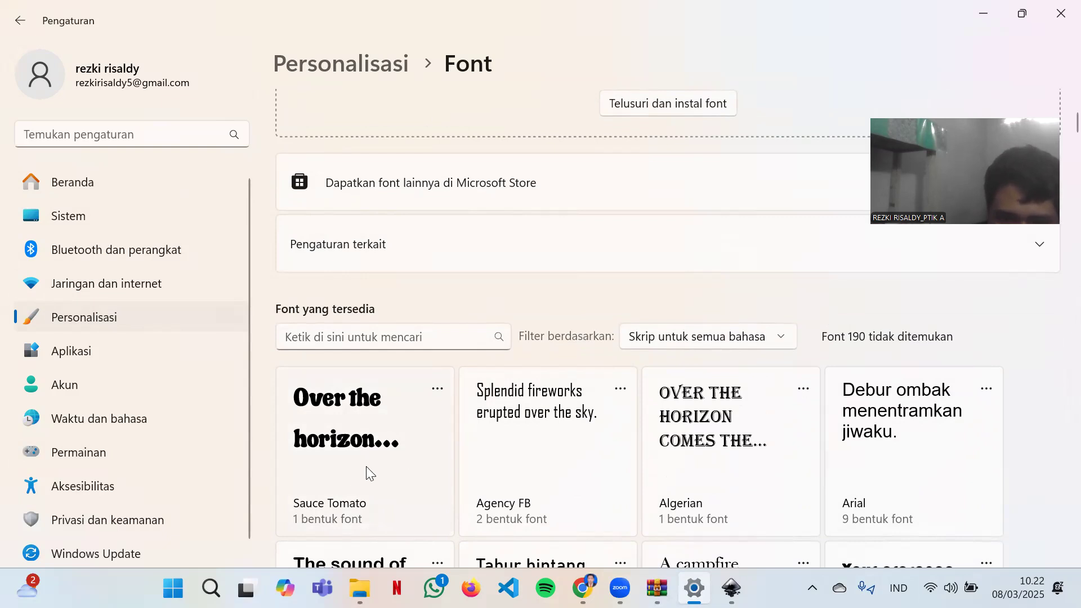
pyautogui.scroll(-2, 366, 466)
pyautogui.scroll(-5, 366, 404)
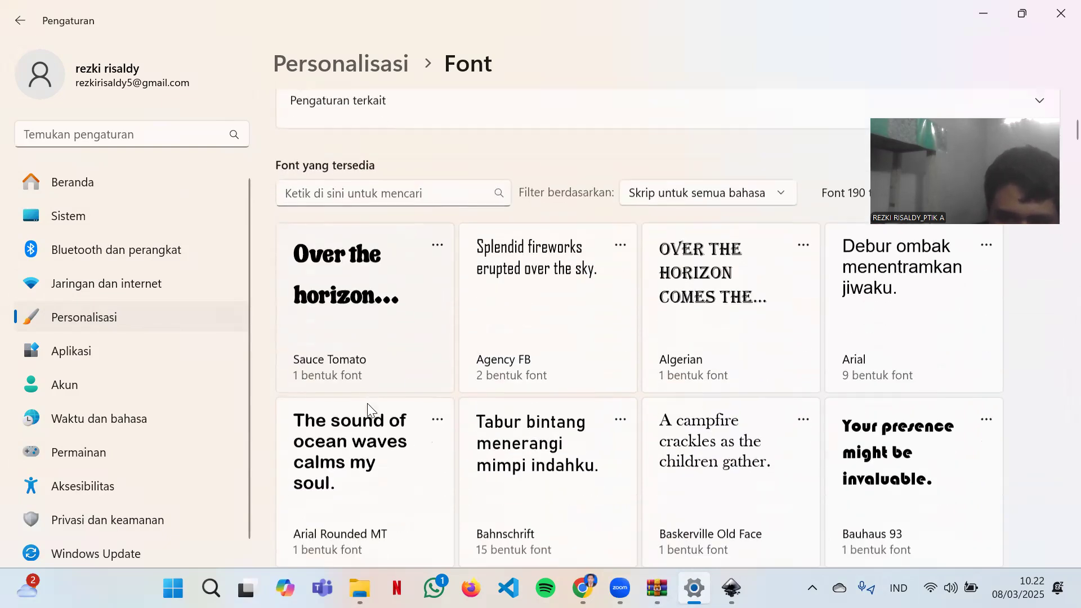
pyautogui.scroll(3, 293, 248)
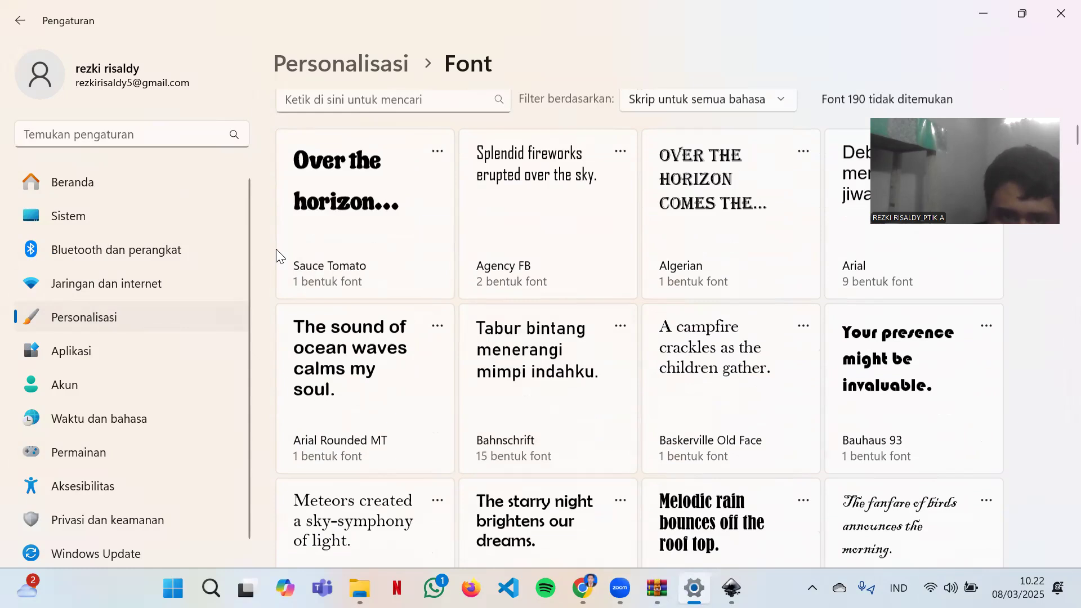
pyautogui.scroll(-3, 440, 244)
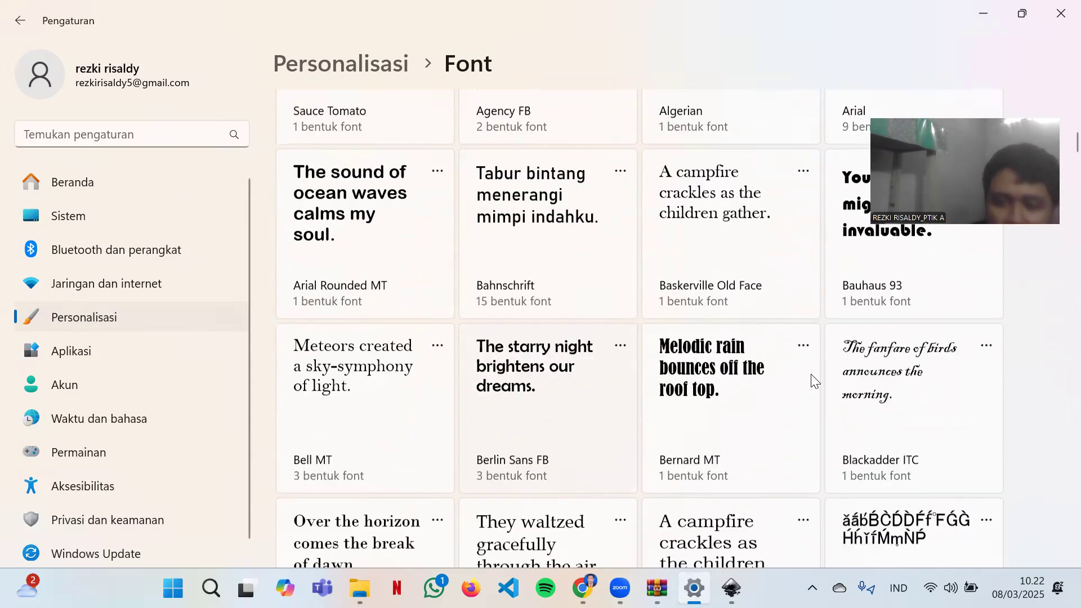
pyautogui.scroll(-5, 811, 379)
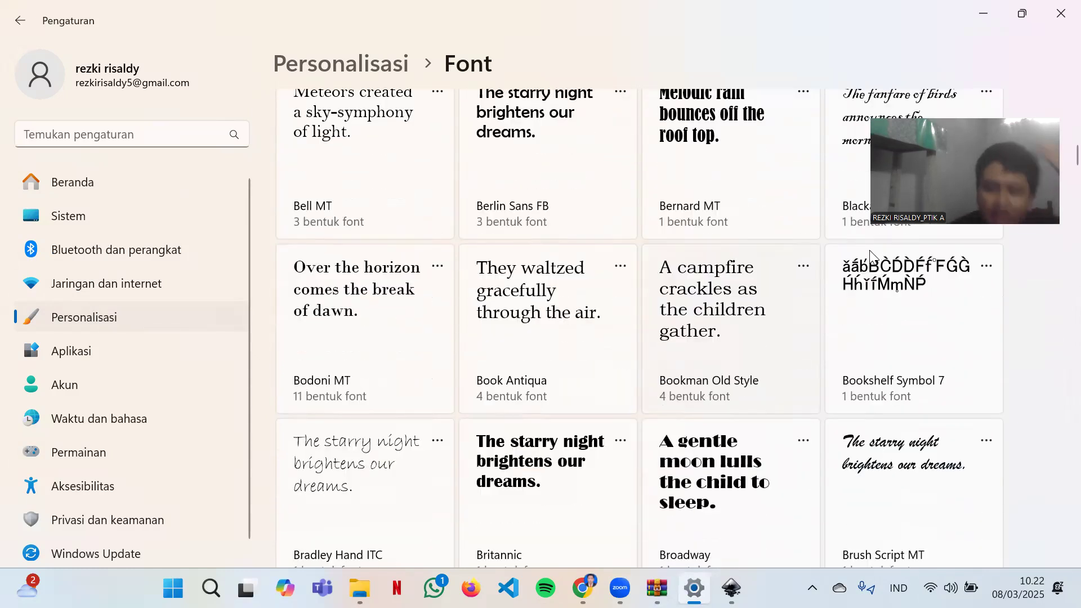
pyautogui.click(983, 14)
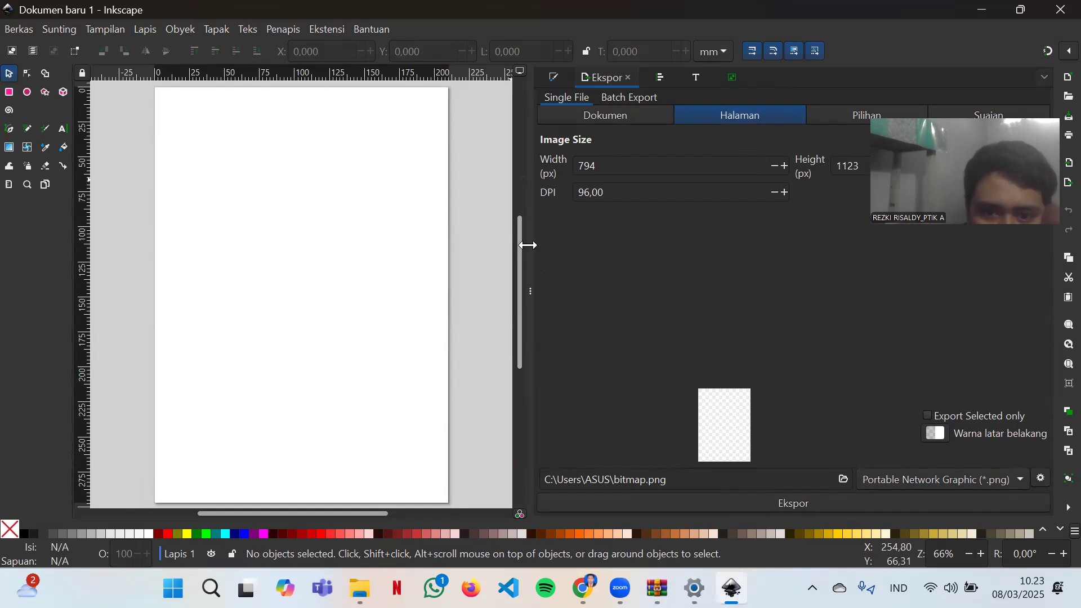
# - In Inkscape, enlarge the canvas area, draw a rectangle about 97.7 mm wide and 227 mm high on the page's right half, and fill it dark red
pyautogui.moveTo(527, 244); pyautogui.dragTo(777, 231)
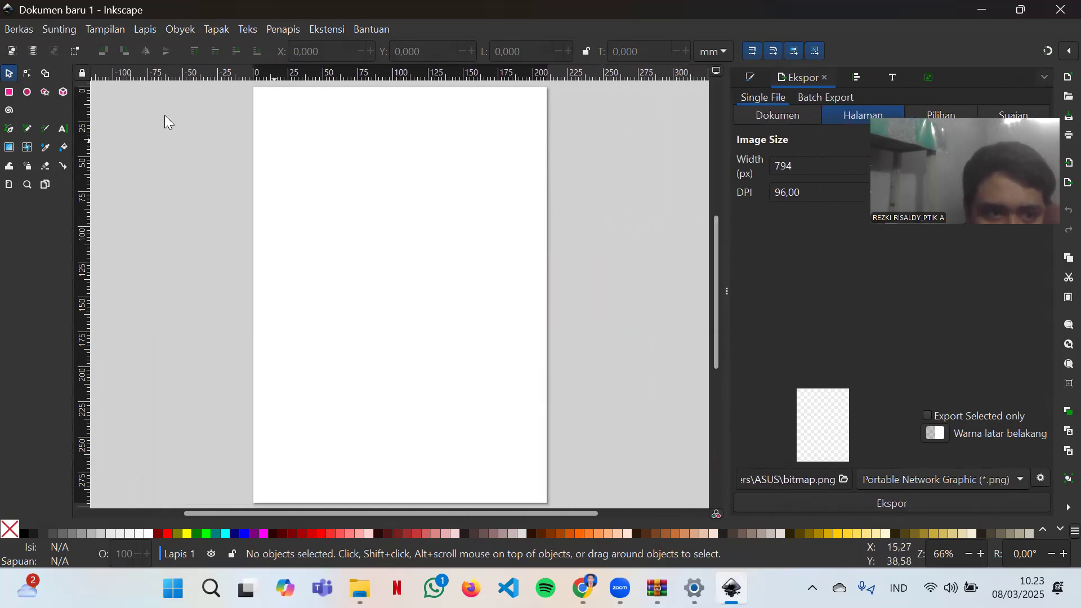
pyautogui.click(10, 94)
pyautogui.moveTo(545, 138); pyautogui.dragTo(408, 456)
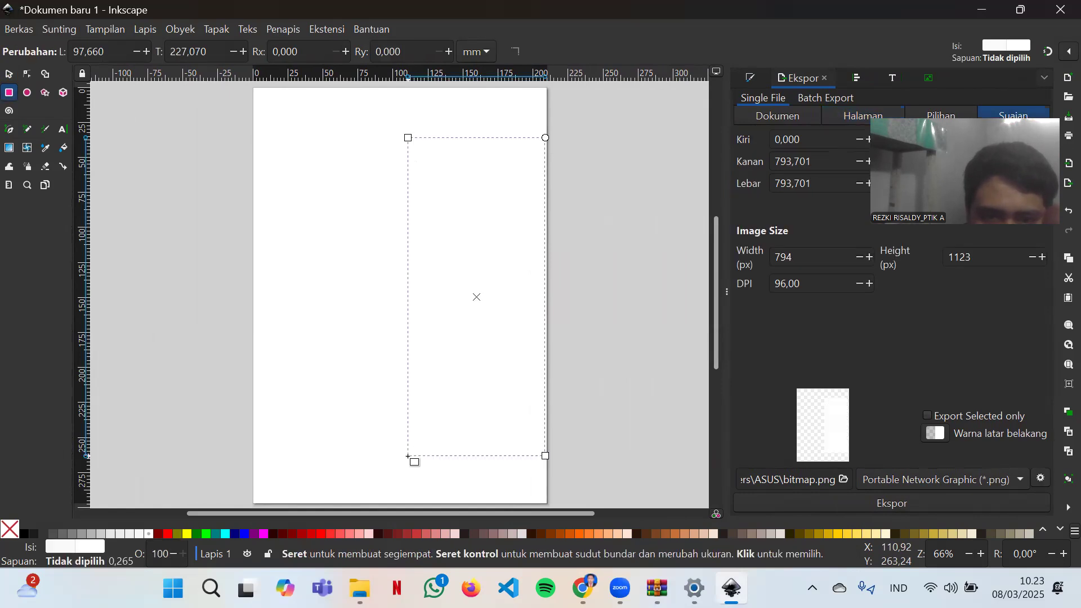
pyautogui.click(156, 535)
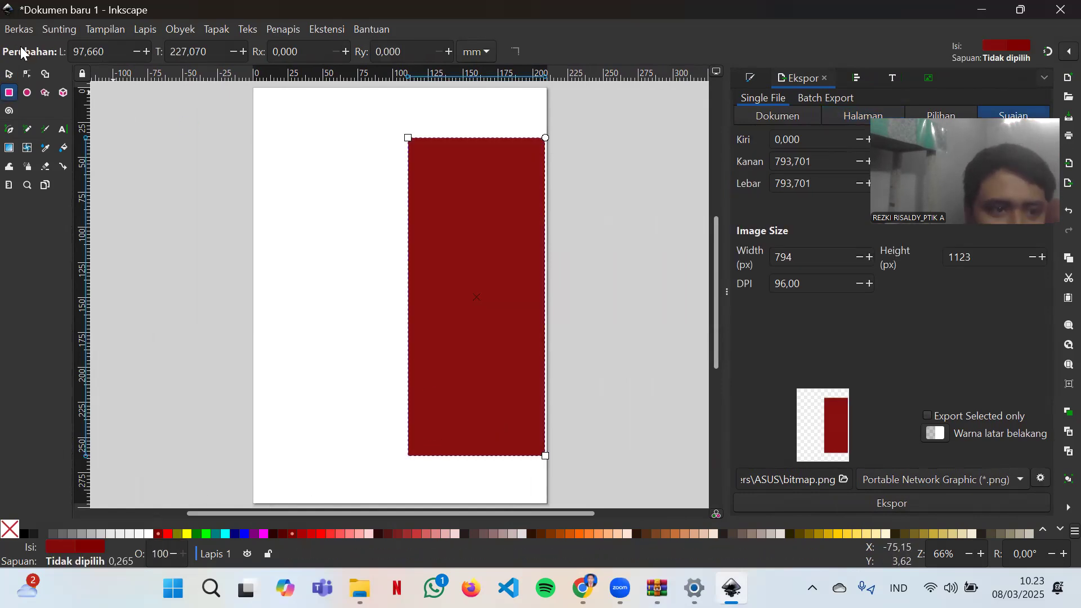
pyautogui.click(9, 74)
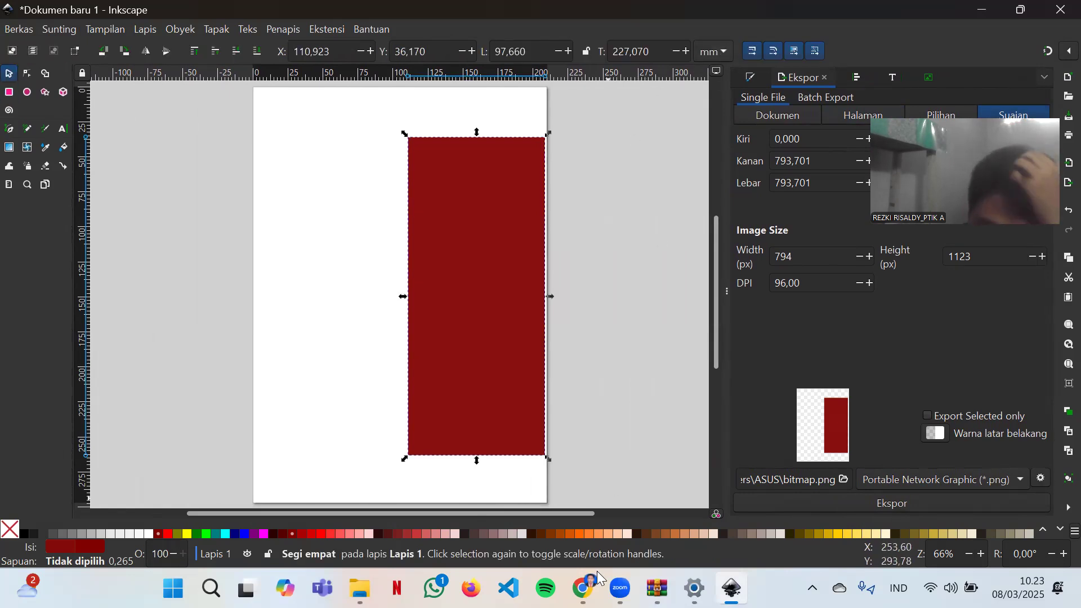
# - Switch to Chrome and find the landscape photo size in the Instagram post pixel search results
pyautogui.moveTo(584, 588)
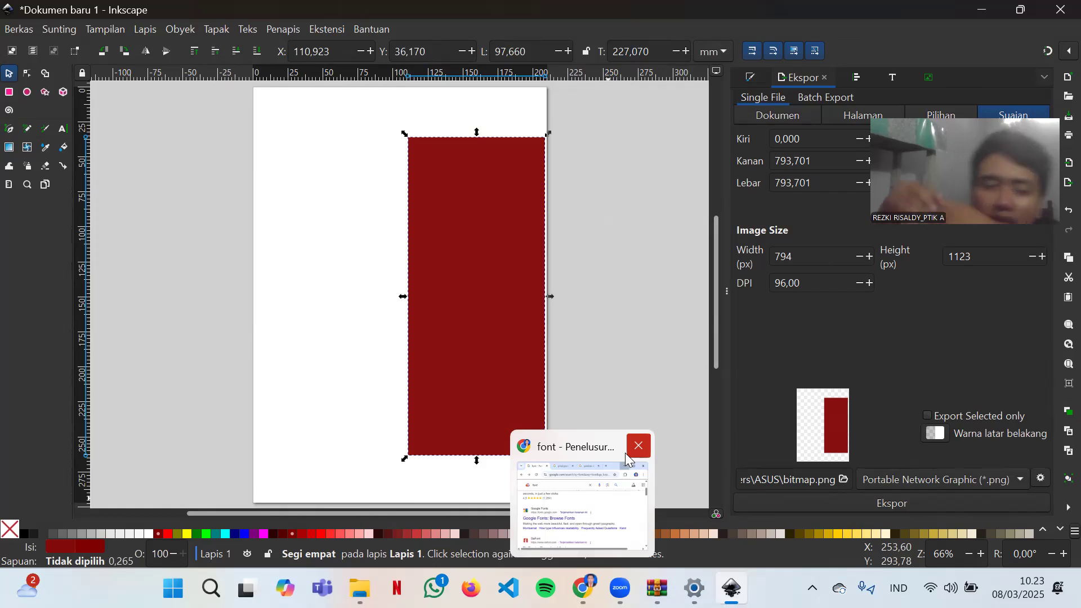
pyautogui.click(605, 509)
pyautogui.click(491, 195)
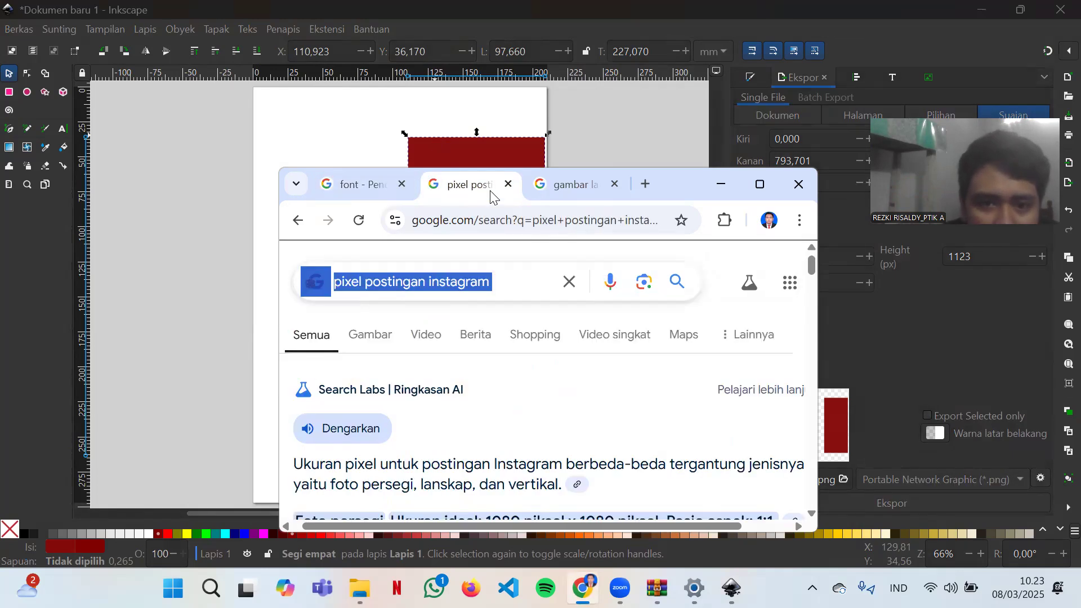
pyautogui.scroll(-3, 531, 360)
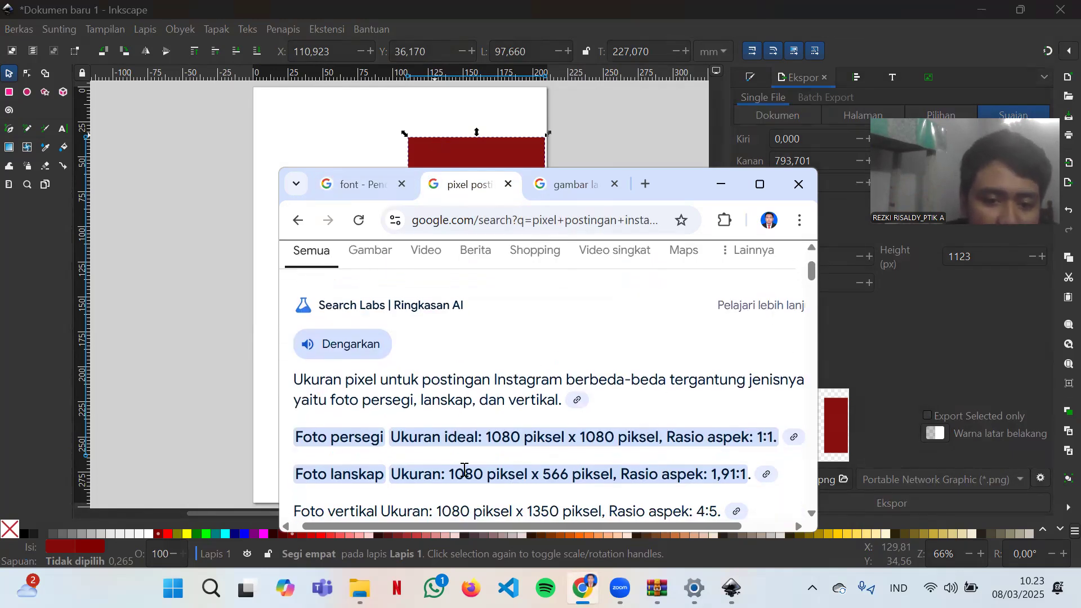
pyautogui.moveTo(451, 475); pyautogui.dragTo(622, 473)
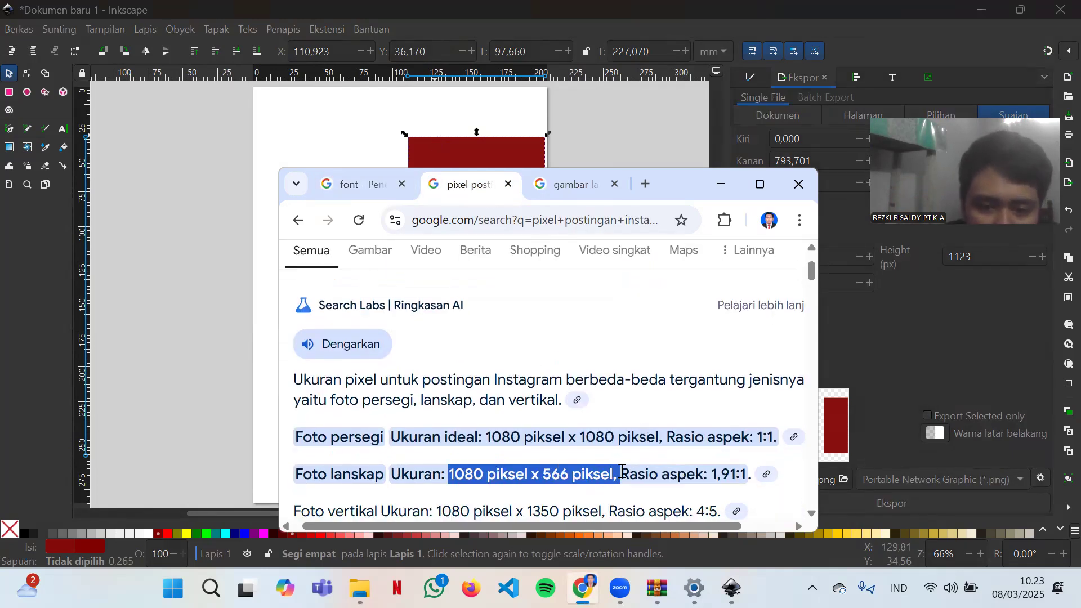
# - Return to Inkscape and resize the dark red rectangle to 566 px wide and 1080 px high, using pixel units
pyautogui.click(635, 45)
pyautogui.click(711, 52)
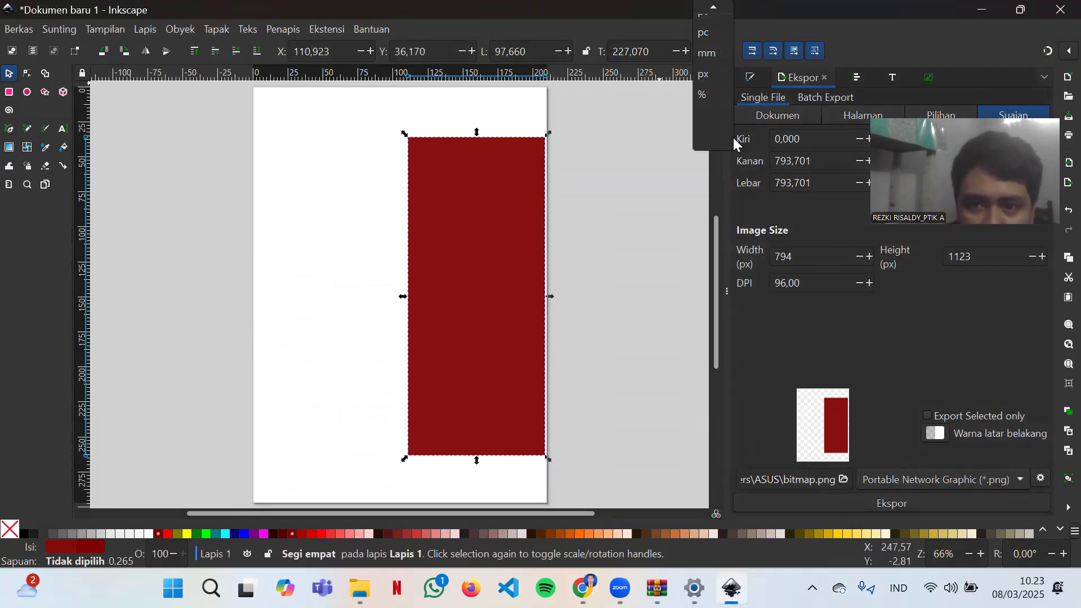
pyautogui.click(717, 85)
pyautogui.moveTo(652, 52); pyautogui.dragTo(601, 48)
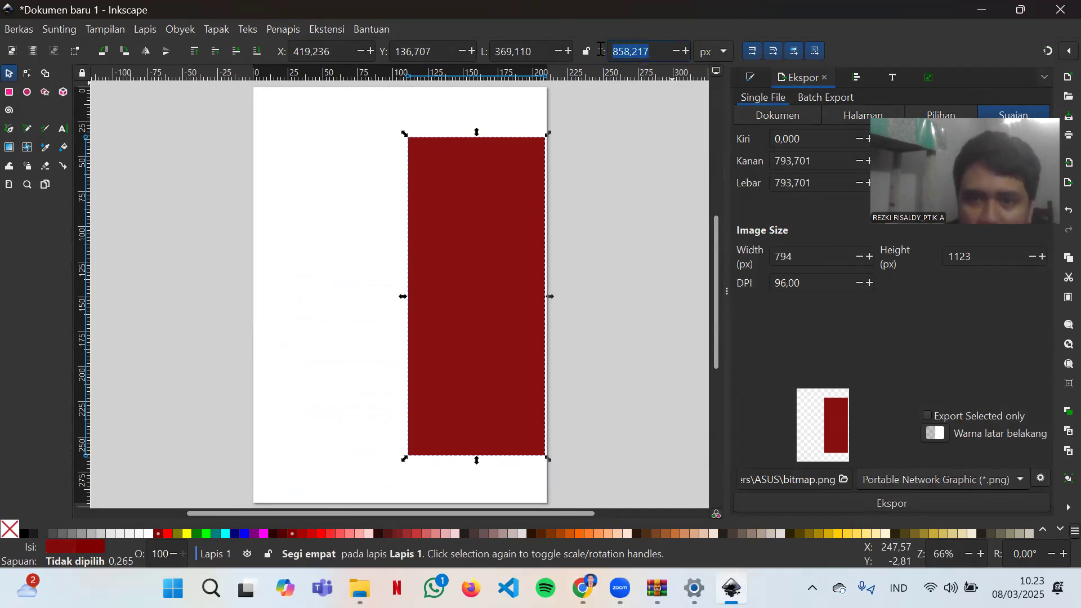
pyautogui.press('BackSpace')
pyautogui.write('1080')
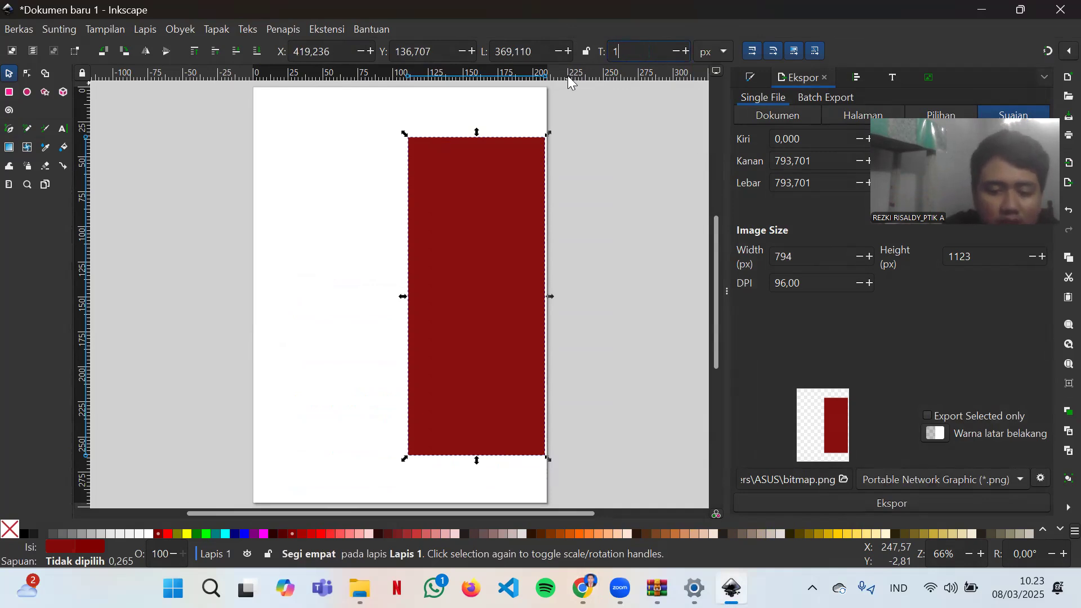
pyautogui.press('Return')
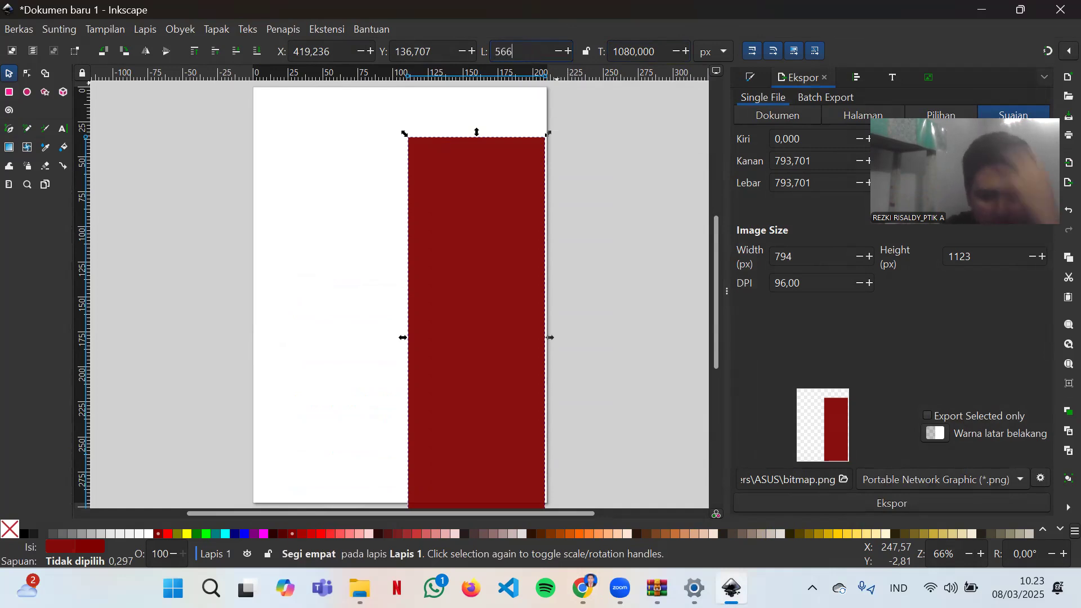
pyautogui.press('Return')
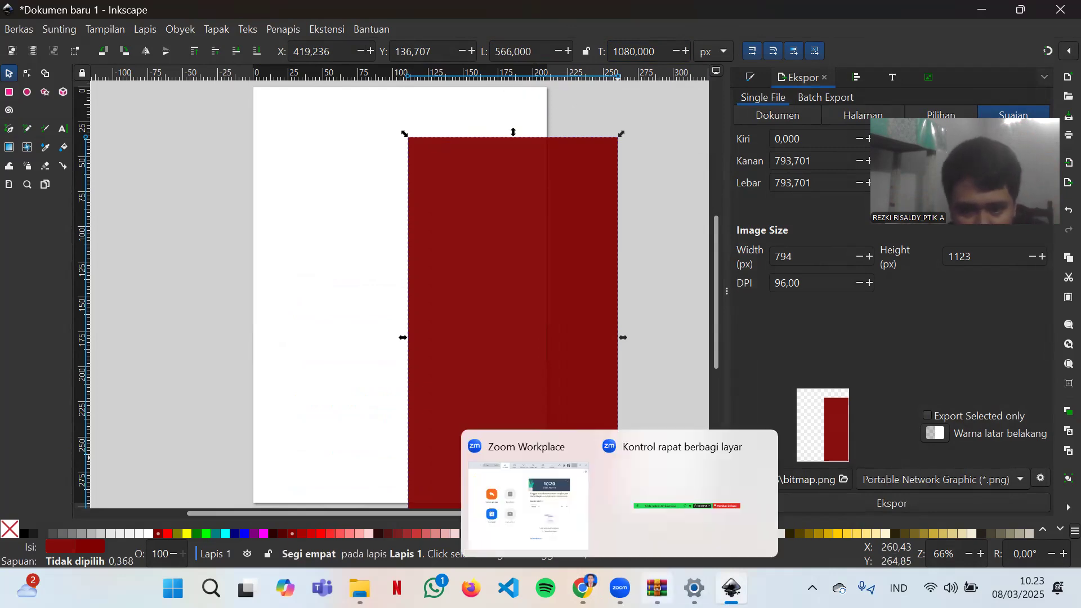
# - Minimize the browser window and move the red rectangle roughly to the page's centre, at about X 129 px, Y 14 px
pyautogui.click(573, 506)
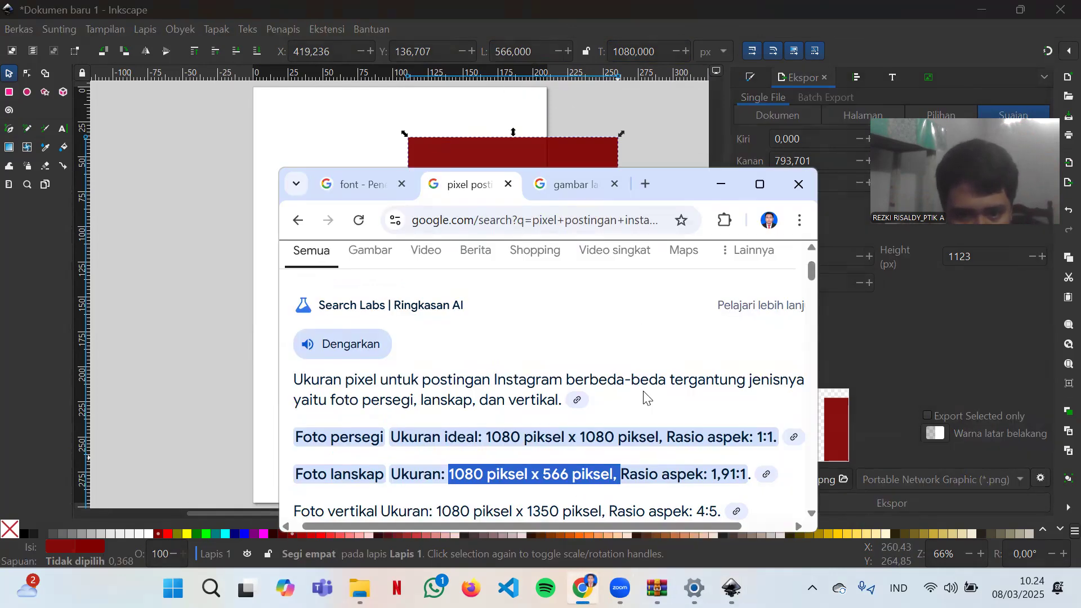
pyautogui.click(721, 185)
pyautogui.moveTo(559, 260); pyautogui.dragTo(450, 223)
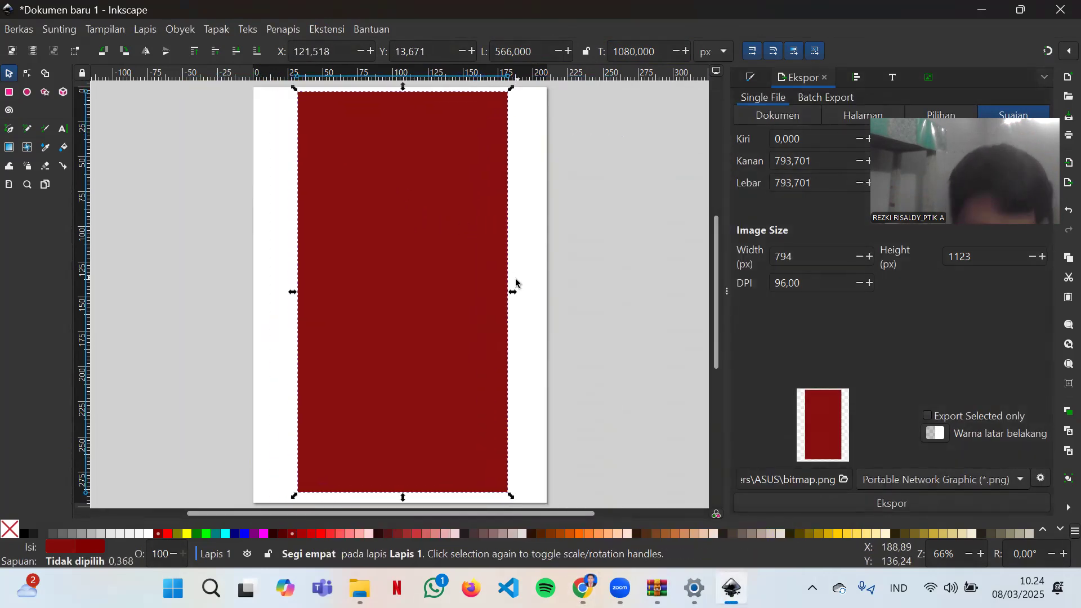
pyautogui.moveTo(411, 302); pyautogui.dragTo(417, 305)
# - Import the Burger and instagram images from the PRAKTIKUM 2 folder onto the Inkscape canvas as embedded images with default import settings
pyautogui.scroll(5, 619, 301)
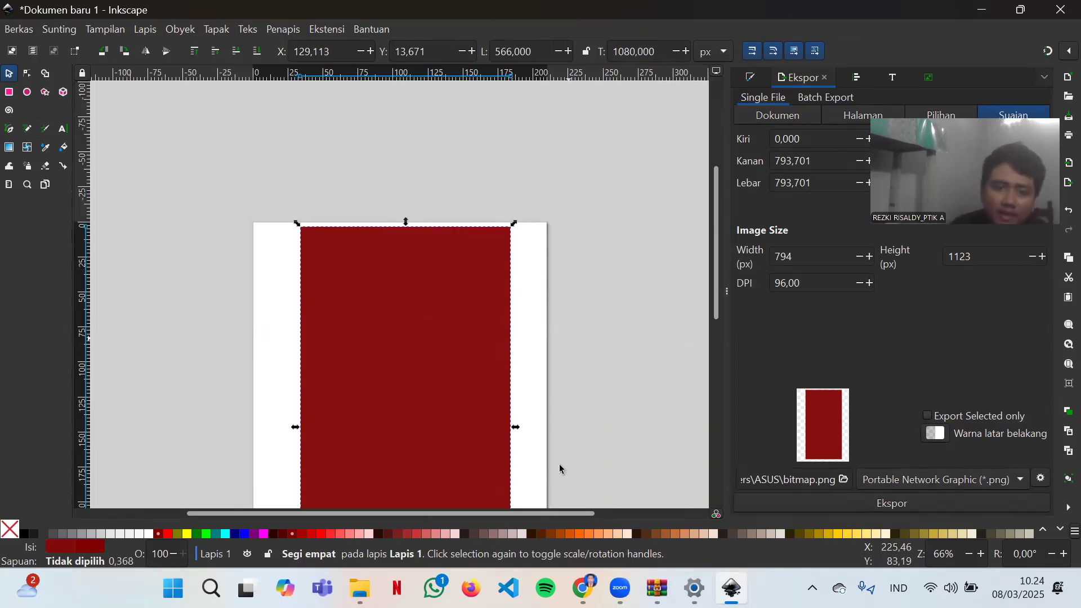
pyautogui.moveTo(551, 516); pyautogui.dragTo(728, 489)
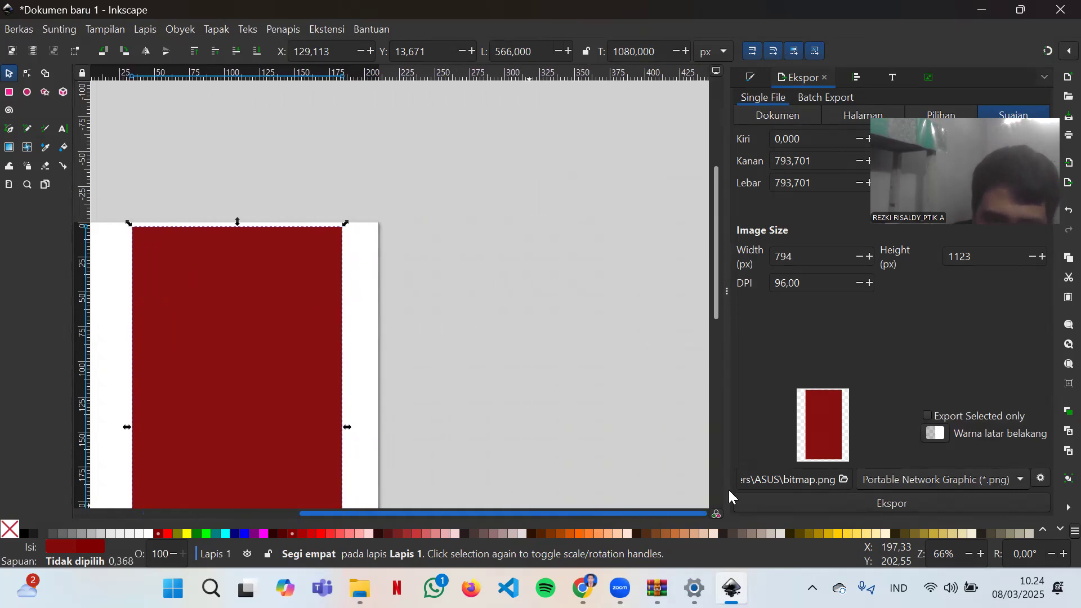
pyautogui.click(359, 588)
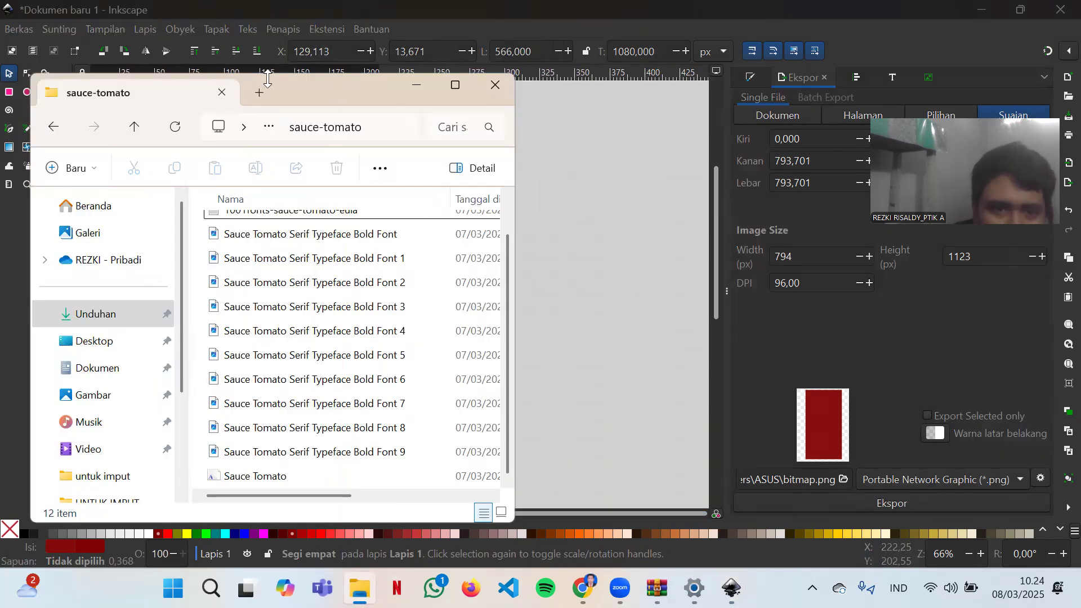
pyautogui.click(54, 128)
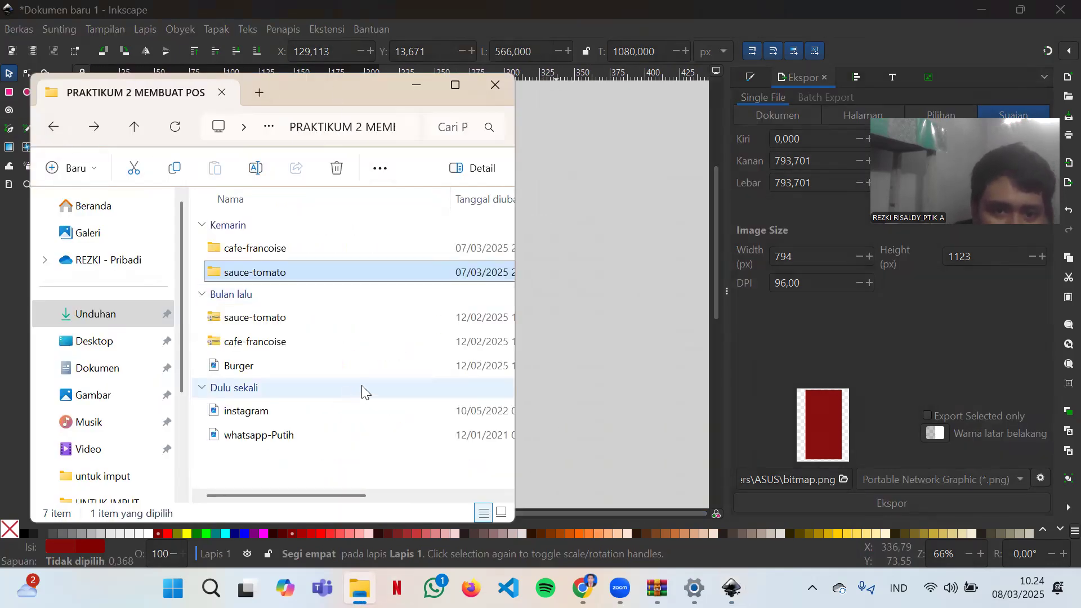
pyautogui.hscroll(2, 388, 427)
pyautogui.hscroll(-2, 385, 405)
pyautogui.moveTo(372, 359); pyautogui.dragTo(377, 410)
pyautogui.moveTo(261, 380); pyautogui.dragTo(681, 206)
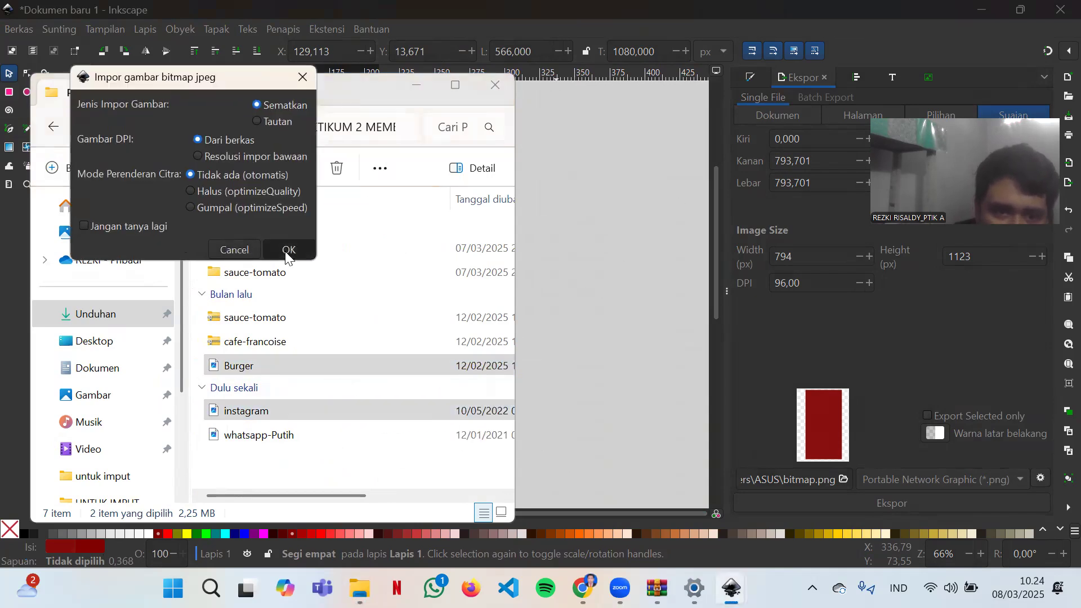
pyautogui.click(285, 246)
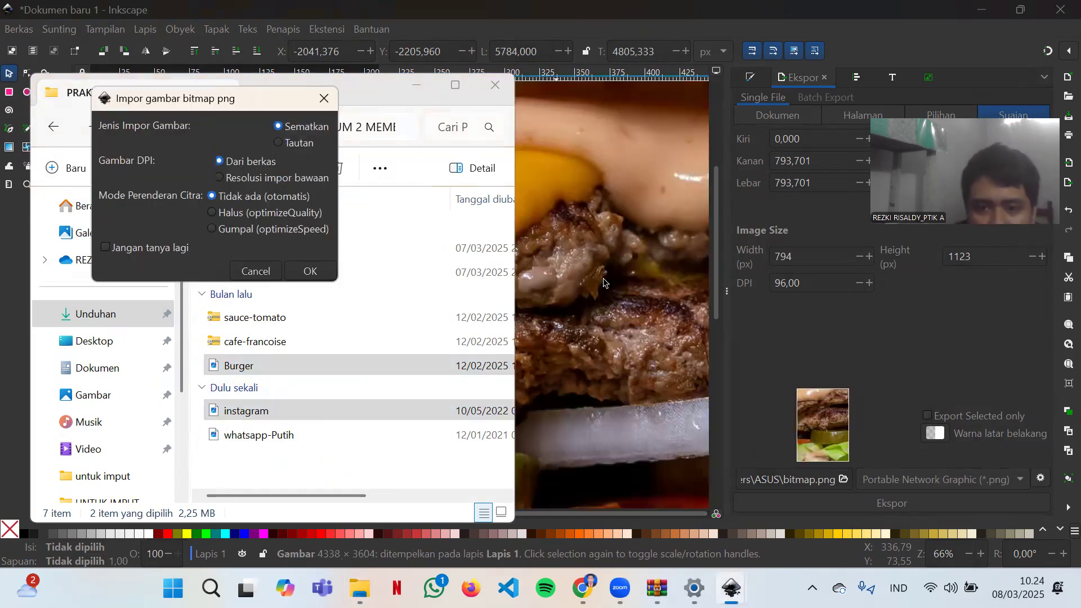
pyautogui.click(318, 268)
# - Delete the imported Instagram icon from the canvas
pyautogui.click(507, 230)
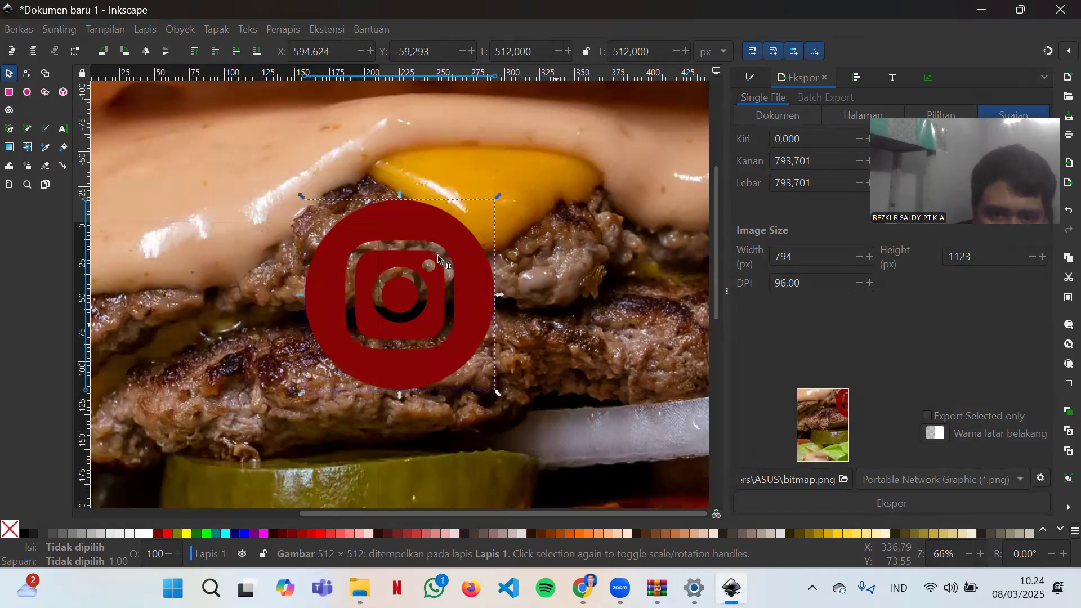
pyautogui.scroll(-3, 429, 265)
pyautogui.press('Delete')
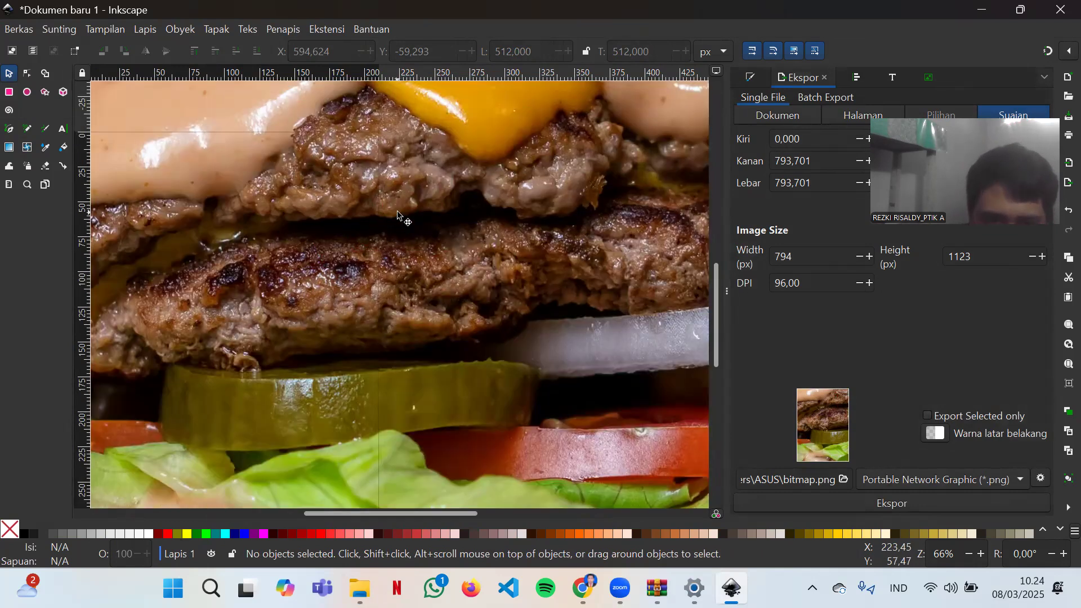
# - Scale the burger image down to about 680 × 565 px and place it over the page's upper right corner
pyautogui.scroll(-1, 398, 214)
pyautogui.scroll(-3, 398, 214)
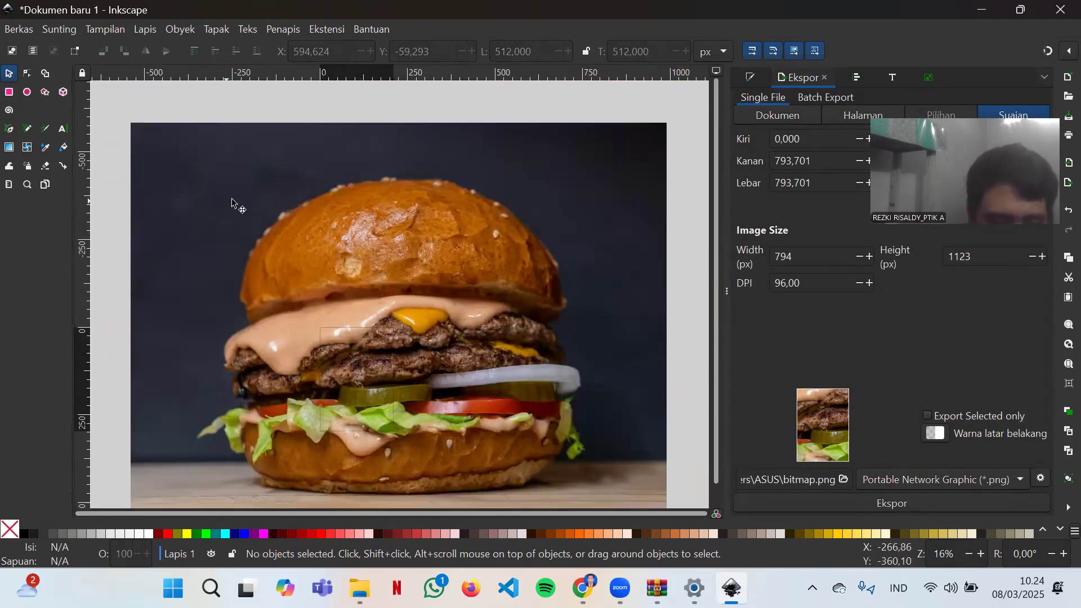
pyautogui.click(271, 269)
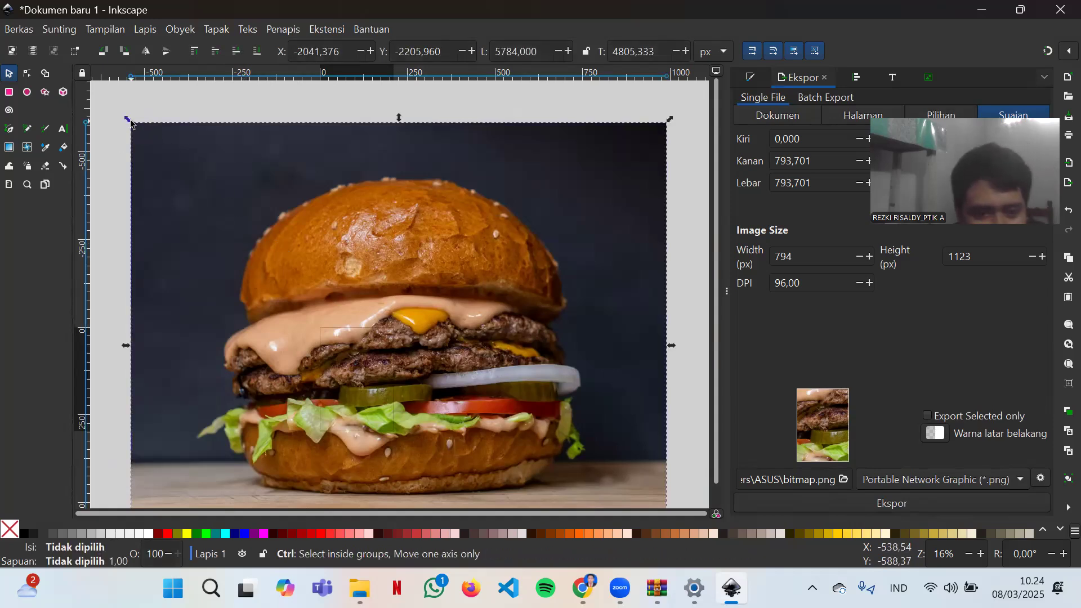
pyautogui.moveTo(129, 121); pyautogui.dragTo(174, 170)
pyautogui.moveTo(250, 211); pyautogui.dragTo(366, 316)
pyautogui.scroll(3, 538, 415)
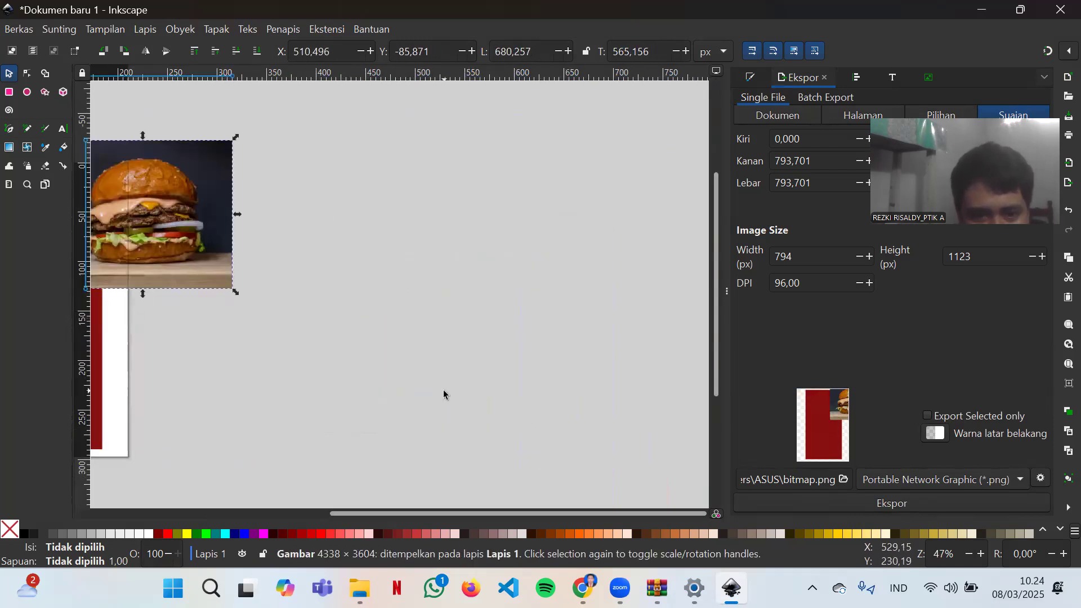
# - Move the burger image beside the page's right edge, at about X 779 px, Y 155 px
pyautogui.scroll(-2, 453, 393)
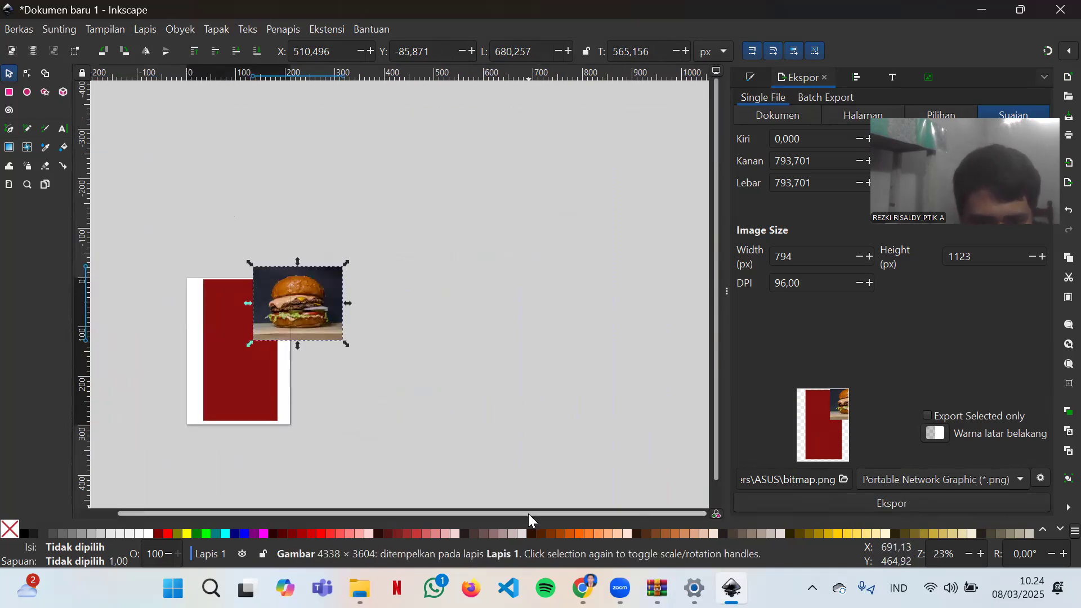
pyautogui.moveTo(535, 514); pyautogui.dragTo(491, 511)
pyautogui.moveTo(327, 297); pyautogui.dragTo(393, 335)
pyautogui.scroll(3, 393, 338)
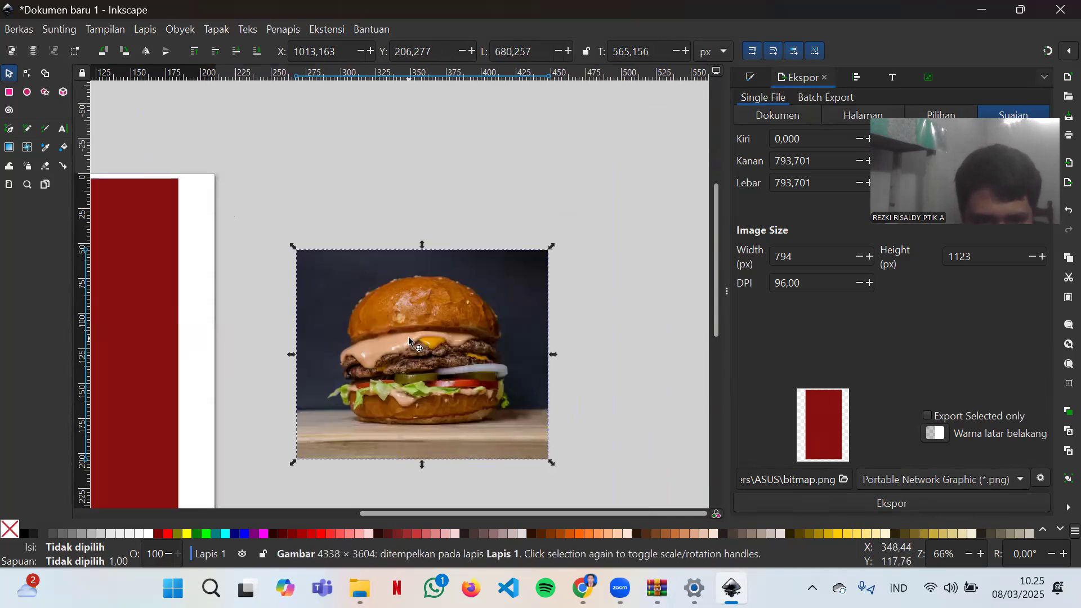
pyautogui.moveTo(424, 369); pyautogui.dragTo(297, 343)
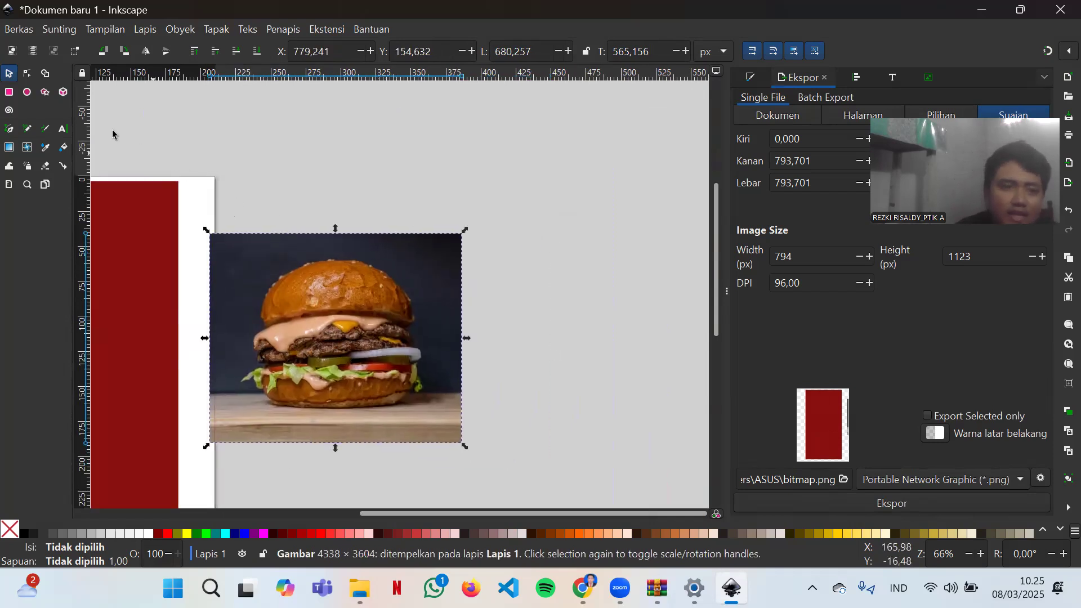
# - Draw a closed, smooth four-lobed blob with the Pen tool in Spiro mode, right of the burger image and slightly overlapping it
pyautogui.click(10, 136)
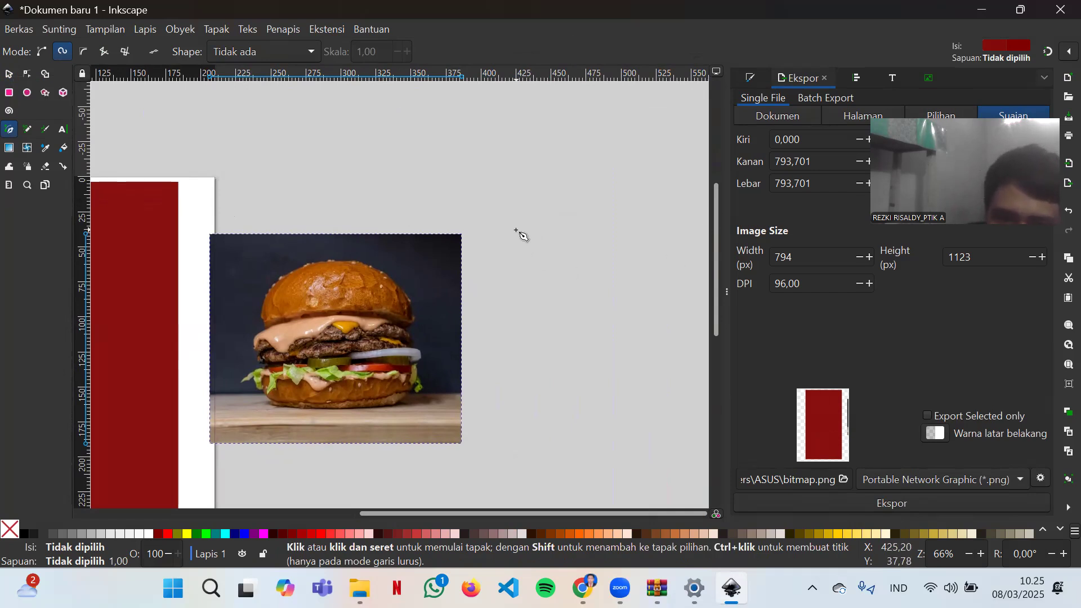
pyautogui.click(503, 246)
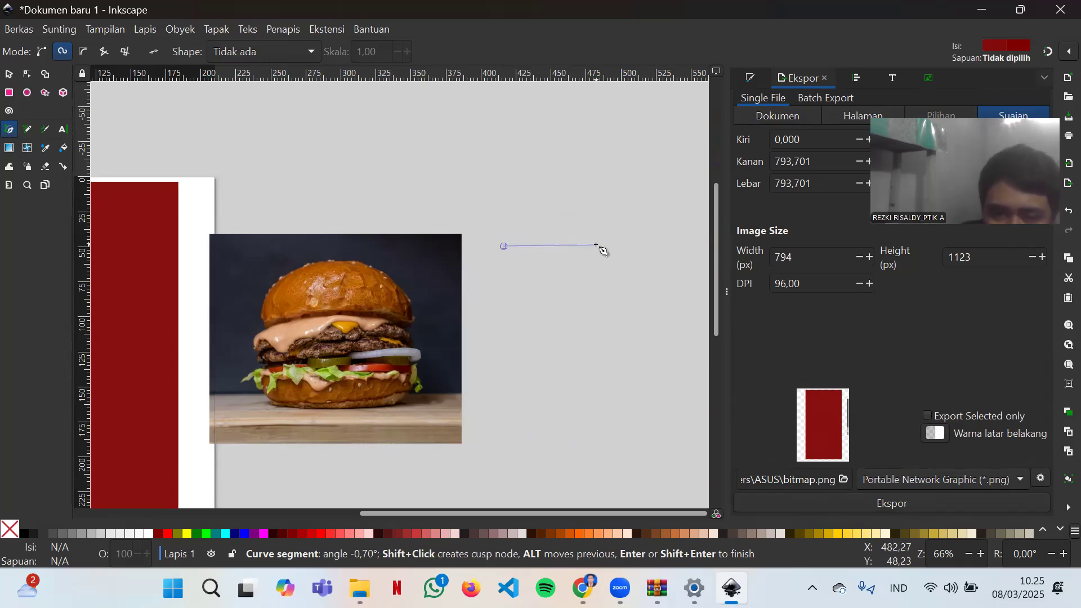
pyautogui.moveTo(596, 245); pyautogui.dragTo(599, 210)
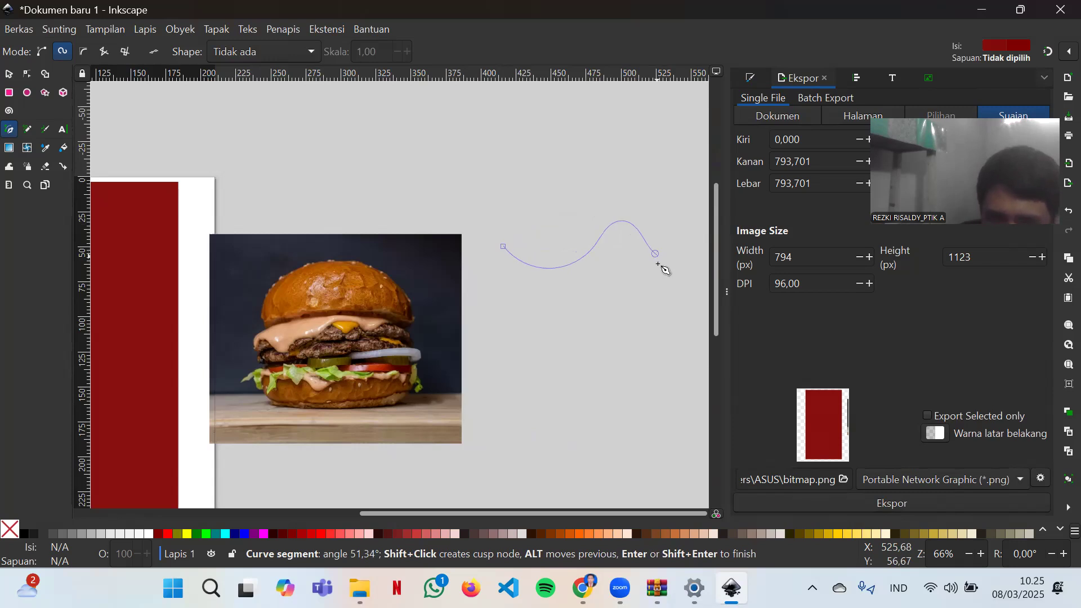
pyautogui.click(656, 254)
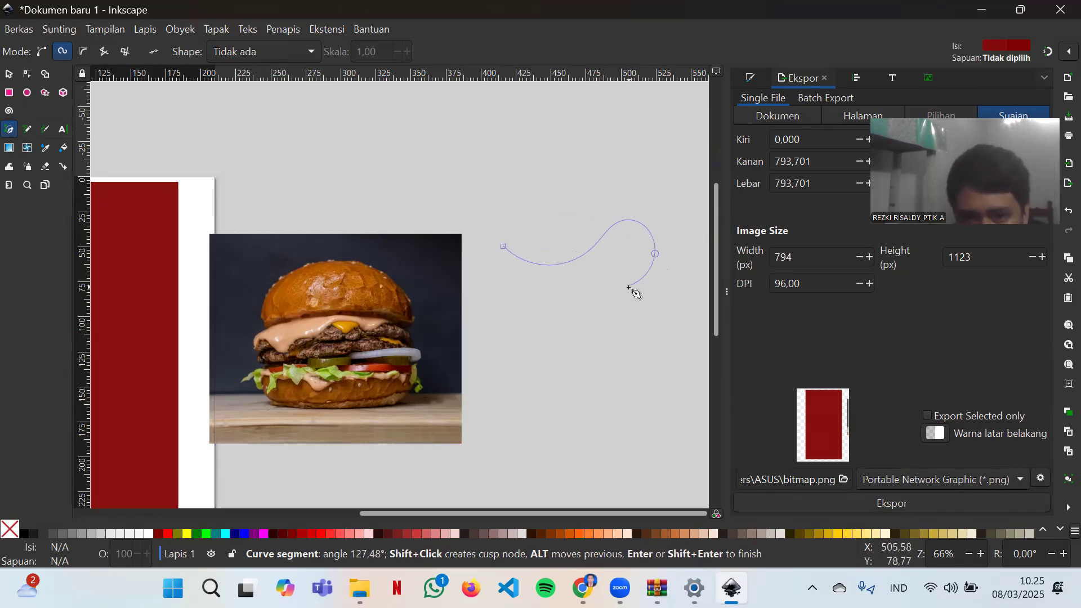
pyautogui.click(631, 290)
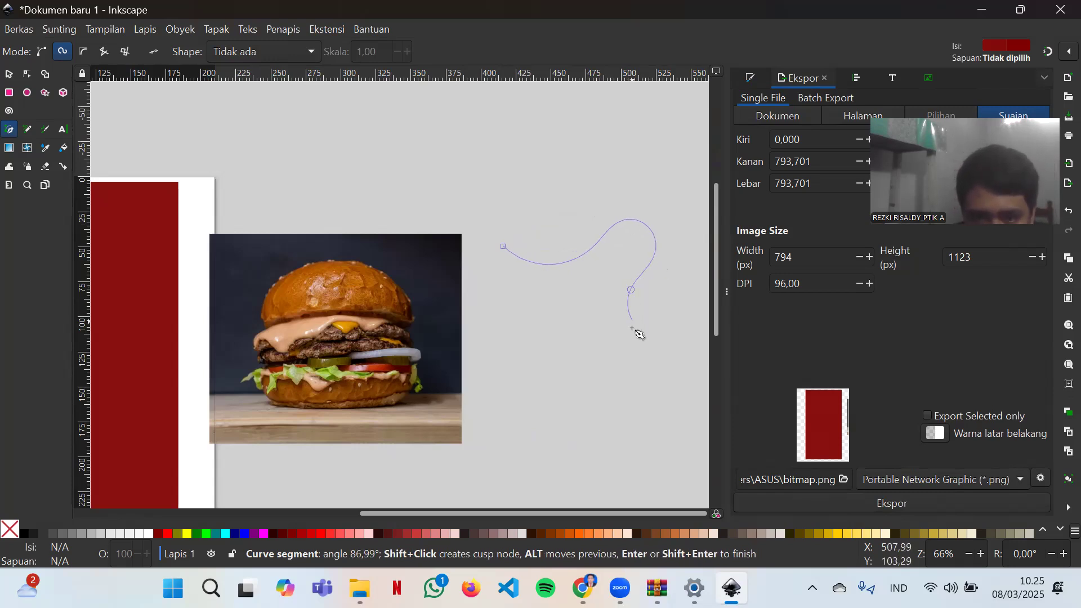
pyautogui.click(635, 367)
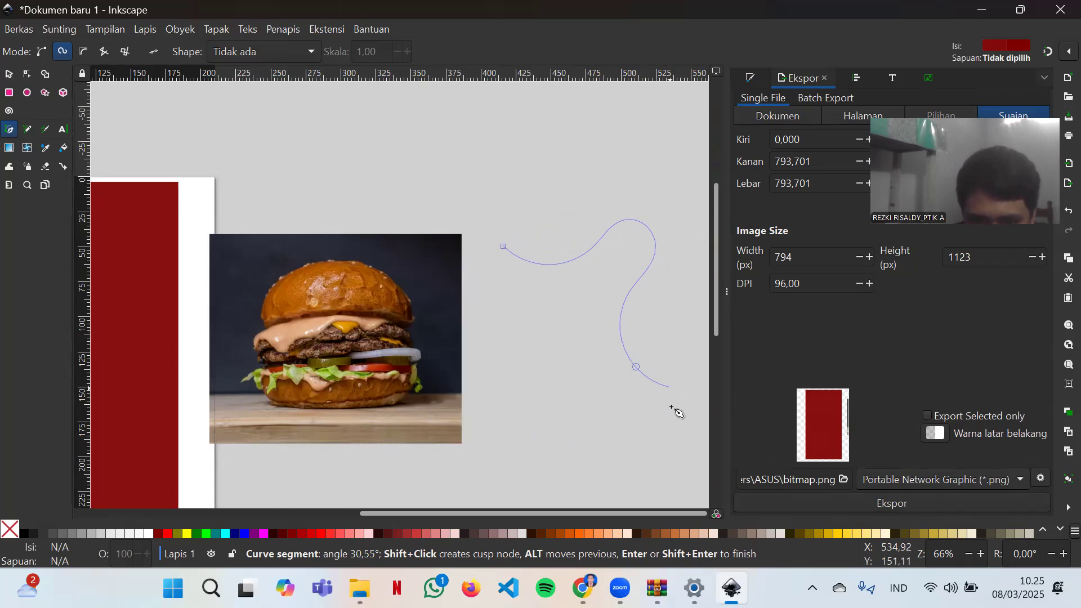
pyautogui.click(670, 387)
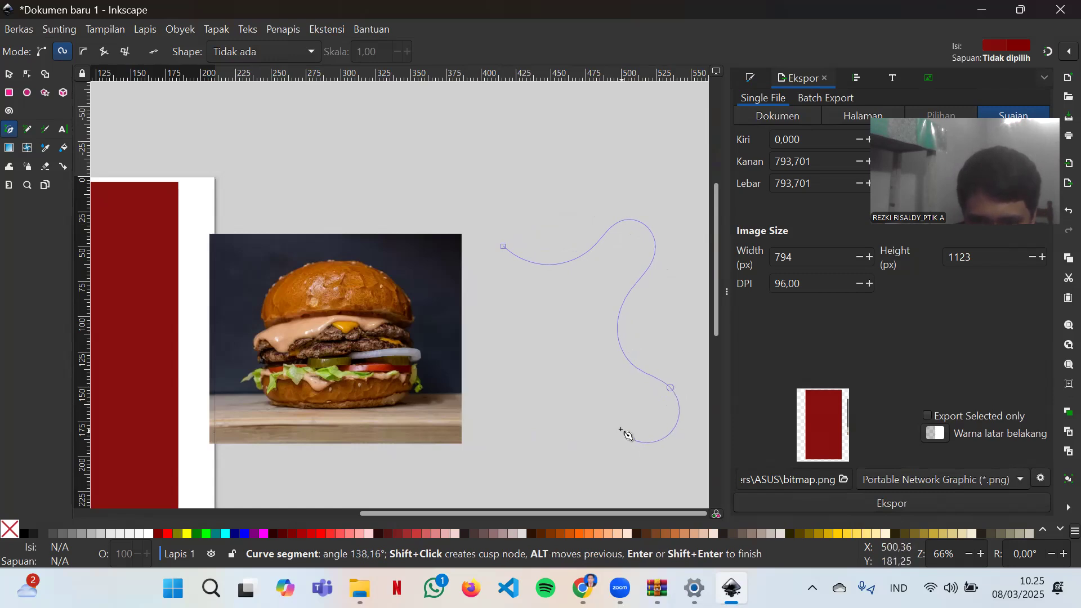
pyautogui.click(621, 430)
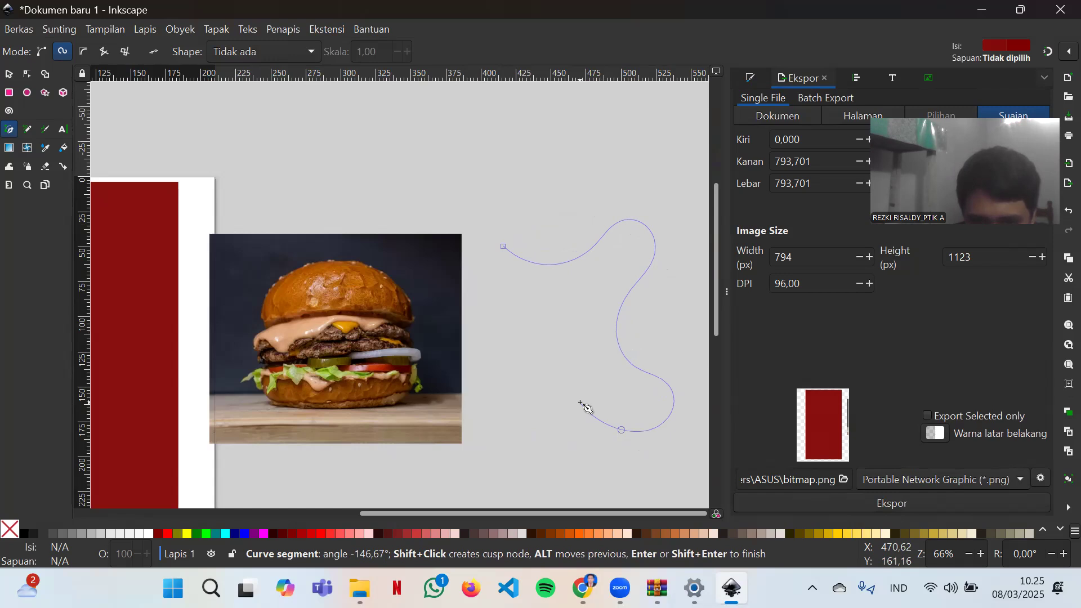
pyautogui.click(579, 398)
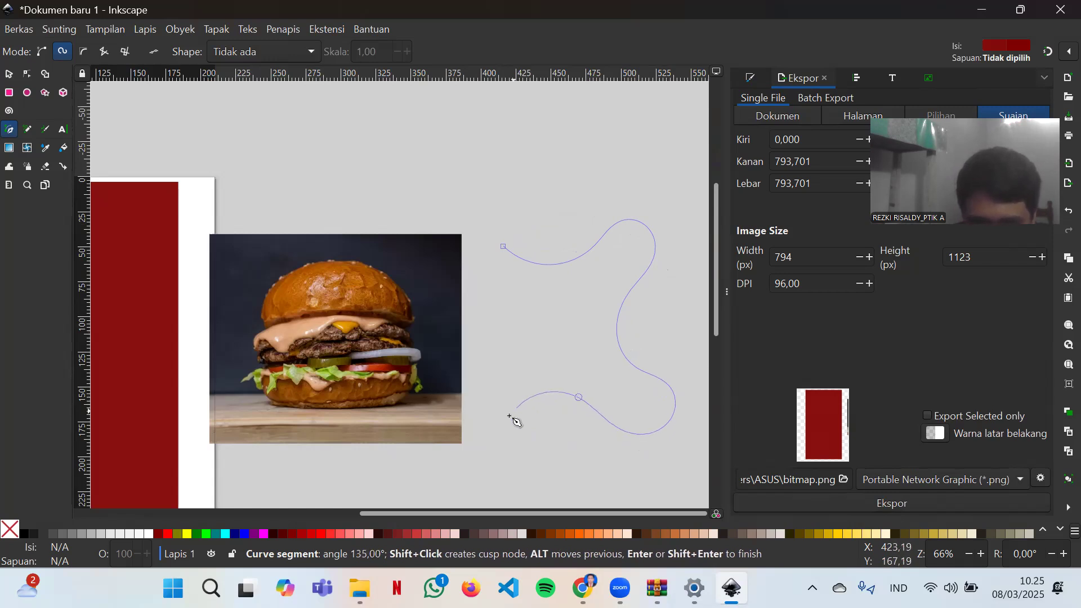
pyautogui.click(517, 407)
pyautogui.click(500, 452)
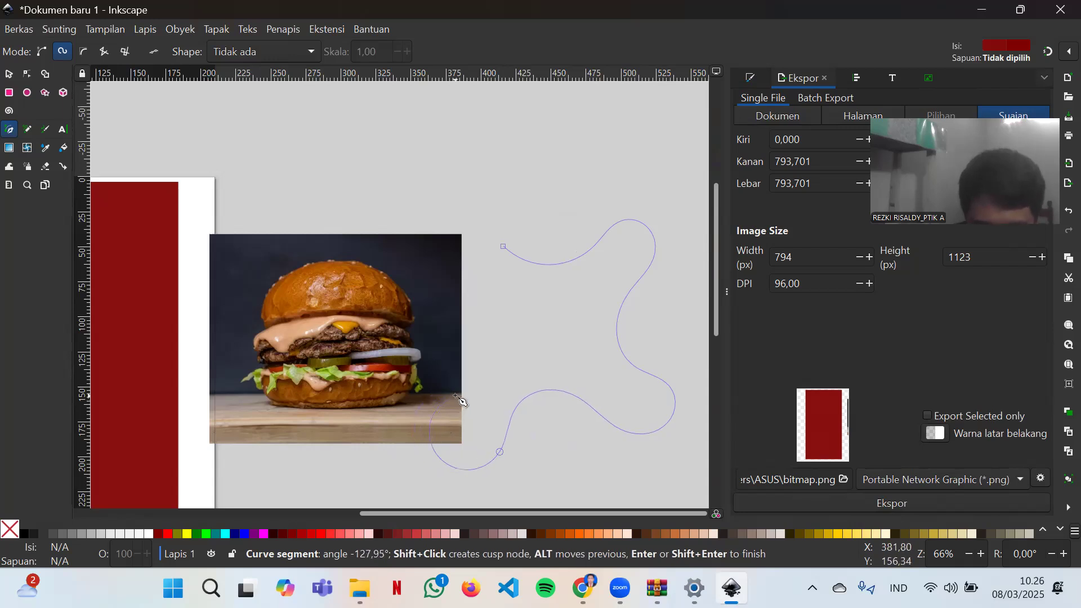
pyautogui.click(456, 397)
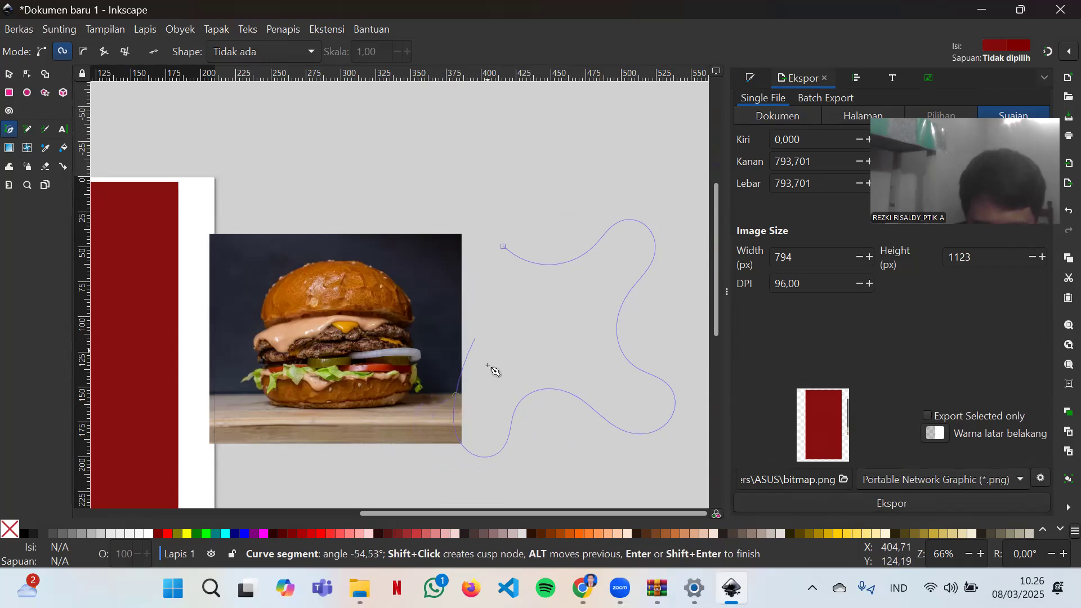
pyautogui.click(483, 306)
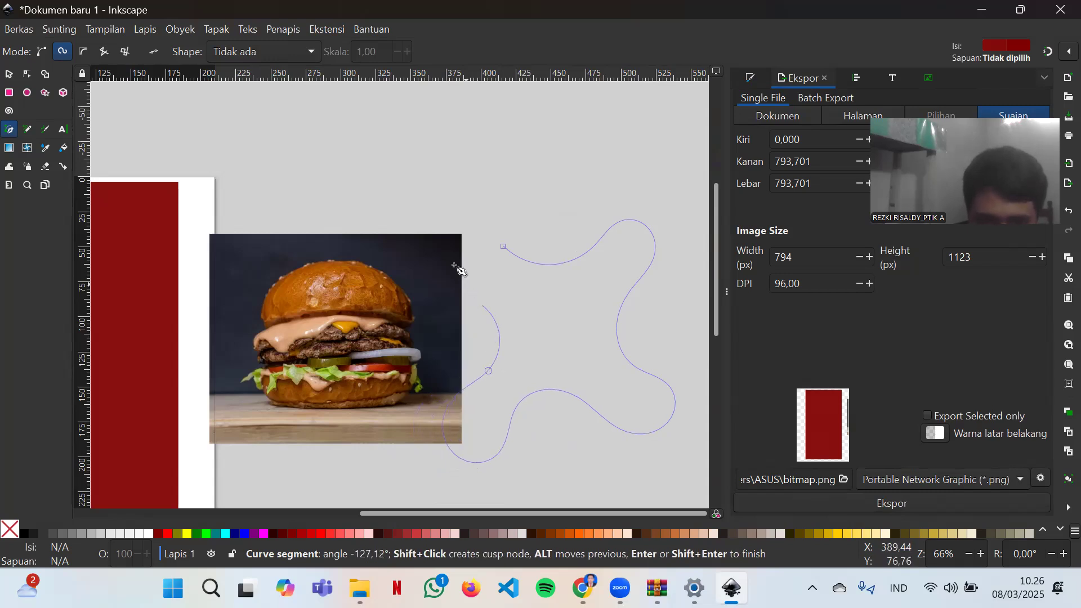
pyautogui.click(439, 260)
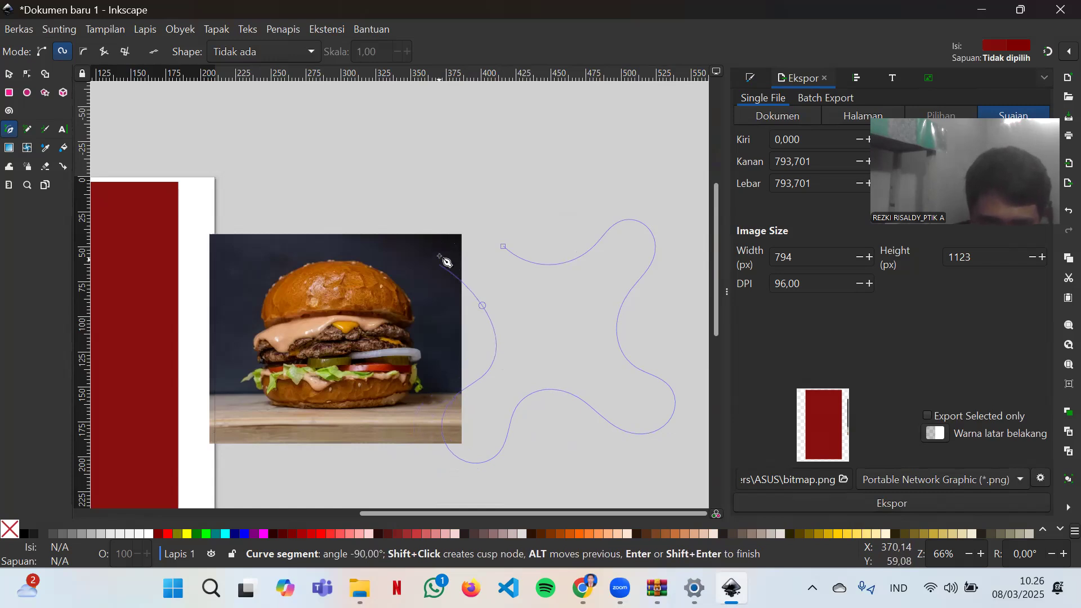
pyautogui.click(504, 248)
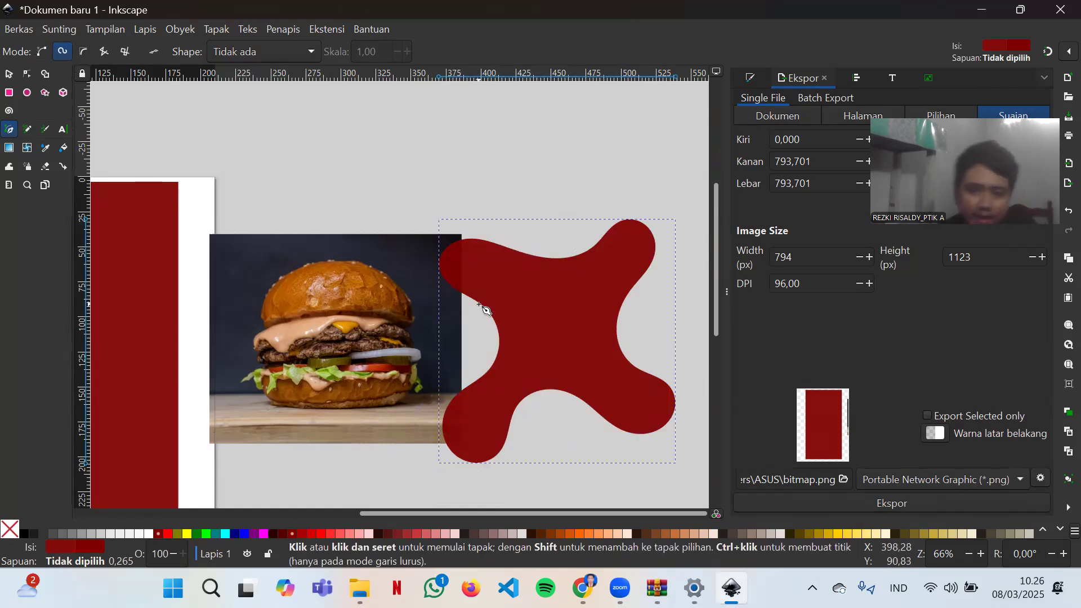
# - Discard the stray pen segment and move the red blob over the burger image, at about X 813 px, Y 139 px
pyautogui.click(580, 313)
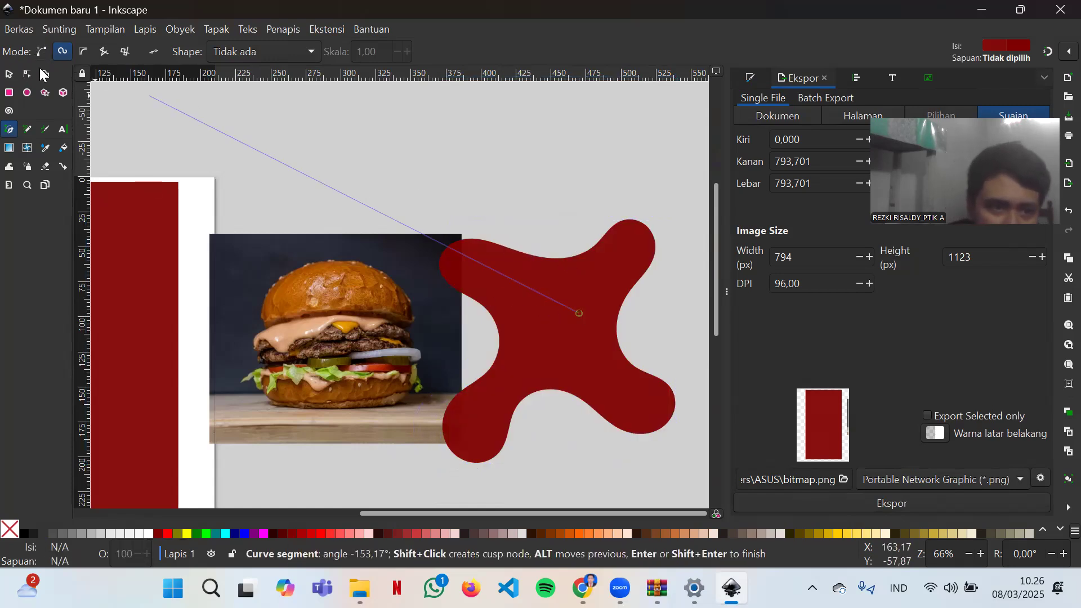
pyautogui.press('Escape')
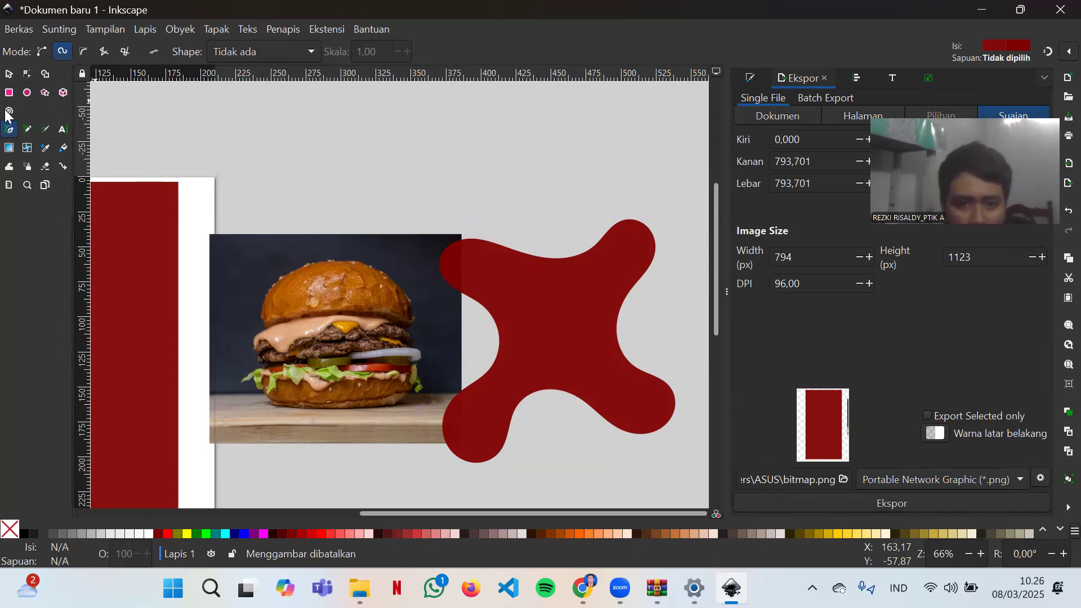
pyautogui.press('s')
pyautogui.click(572, 334)
pyautogui.moveTo(574, 335); pyautogui.dragTo(359, 339)
pyautogui.moveTo(467, 218); pyautogui.dragTo(467, 232)
pyautogui.moveTo(314, 357); pyautogui.dragTo(315, 353)
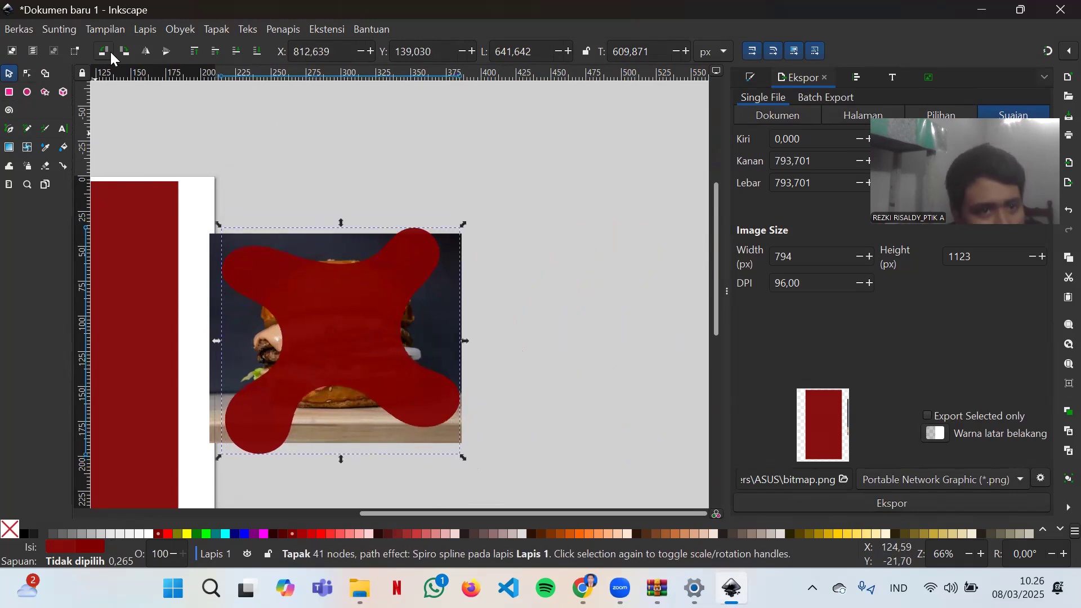
# - Rotate the blob 180° and scale it down to about 616 × 549 px over the burger image
pyautogui.moveTo(362, 326)
pyautogui.mouseDown()
pyautogui.moveTo(363, 315)
pyautogui.moveTo(369, 339)
pyautogui.mouseUp()
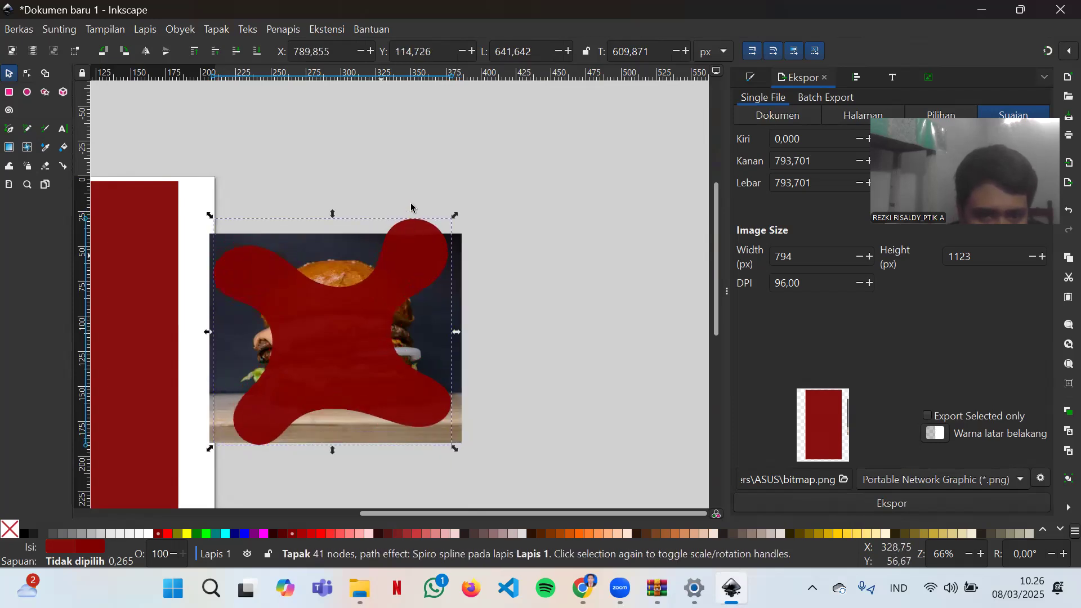
pyautogui.moveTo(209, 215); pyautogui.dragTo(218, 240)
pyautogui.moveTo(295, 332)
pyautogui.mouseDown()
pyautogui.moveTo(289, 316)
pyautogui.moveTo(302, 326)
pyautogui.moveTo(294, 341)
pyautogui.mouseUp()
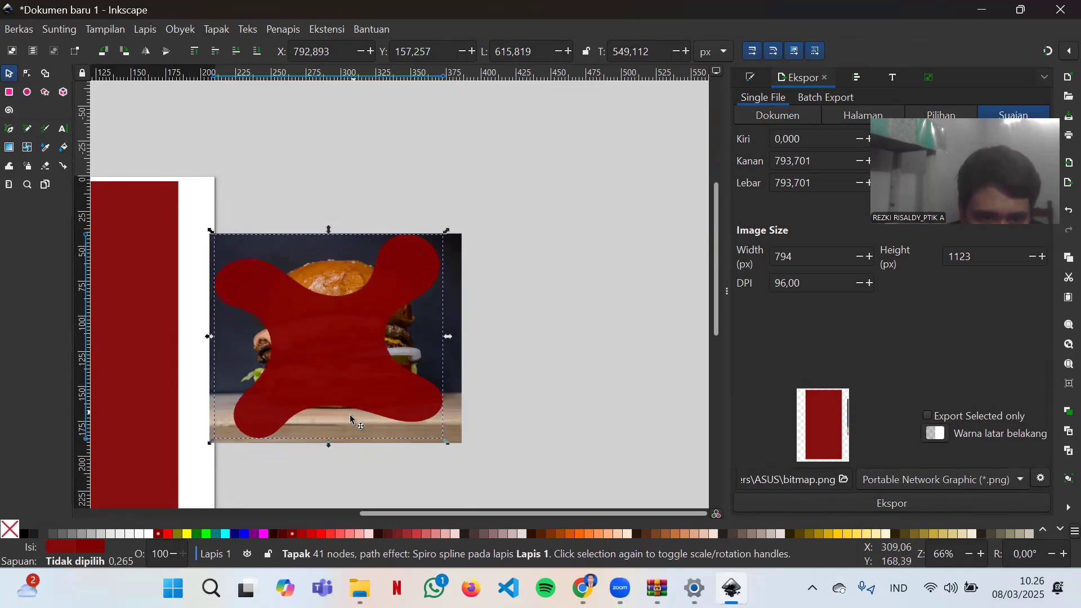
# - Stretch the blob slightly taller and reposition it so that it covers the burger
pyautogui.click(322, 213)
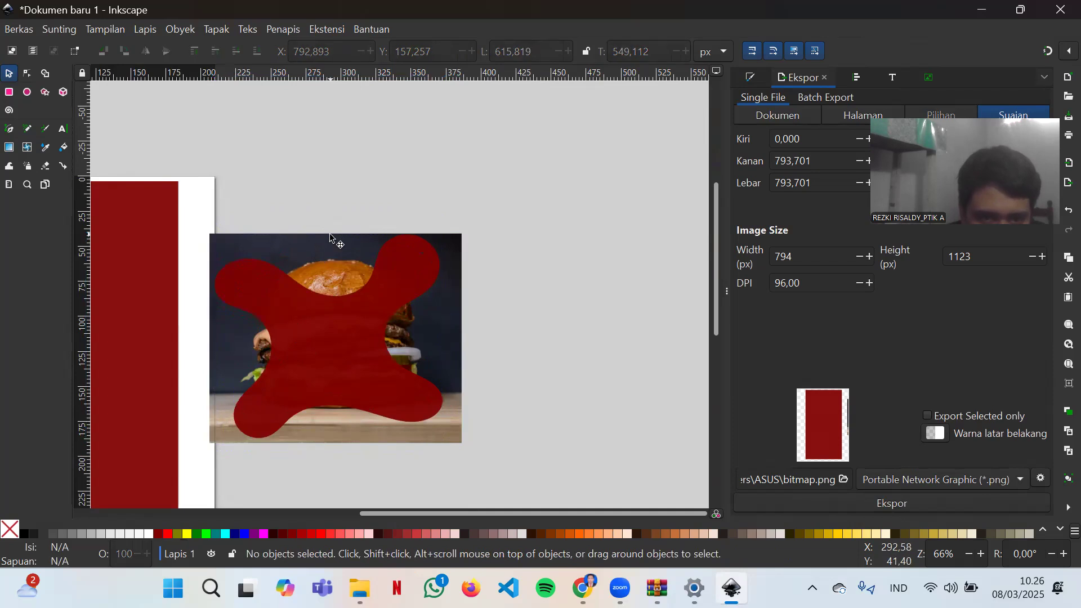
pyautogui.click(332, 301)
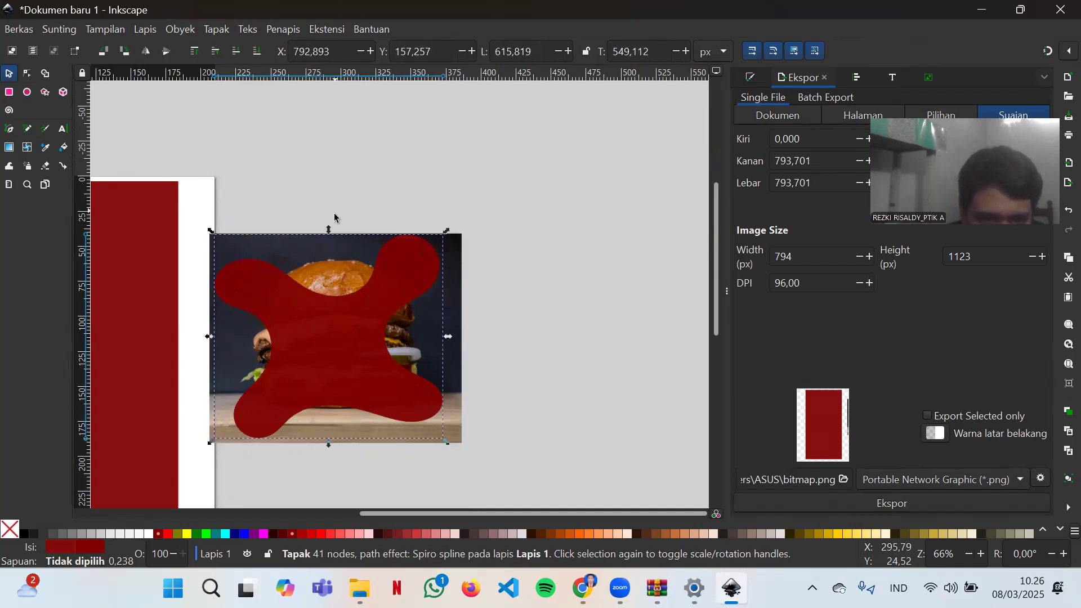
pyautogui.moveTo(329, 228); pyautogui.dragTo(329, 213)
pyautogui.moveTo(325, 347); pyautogui.dragTo(328, 353)
# - Scale the burger image down to about 639 × 532 px and place it behind the blob at about X 791 px, Y 171 px
pyautogui.moveTo(446, 333); pyautogui.dragTo(418, 336)
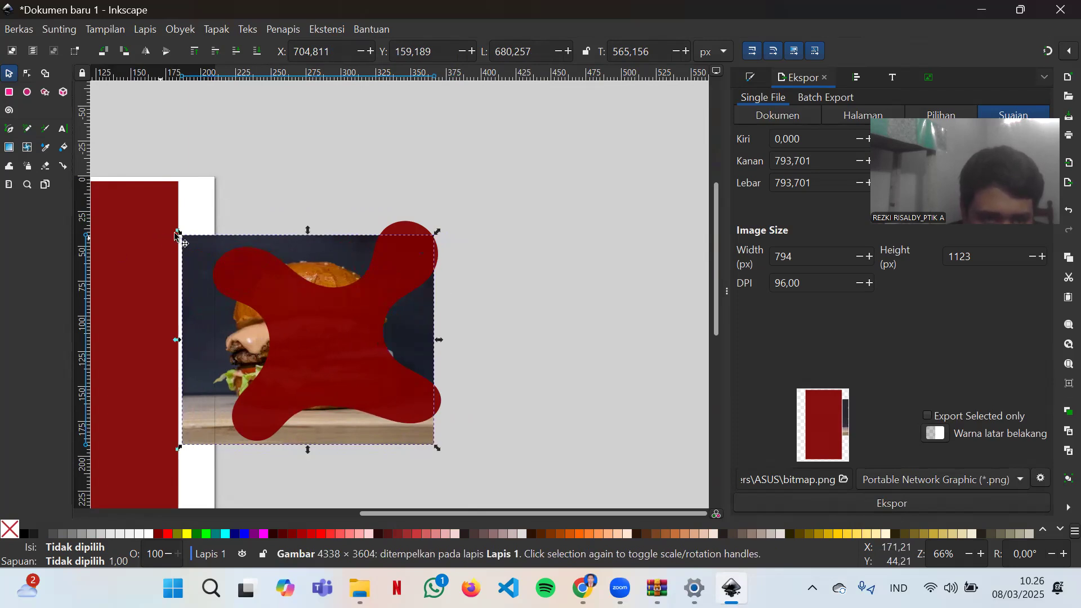
pyautogui.moveTo(179, 231); pyautogui.dragTo(198, 252)
pyautogui.moveTo(225, 331)
pyautogui.mouseDown()
pyautogui.moveTo(242, 326)
pyautogui.moveTo(229, 321)
pyautogui.mouseUp()
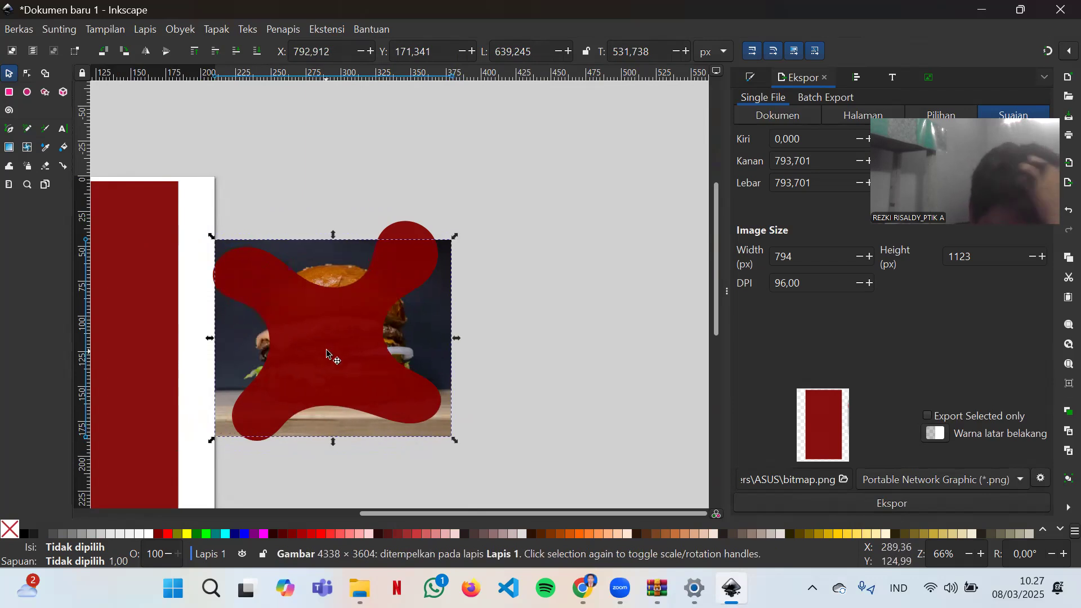
pyautogui.moveTo(245, 346); pyautogui.dragTo(245, 346)
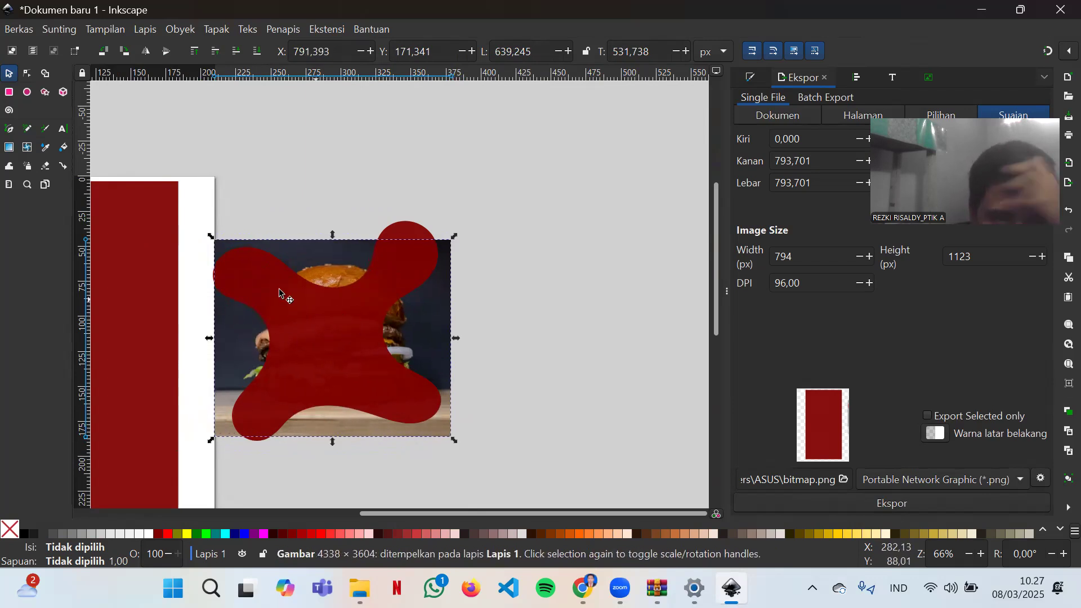
# - Clip the burger image to the blob shape with Set Clip
pyautogui.click(362, 225)
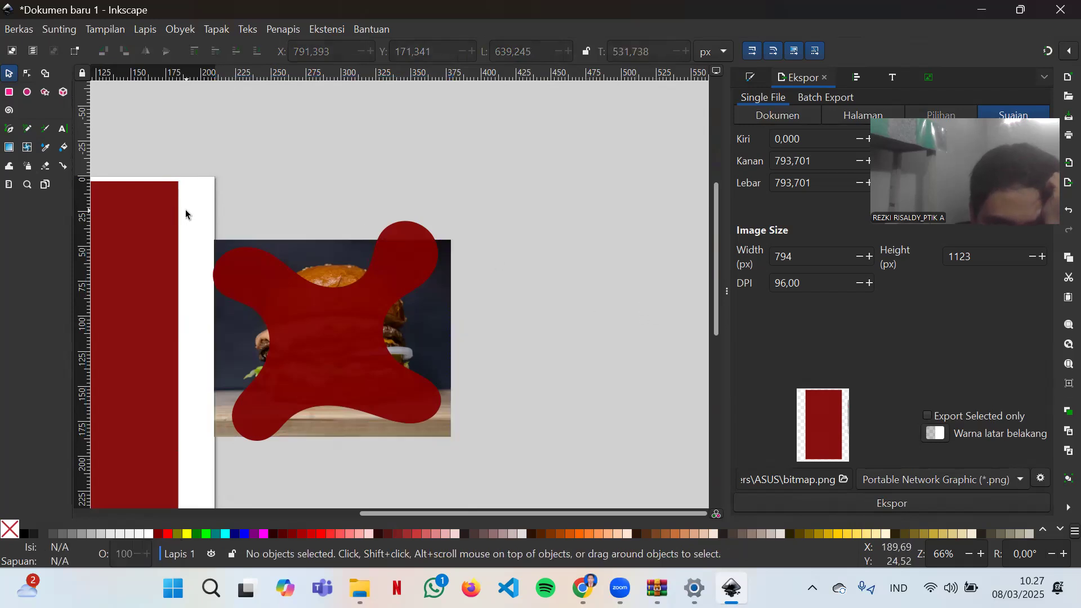
pyautogui.moveTo(187, 211); pyautogui.dragTo(526, 458)
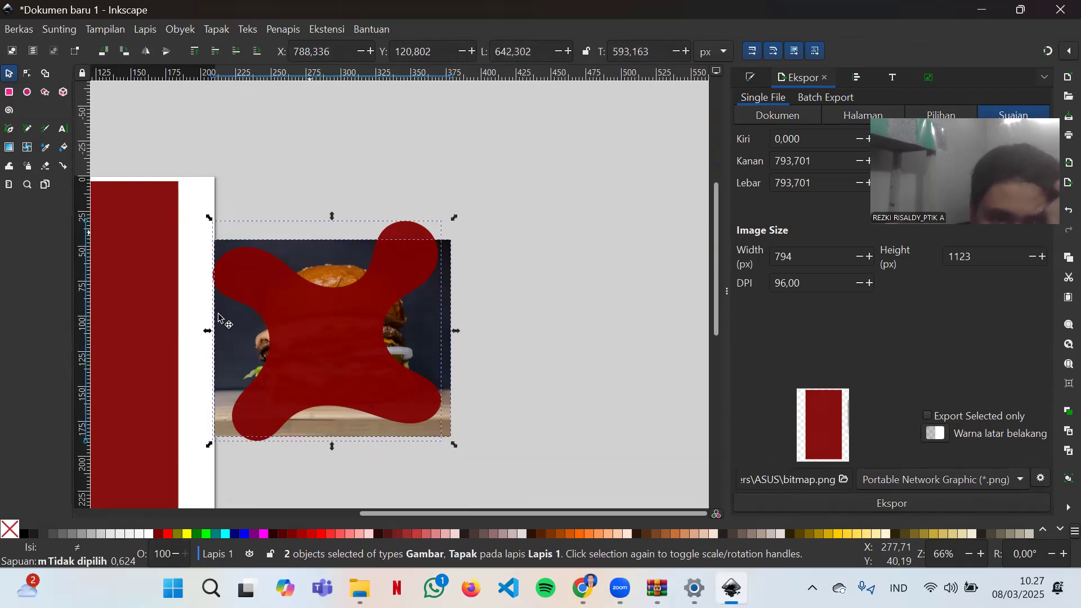
pyautogui.click(172, 28)
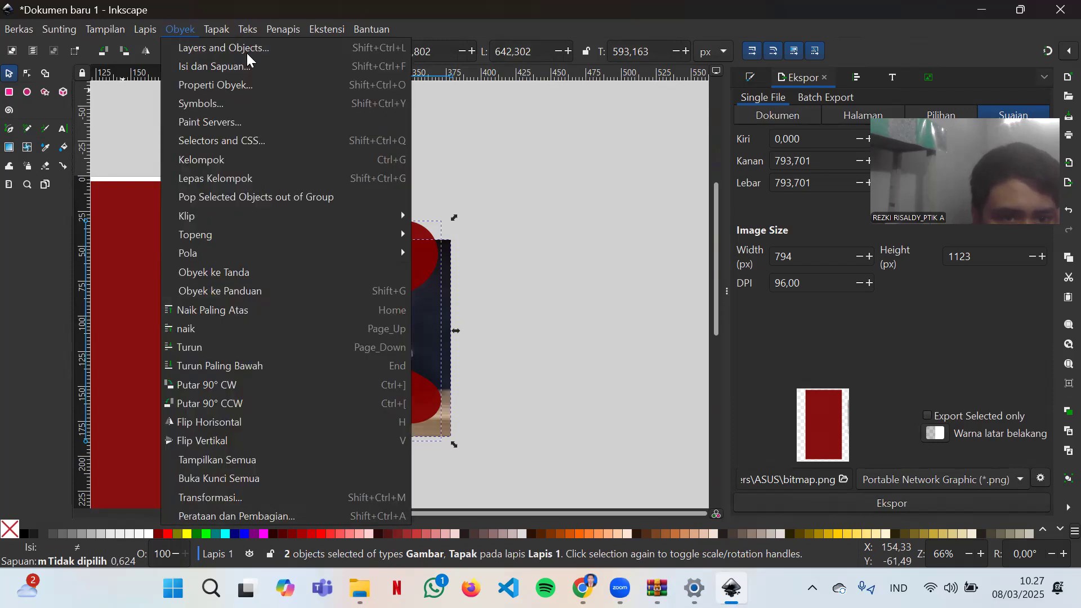
pyautogui.moveTo(217, 30)
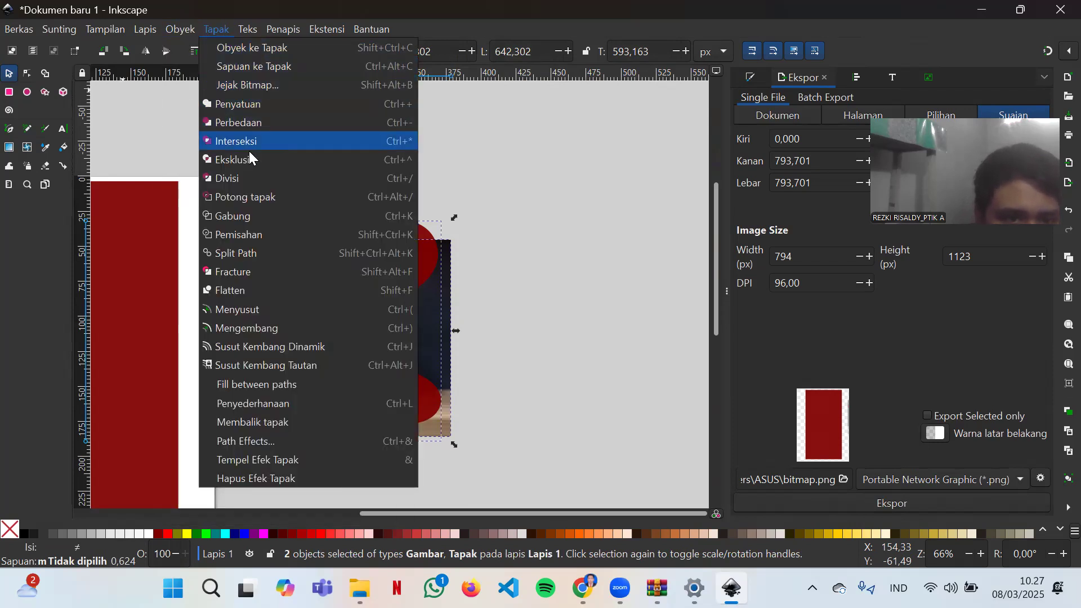
pyautogui.moveTo(182, 37)
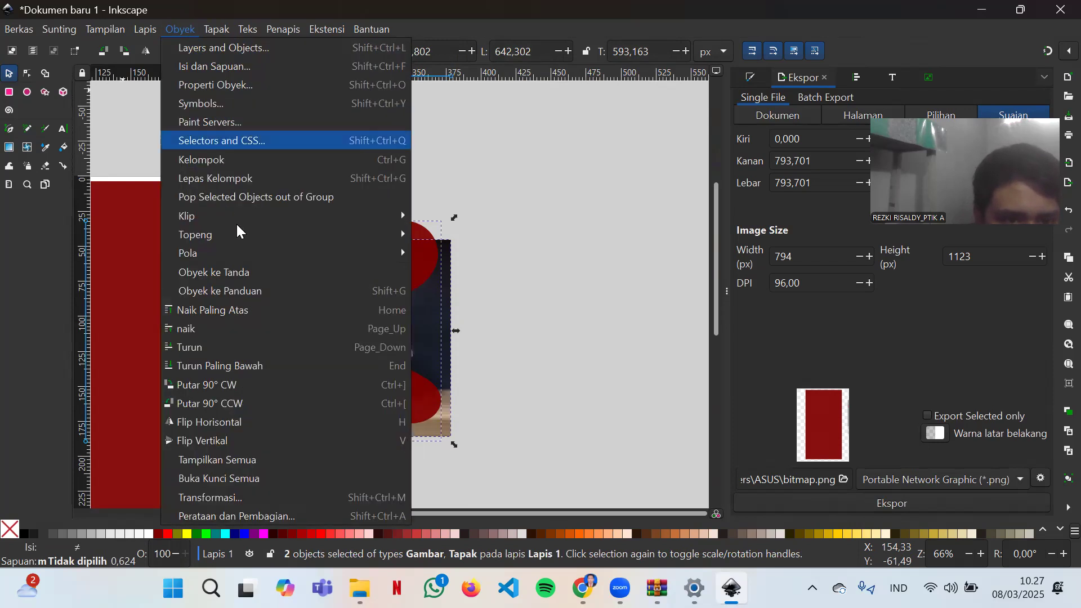
pyautogui.moveTo(242, 218)
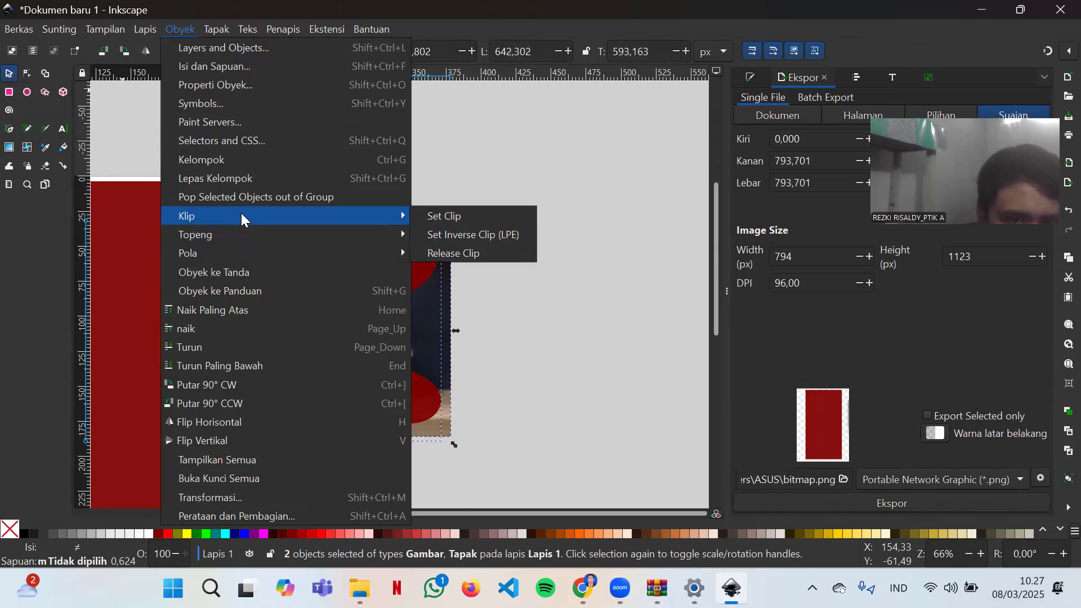
pyautogui.click(429, 217)
# - Move the clipped burger onto the red rectangle and scale it down to about 466 × 404 px
pyautogui.moveTo(370, 320)
pyautogui.mouseDown()
pyautogui.moveTo(341, 325)
pyautogui.moveTo(362, 331)
pyautogui.mouseUp()
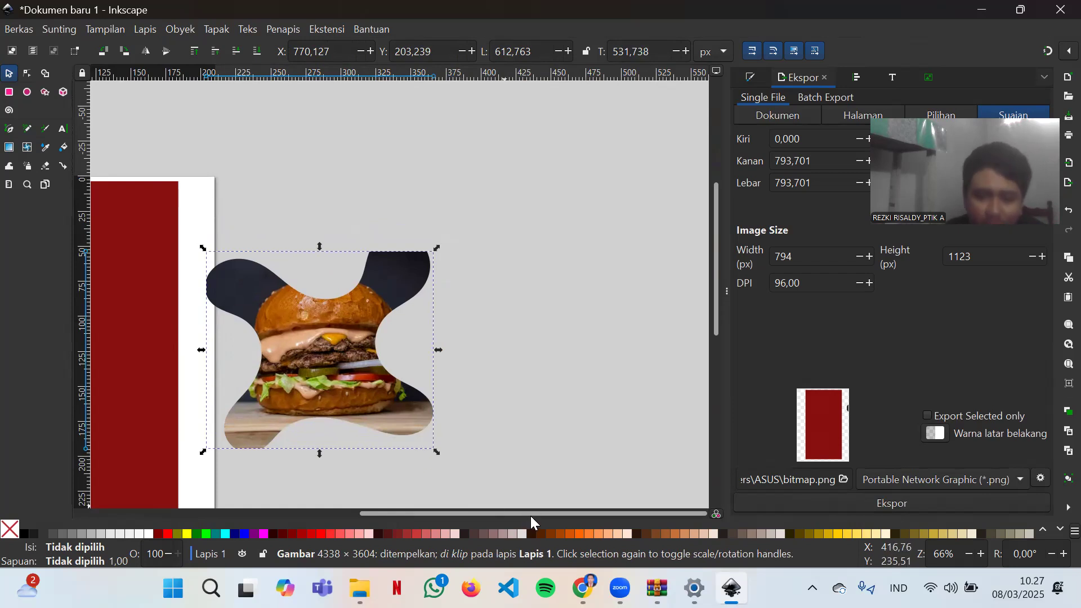
pyautogui.moveTo(528, 515); pyautogui.dragTo(414, 495)
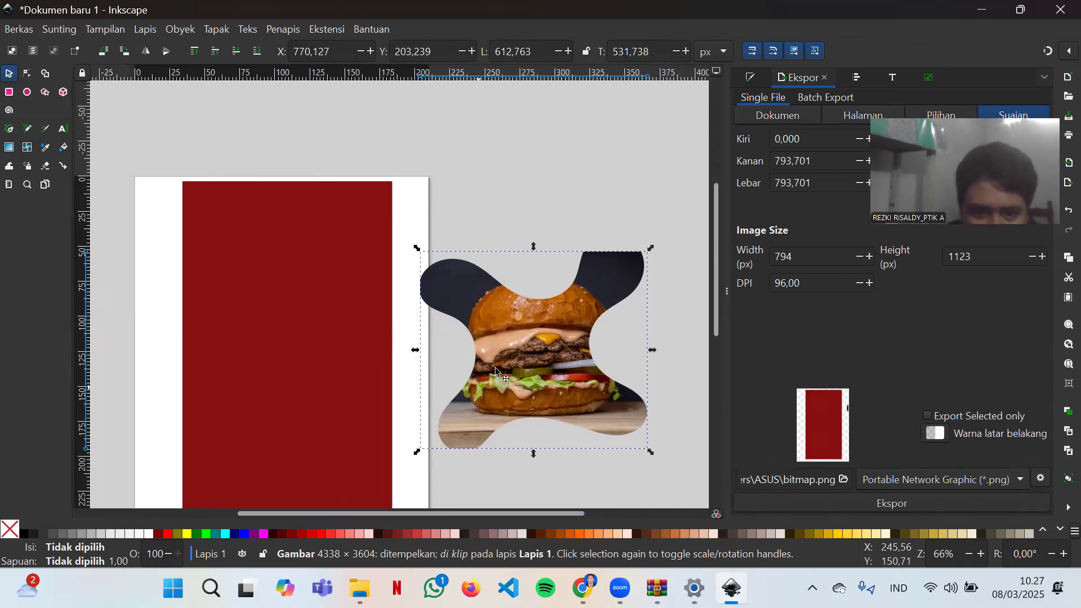
pyautogui.moveTo(517, 376); pyautogui.dragTo(273, 401)
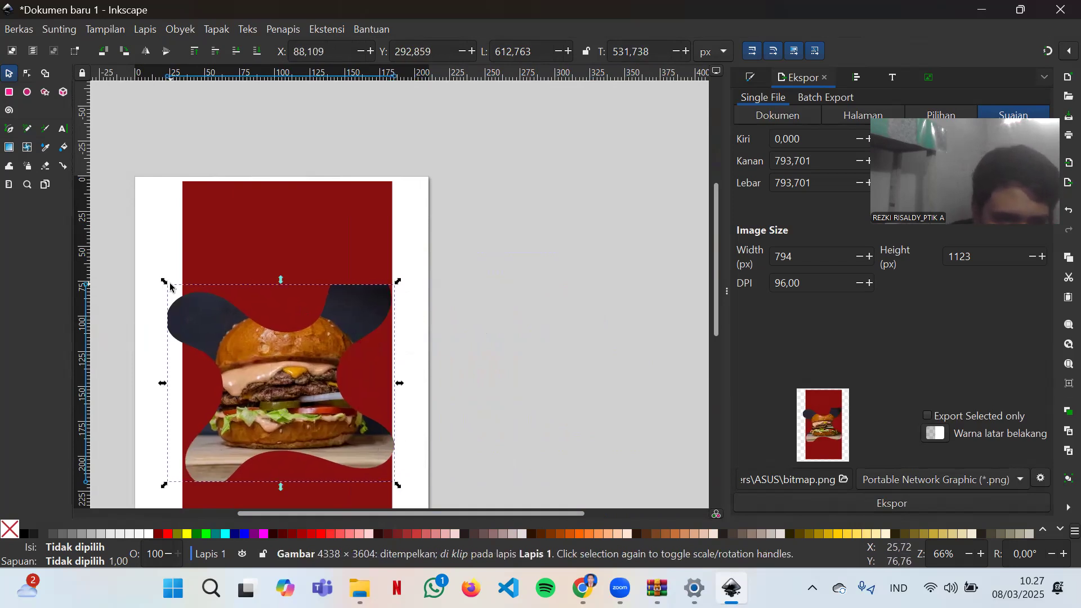
pyautogui.moveTo(160, 282); pyautogui.dragTo(197, 319)
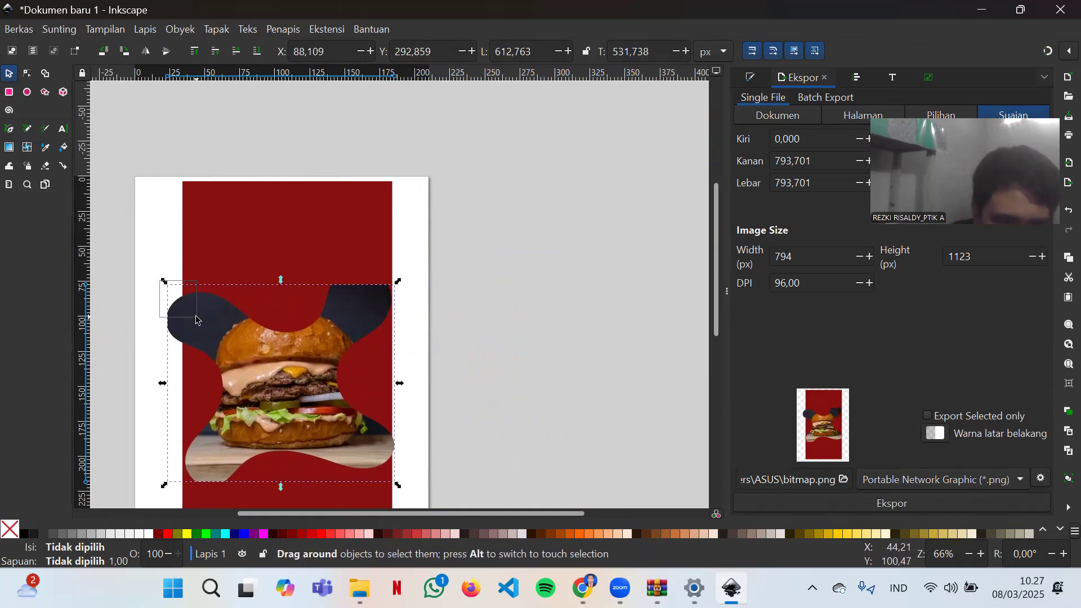
pyautogui.moveTo(128, 269); pyautogui.dragTo(123, 265)
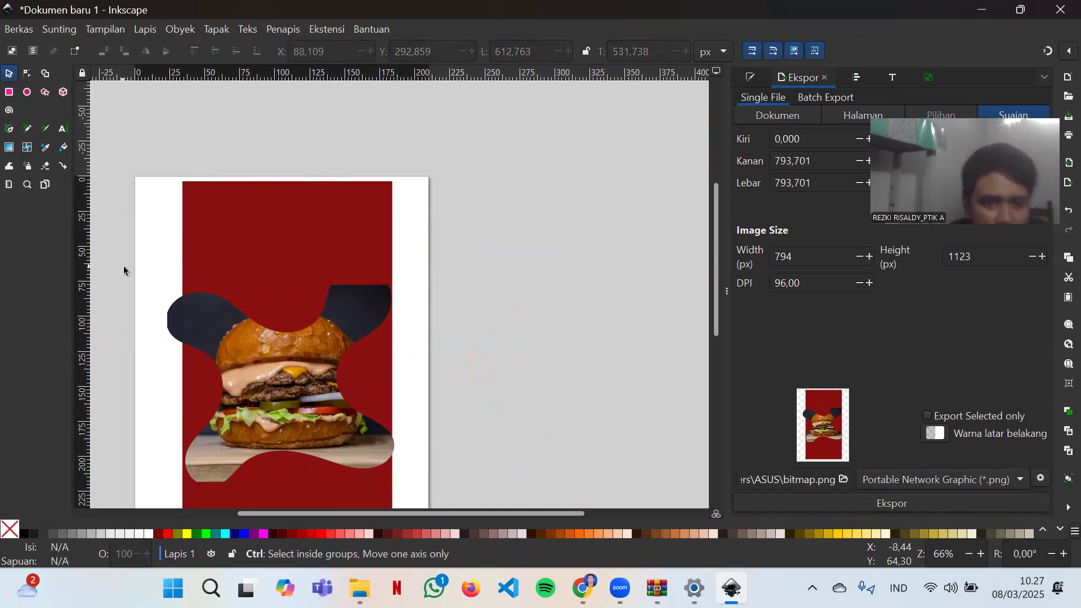
pyautogui.click(215, 335)
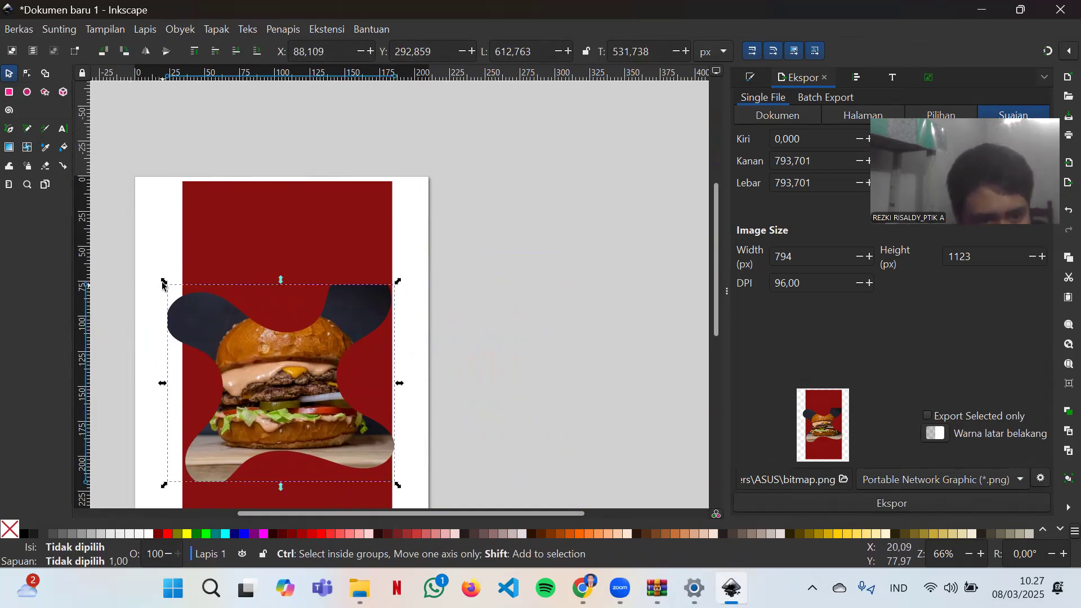
pyautogui.moveTo(162, 284); pyautogui.dragTo(182, 309)
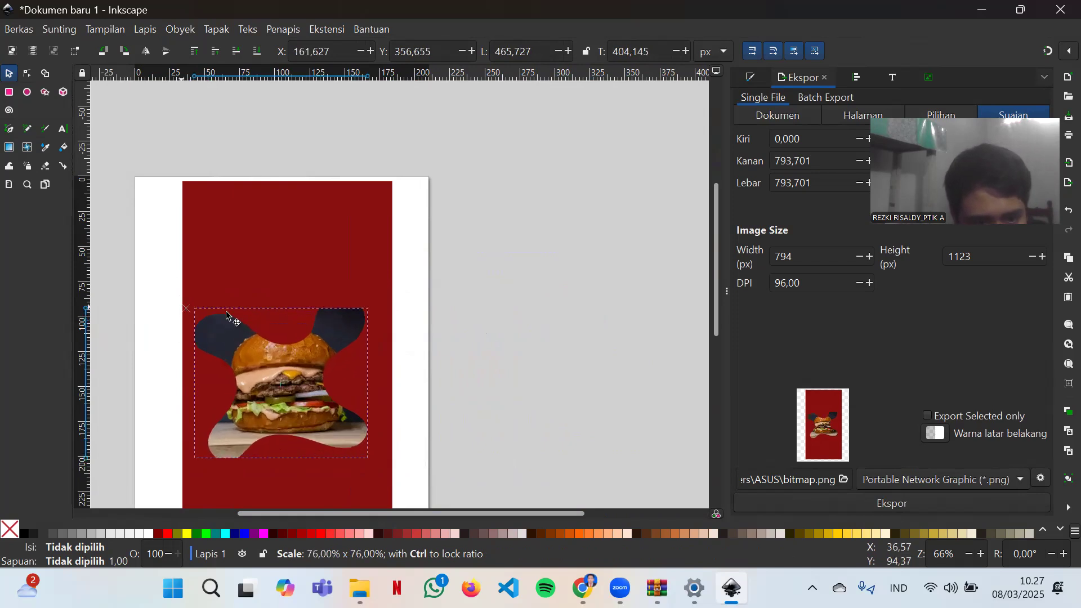
pyautogui.moveTo(317, 388); pyautogui.dragTo(325, 389)
# - Center the clipped burger horizontally on the red rectangle using Align and Distribute
pyautogui.moveTo(154, 161); pyautogui.dragTo(394, 268)
pyautogui.scroll(5, 394, 268)
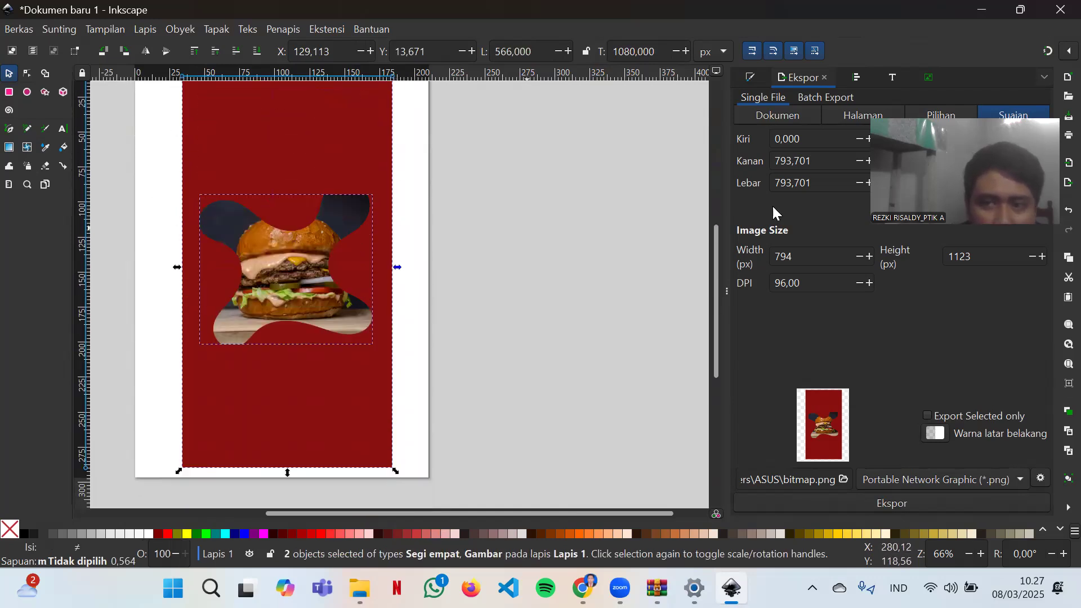
pyautogui.click(855, 79)
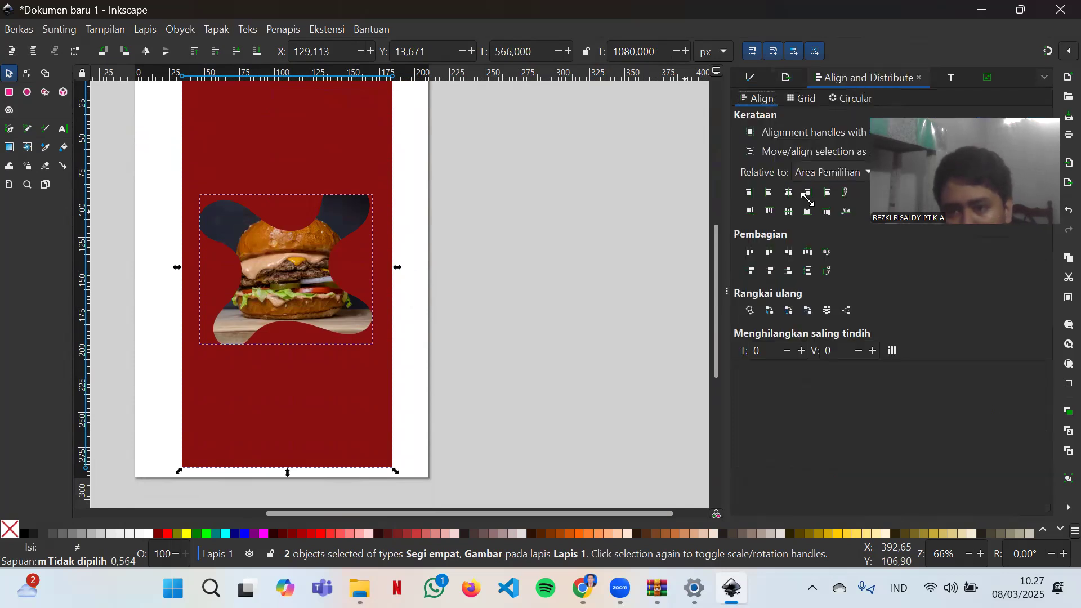
pyautogui.click(788, 192)
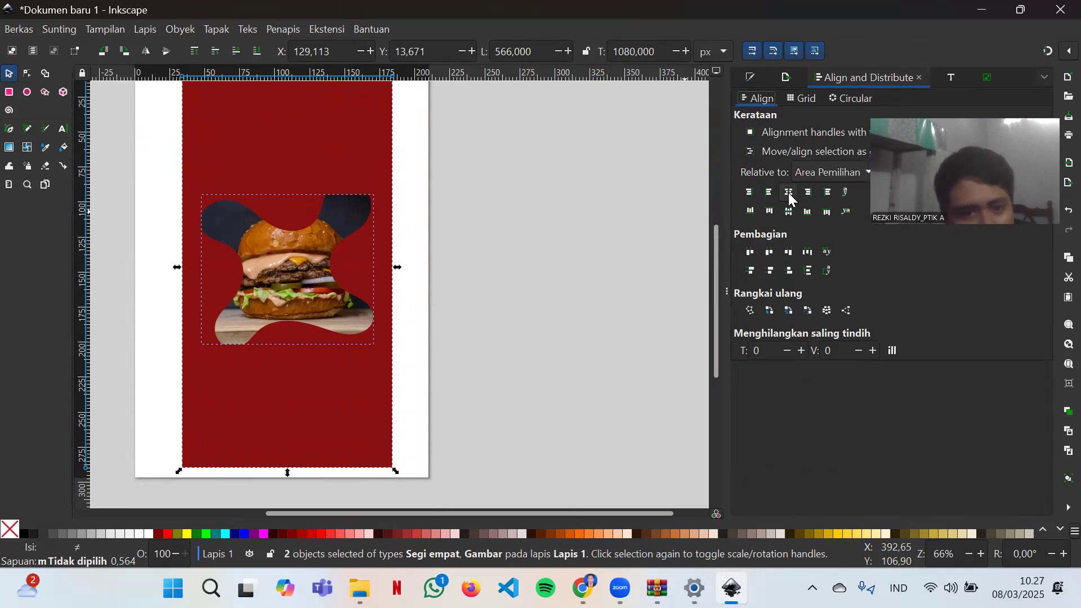
pyautogui.click(768, 195)
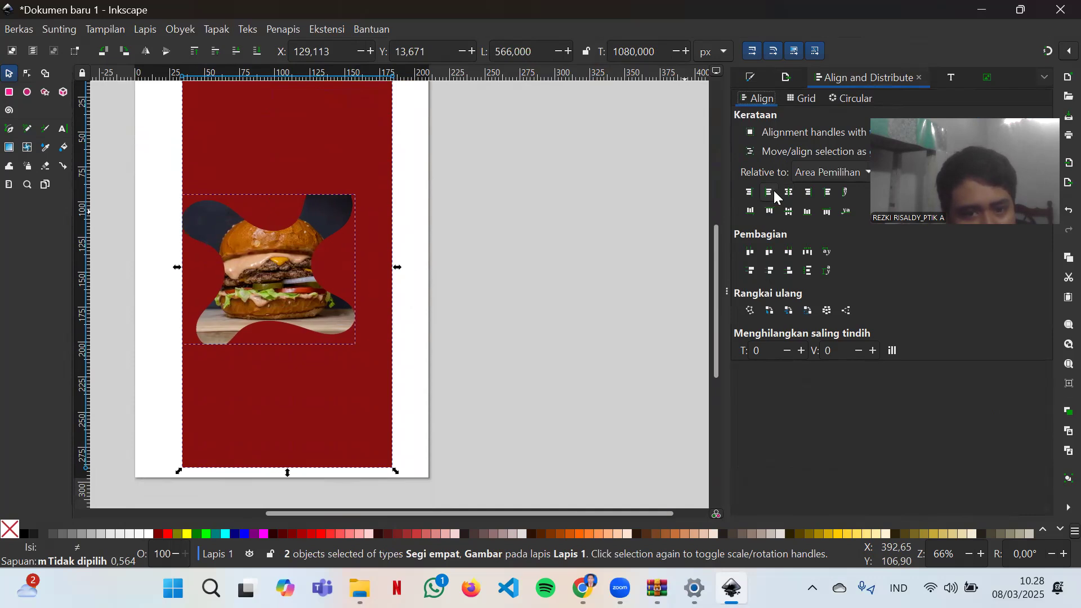
pyautogui.click(789, 194)
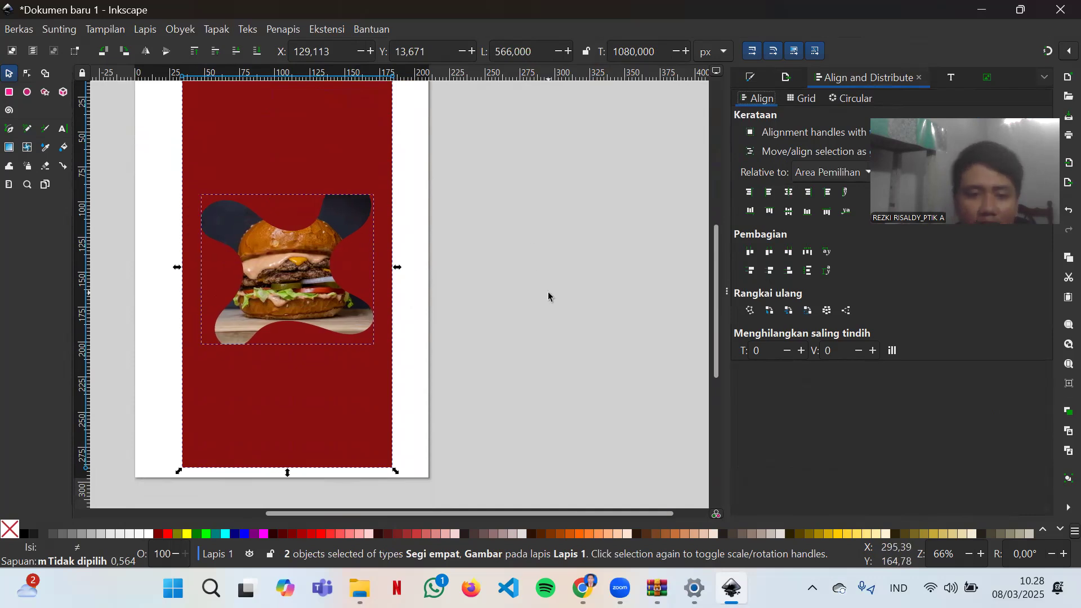
pyautogui.click(535, 326)
# - Draw a closed wavy Spiro blob about 322 × 341 px with the Pen tool, overlapping the red rectangle's upper-left corner
pyautogui.scroll(10, 535, 328)
pyautogui.scroll(-5, 536, 332)
pyautogui.scroll(-2, 523, 338)
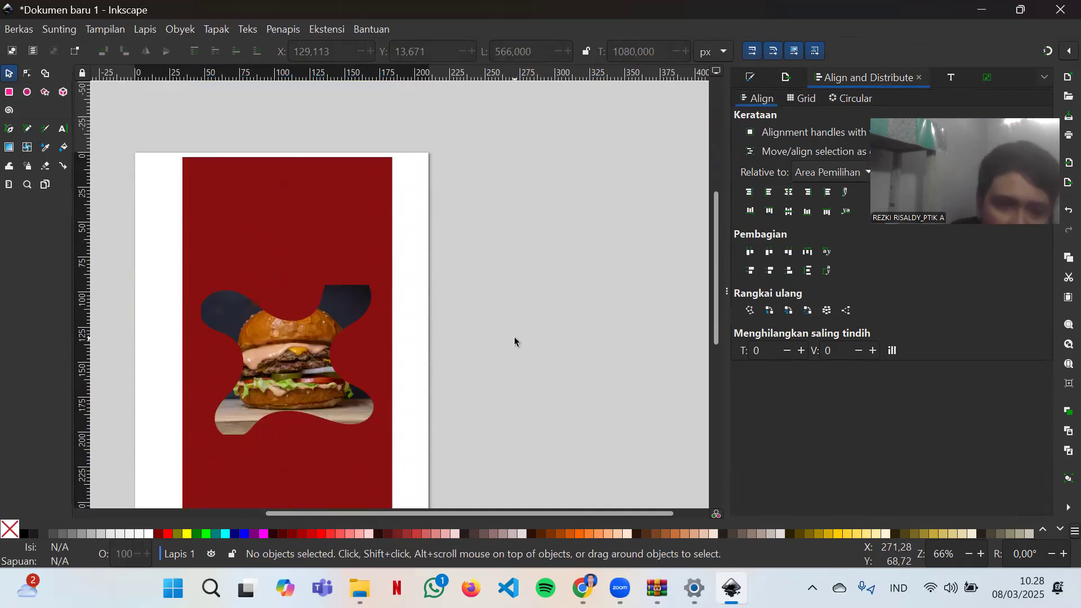
pyautogui.click(10, 131)
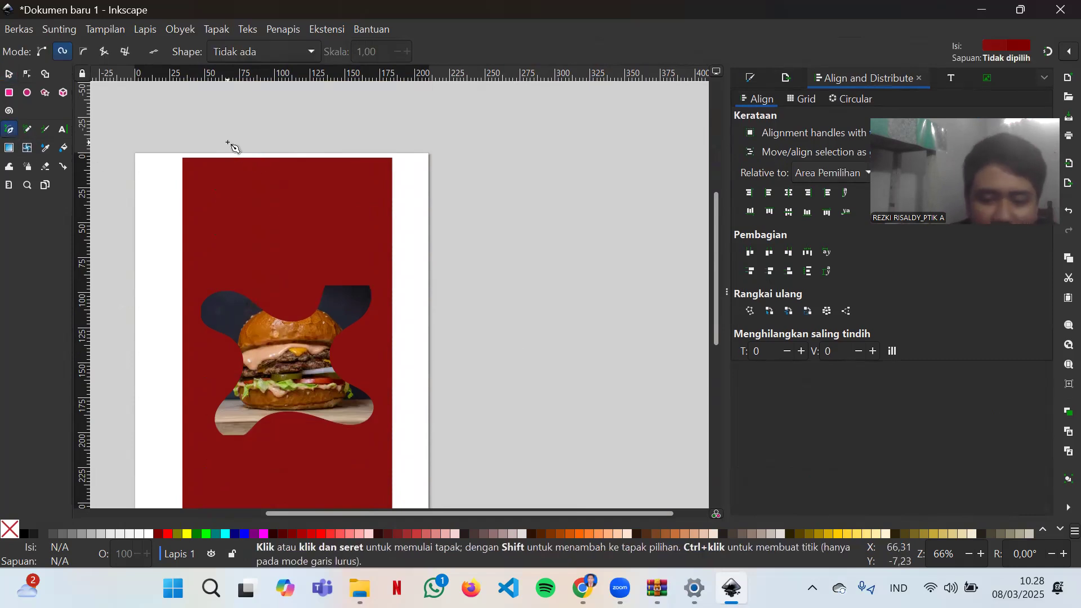
pyautogui.scroll(1, 222, 141)
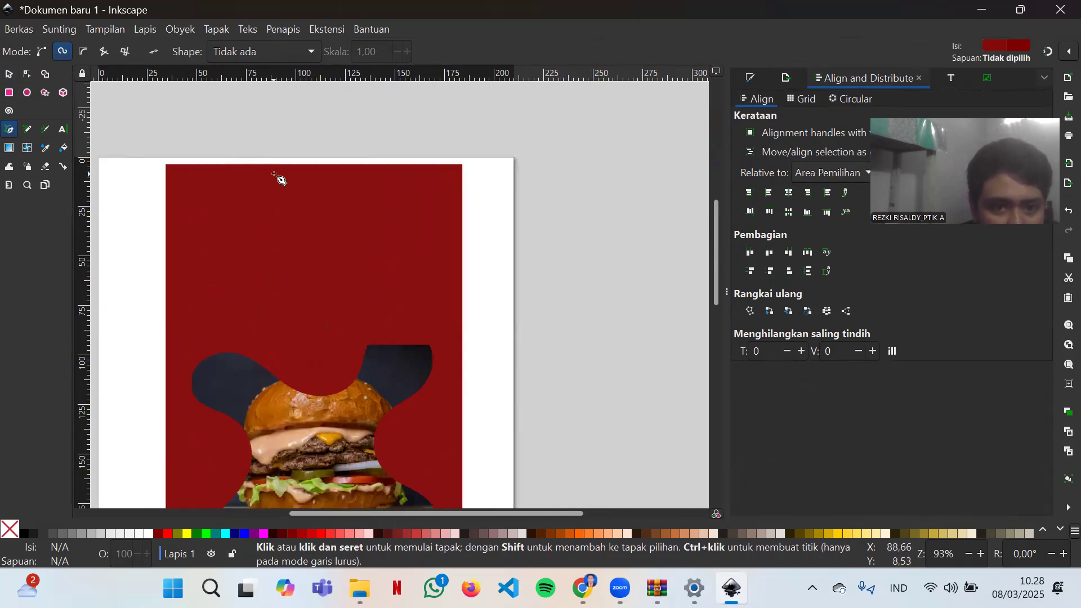
pyautogui.scroll(2, 276, 177)
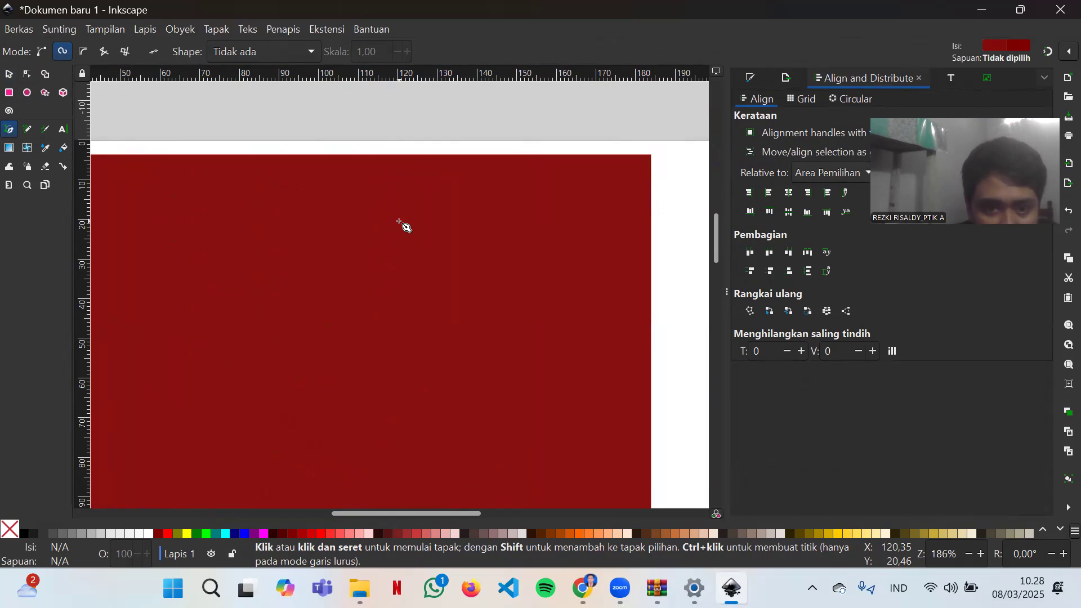
pyautogui.scroll(-1, 407, 225)
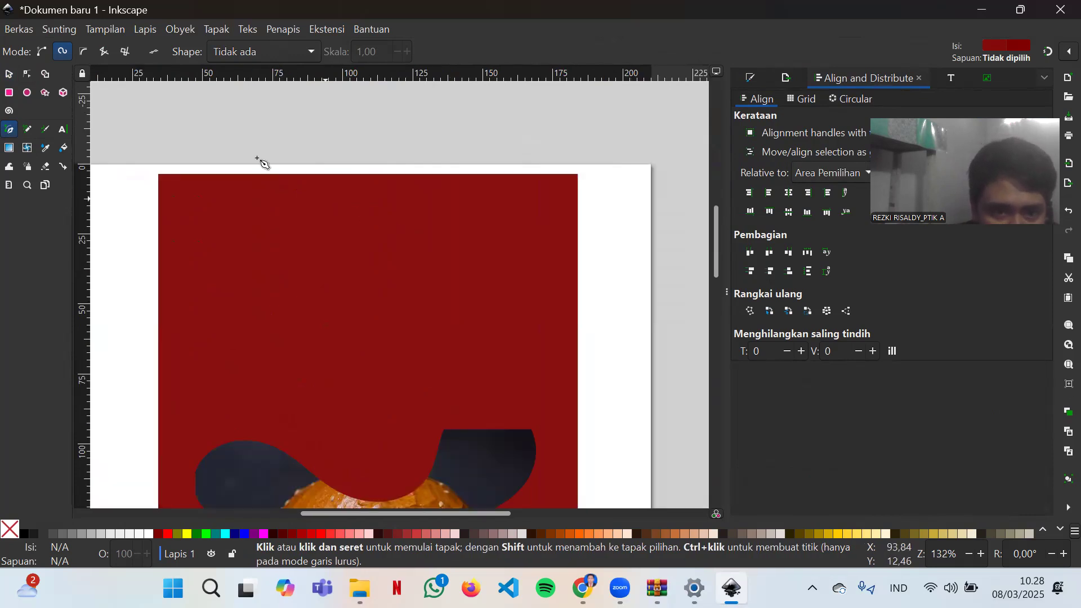
pyautogui.click(315, 176)
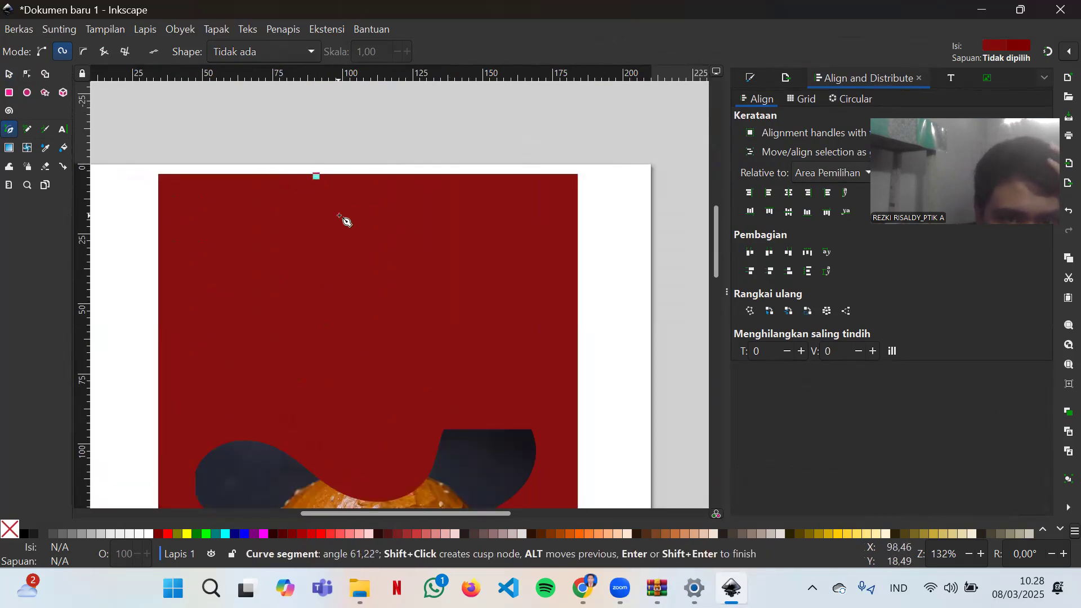
pyautogui.click(348, 213)
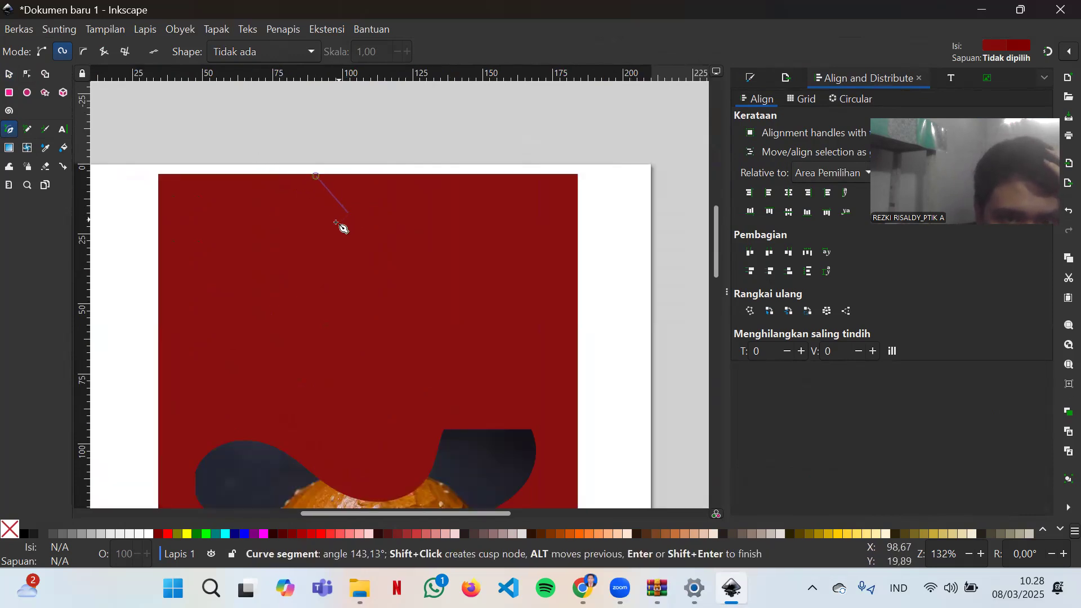
pyautogui.click(297, 232)
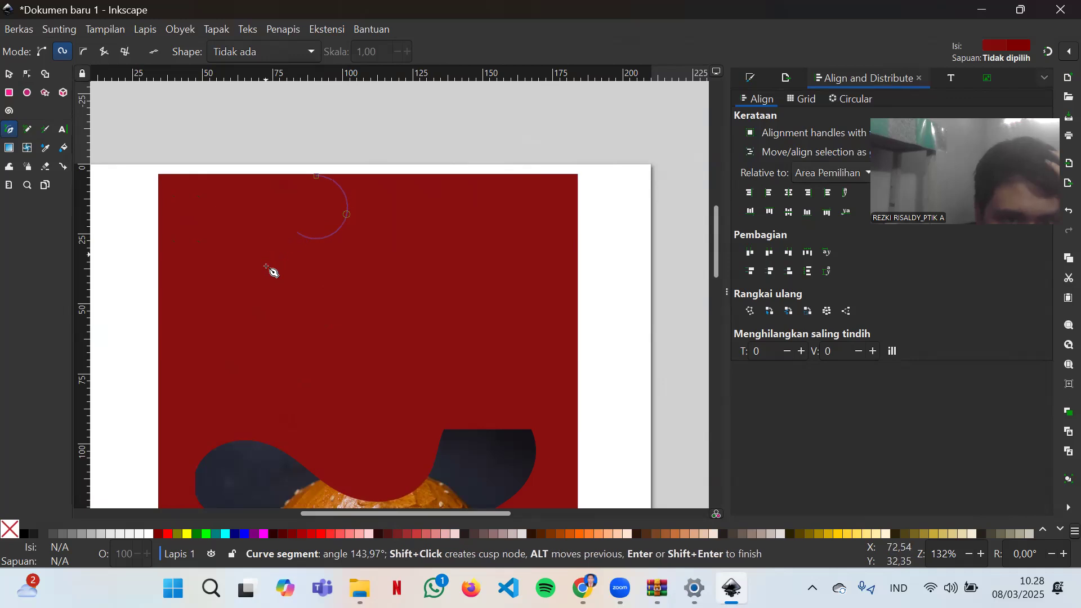
pyautogui.click(266, 273)
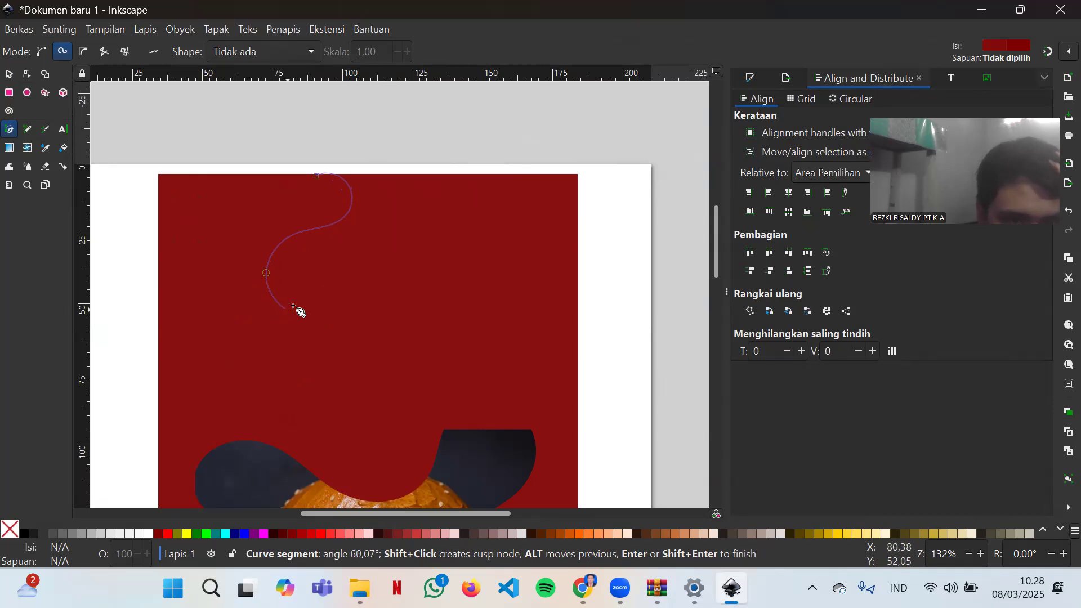
pyautogui.click(293, 306)
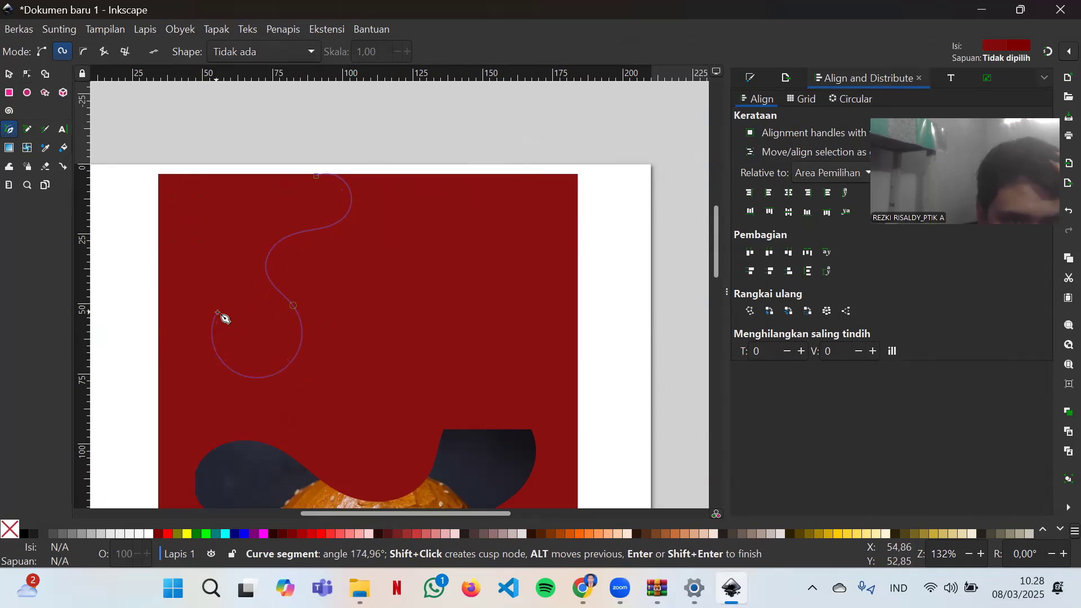
pyautogui.click(260, 301)
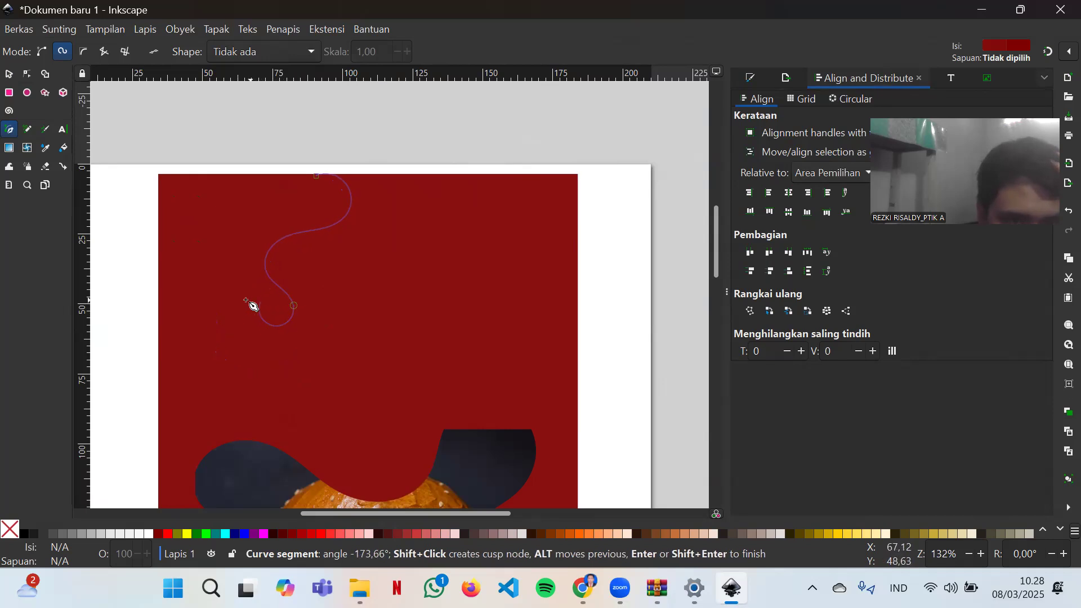
pyautogui.click(220, 315)
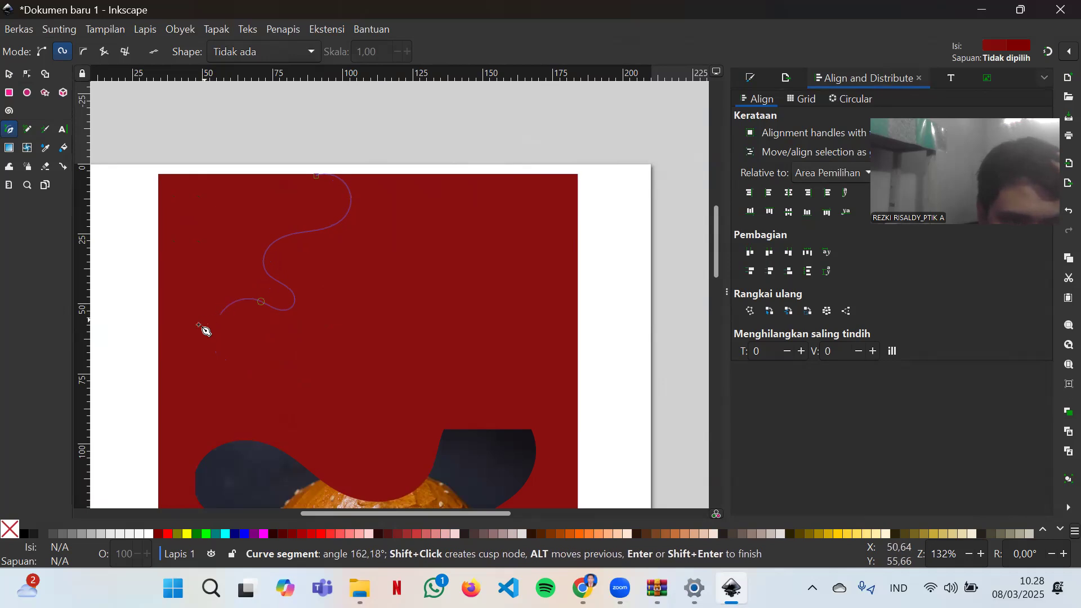
pyautogui.click(181, 360)
pyautogui.click(153, 380)
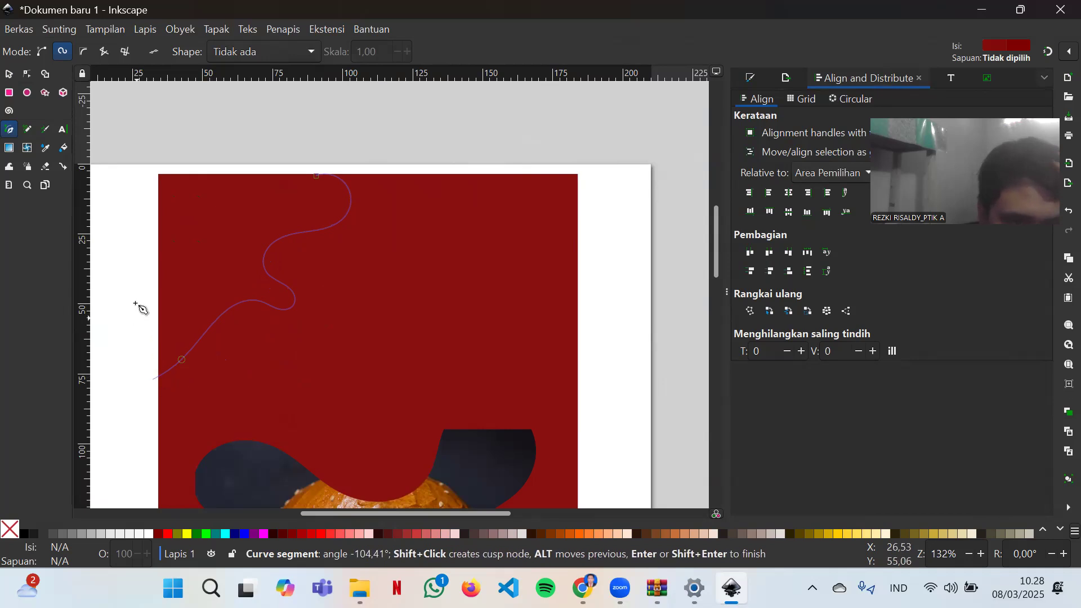
pyautogui.click(135, 243)
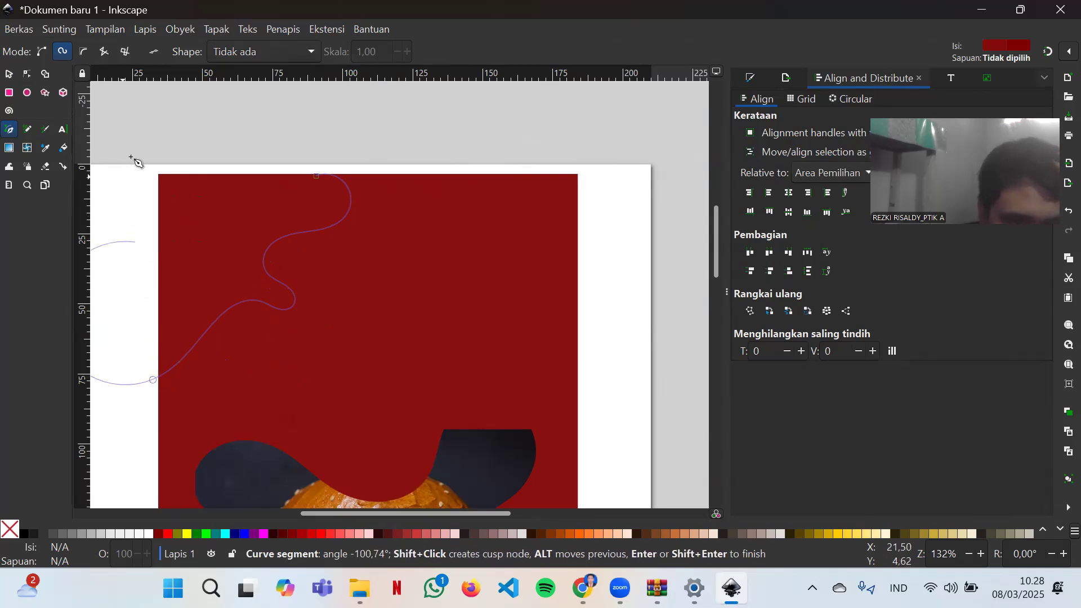
pyautogui.click(148, 154)
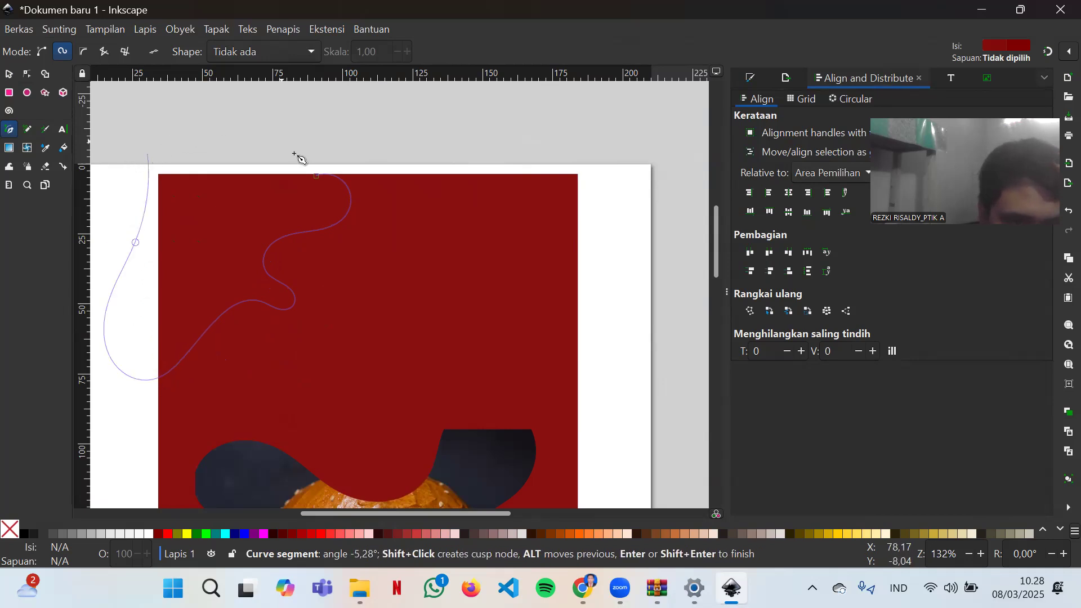
pyautogui.click(320, 177)
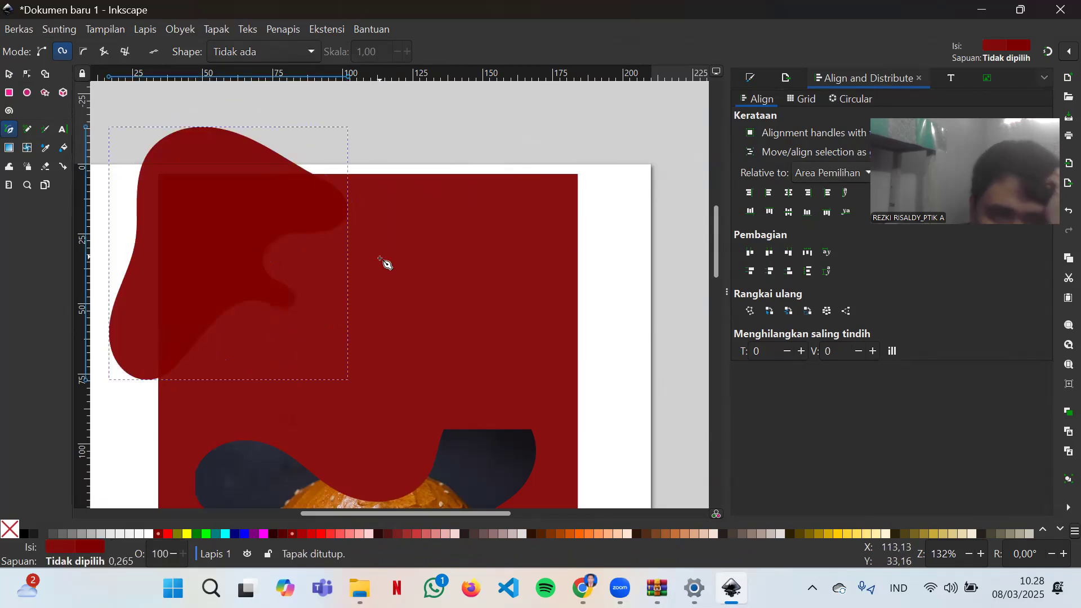
# - Fill the new corner blob with yellow and leave the Pen tool
pyautogui.click(187, 533)
pyautogui.click(449, 142)
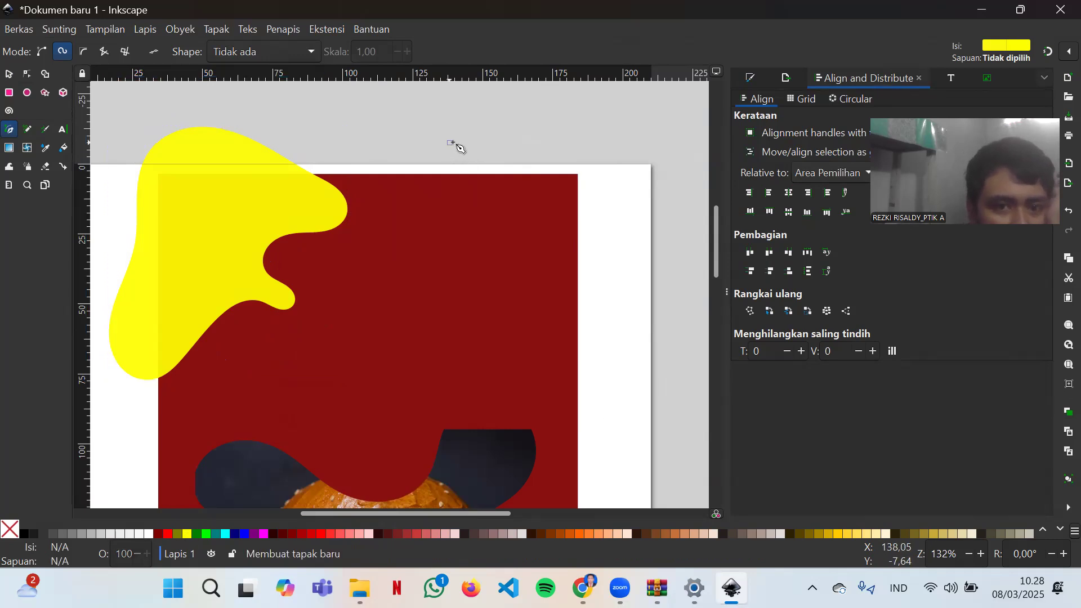
pyautogui.click(10, 77)
# - Clone the red rectangle so that the copy lies above the yellow blob
pyautogui.scroll(-2, 428, 297)
pyautogui.scroll(4, 647, 280)
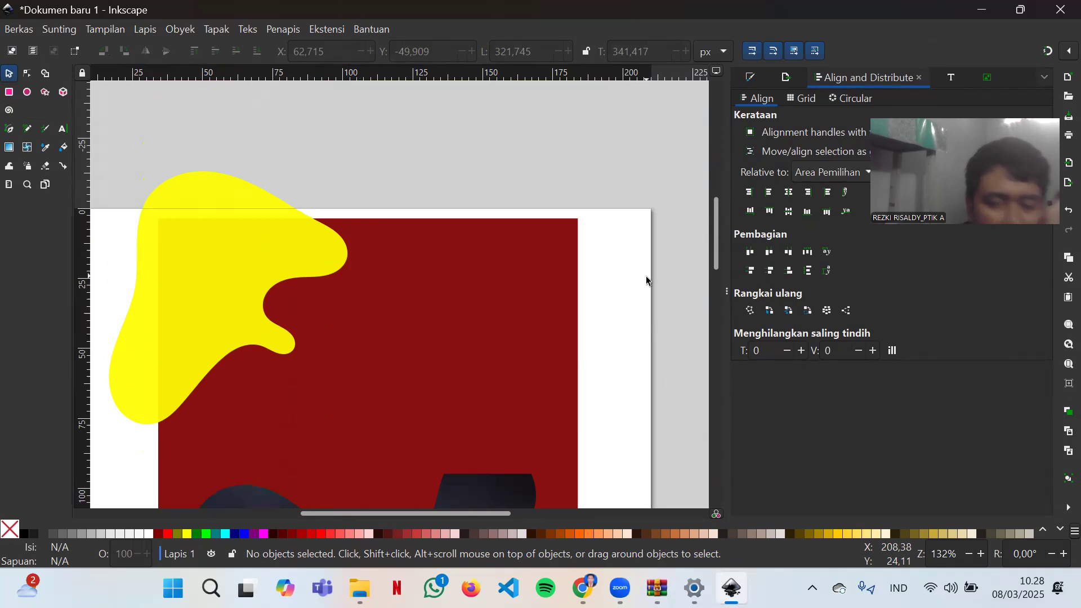
pyautogui.rightClick(483, 306)
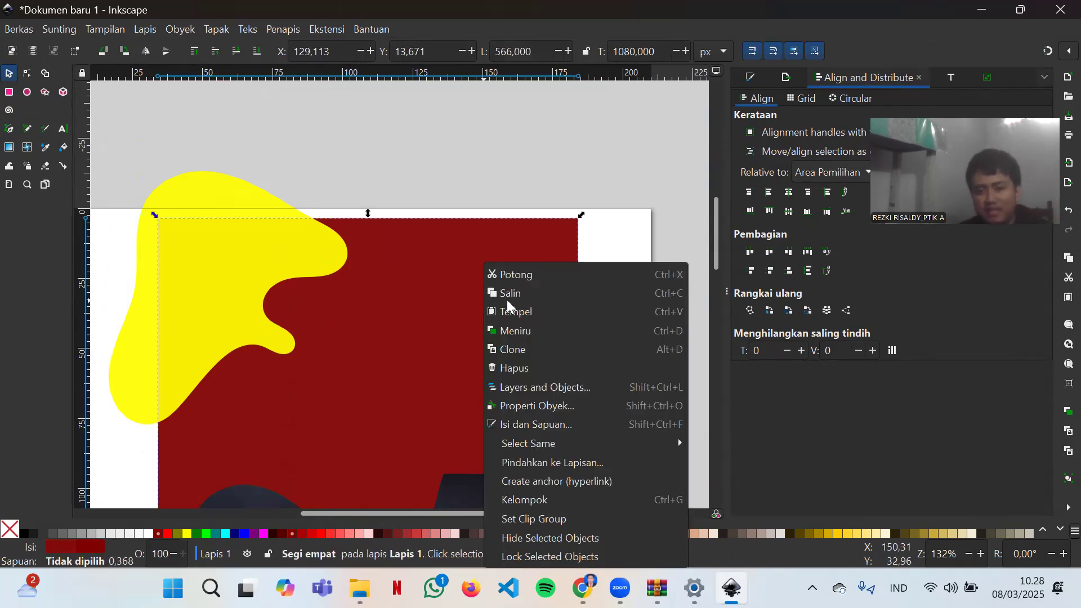
pyautogui.click(541, 350)
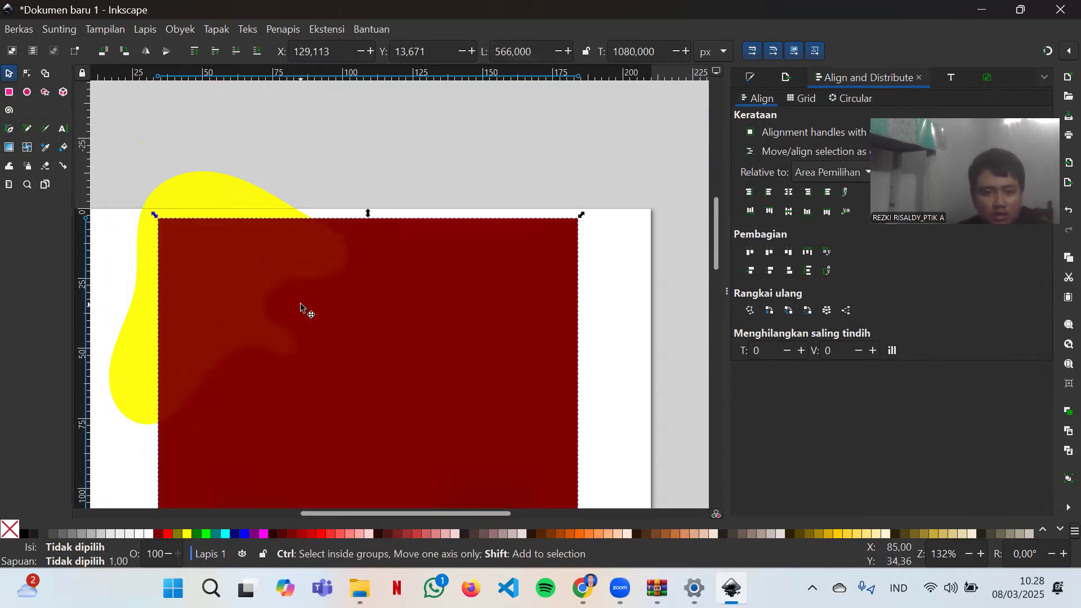
# - Clip the yellow blob to the cloned rectangle with Set Clip, trimming everything outside the red background
pyautogui.keyDown('ctrl'); pyautogui.keyDown('shift'); pyautogui.click(300, 304); pyautogui.keyUp('shift'); pyautogui.keyUp('ctrl')
pyautogui.click(248, 225)
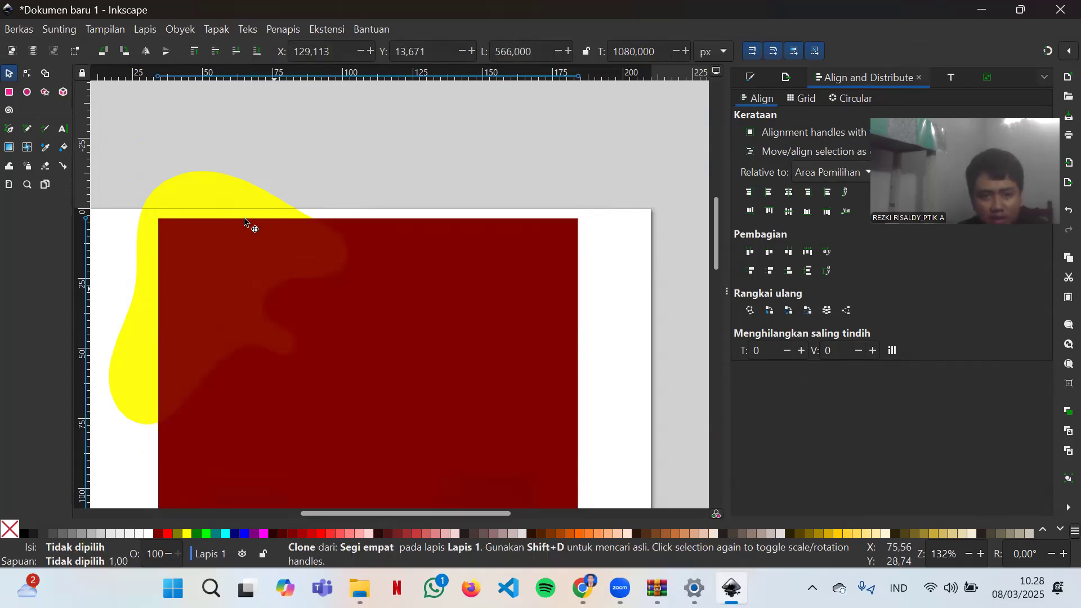
pyautogui.keyDown('shift'); pyautogui.click(292, 209); pyautogui.keyUp('shift')
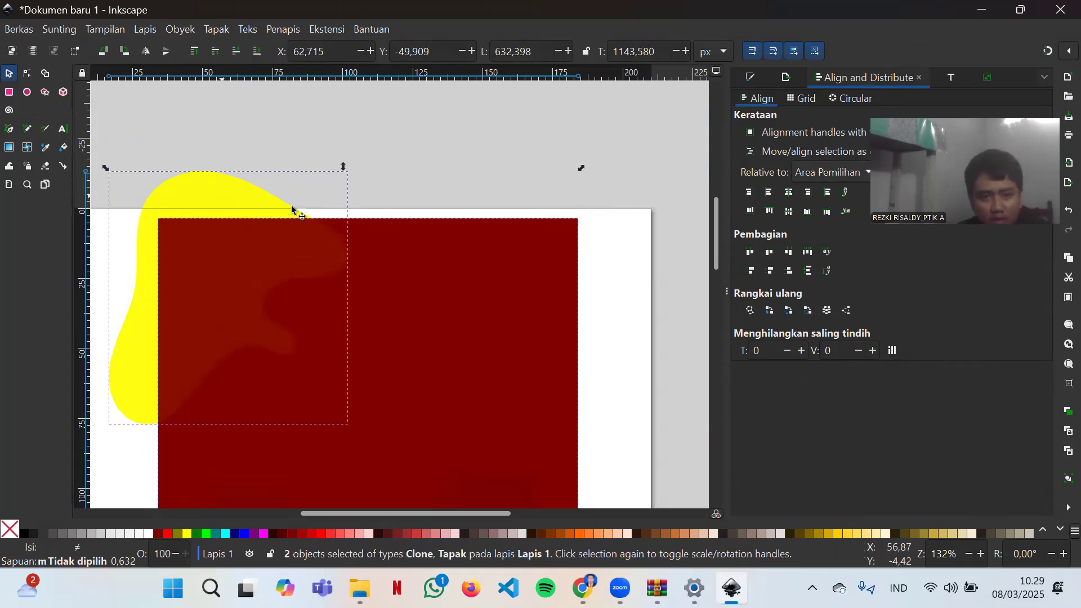
pyautogui.click(193, 28)
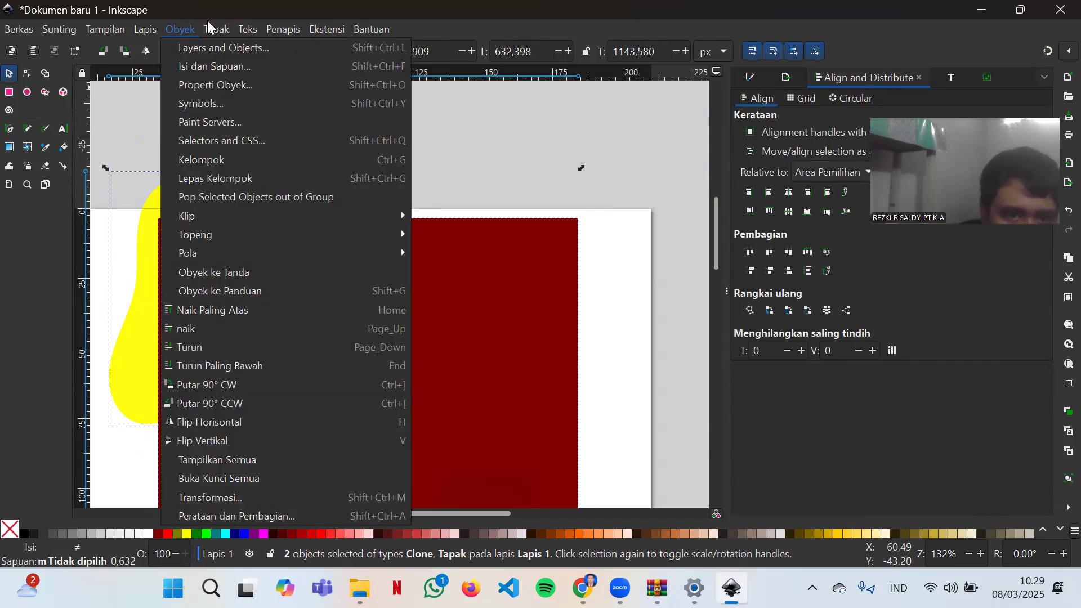
pyautogui.moveTo(183, 23)
pyautogui.moveTo(331, 221)
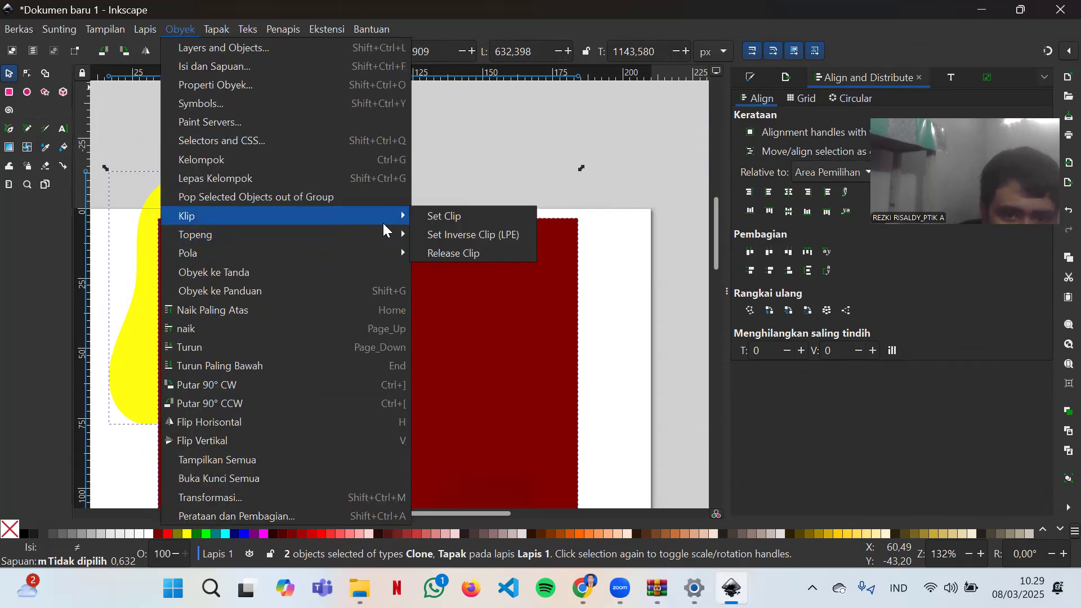
pyautogui.click(444, 216)
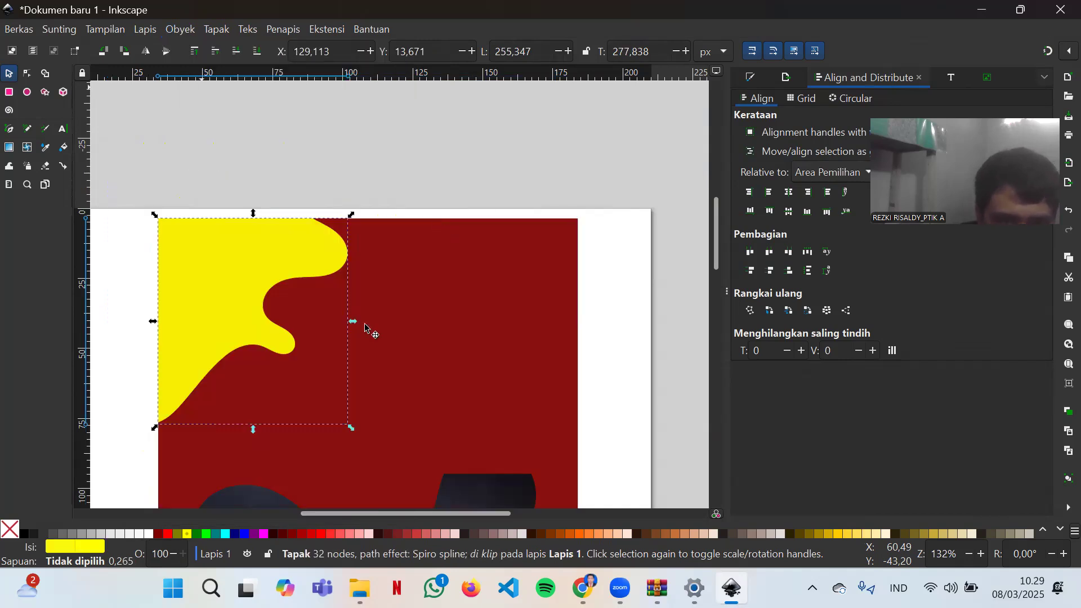
# - Draw a closed wavy Spiro blob with the Pen tool over the red rectangle's lower-right corner, starting on its right edge at about Y 237 mm
pyautogui.scroll(-4, 365, 328)
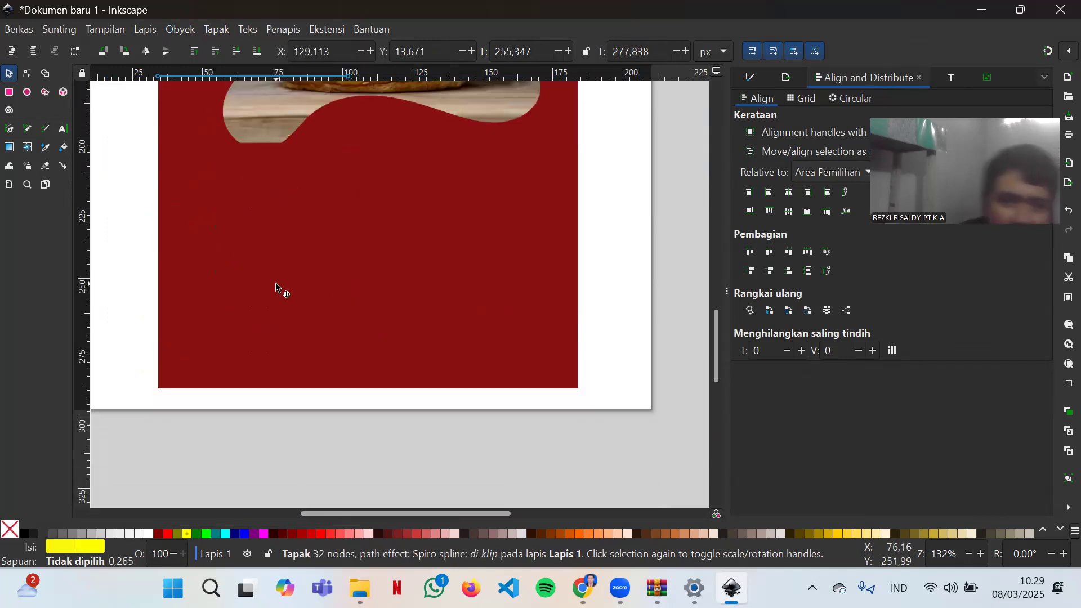
pyautogui.scroll(5, 133, 258)
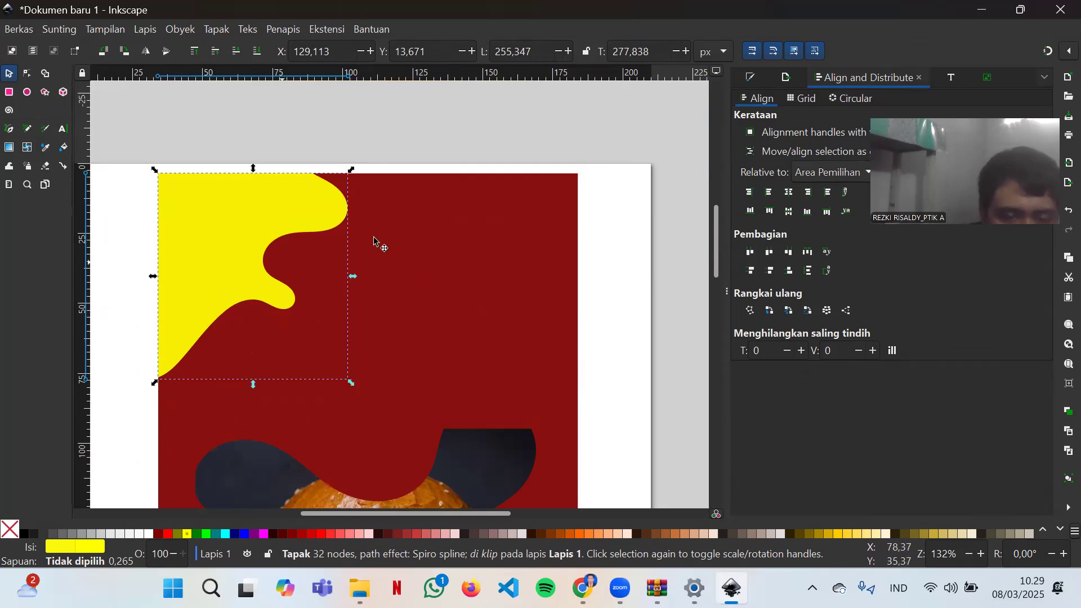
pyautogui.scroll(-5, 374, 241)
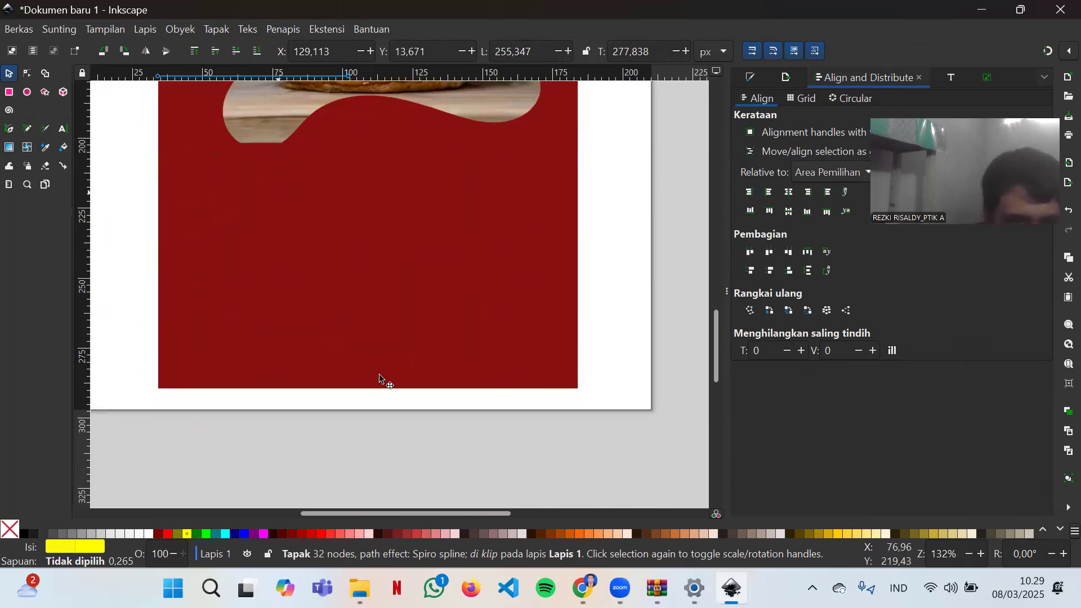
pyautogui.scroll(2, 380, 380)
pyautogui.scroll(-3, 138, 170)
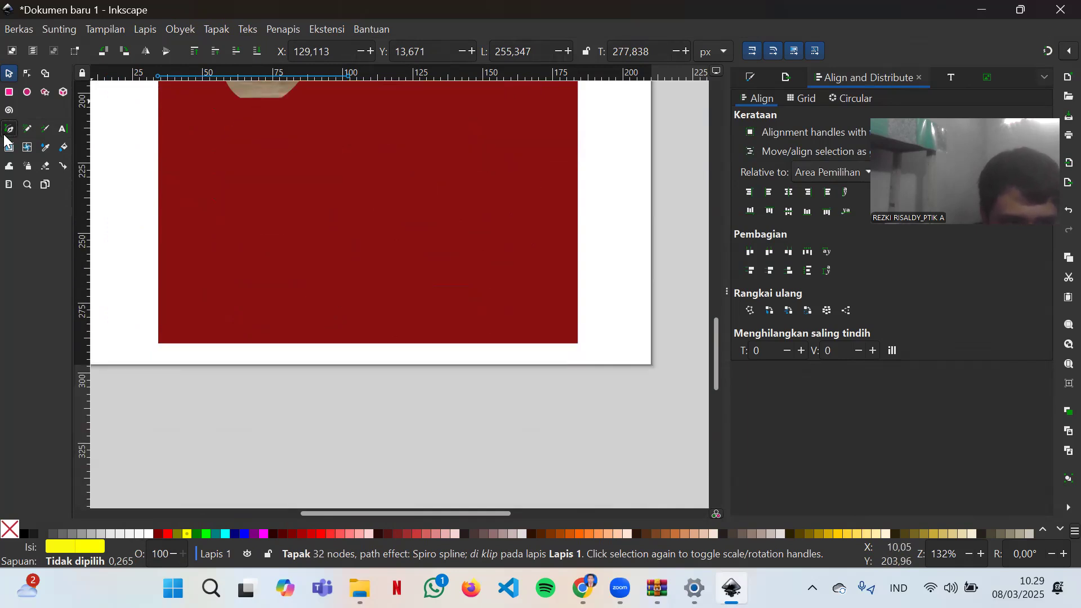
pyautogui.click(8, 132)
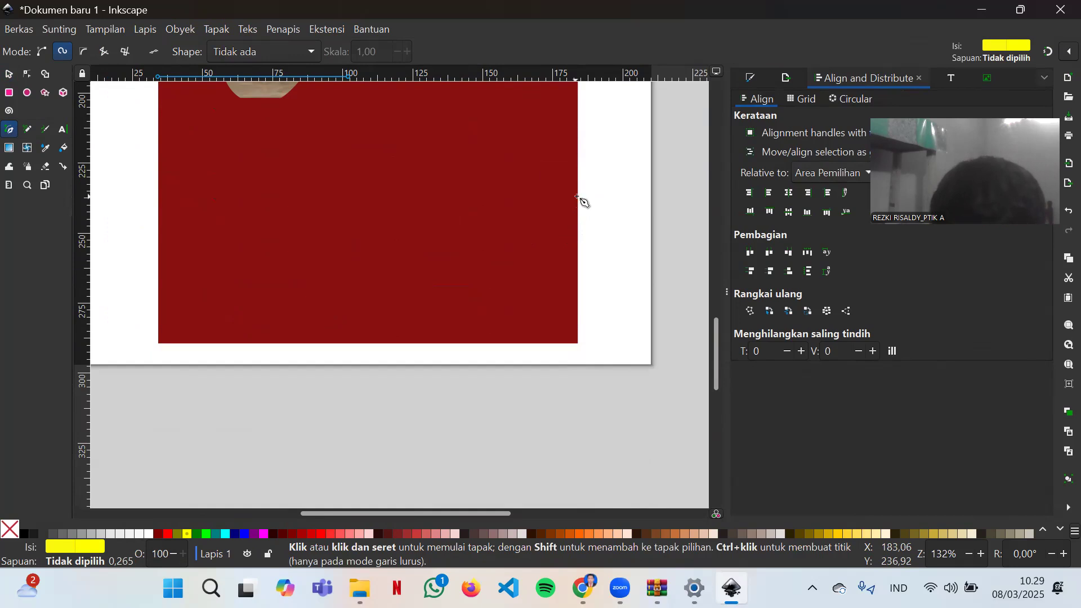
pyautogui.click(577, 197)
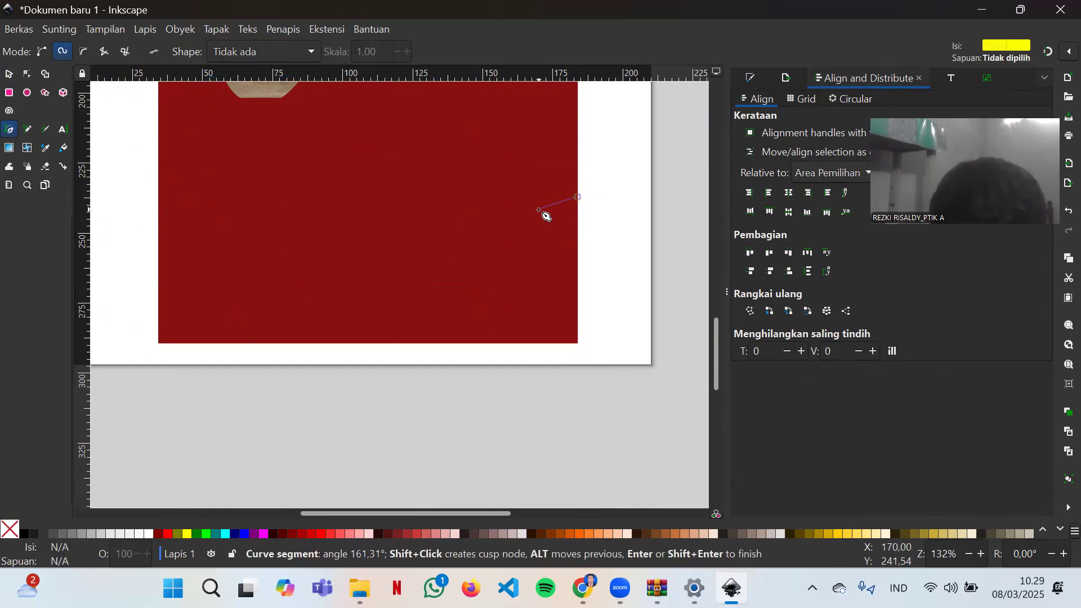
pyautogui.click(539, 210)
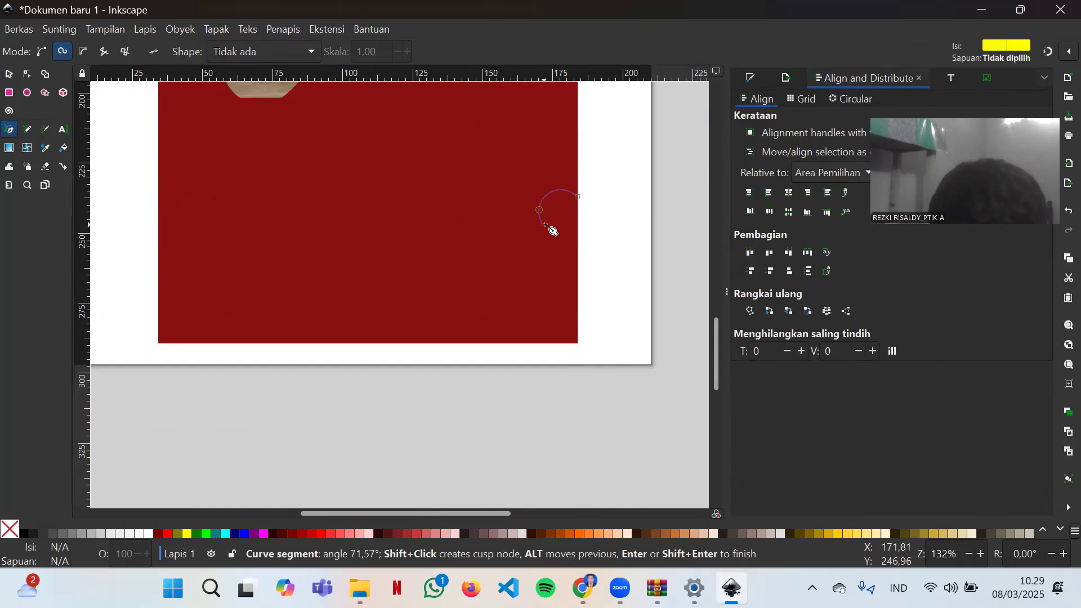
pyautogui.click(543, 224)
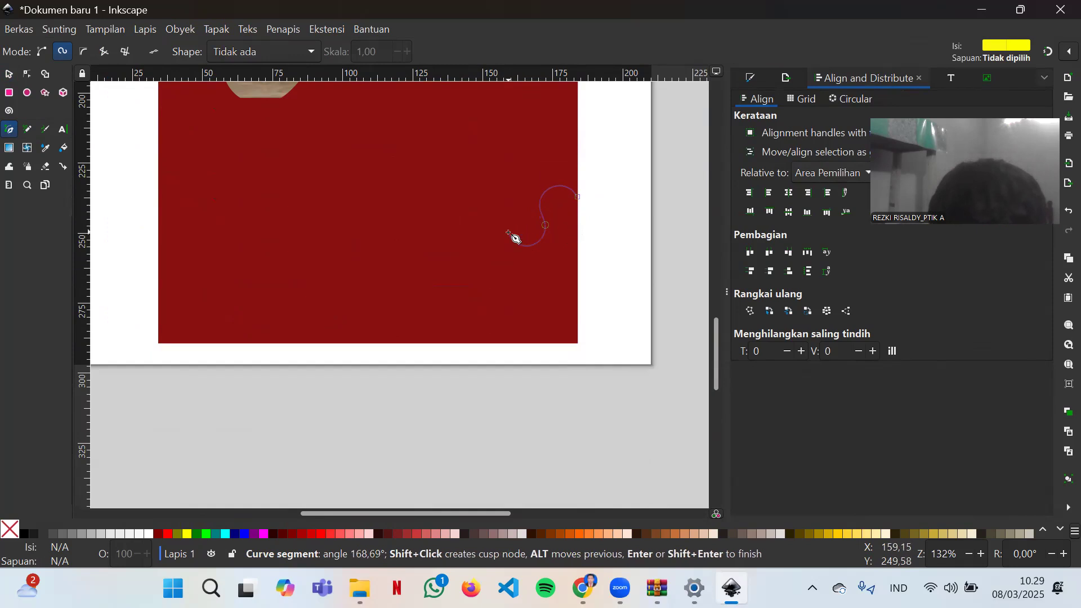
pyautogui.click(508, 231)
pyautogui.click(481, 259)
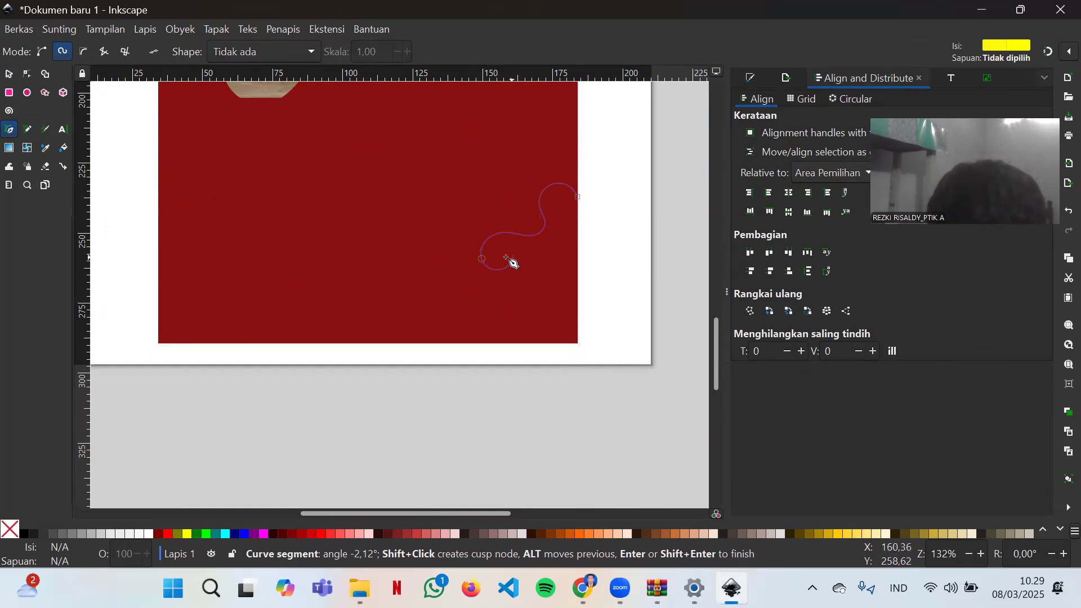
pyautogui.click(504, 257)
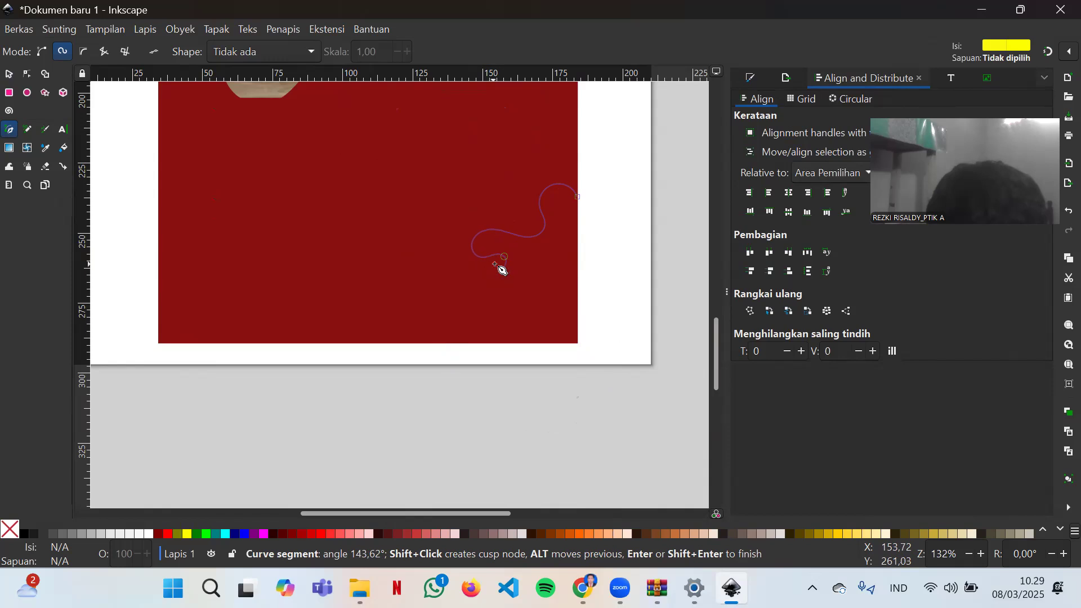
pyautogui.click(495, 265)
pyautogui.click(460, 253)
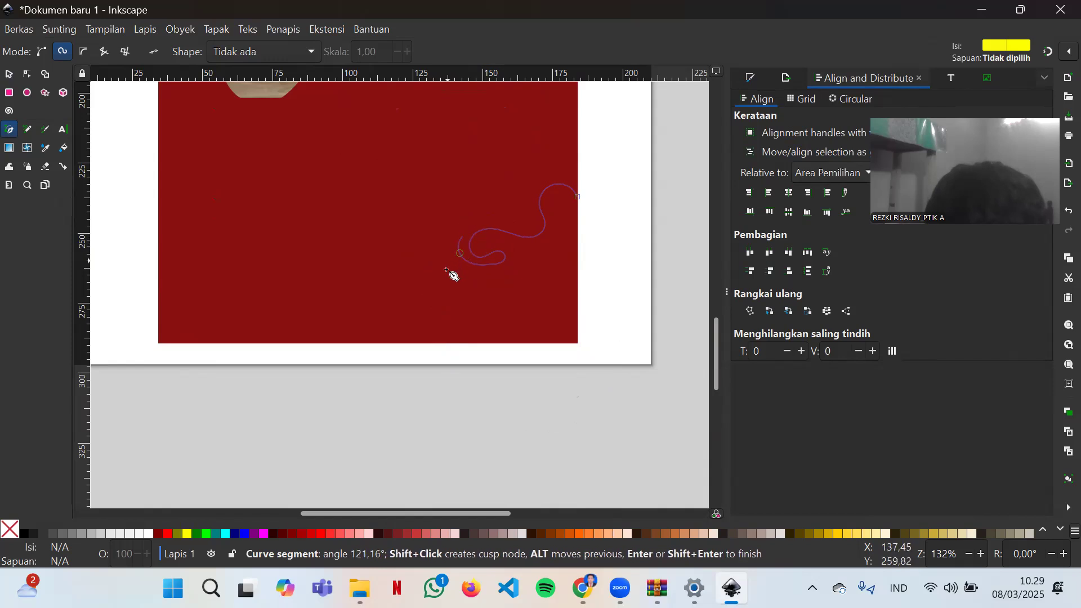
pyautogui.click(463, 237)
pyautogui.click(446, 246)
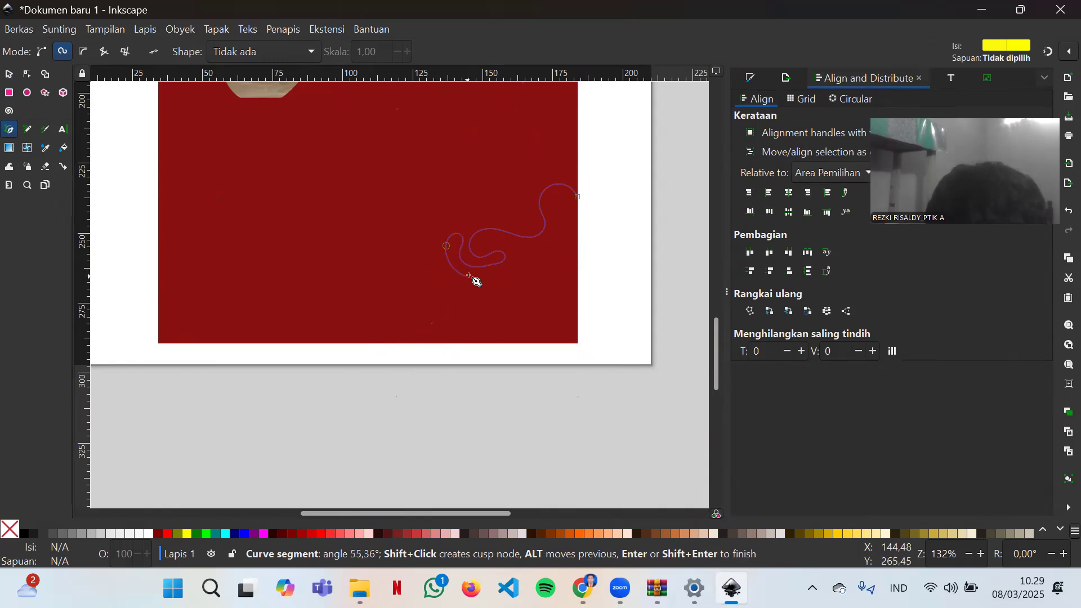
pyautogui.moveTo(469, 277)
pyautogui.mouseDown()
pyautogui.moveTo(464, 294)
pyautogui.moveTo(403, 329)
pyautogui.moveTo(416, 282)
pyautogui.mouseUp()
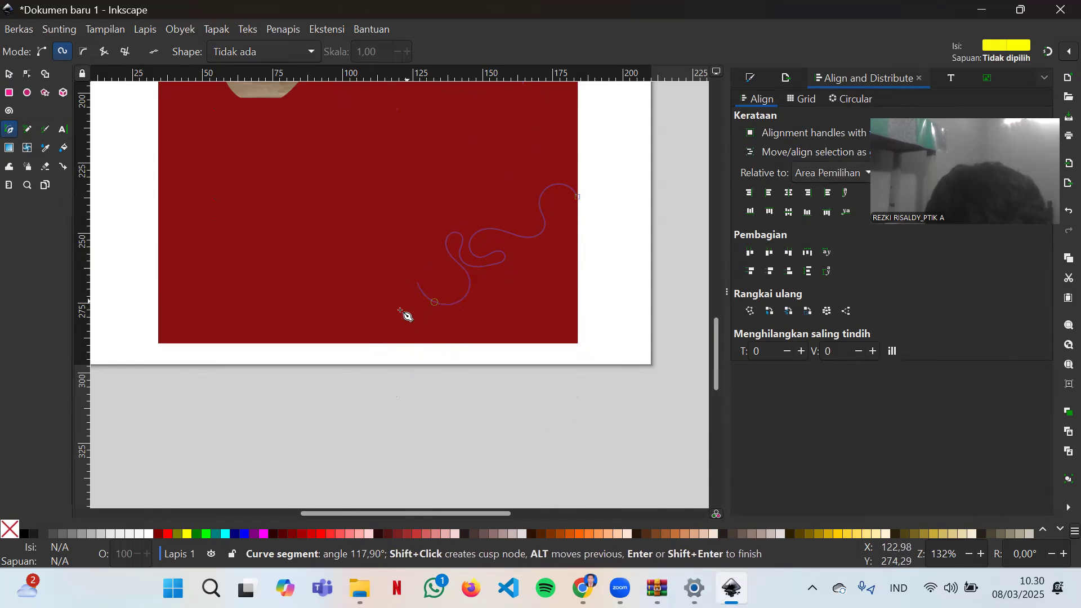
pyautogui.click(417, 282)
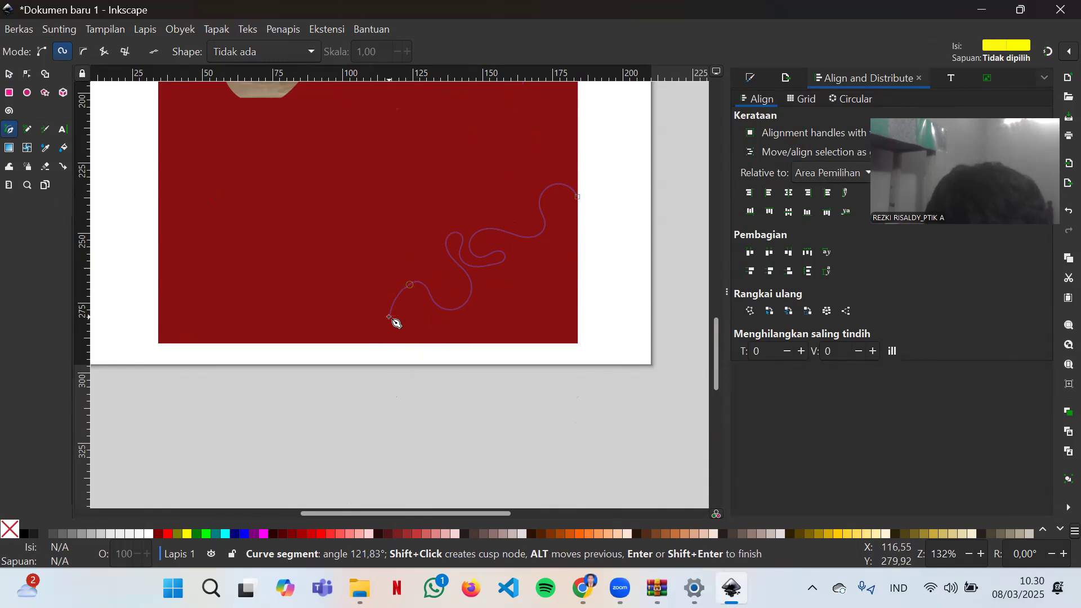
pyautogui.click(396, 304)
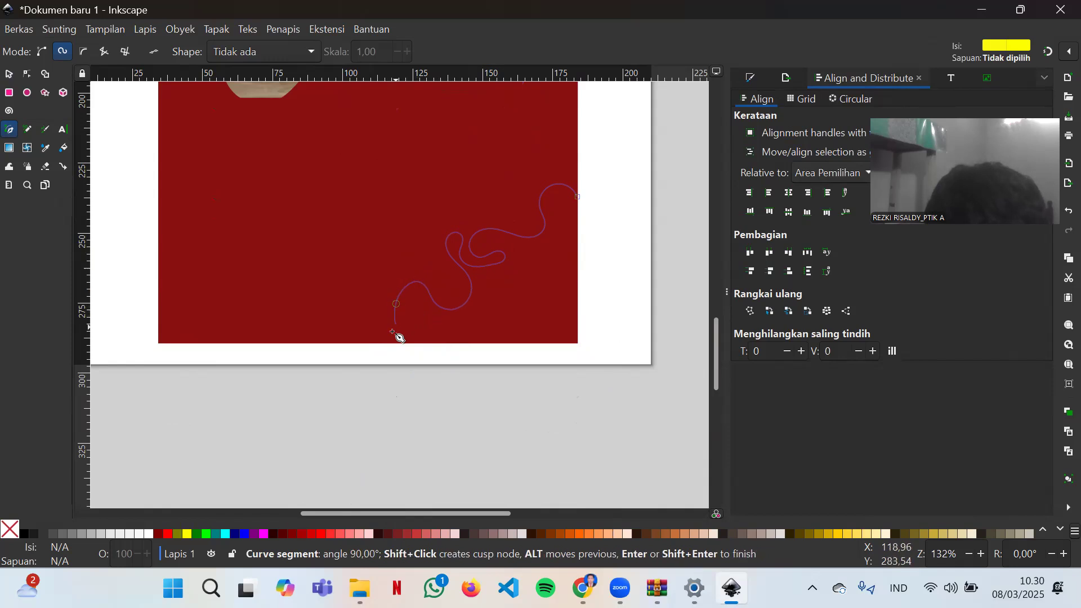
pyautogui.click(345, 343)
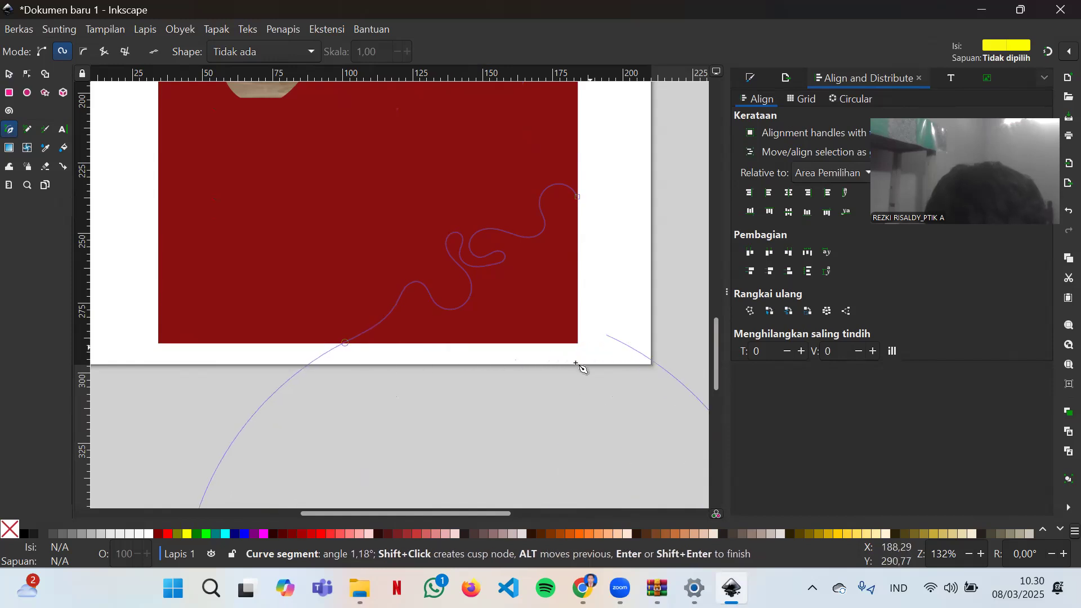
pyautogui.click(434, 354)
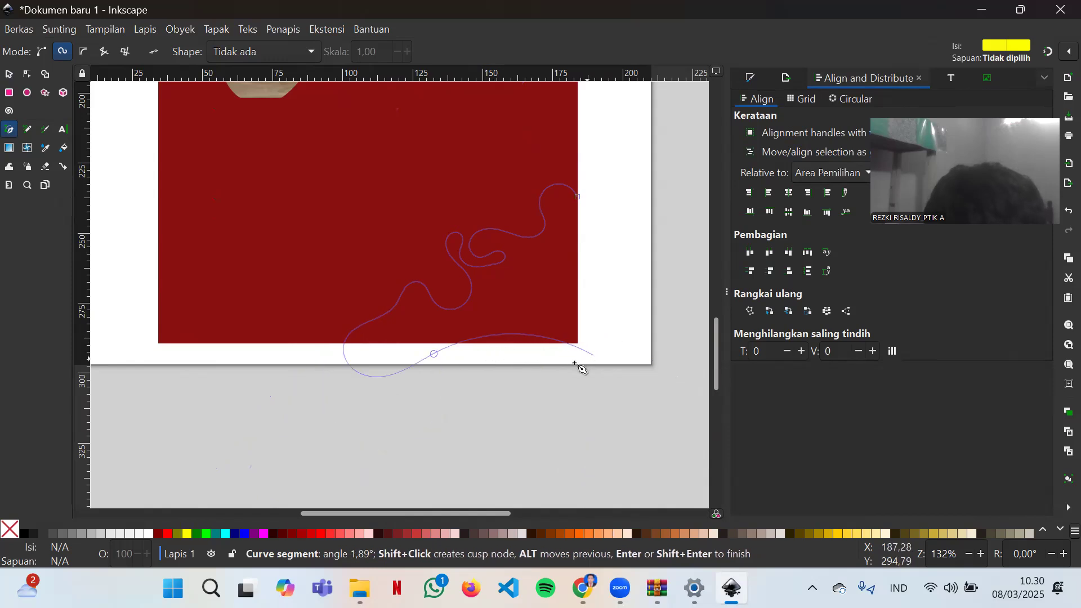
pyautogui.click(550, 396)
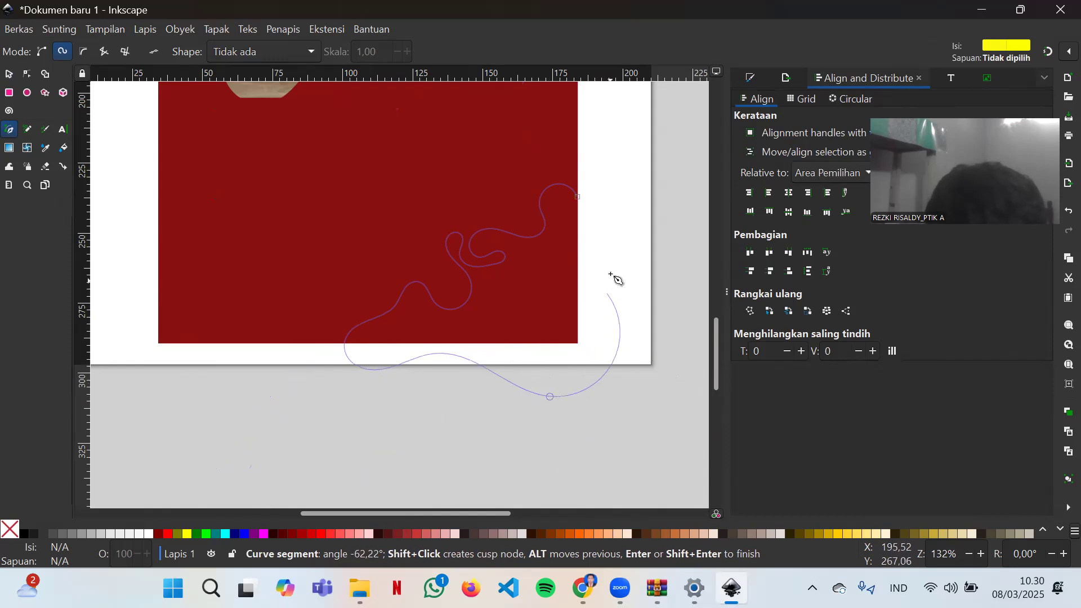
pyautogui.click(580, 198)
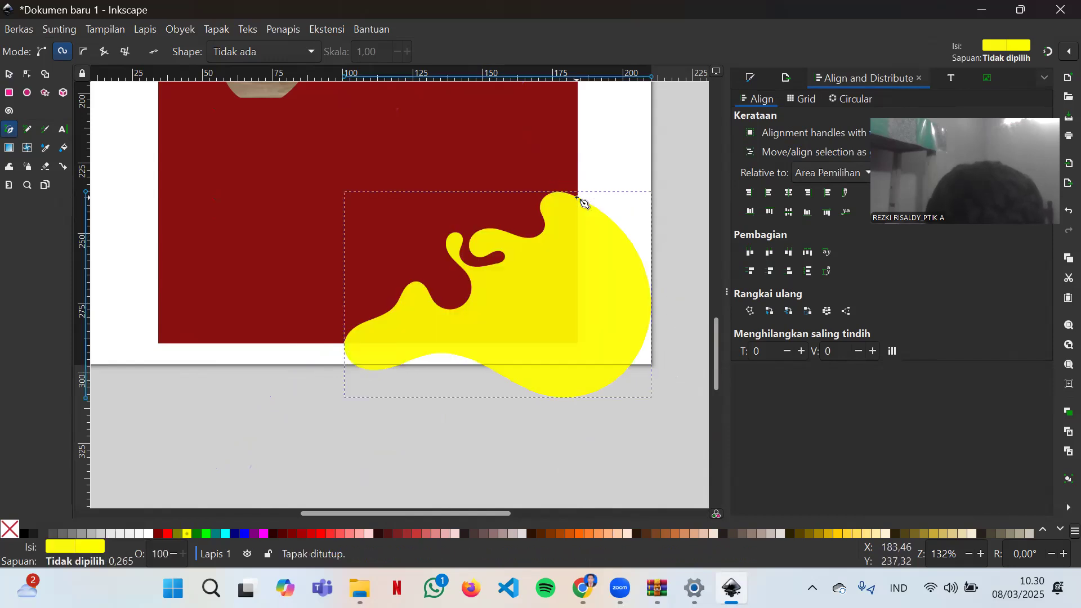
# - Clone the red rectangle so that the copy covers the lower-right yellow blob
pyautogui.click(9, 75)
pyautogui.rightClick(268, 158)
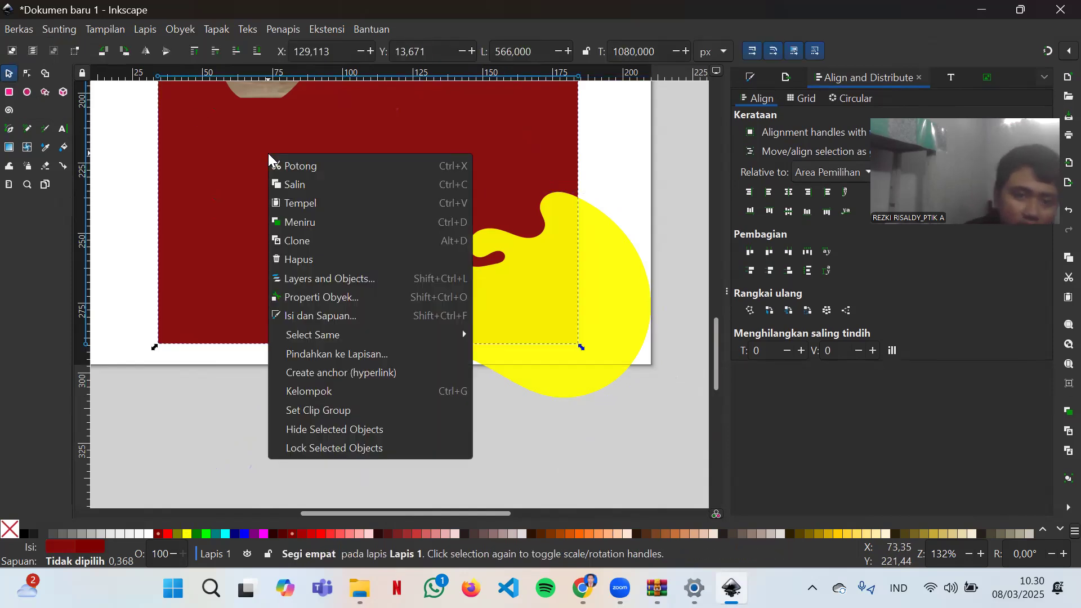
pyautogui.click(319, 241)
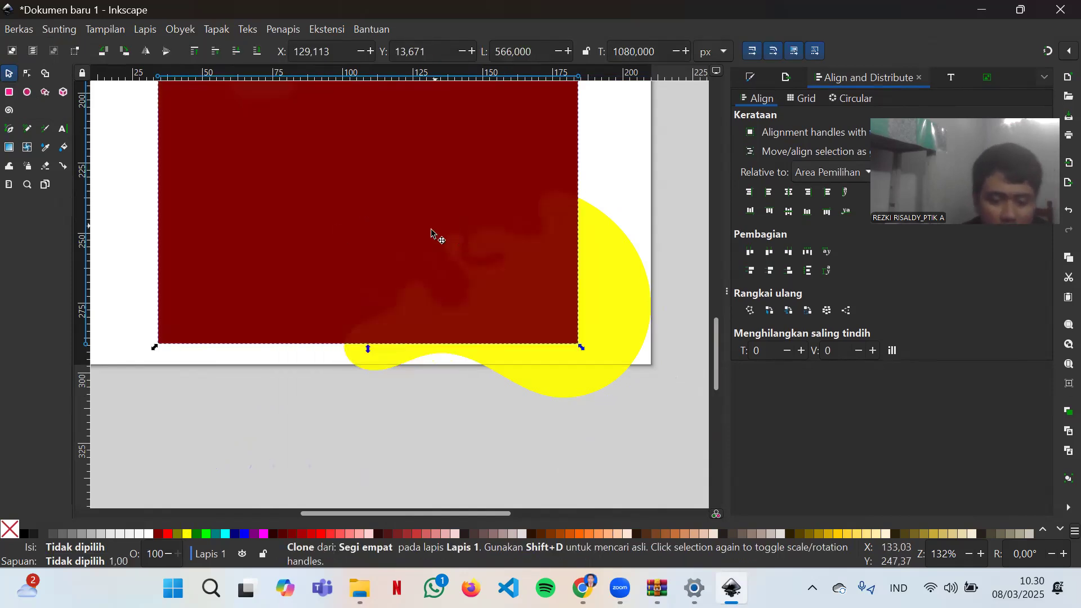
pyautogui.press('Escape')
# - Clip the lower-right yellow blob to the cloned rectangle with Set Clip
pyautogui.click(559, 268)
pyautogui.keyDown('shift'); pyautogui.click(603, 275); pyautogui.keyUp('shift')
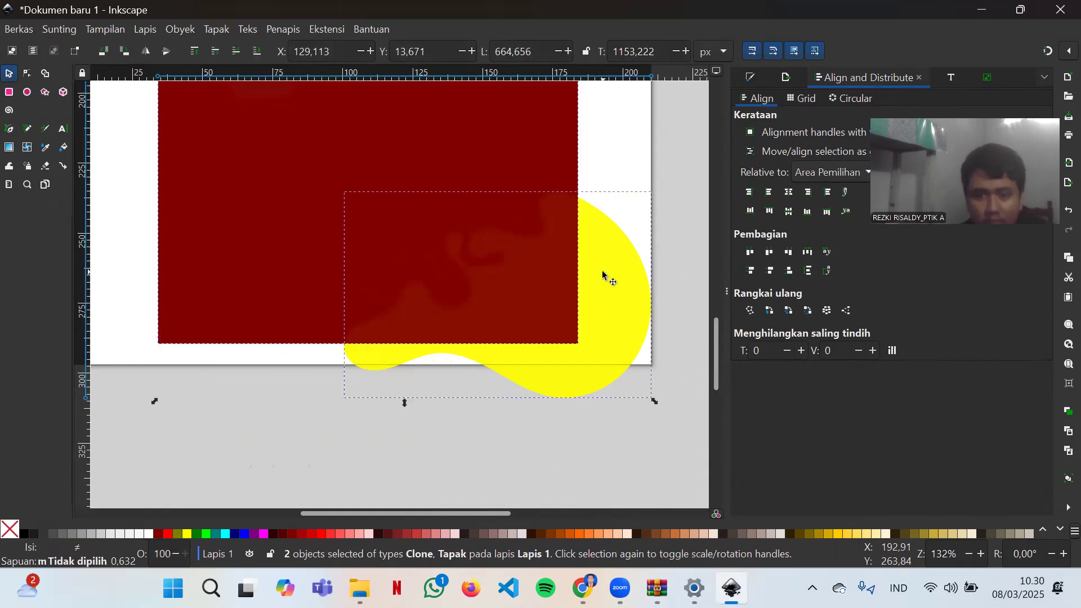
pyautogui.click(180, 29)
pyautogui.moveTo(230, 215)
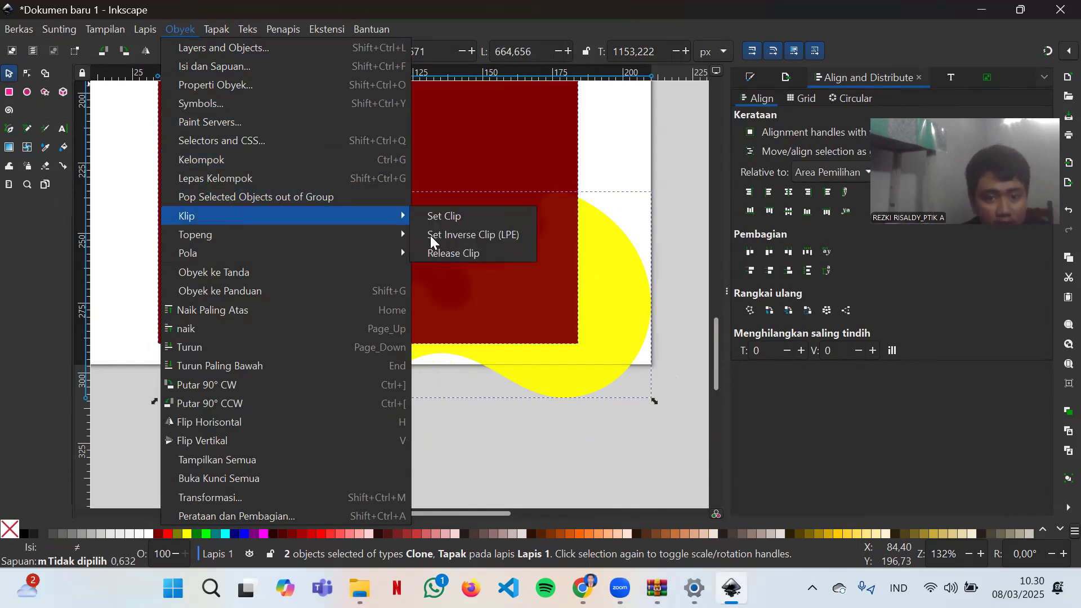
pyautogui.click(455, 218)
pyautogui.scroll(6, 433, 217)
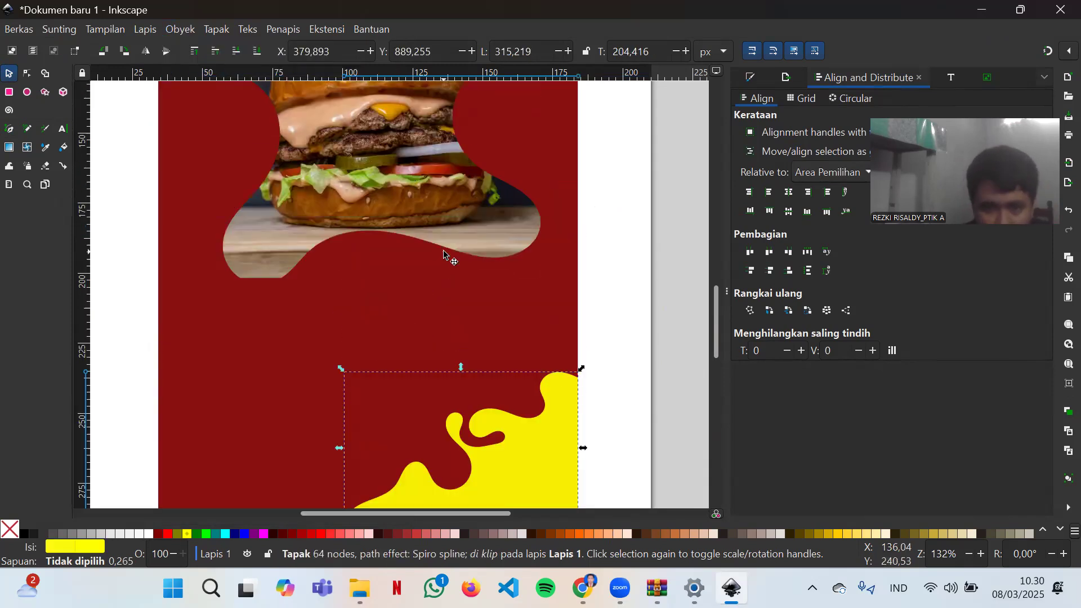
# - Draw a yellow circle with a radius of about 17.7 mm on the red area above the burger photo
pyautogui.scroll(8, 427, 222)
pyautogui.scroll(-8, 427, 222)
pyautogui.scroll(3, 433, 192)
pyautogui.scroll(4, 440, 174)
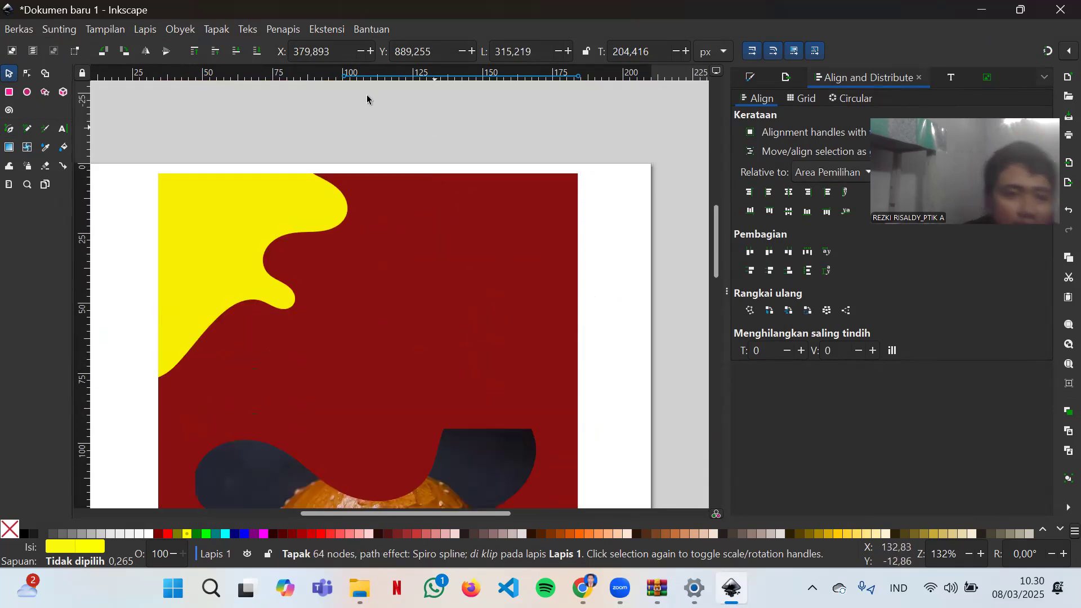
pyautogui.click(30, 93)
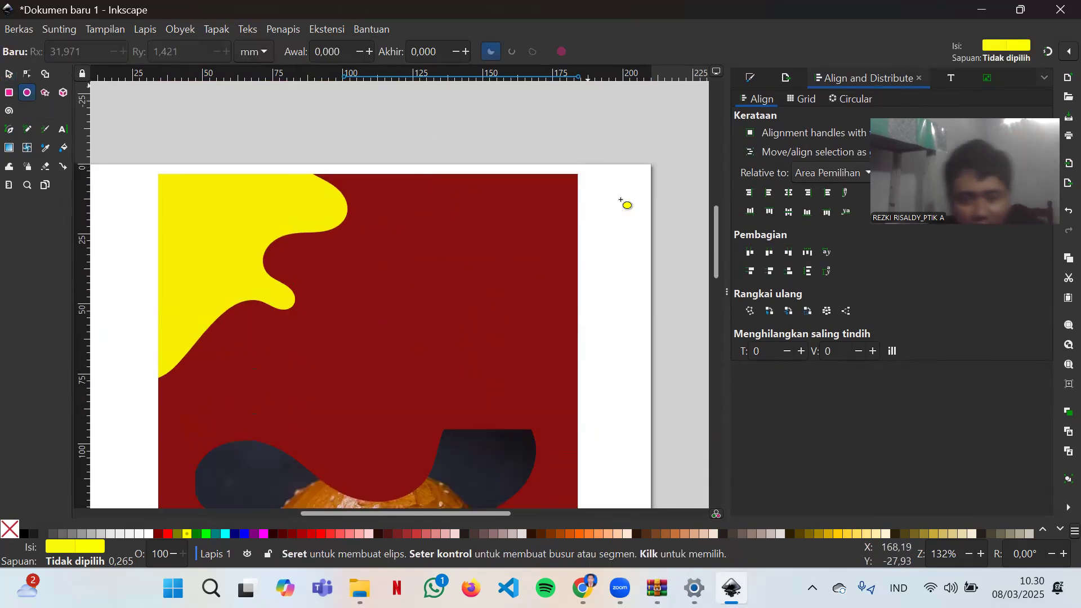
pyautogui.moveTo(403, 297); pyautogui.dragTo(452, 348)
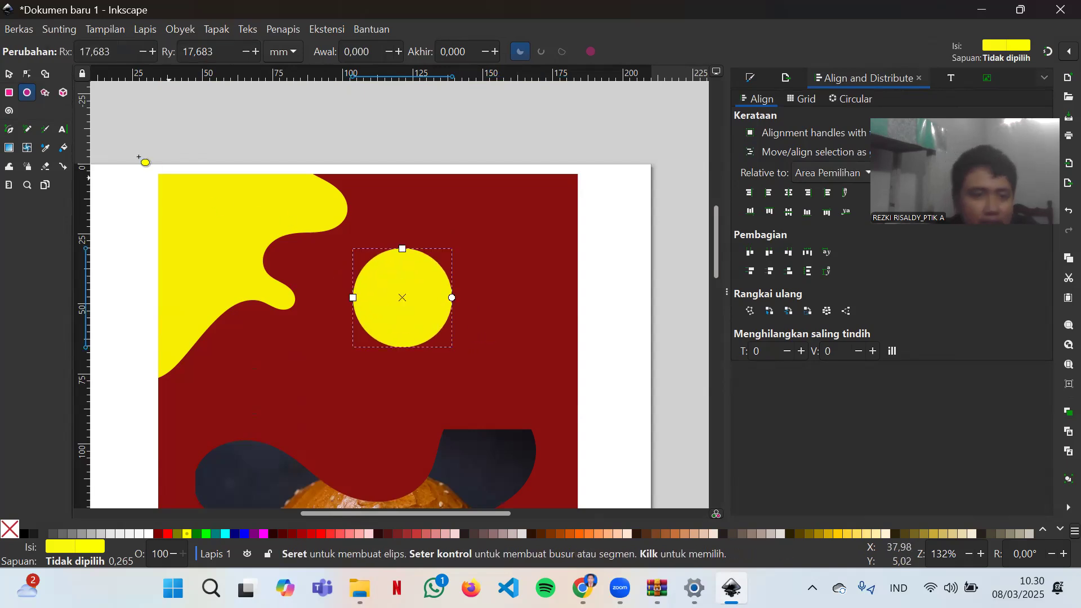
pyautogui.click(9, 73)
# - Move the yellow circle onto the burger photo's upper-right lobe, at about X 510, Y 265 px, and deselect it
pyautogui.scroll(-10, 174, 186)
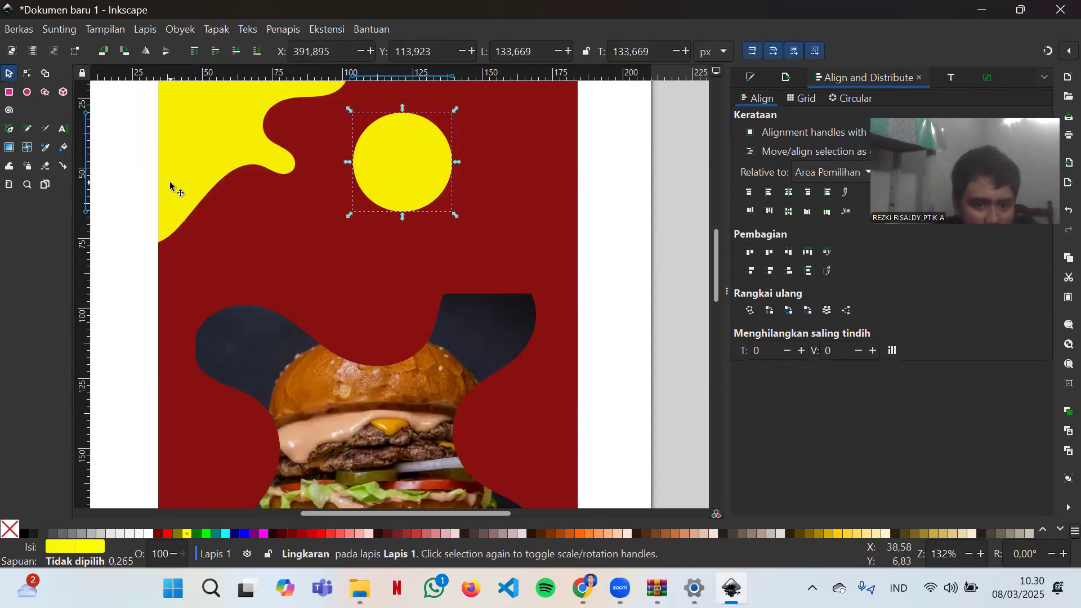
pyautogui.scroll(8, 427, 317)
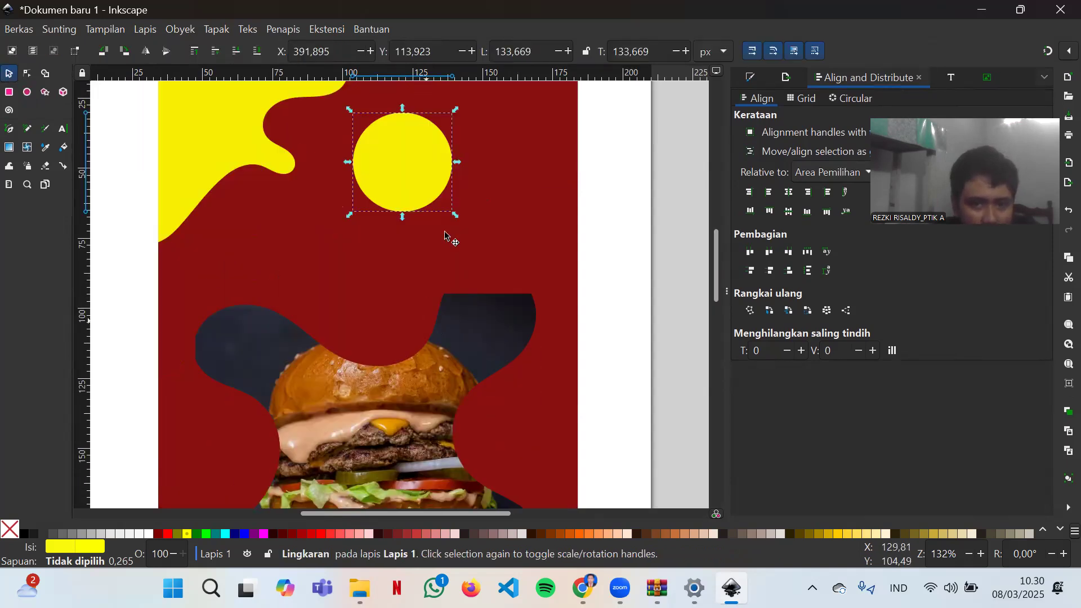
pyautogui.moveTo(442, 197); pyautogui.dragTo(510, 298)
pyautogui.scroll(-4, 563, 269)
pyautogui.click(656, 265)
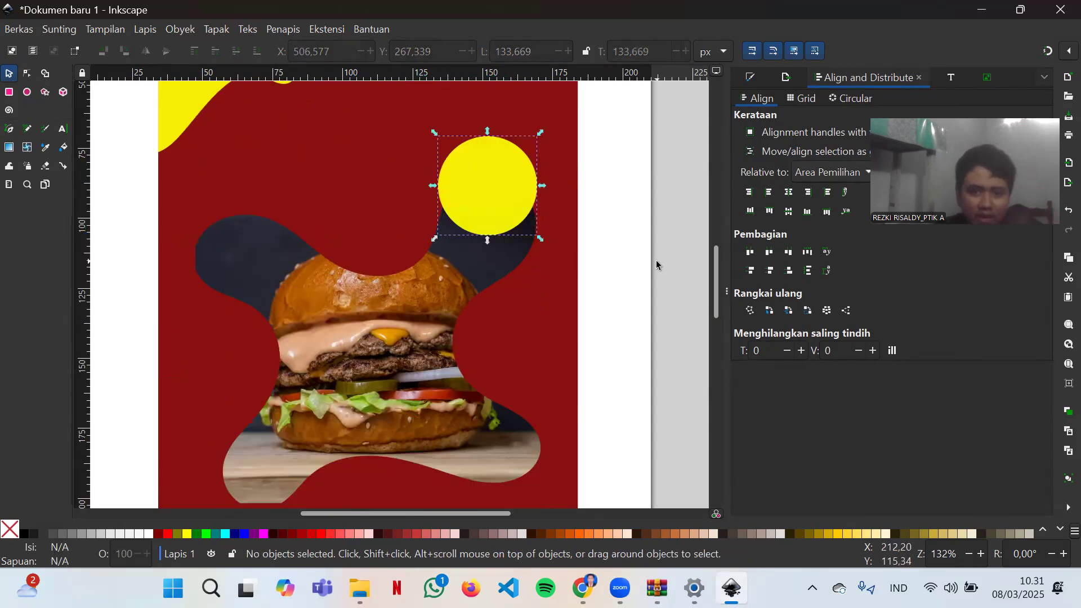
pyautogui.moveTo(493, 184); pyautogui.dragTo(498, 181)
pyautogui.click(616, 255)
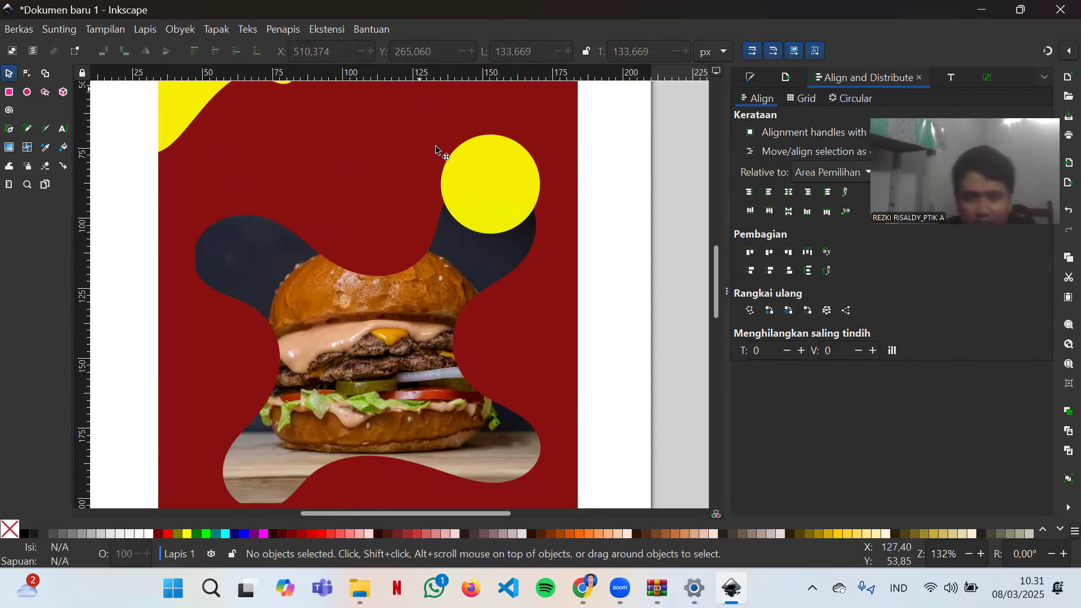
# - Create a text frame overlapping the upper part of the yellow circle and enter the text "HANYA"
pyautogui.scroll(6, 443, 154)
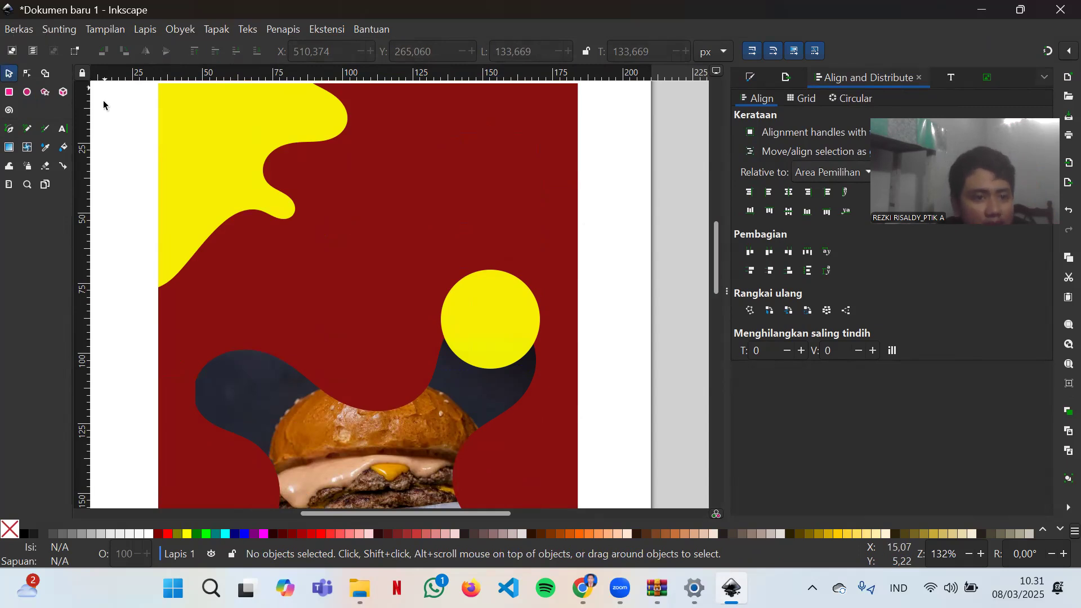
pyautogui.click(63, 129)
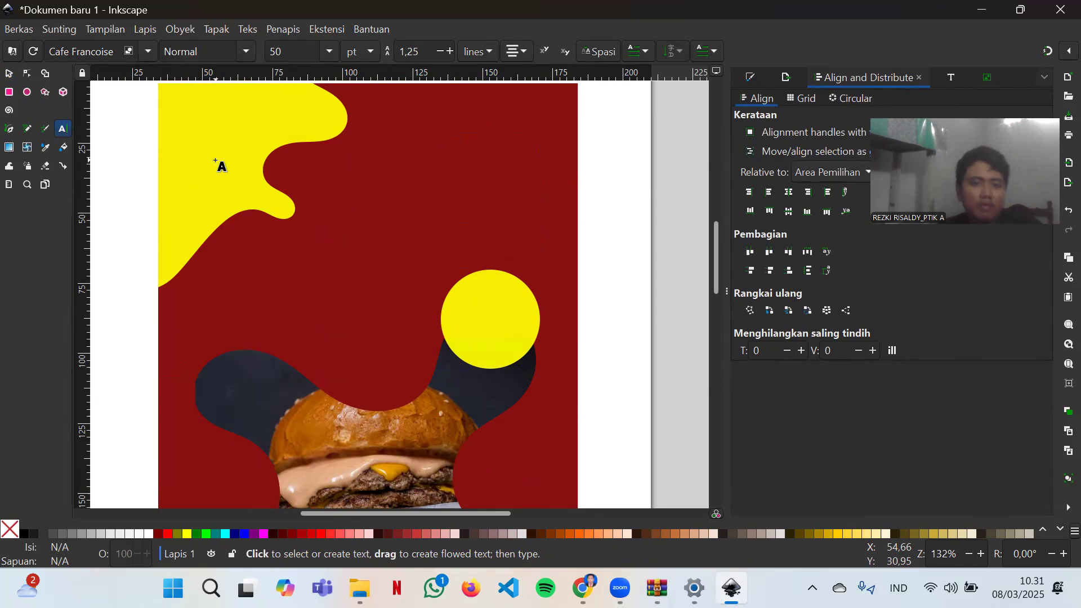
pyautogui.moveTo(177, 145); pyautogui.dragTo(321, 194)
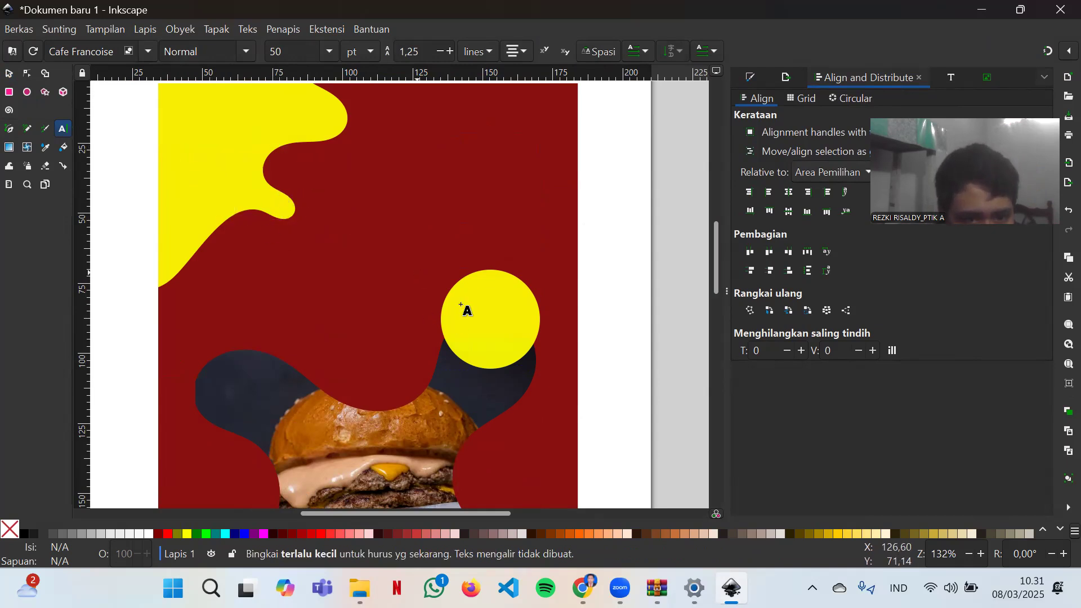
pyautogui.click(478, 315)
pyautogui.moveTo(466, 252); pyautogui.dragTo(635, 312)
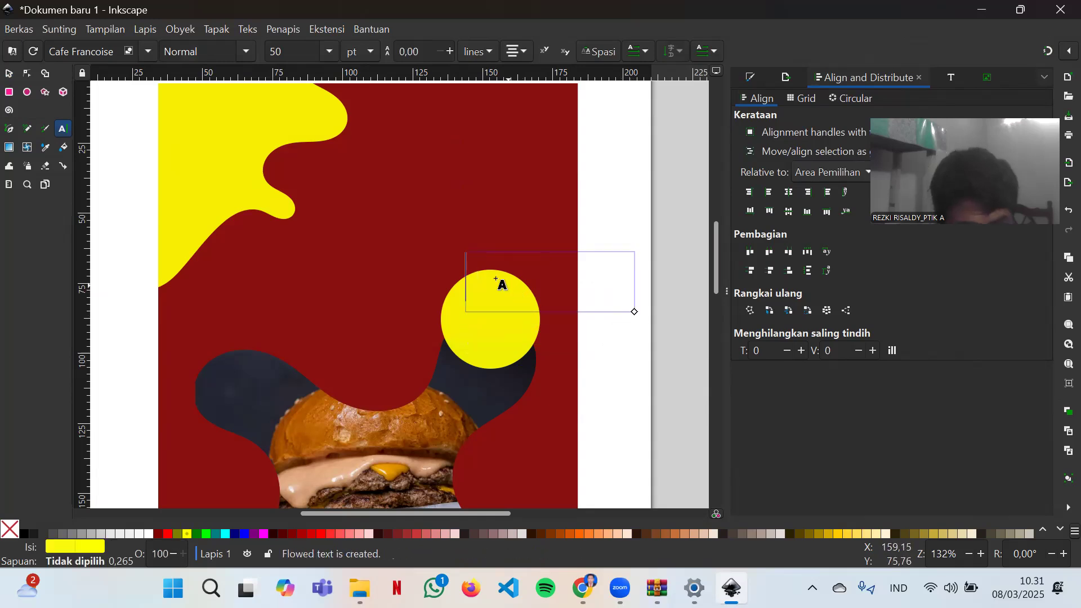
pyautogui.click(480, 267)
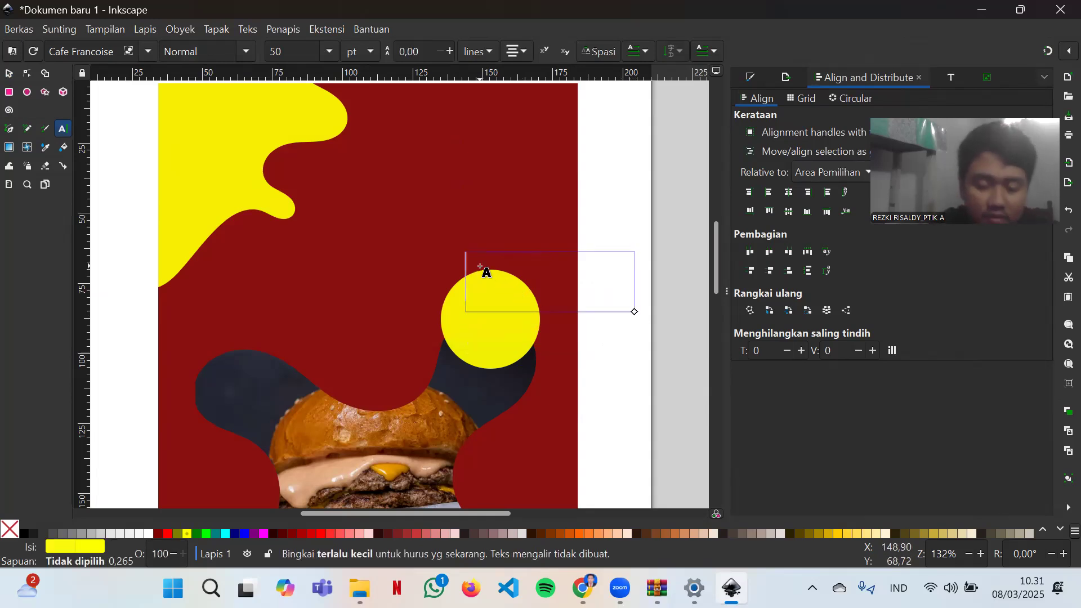
pyautogui.write('HANYA')
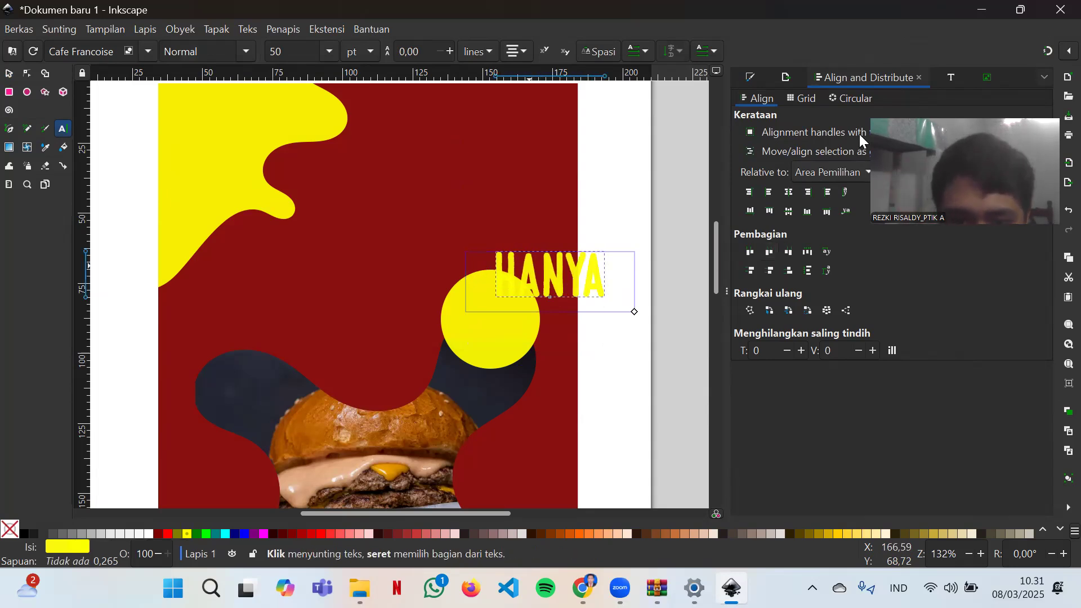
pyautogui.hotkey('ctrl', 's')
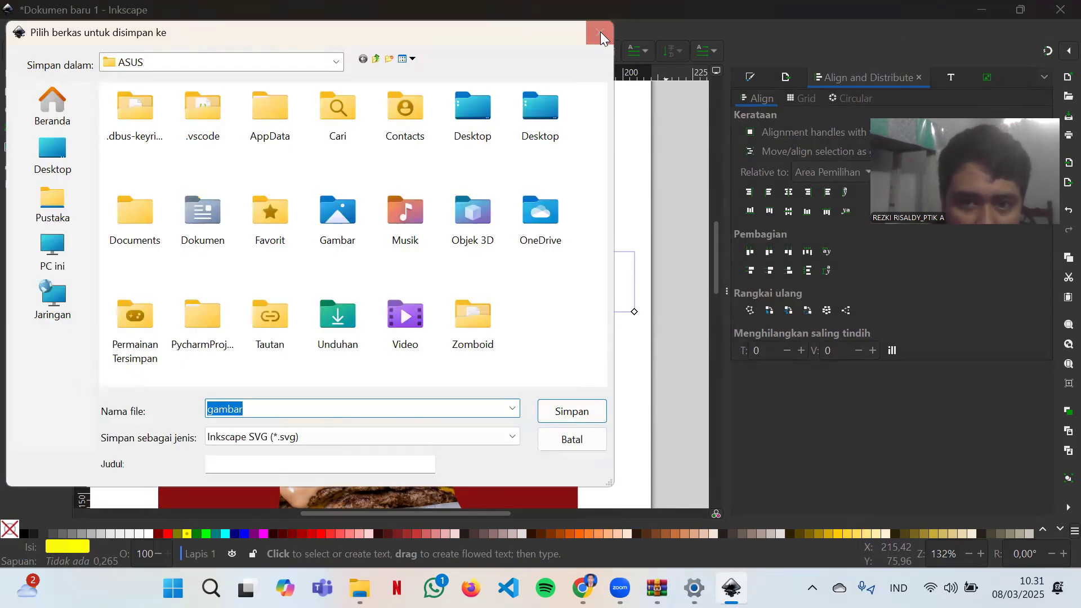
pyautogui.click(600, 32)
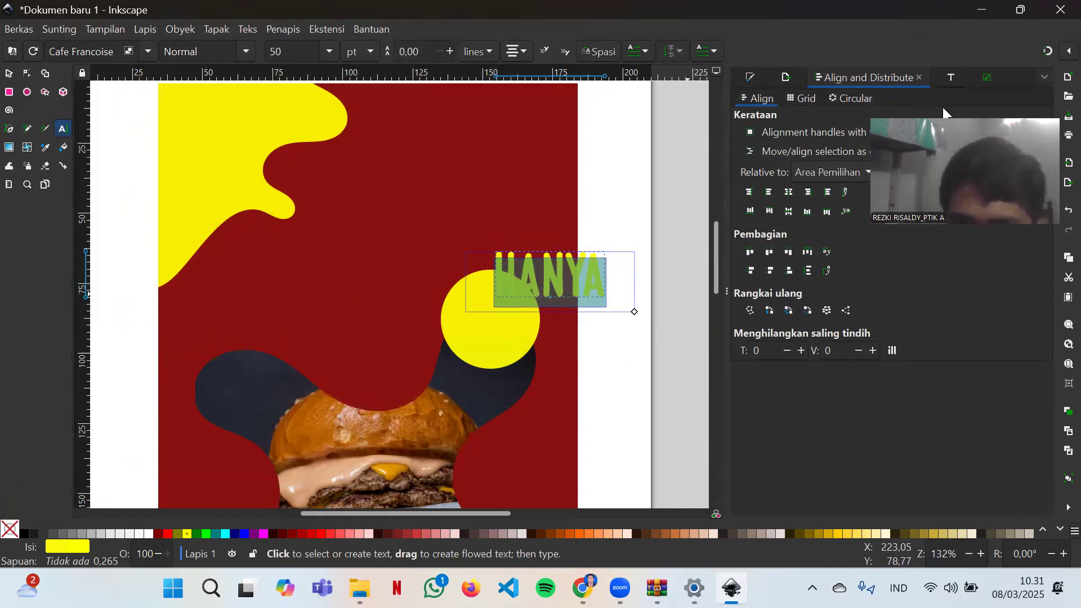
# - Apply the Cafe Francoise font to the "HANYA" text and colour it dark red
pyautogui.hotkey('ctrl', 'shift', 't')
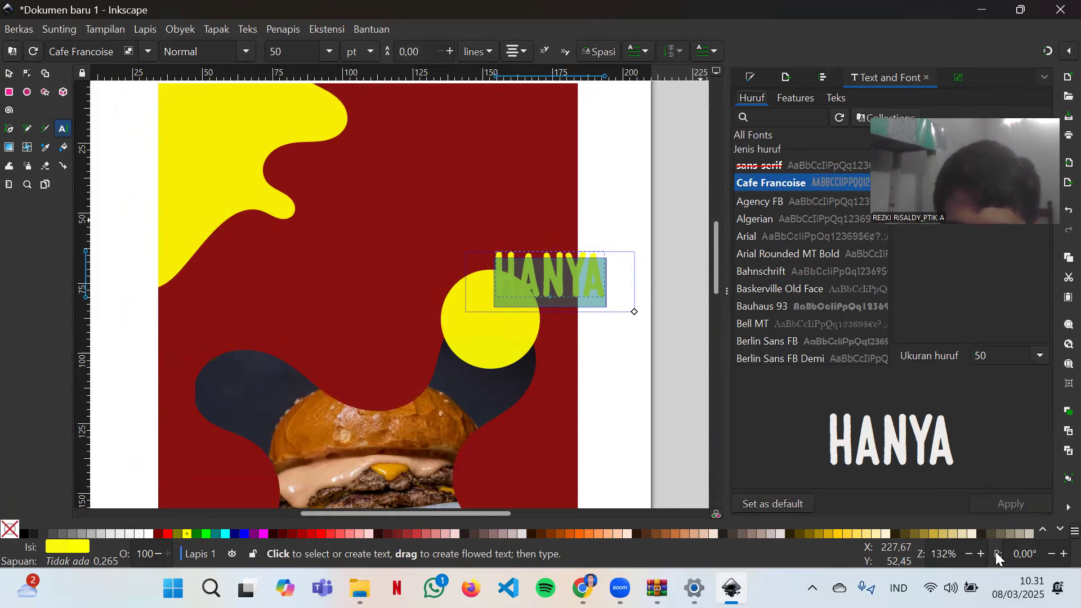
pyautogui.click(752, 253)
pyautogui.click(757, 288)
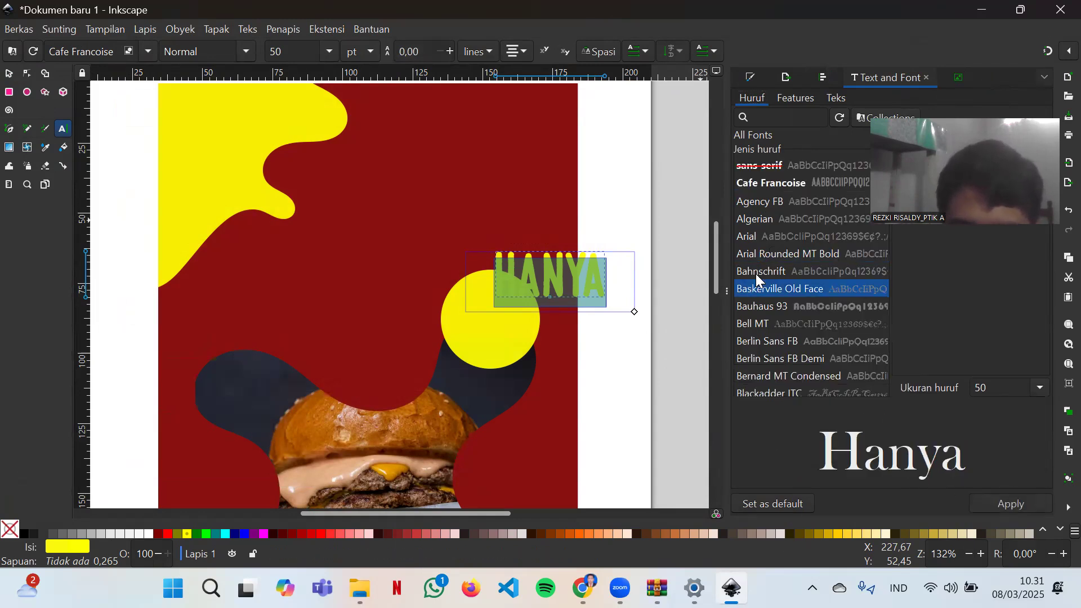
pyautogui.click(774, 184)
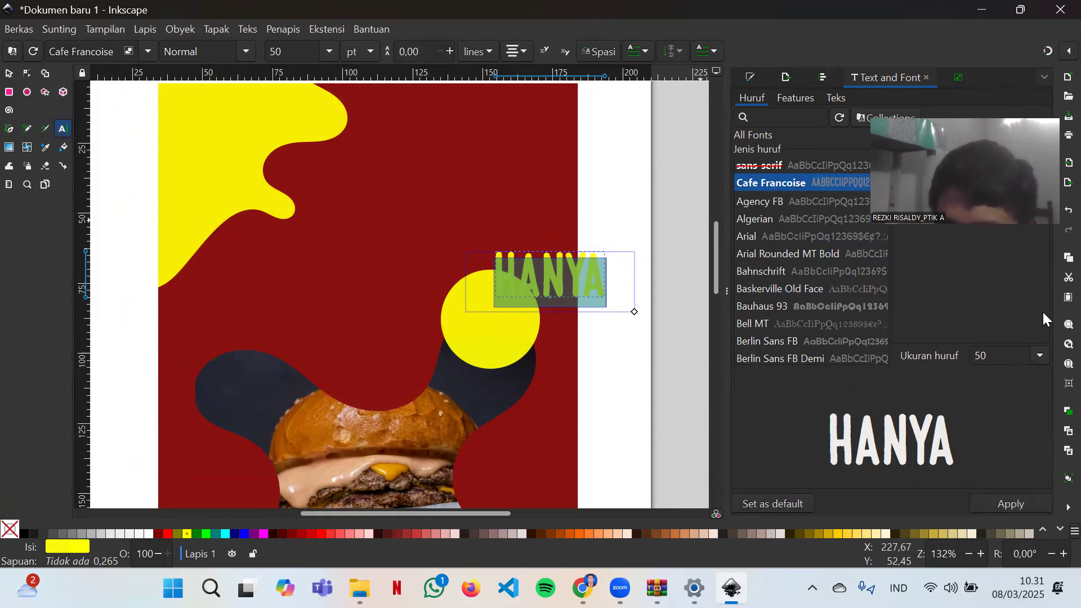
pyautogui.click(997, 505)
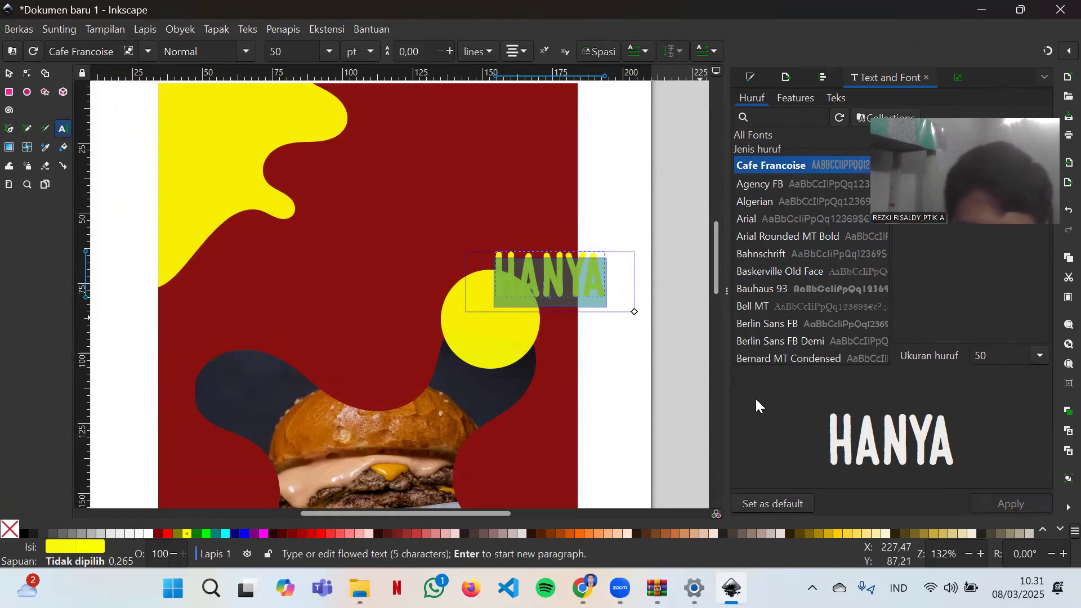
pyautogui.click(156, 536)
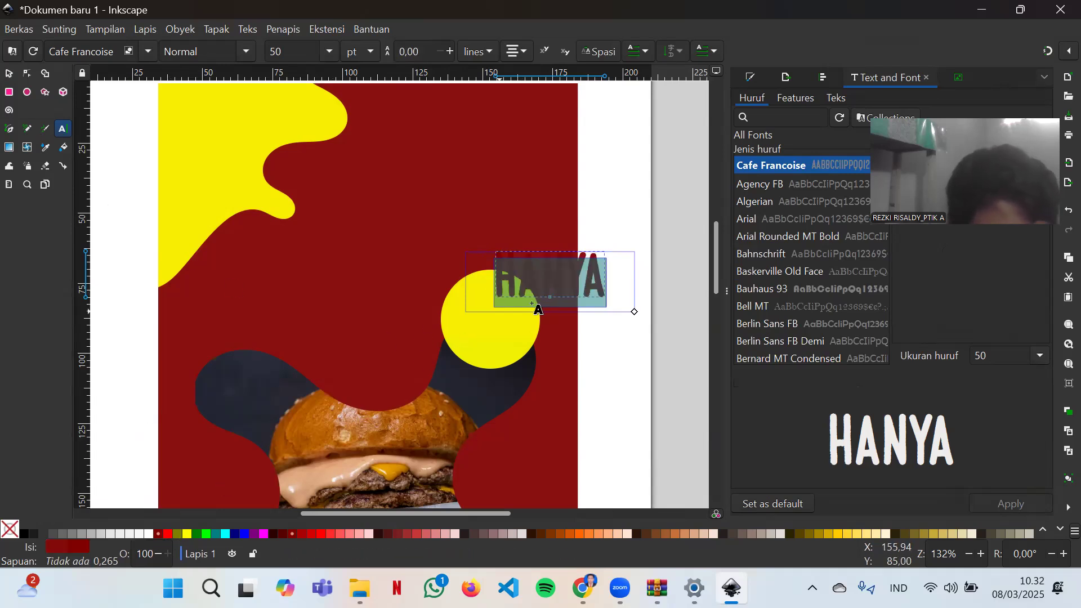
pyautogui.click(685, 294)
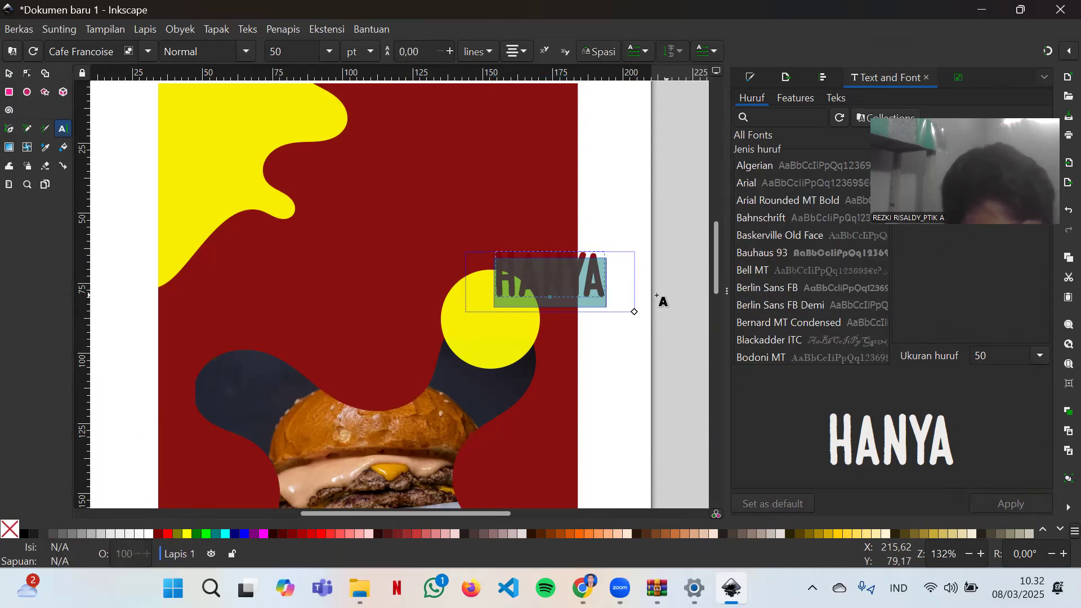
# - Shrink the "HANYA" text to about 22 × 11.4 mm and place it in the upper half of the yellow circle
pyautogui.click(10, 72)
pyautogui.moveTo(562, 279); pyautogui.dragTo(495, 292)
pyautogui.click(585, 306)
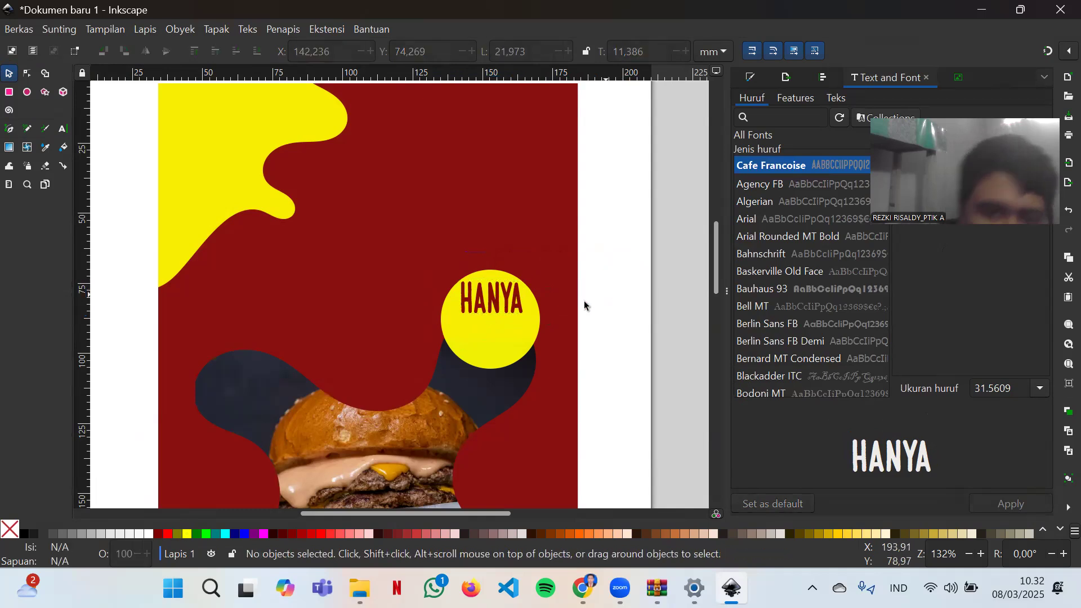
# - Add a separate text object reading "12" on the lower part of the yellow circle
pyautogui.click(63, 129)
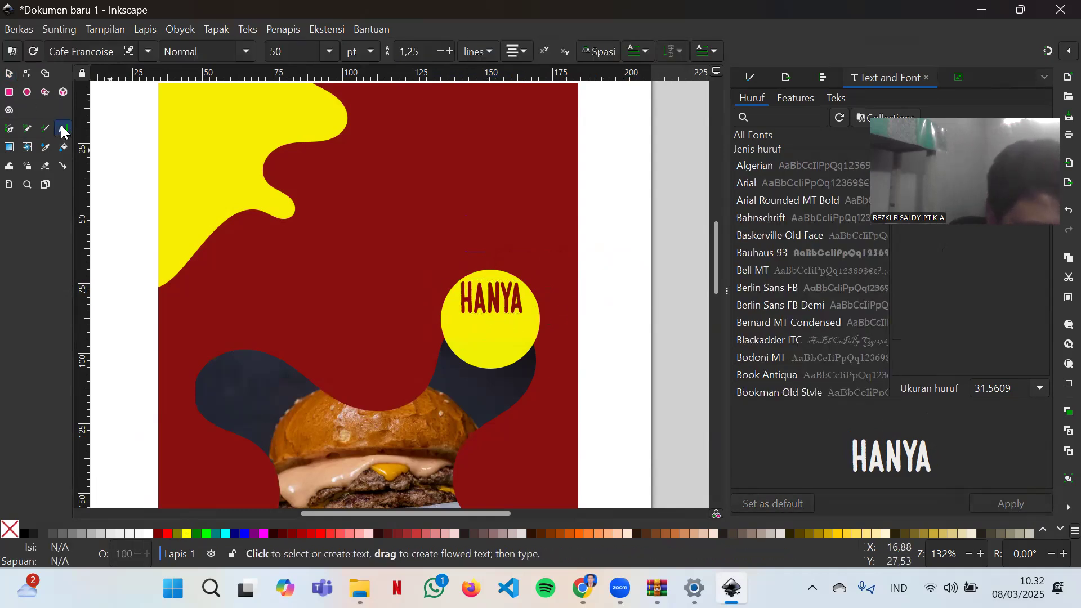
pyautogui.click(471, 340)
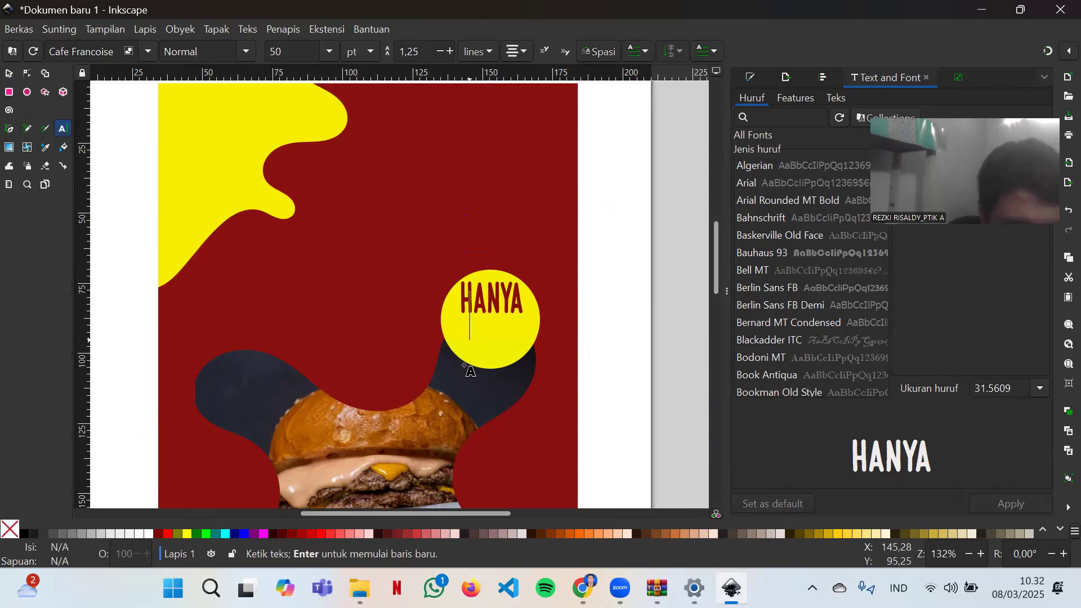
pyautogui.write('12')
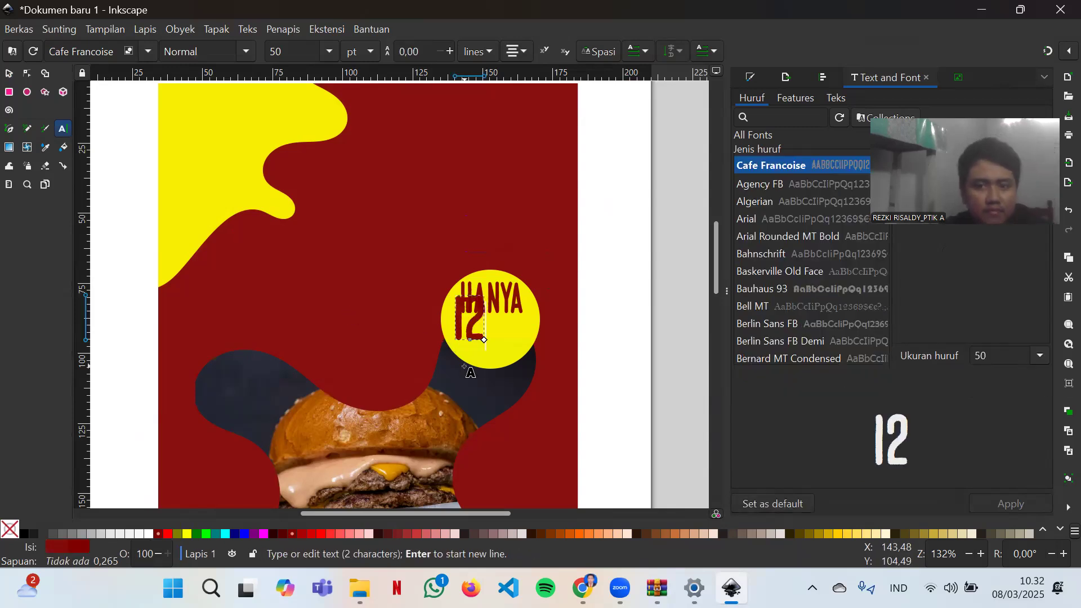
# - Nudge "HANYA" slightly and move "12" below it on the yellow circle, at about X 144.8, Y 86.7 mm
pyautogui.click(9, 73)
pyautogui.moveTo(481, 295)
pyautogui.mouseDown()
pyautogui.moveTo(481, 313)
pyautogui.moveTo(486, 293)
pyautogui.mouseUp()
pyautogui.click(471, 332)
pyautogui.moveTo(471, 335); pyautogui.dragTo(483, 333)
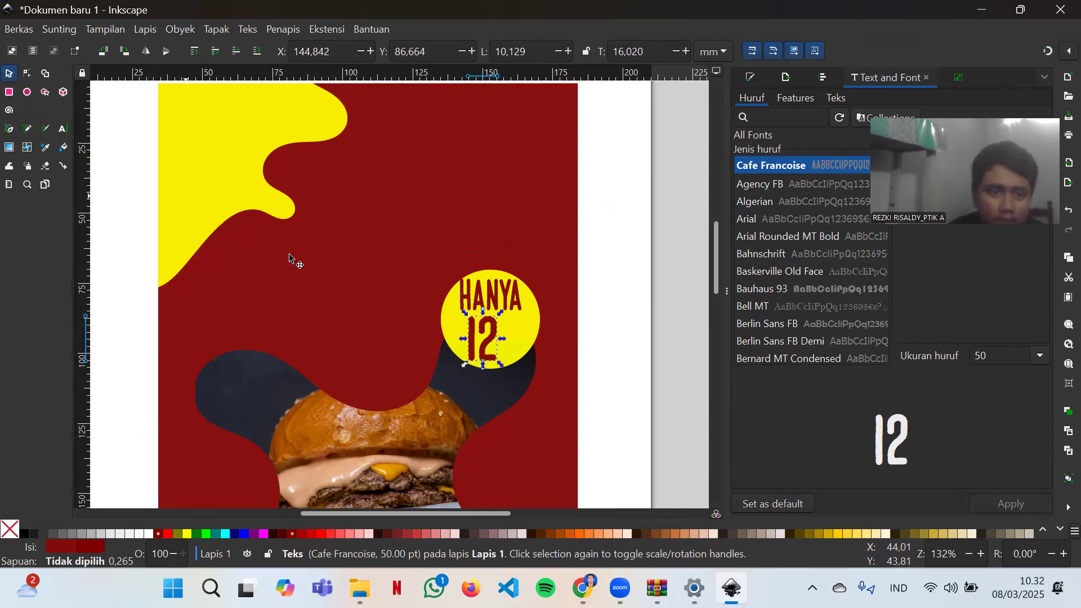
pyautogui.click(415, 315)
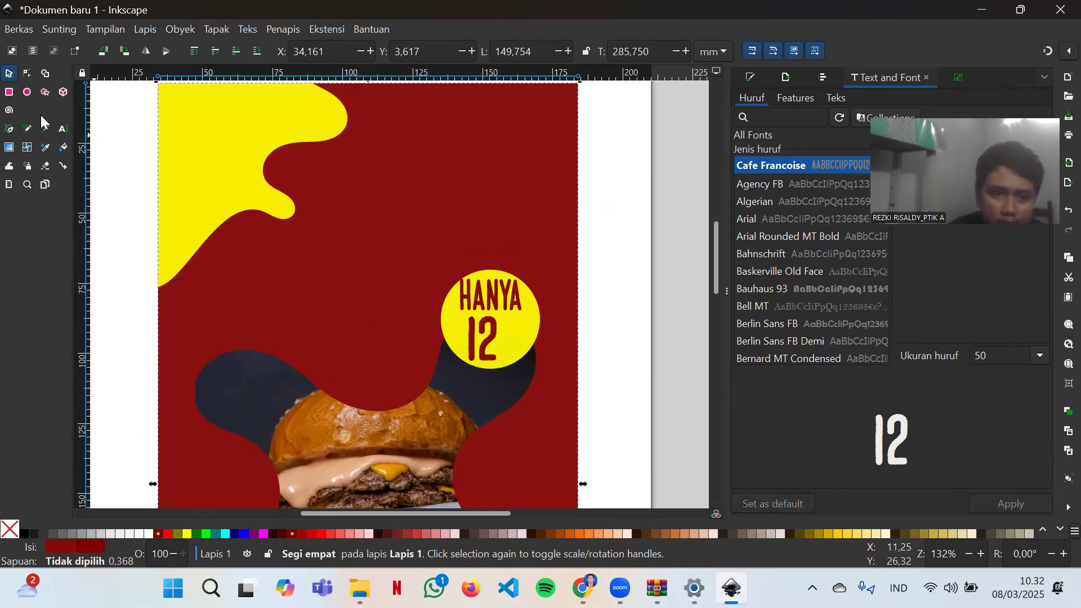
# - Add the letter "K" as text, shrink it to about 6.3 × 8.5 mm and place it beside the upper part of "12"
pyautogui.click(68, 130)
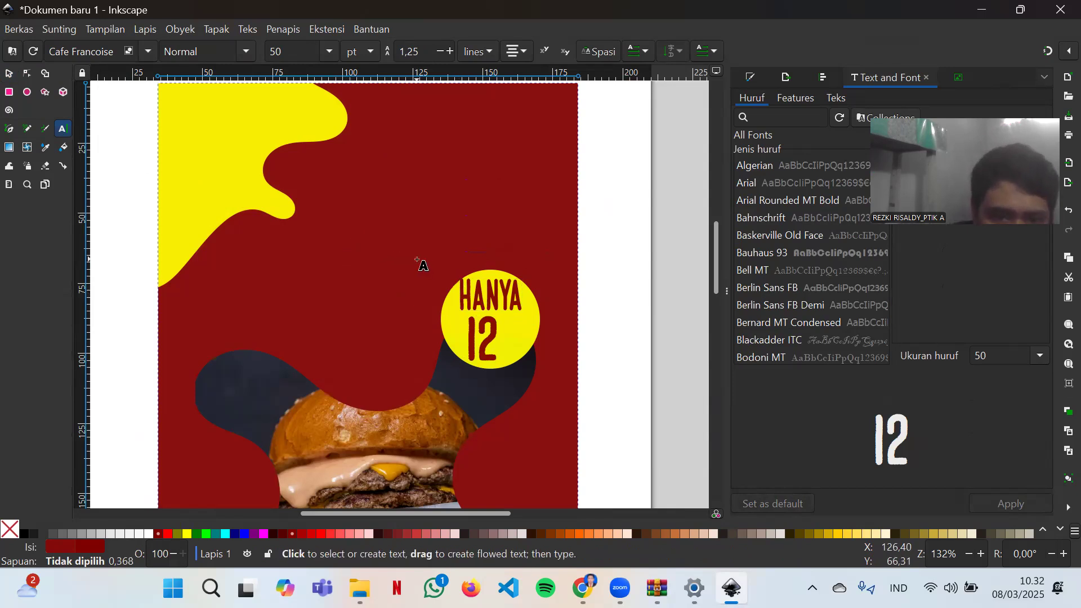
pyautogui.press('Escape')
pyautogui.write('K')
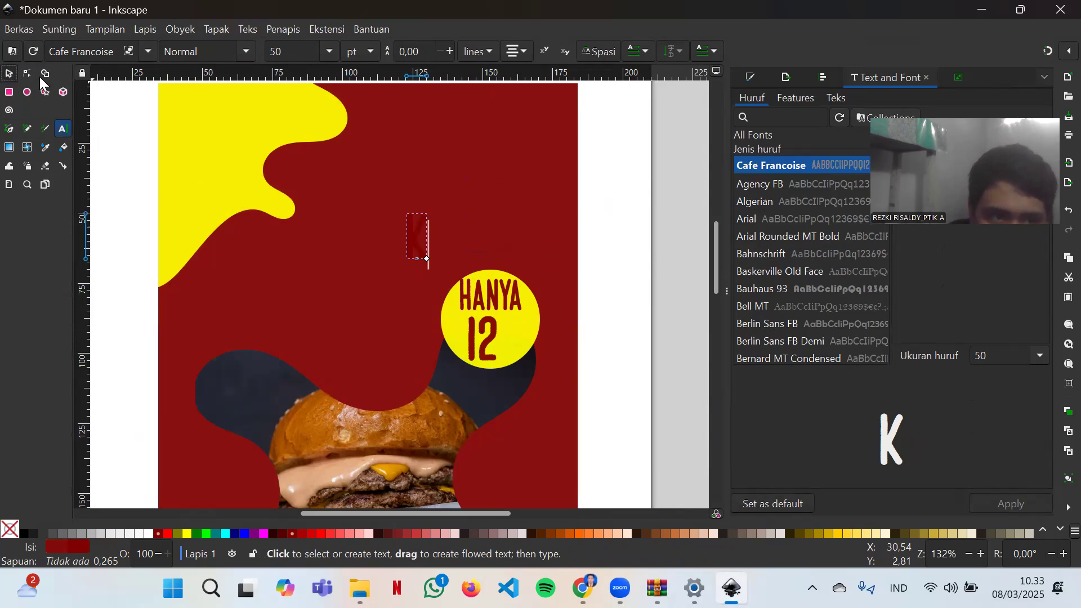
pyautogui.click(9, 73)
pyautogui.moveTo(431, 213); pyautogui.dragTo(515, 333)
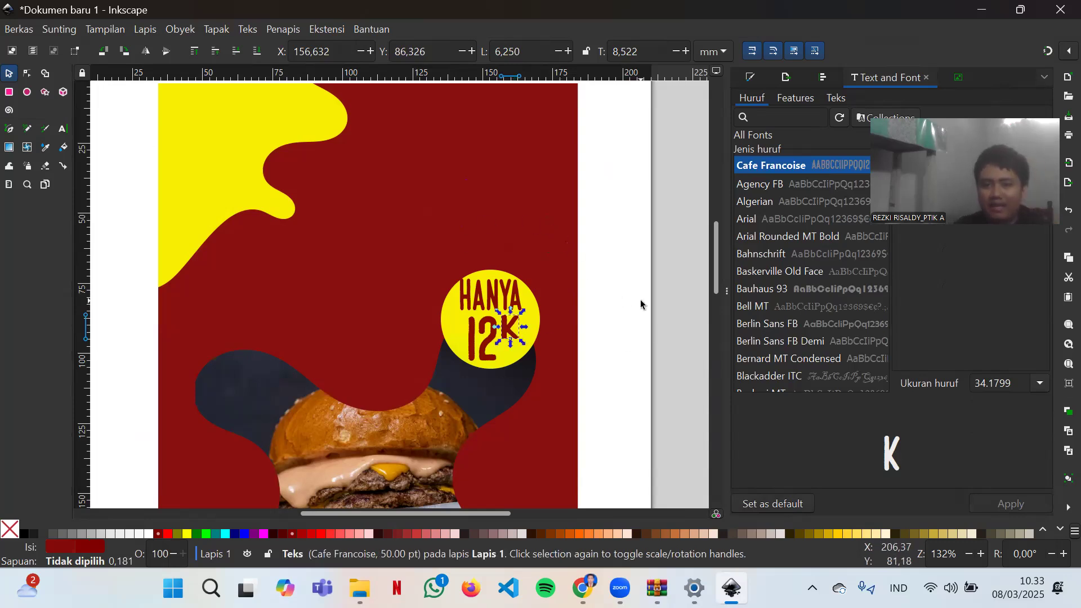
pyautogui.click(640, 299)
pyautogui.scroll(-4, 641, 300)
pyautogui.scroll(2, 712, 303)
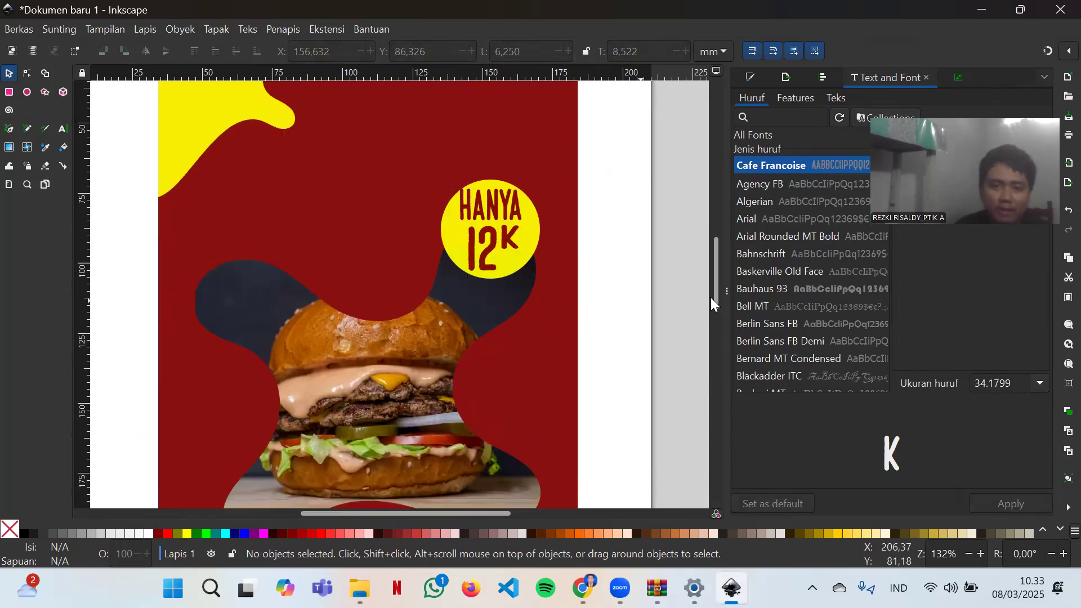
pyautogui.scroll(3, 642, 313)
pyautogui.scroll(-5, 640, 308)
pyautogui.scroll(4, 641, 309)
pyautogui.scroll(-3, 654, 312)
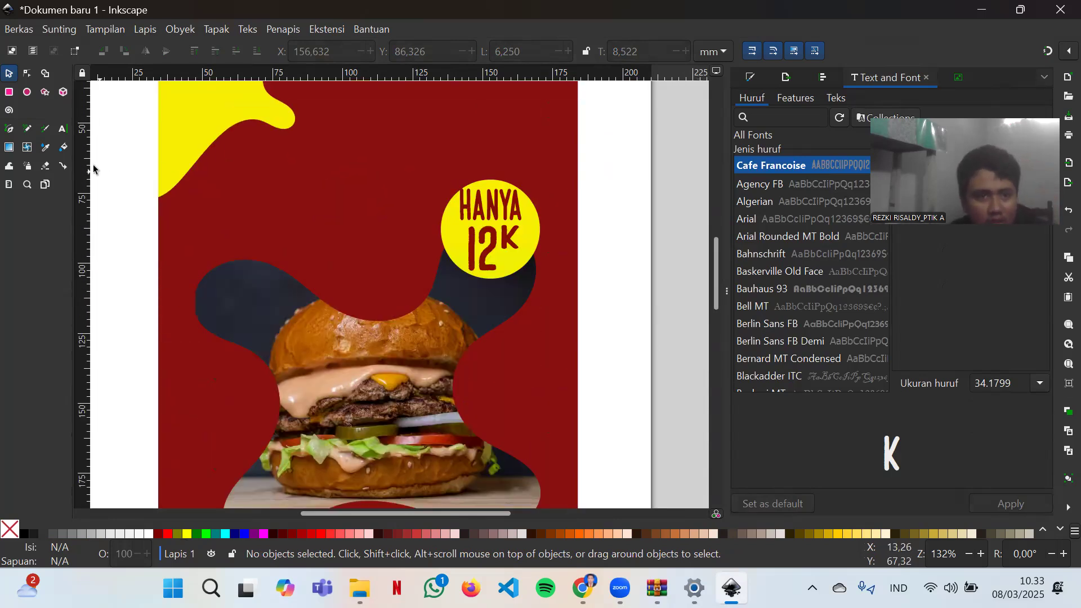
# - Start a headline reading "TELAH H" beside the upper-left yellow blob and colour it white
pyautogui.click(58, 129)
pyautogui.scroll(3, 251, 194)
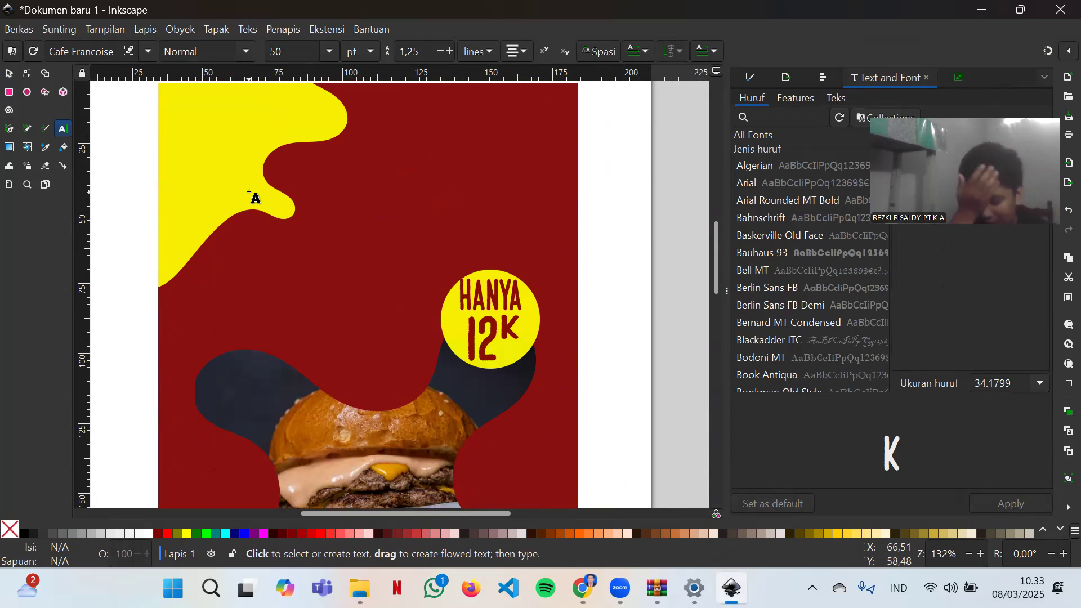
pyautogui.click(349, 187)
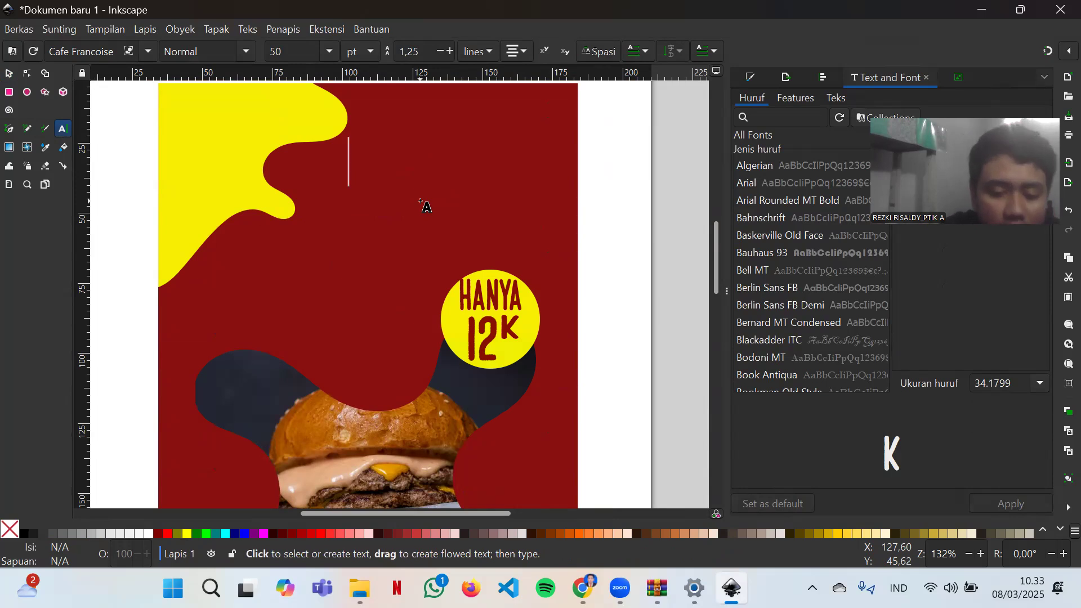
pyautogui.write('YAO')
pyautogui.press('BackSpace')
pyautogui.press('BackSpace')
pyautogui.press('BackSpace')
pyautogui.write('TEL')
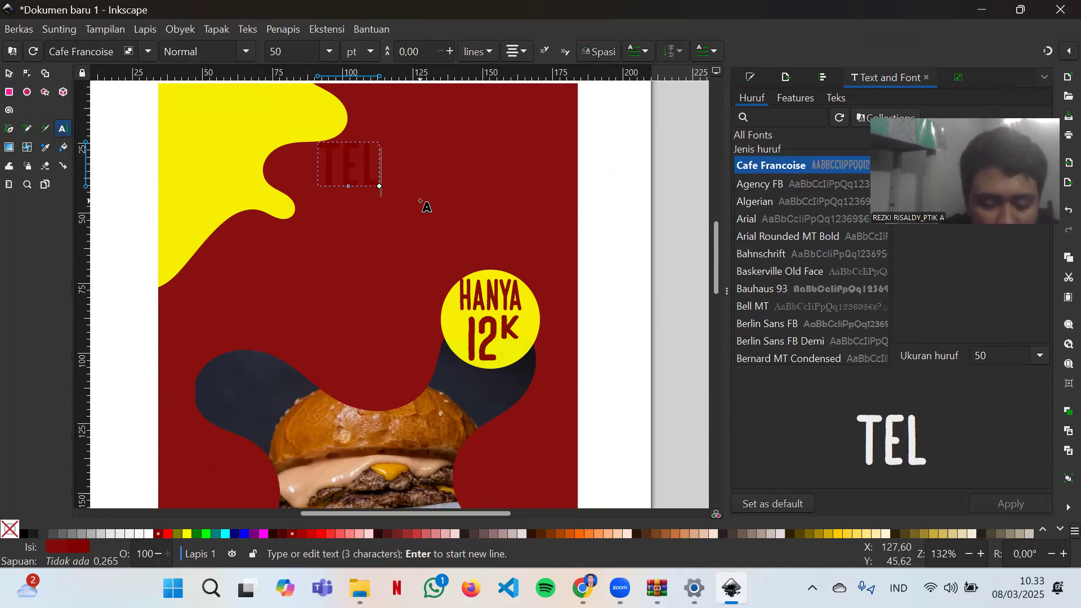
pyautogui.write('AH H')
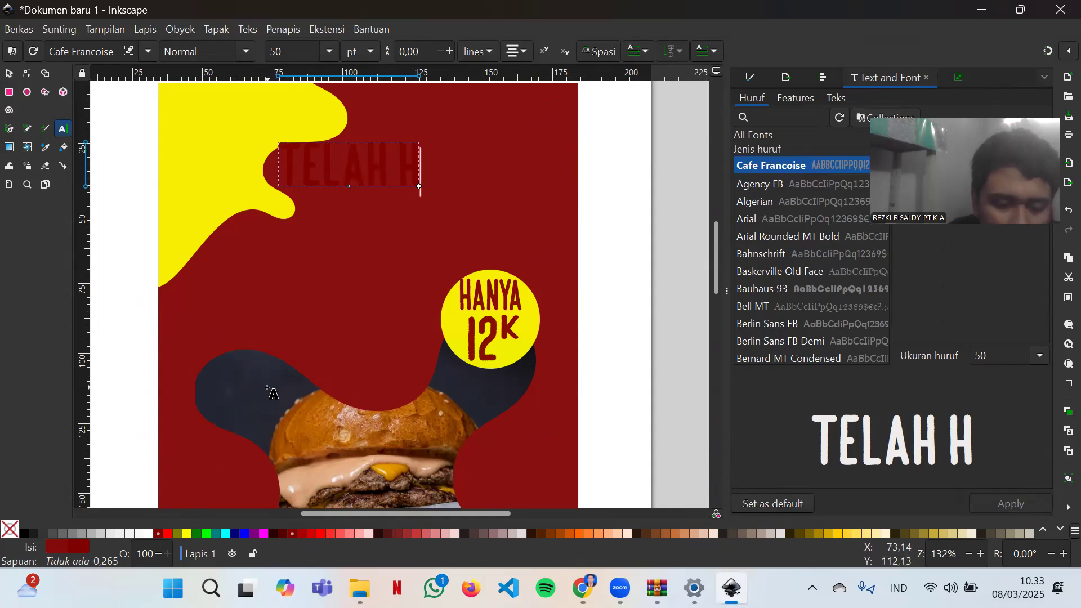
pyautogui.hotkey('ctrl', 'a')
pyautogui.click(150, 533)
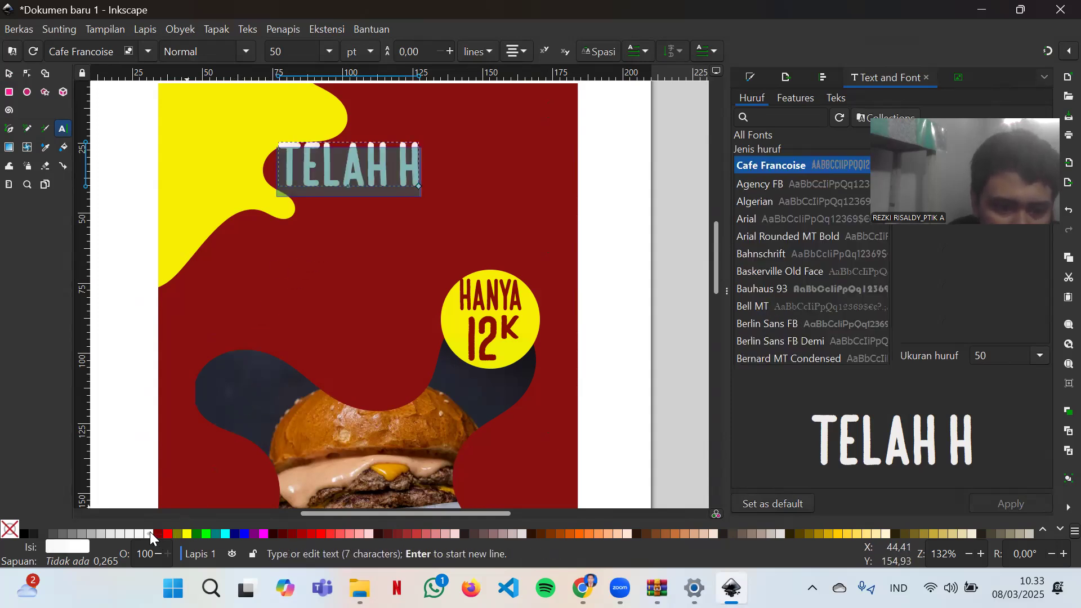
# - Complete the white headline so that it reads "TELAH HADIR BURGER TERBAIK"
pyautogui.click(367, 171)
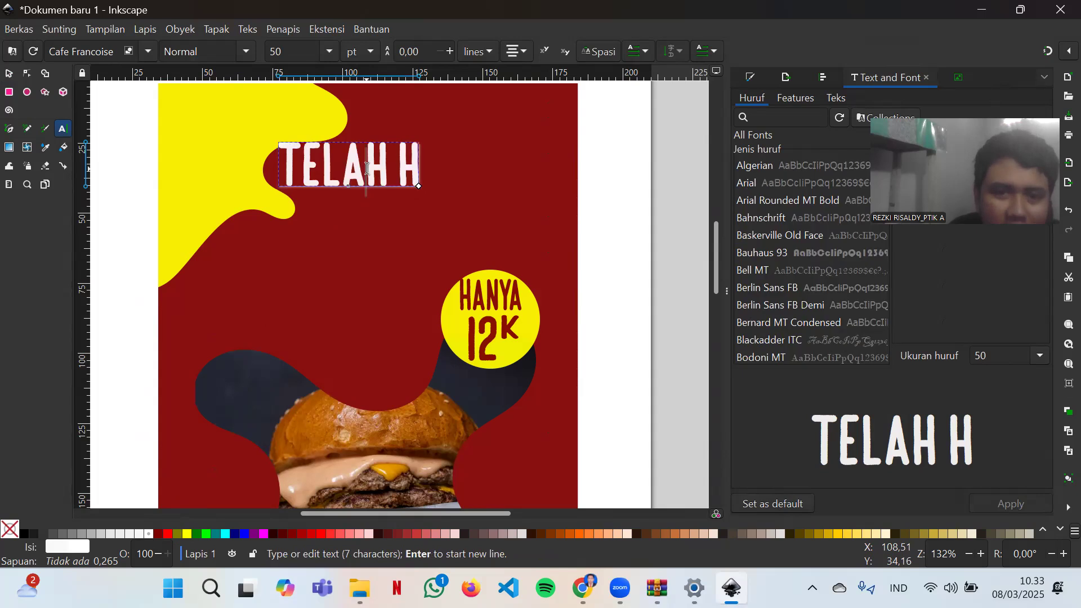
pyautogui.click(423, 161)
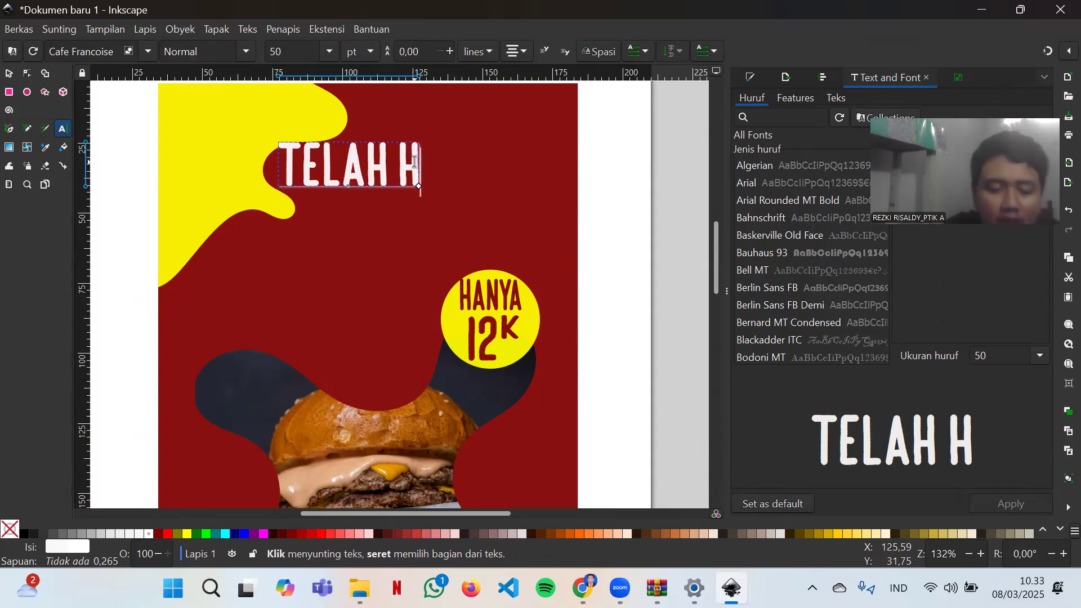
pyautogui.write('ADIR ')
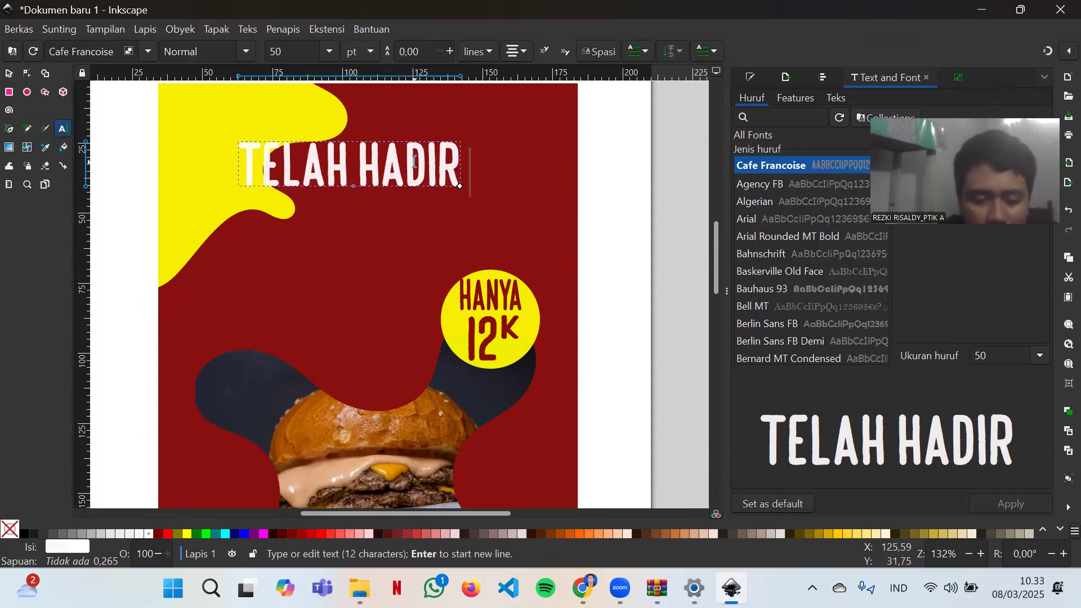
pyautogui.write('B')
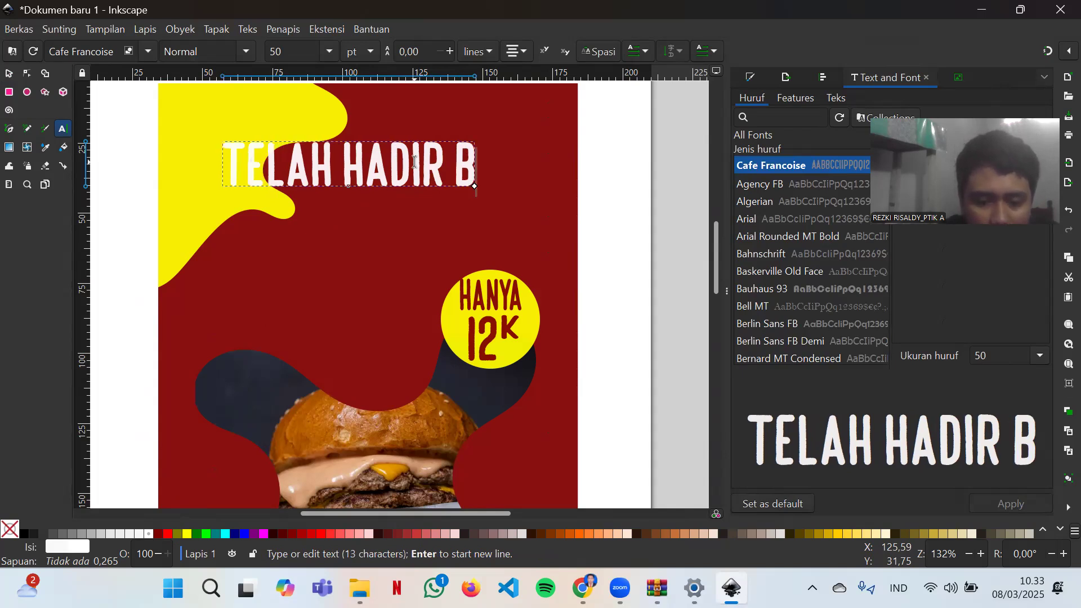
pyautogui.write('URGER TERBAIK')
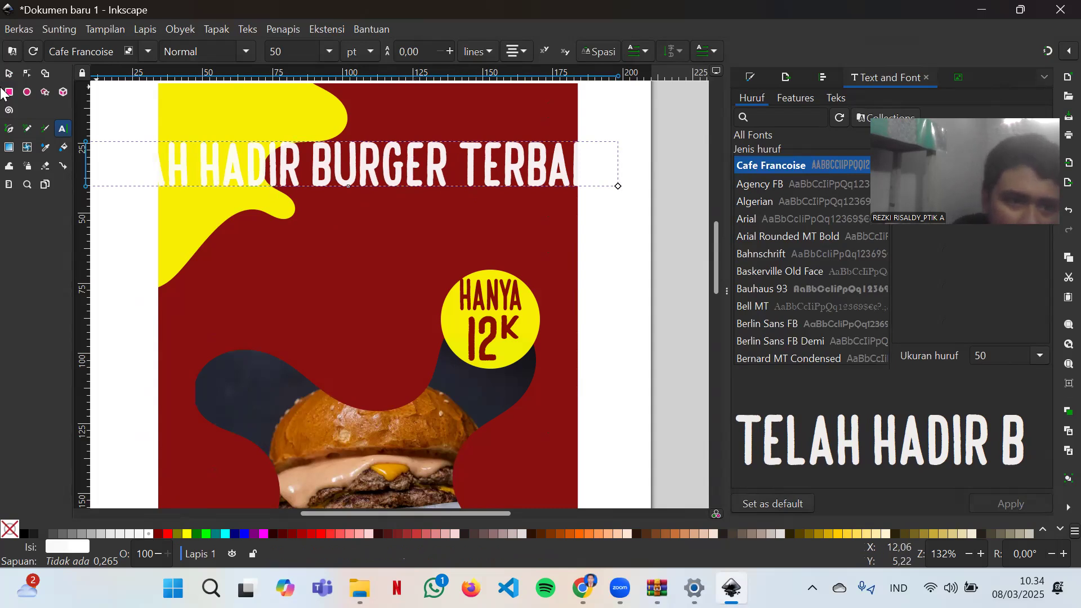
pyautogui.click(1040, 356)
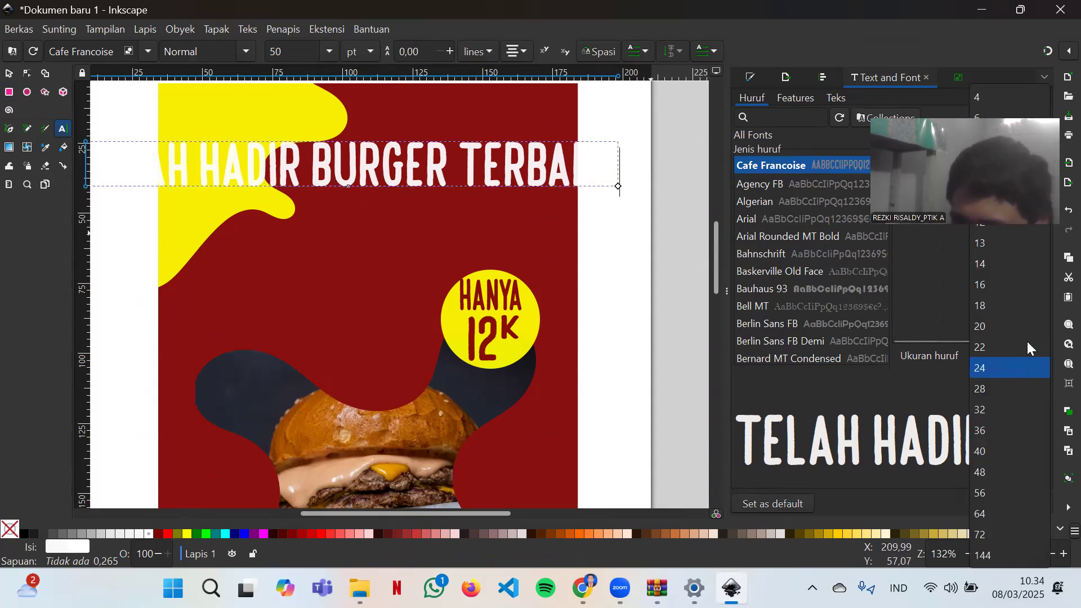
pyautogui.click(1001, 399)
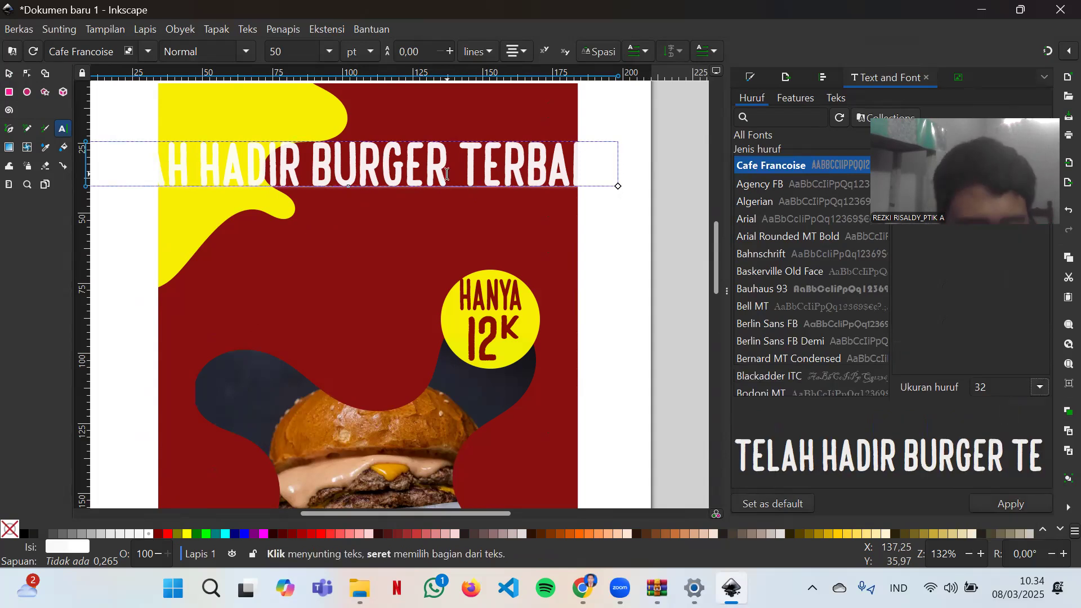
pyautogui.hotkey('ctrl', 'a')
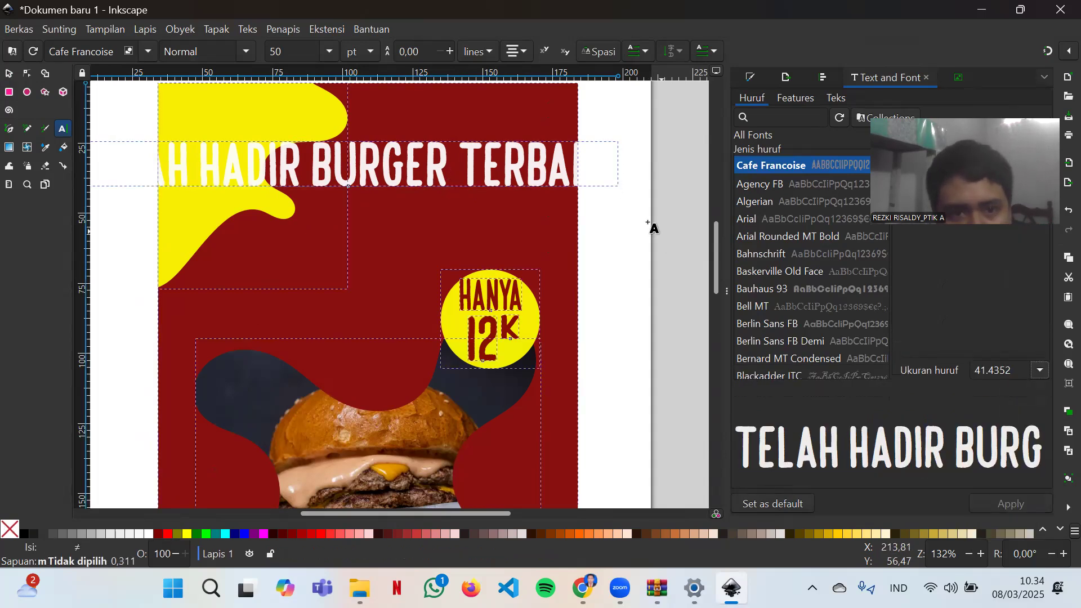
# - Reduce the white headline's font size to 22 pt
pyautogui.click(575, 178)
pyautogui.hotkey('ctrl', 'a')
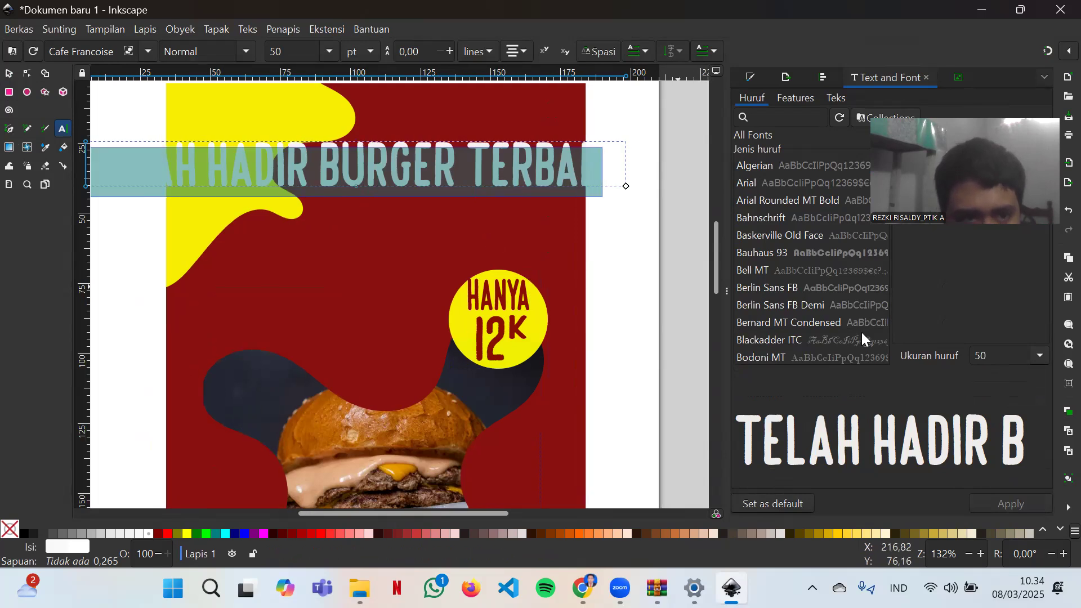
pyautogui.click(1037, 354)
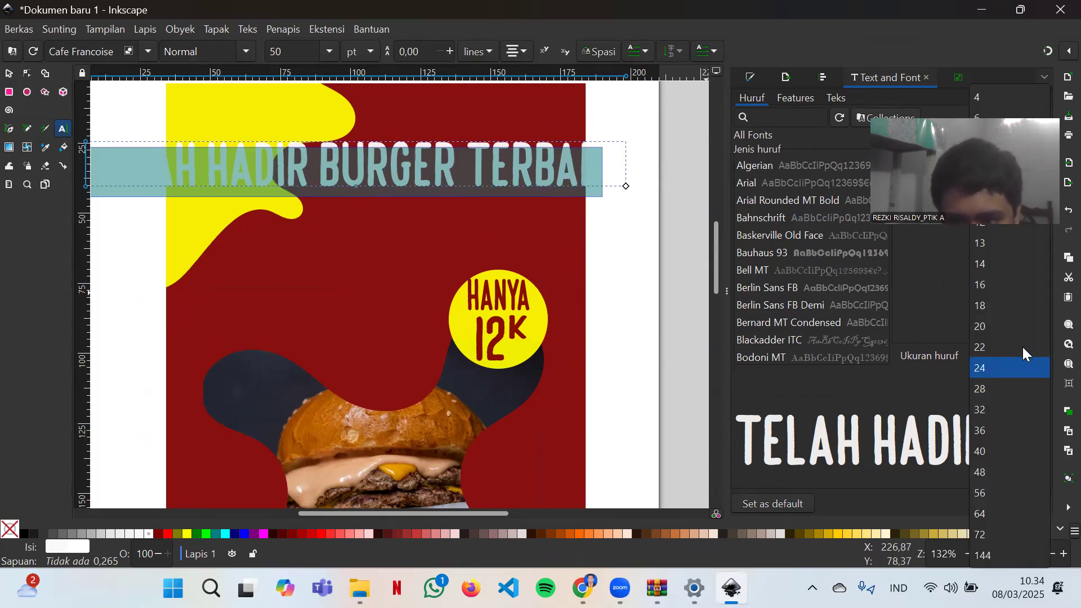
pyautogui.click(1022, 346)
pyautogui.click(1007, 504)
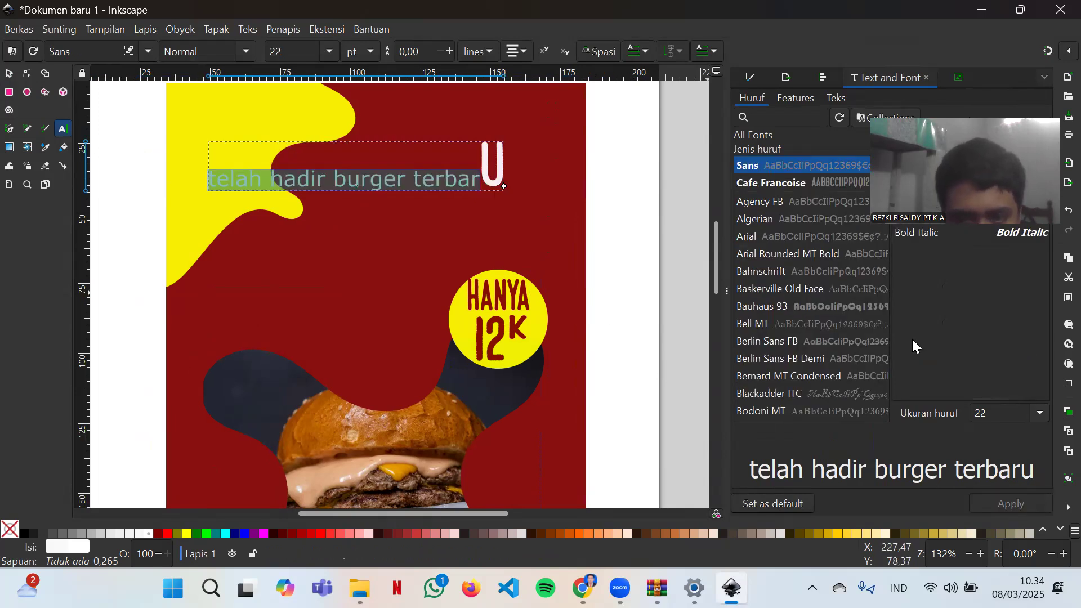
# - Set the oversized last letter "u" of the headline to 22 pt as well
pyautogui.click(488, 165)
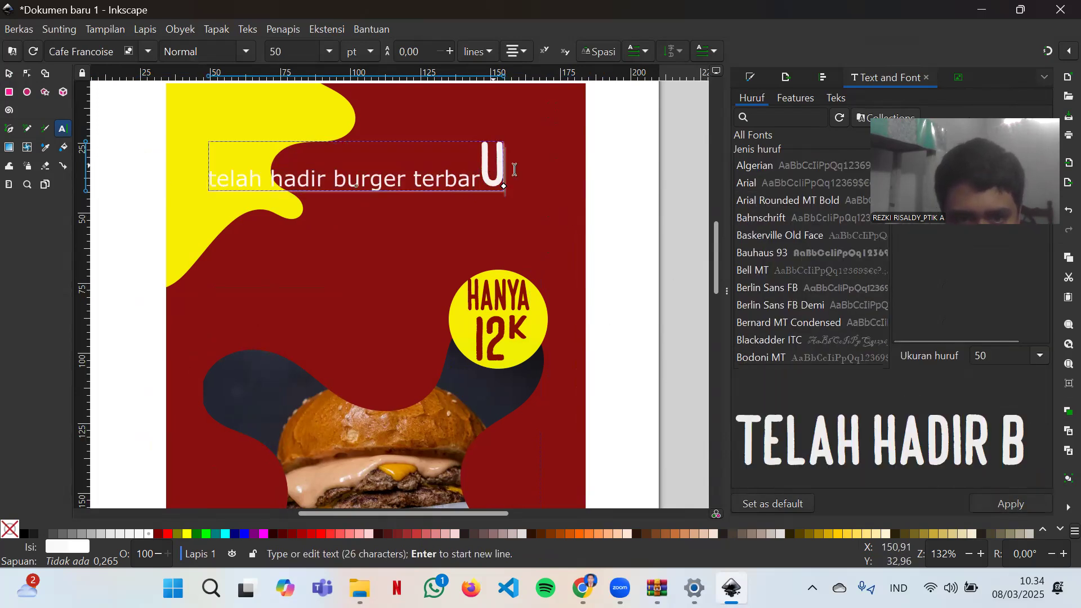
pyautogui.hotkey('shift', 'Left')
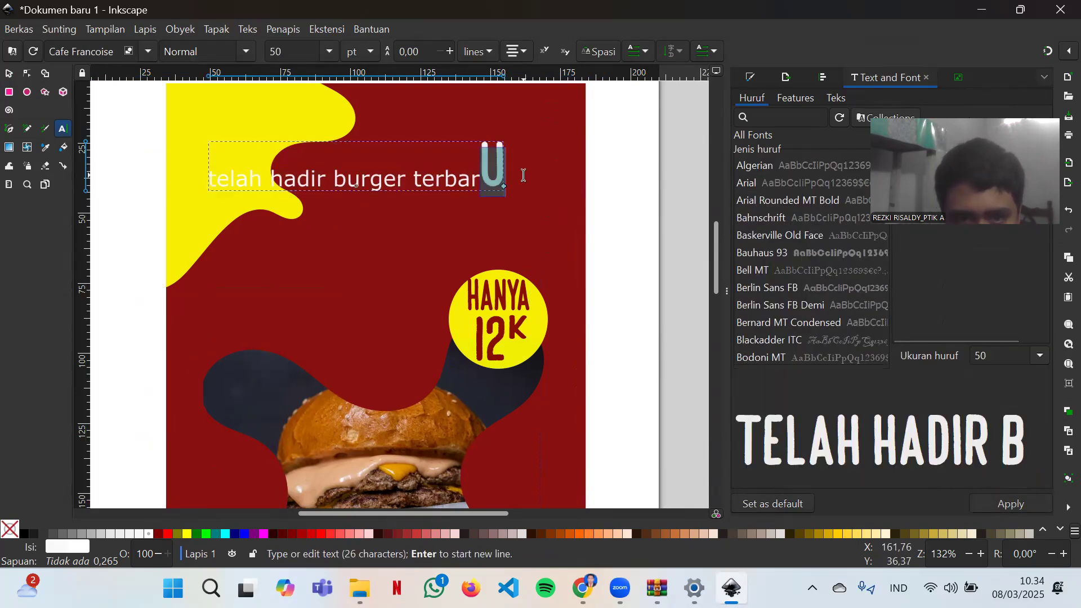
pyautogui.click(1041, 358)
pyautogui.click(996, 346)
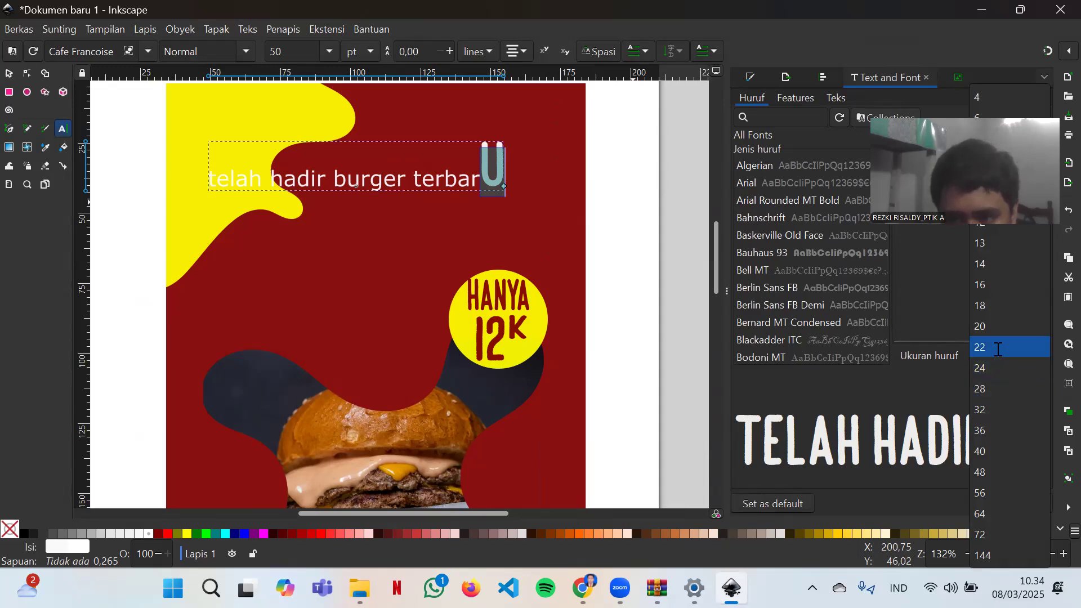
pyautogui.click(1020, 507)
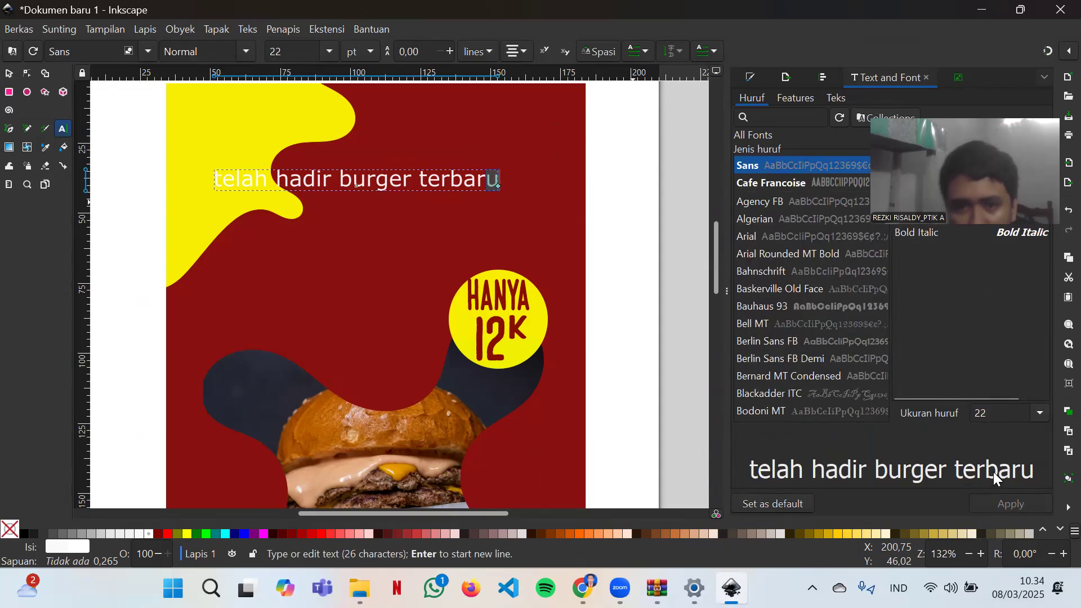
# - Move the headline into the red area above the price circle, at about X 72.8, Y 58.0 mm
pyautogui.click(8, 73)
pyautogui.moveTo(367, 186); pyautogui.dragTo(434, 249)
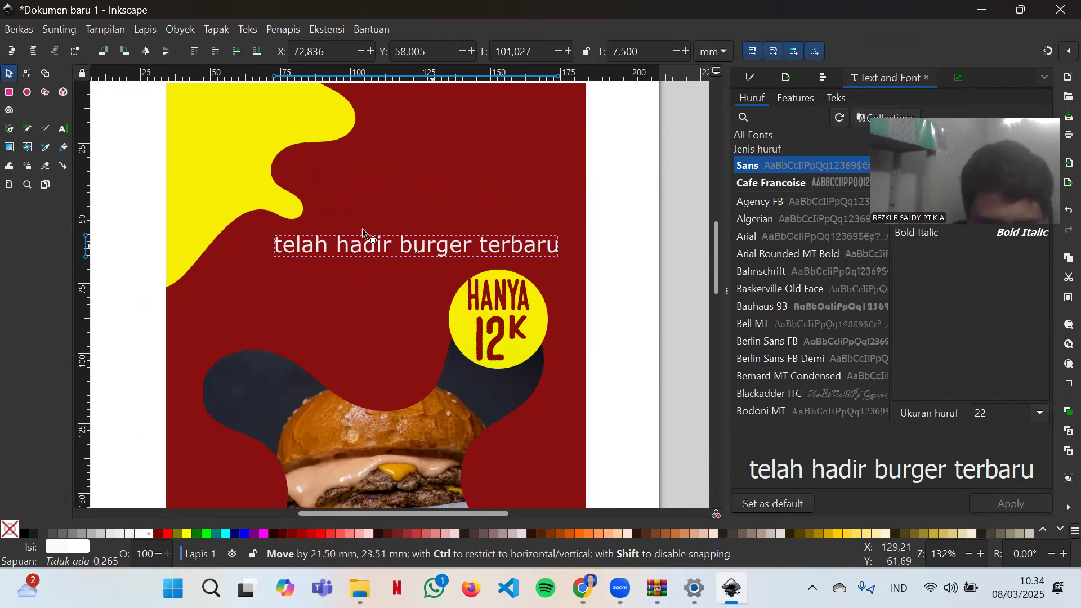
pyautogui.moveTo(363, 233); pyautogui.dragTo(363, 233)
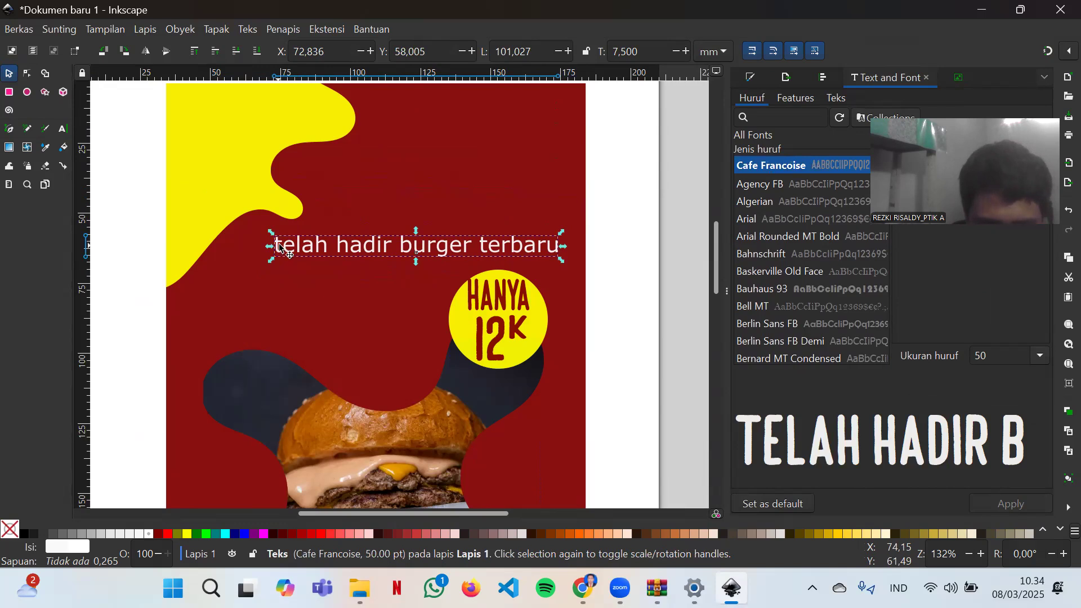
# - Change the font of the whole "telah hadir burger terbaru" headline to Sauce Tomato
pyautogui.hotkey('ctrl', 'a')
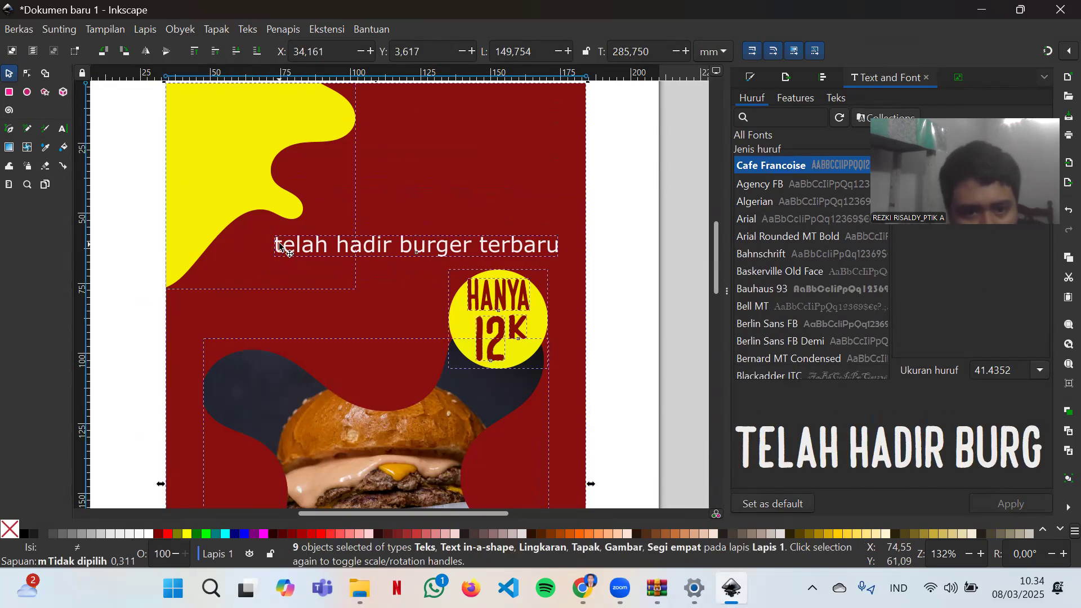
pyautogui.doubleClick(431, 245)
pyautogui.hotkey('ctrl', 'a')
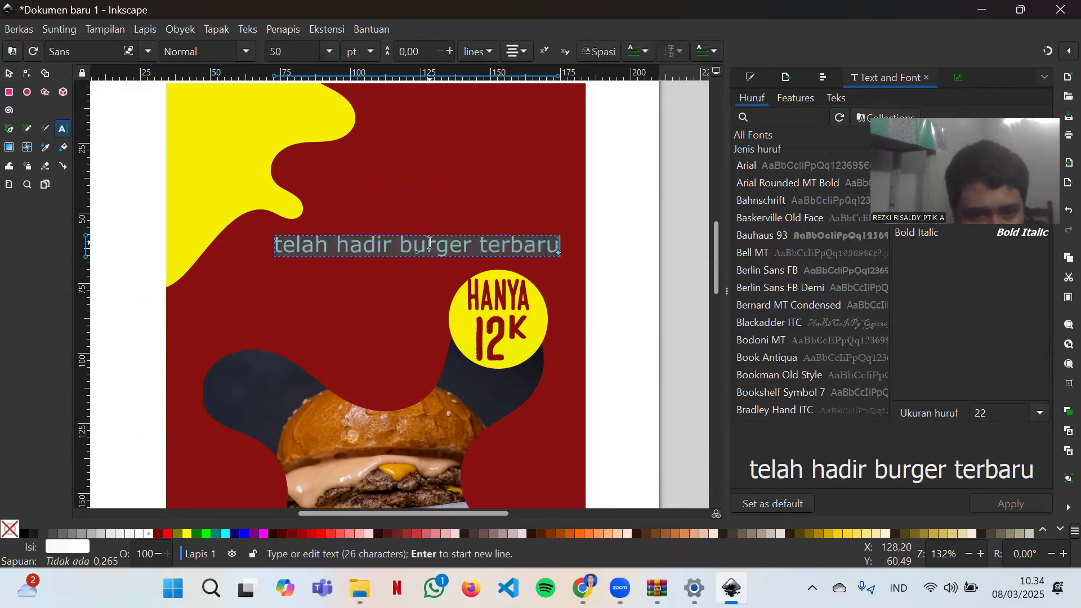
pyautogui.scroll(-20, 825, 341)
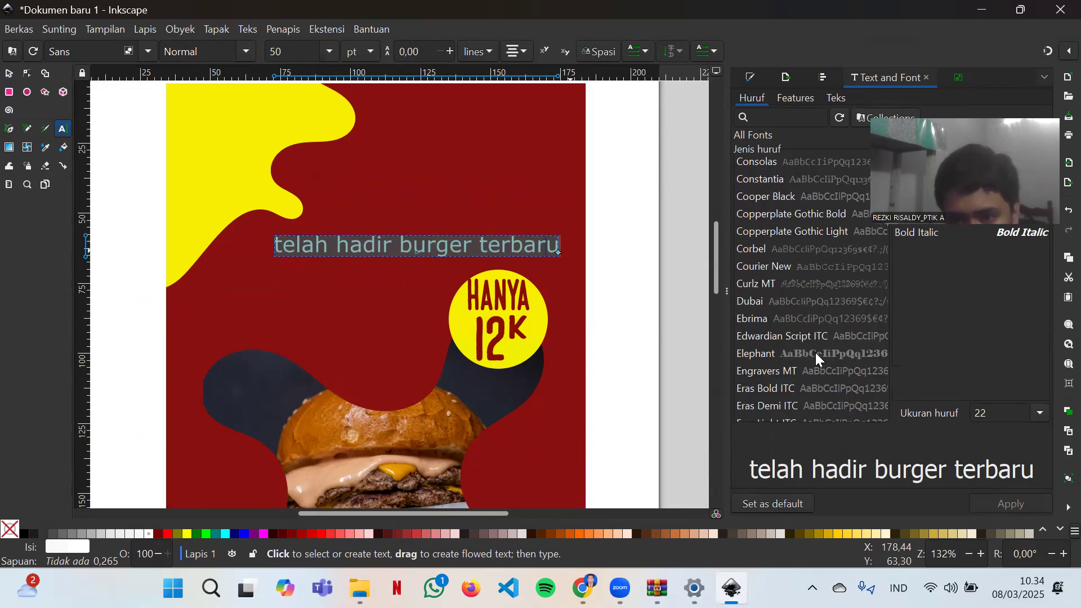
pyautogui.scroll(-20, 804, 367)
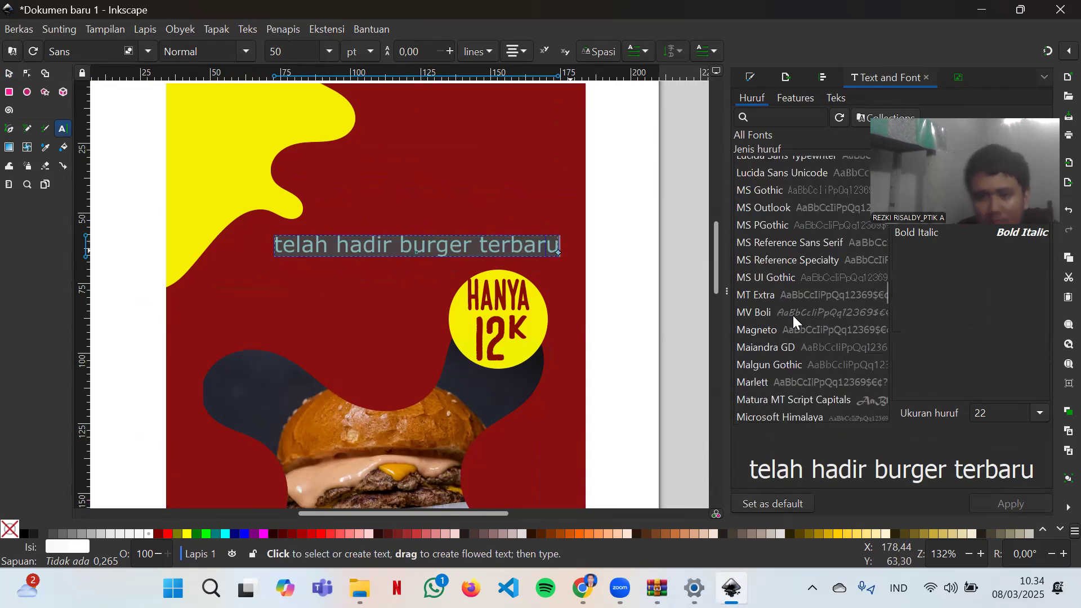
pyautogui.scroll(-15, 793, 310)
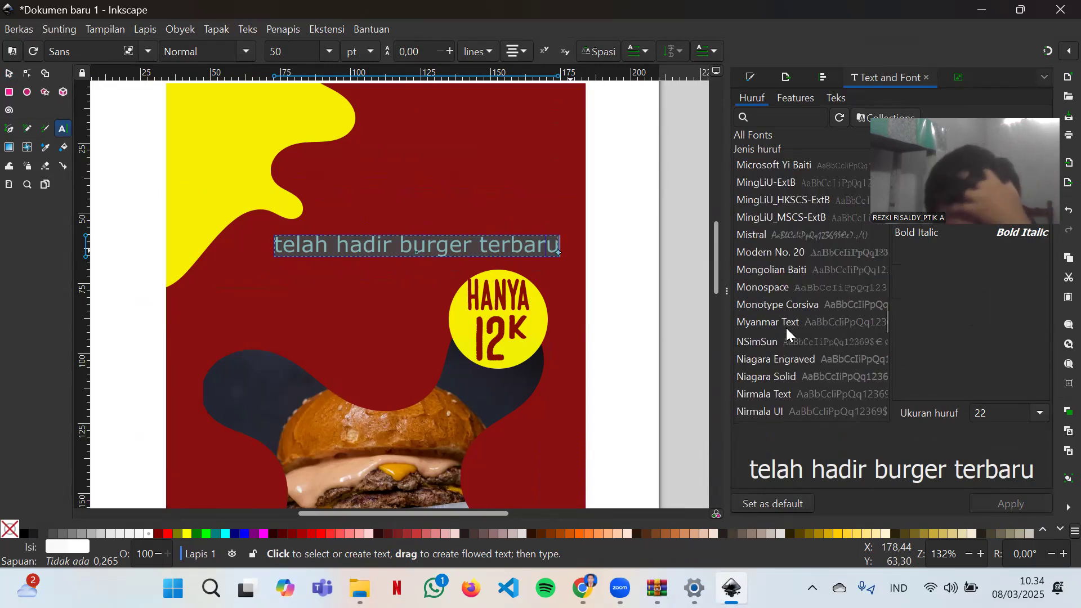
pyautogui.scroll(-15, 785, 344)
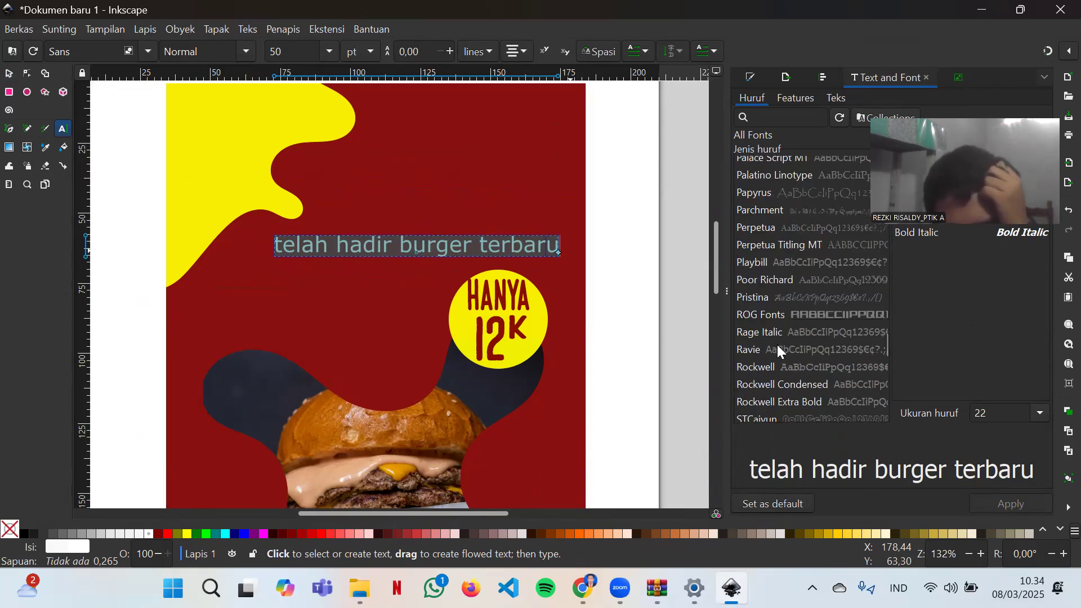
pyautogui.scroll(-5, 780, 350)
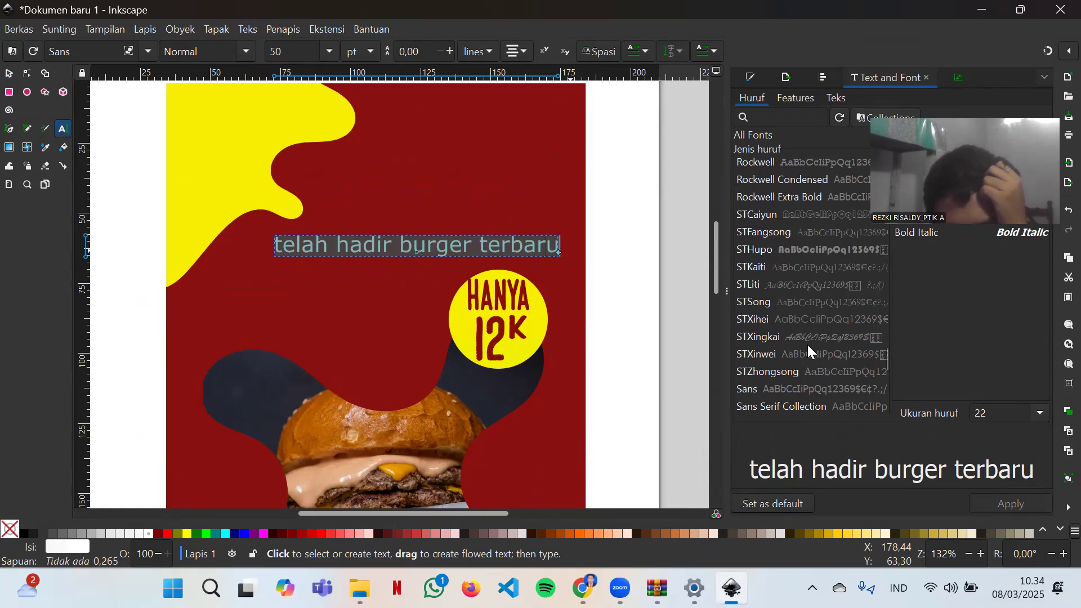
pyautogui.scroll(-1, 779, 381)
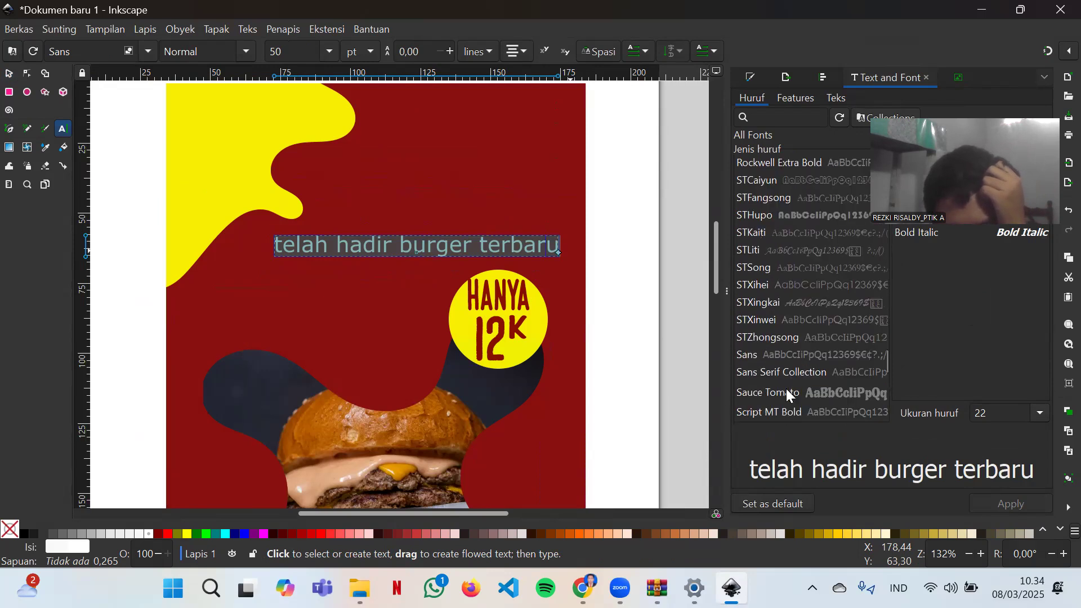
pyautogui.click(787, 394)
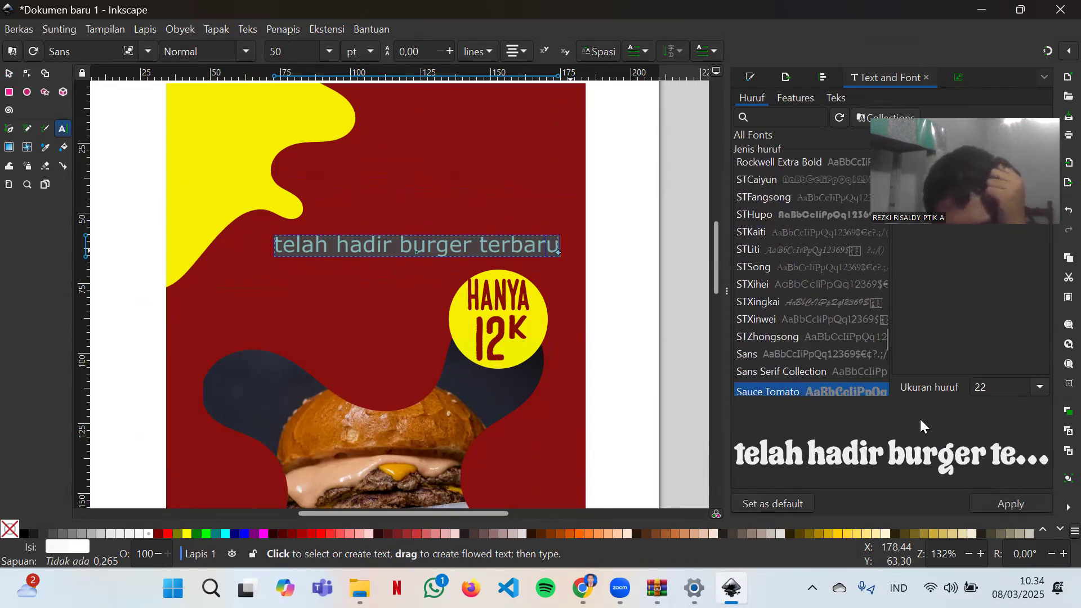
pyautogui.click(1003, 502)
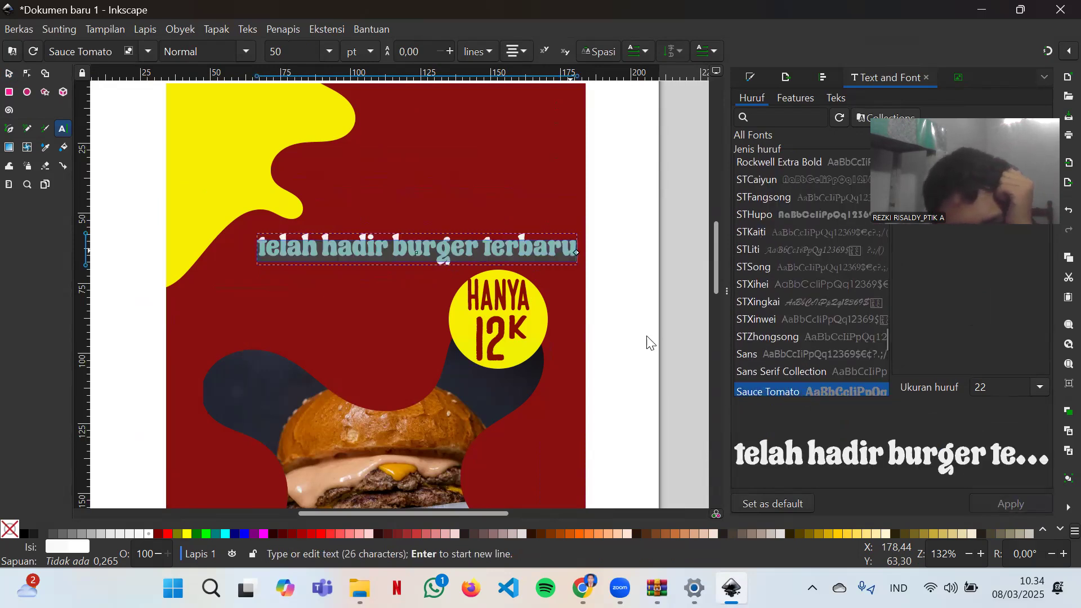
pyautogui.press('Escape')
pyautogui.click(9, 73)
pyautogui.moveTo(462, 234); pyautogui.dragTo(466, 256)
# - Add a text line reading "tersedia hanya di queenburger" on the red background below the burger photo
pyautogui.scroll(-5, 465, 262)
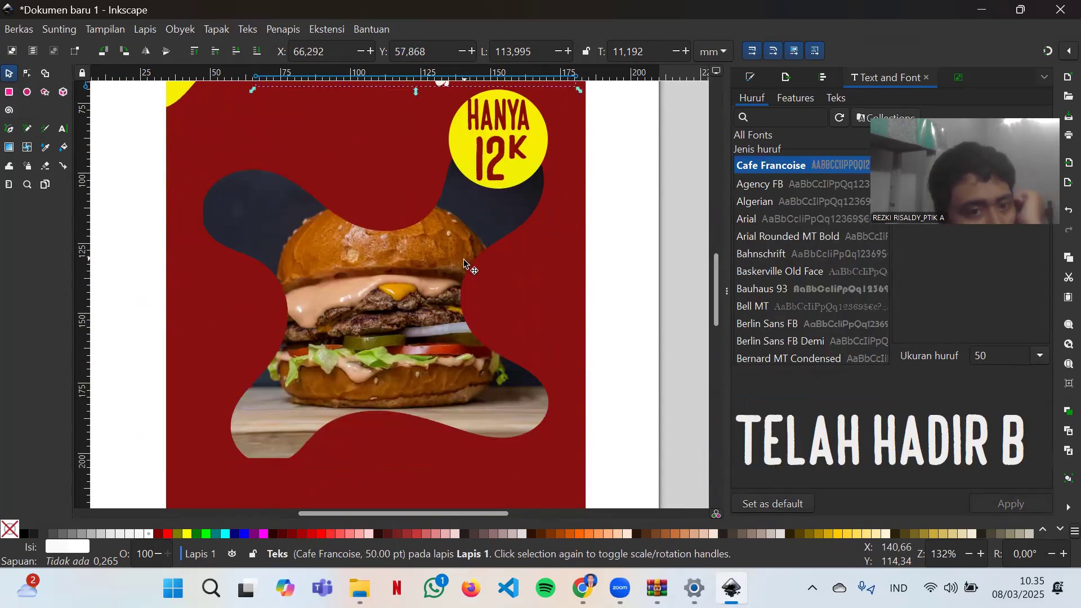
pyautogui.scroll(-3, 464, 262)
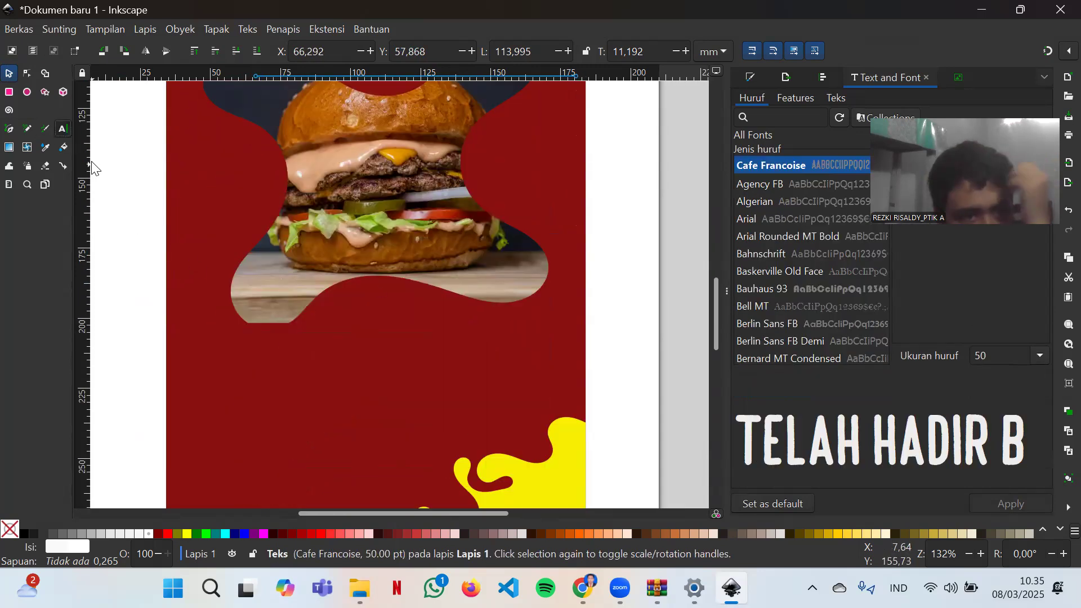
pyautogui.click(306, 354)
pyautogui.scroll(-1, 318, 369)
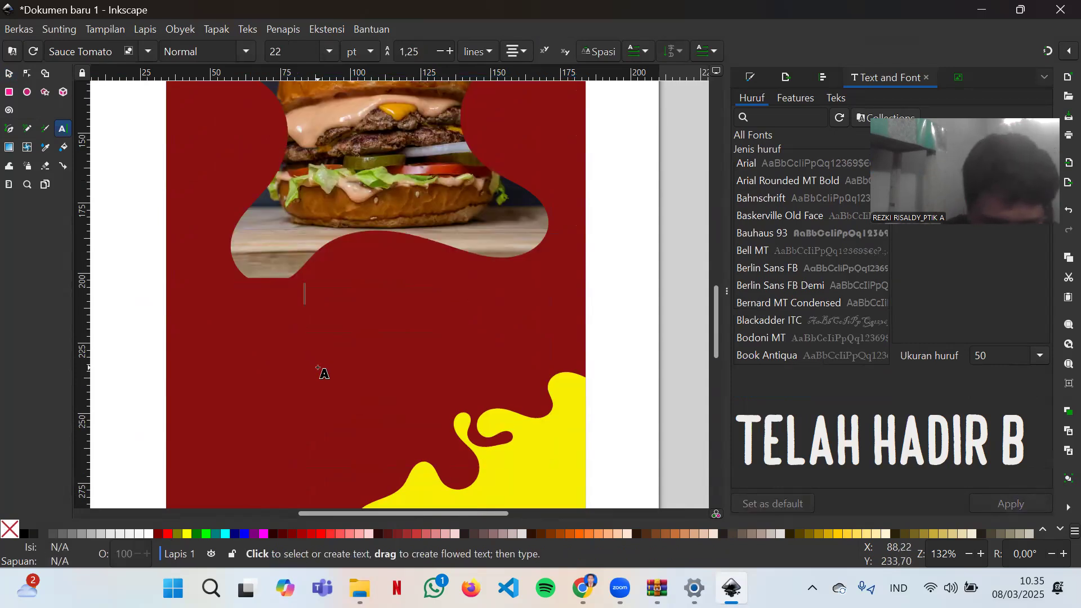
pyautogui.write('terseda')
pyautogui.press('BackSpace')
pyautogui.write('ia hanya di')
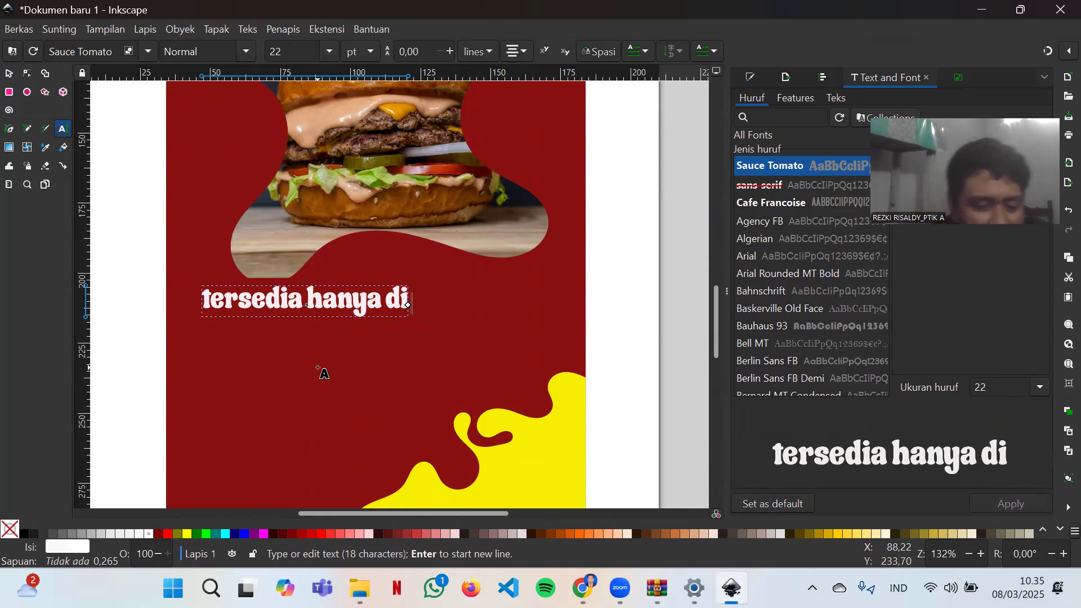
pyautogui.write('queenbu')
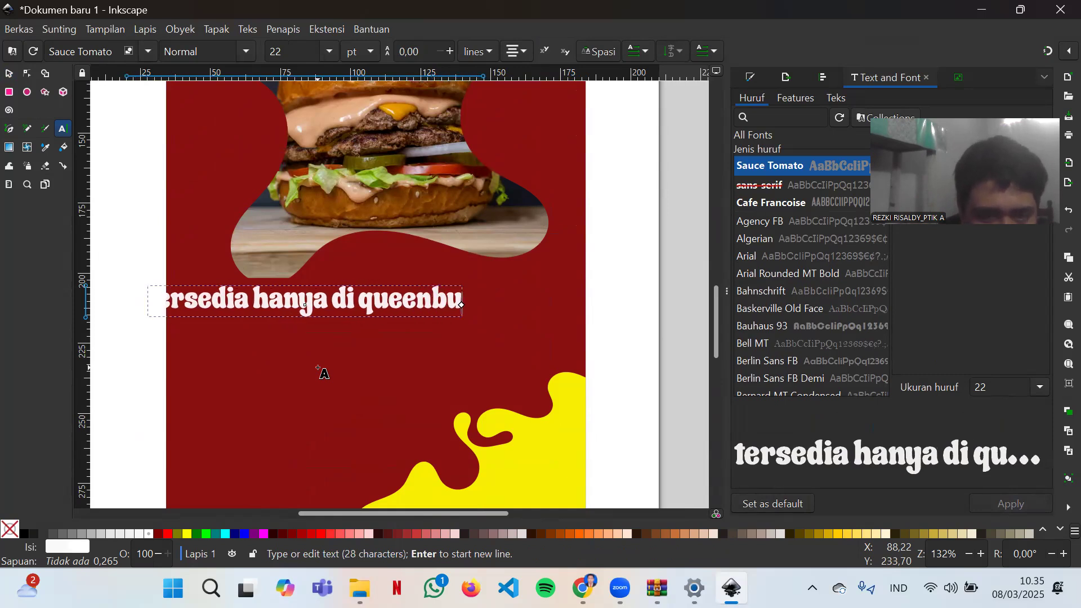
pyautogui.write('rger')
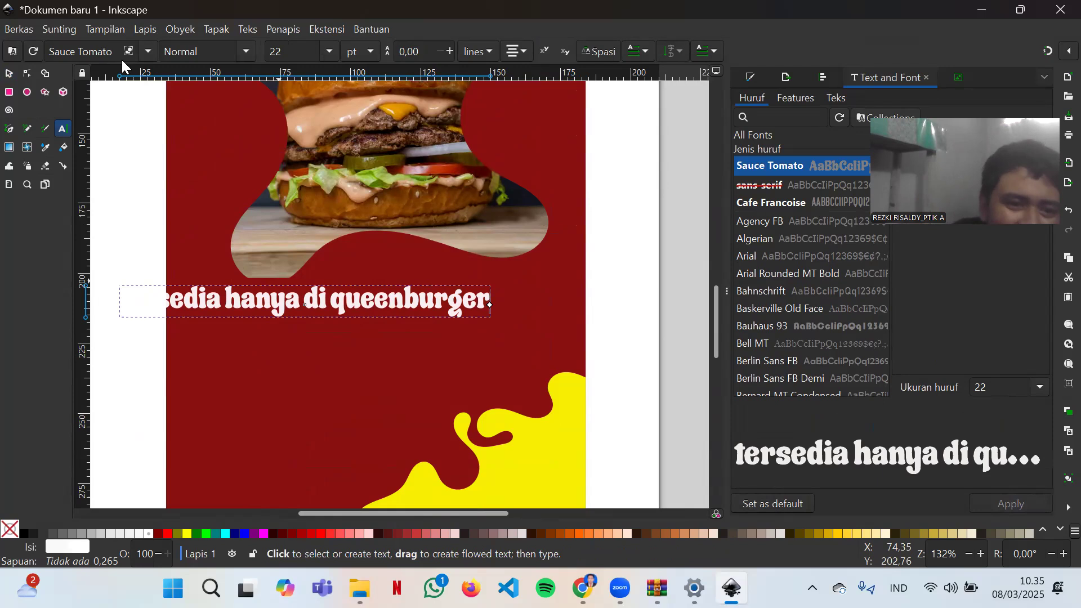
# - Shrink the "tersedia hanya di queenburger" line to about 112.2 × 8.8 mm and place it at about X 44.8, Y 210.2 mm
pyautogui.click(8, 73)
pyautogui.moveTo(356, 304); pyautogui.dragTo(432, 316)
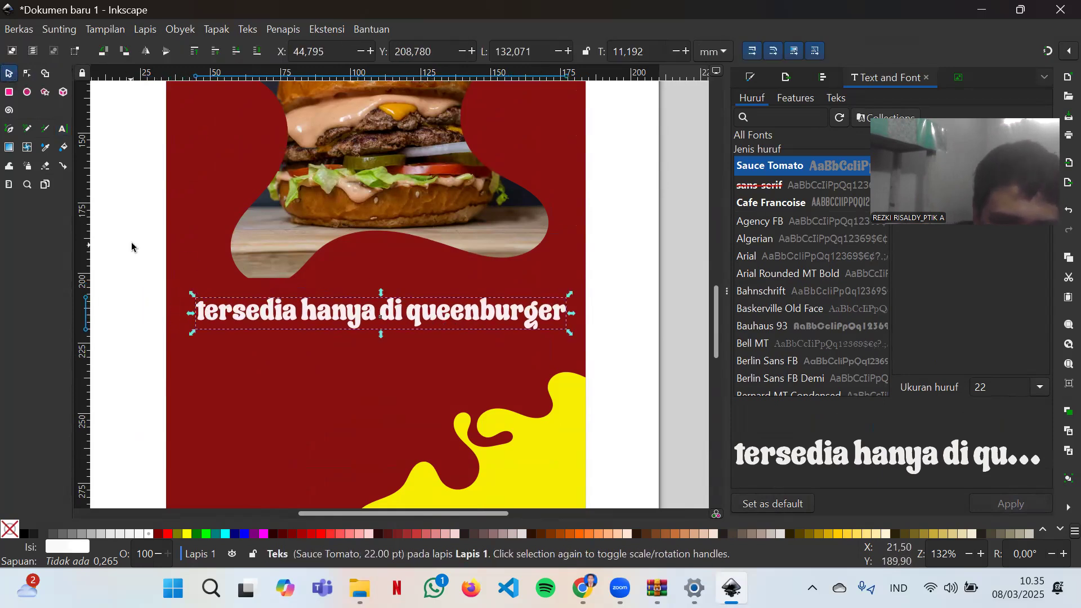
pyautogui.moveTo(195, 297); pyautogui.dragTo(225, 293)
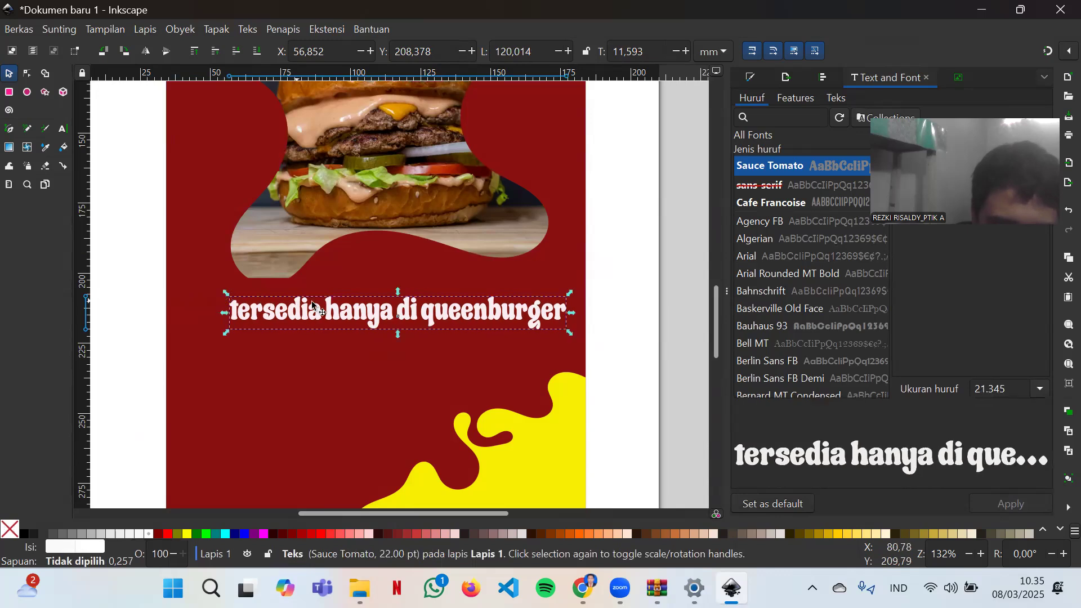
pyautogui.moveTo(334, 322); pyautogui.dragTo(309, 335)
pyautogui.moveTo(222, 318); pyautogui.dragTo(283, 319)
pyautogui.moveTo(388, 336); pyautogui.dragTo(351, 328)
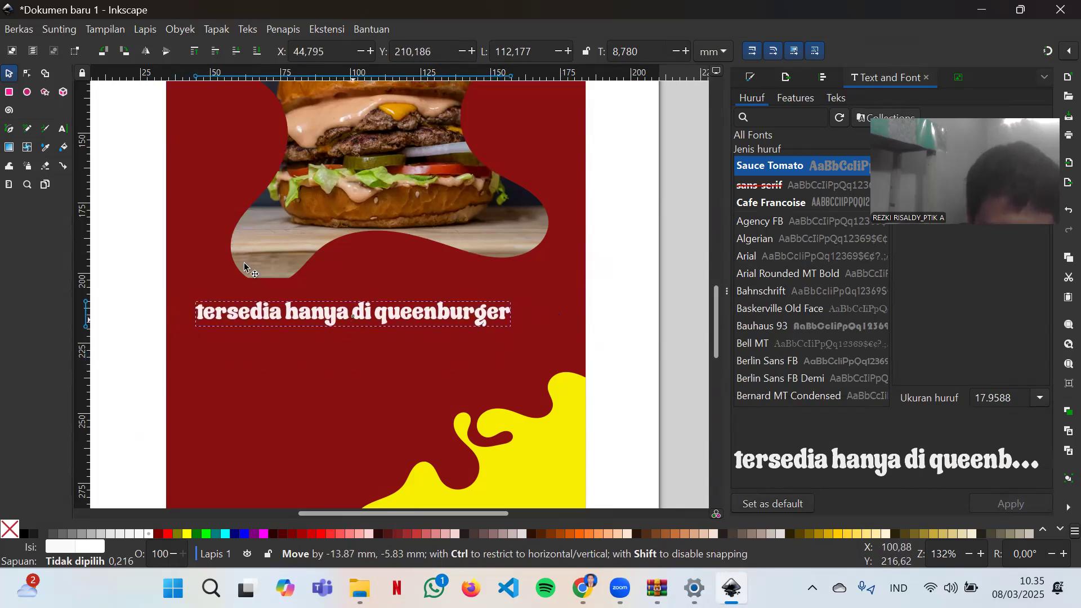
# - Show the Fill and Stroke settings and start a new text below the "tersedia hanya di queenburger" line
pyautogui.click(63, 129)
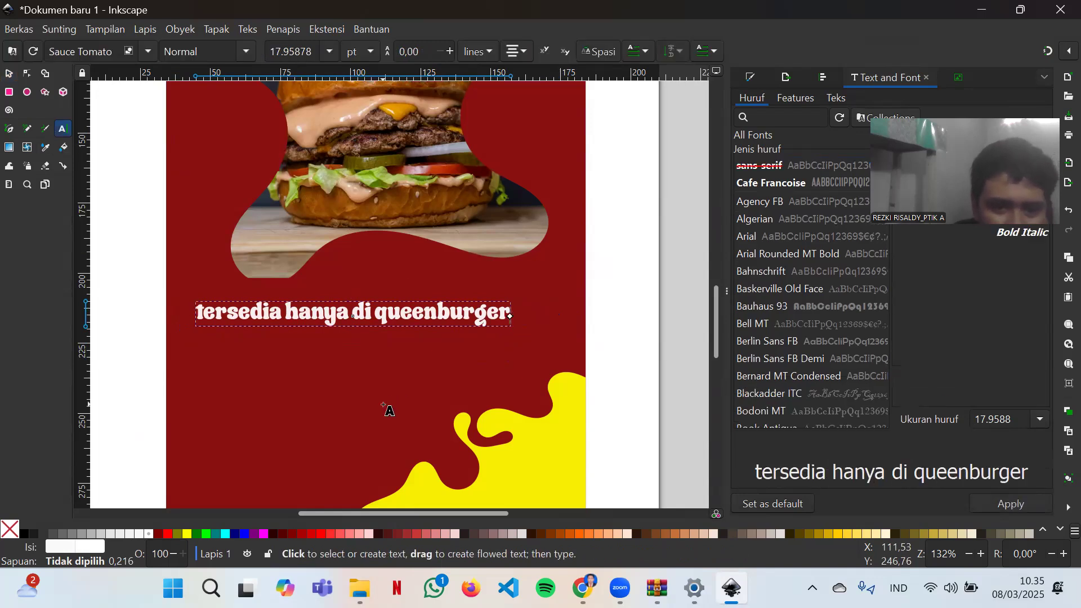
pyautogui.rightClick(380, 403)
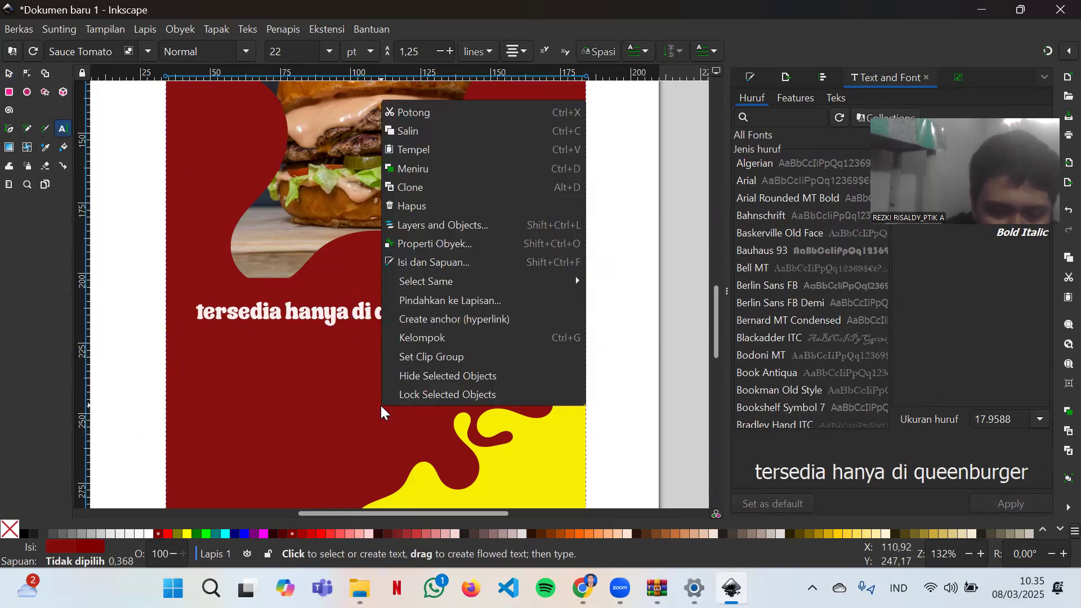
pyautogui.press('Escape')
pyautogui.hotkey('ctrl', 'shift', 'f')
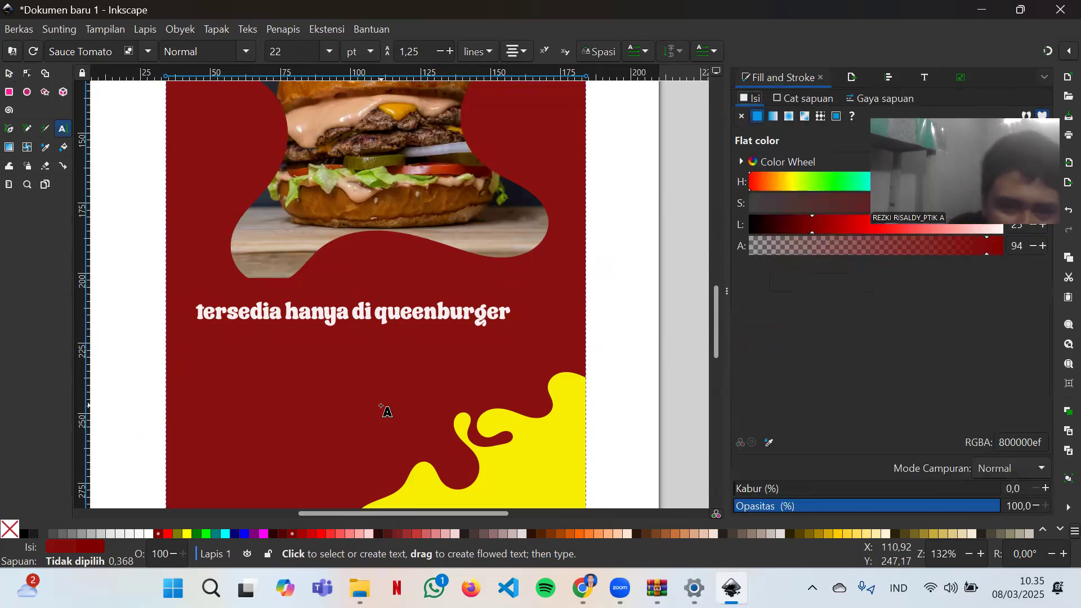
pyautogui.click(250, 340)
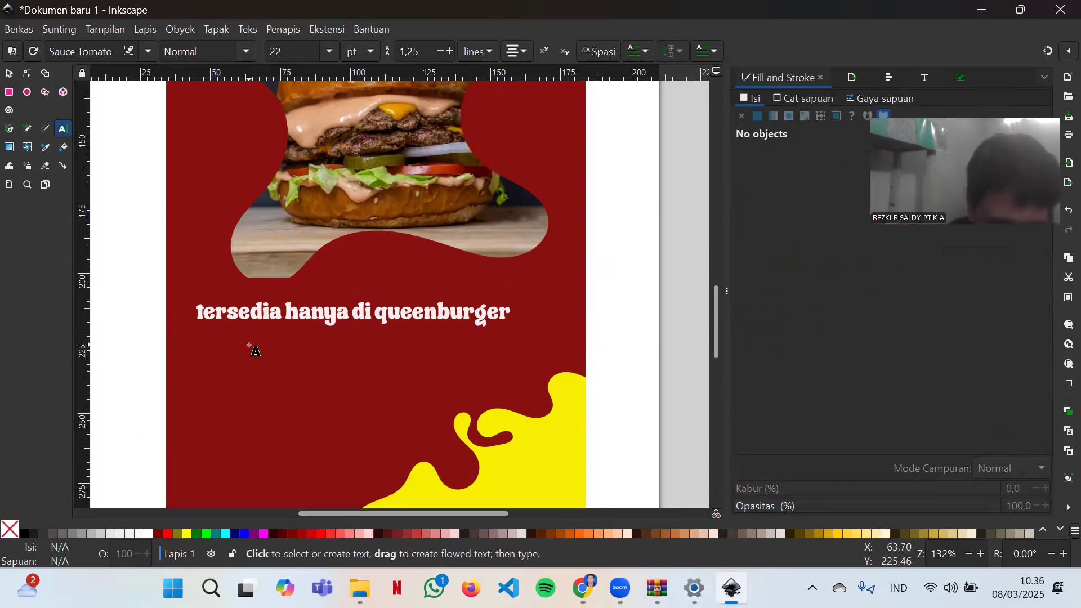
# - Add the text "terjamin enak dan memuaskan" below the "tersedia hanya di queenburger" line on the poster
pyautogui.write('terja')
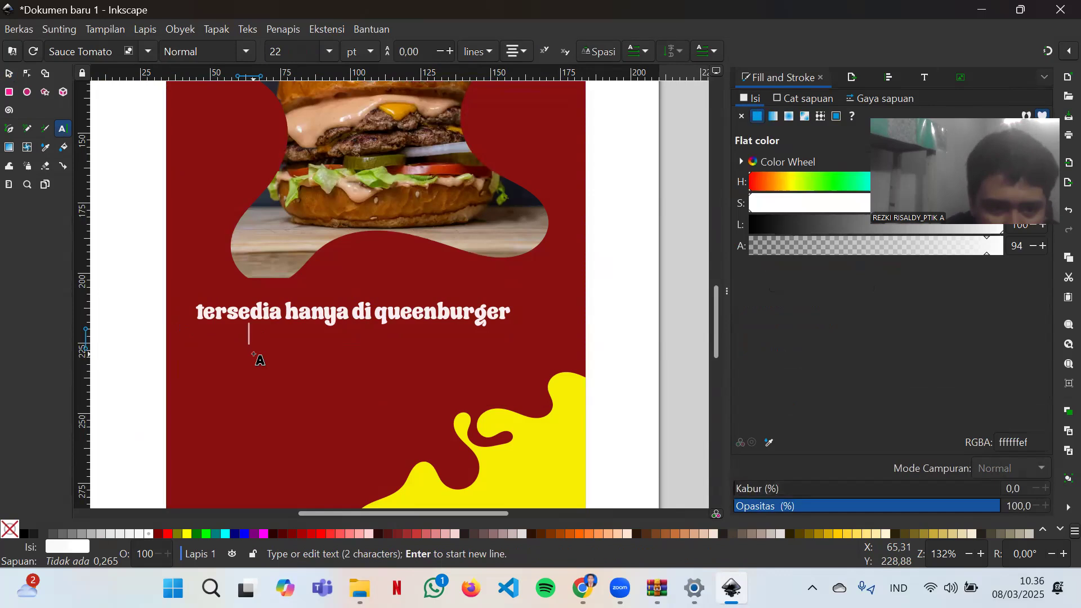
pyautogui.write('min enak')
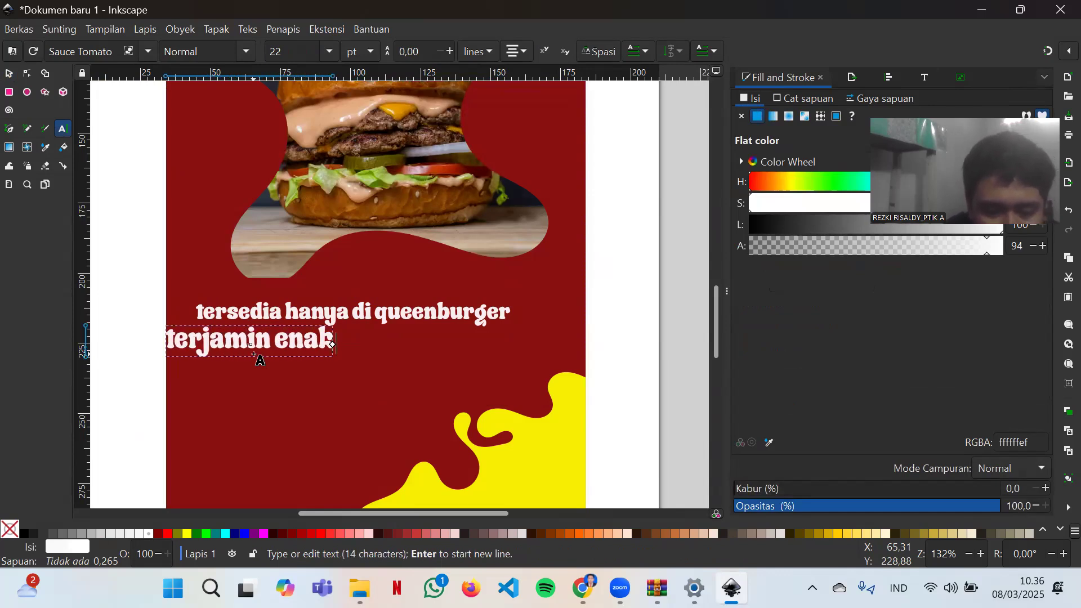
pyautogui.write(' dan me')
pyautogui.press('BackSpace')
pyautogui.press('BackSpace')
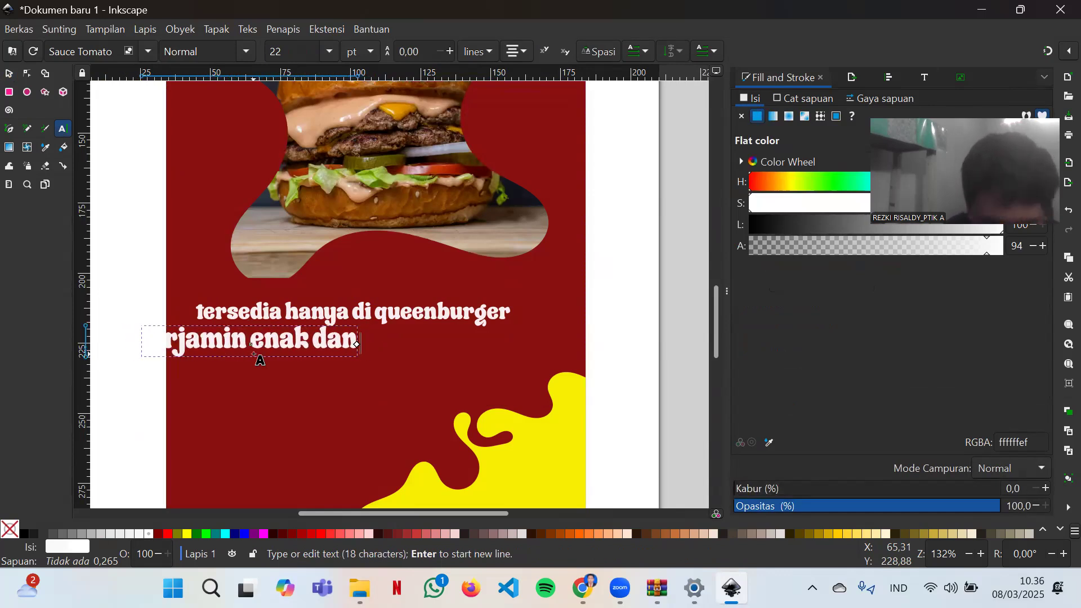
pyautogui.write('memuaskan')
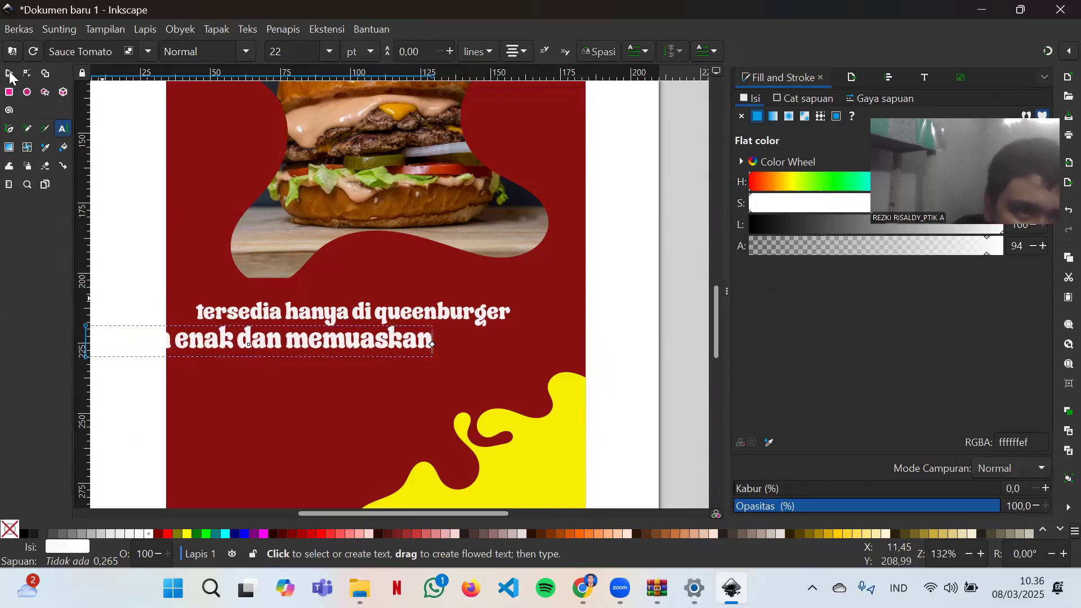
# - Move the new tagline under the queenburger line within the red background and scale it down to about 121 mm wide
pyautogui.press('F1')
pyautogui.moveTo(314, 348); pyautogui.dragTo(439, 356)
pyautogui.moveTo(558, 333); pyautogui.dragTo(531, 337)
# - Look over the whole poster layout from its upper area down to the yellow splash
pyautogui.scroll(6, 515, 448)
pyautogui.scroll(-2, 540, 379)
pyautogui.scroll(2, 513, 376)
pyautogui.scroll(-5, 492, 338)
pyautogui.scroll(-7, 493, 338)
pyautogui.scroll(5, 550, 374)
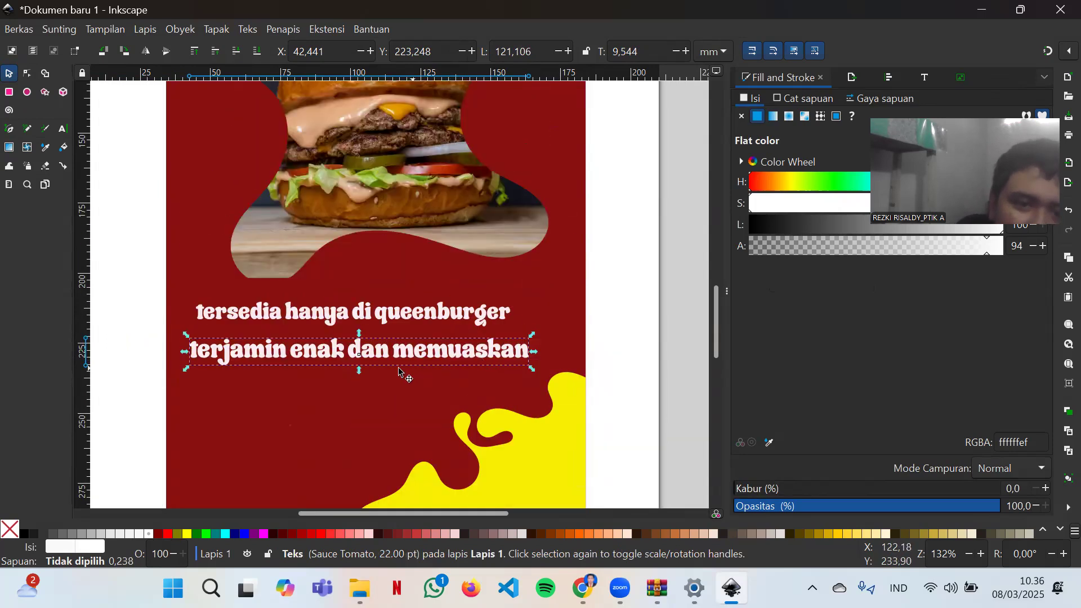
pyautogui.scroll(-6, 261, 391)
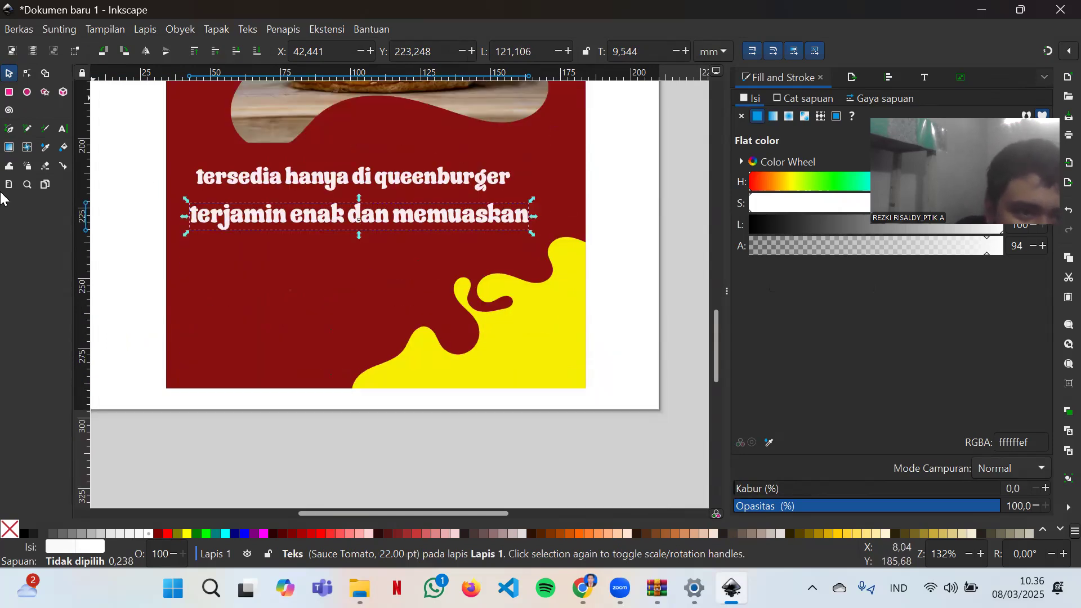
pyautogui.scroll(20, 351, 296)
pyautogui.scroll(-20, 383, 297)
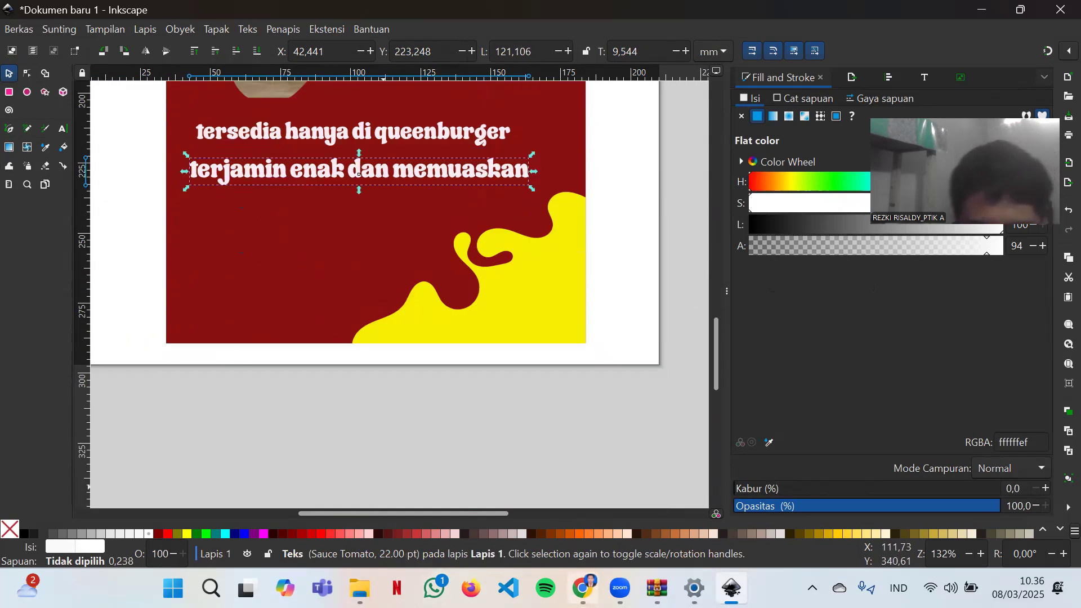
pyautogui.click(584, 588)
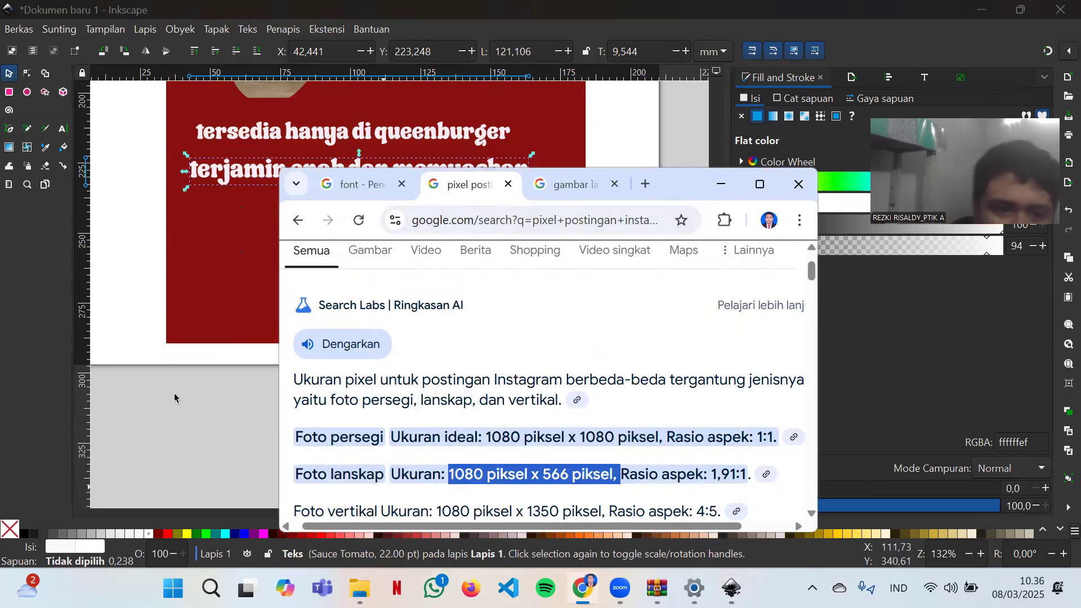
pyautogui.click(174, 396)
pyautogui.press('Escape')
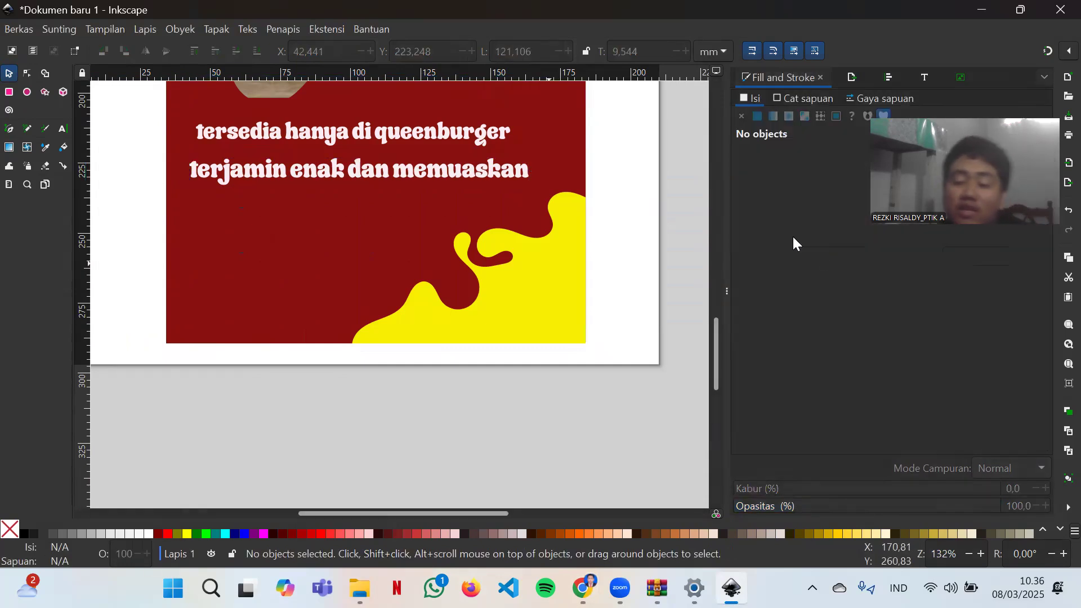
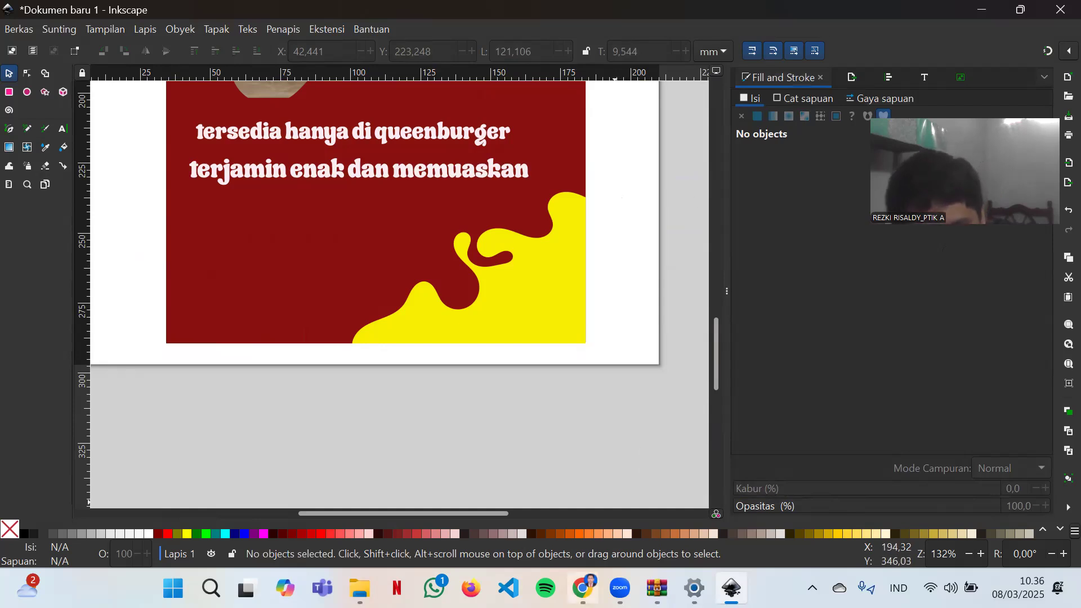
# - Switch to Chrome and search Google for "logo instagram" in a new tab
pyautogui.moveTo(583, 589)
pyautogui.click(582, 495)
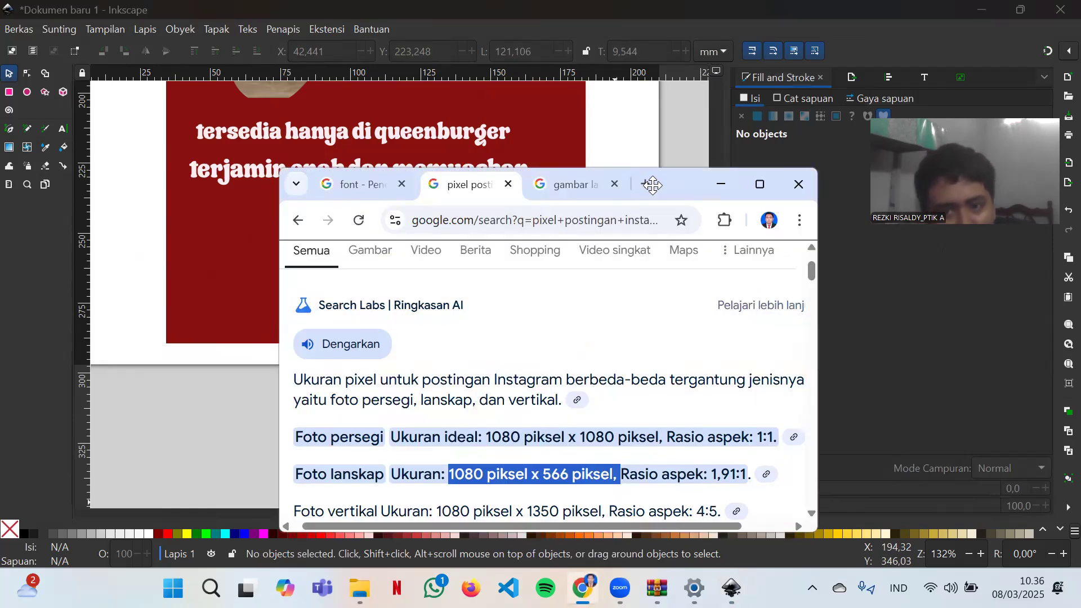
pyautogui.hotkey('ctrl', 't')
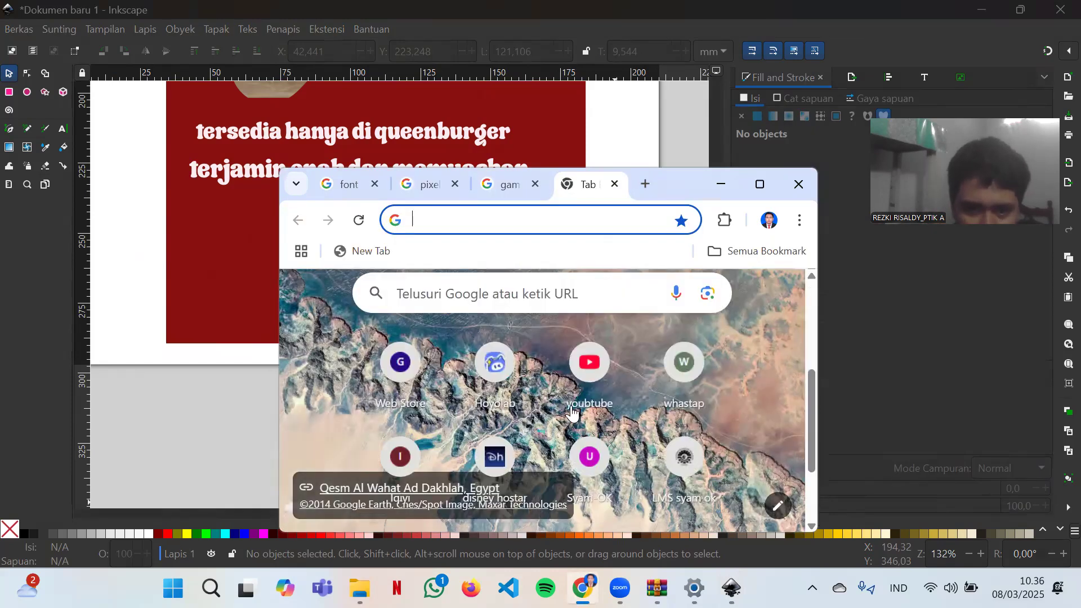
pyautogui.click(543, 429)
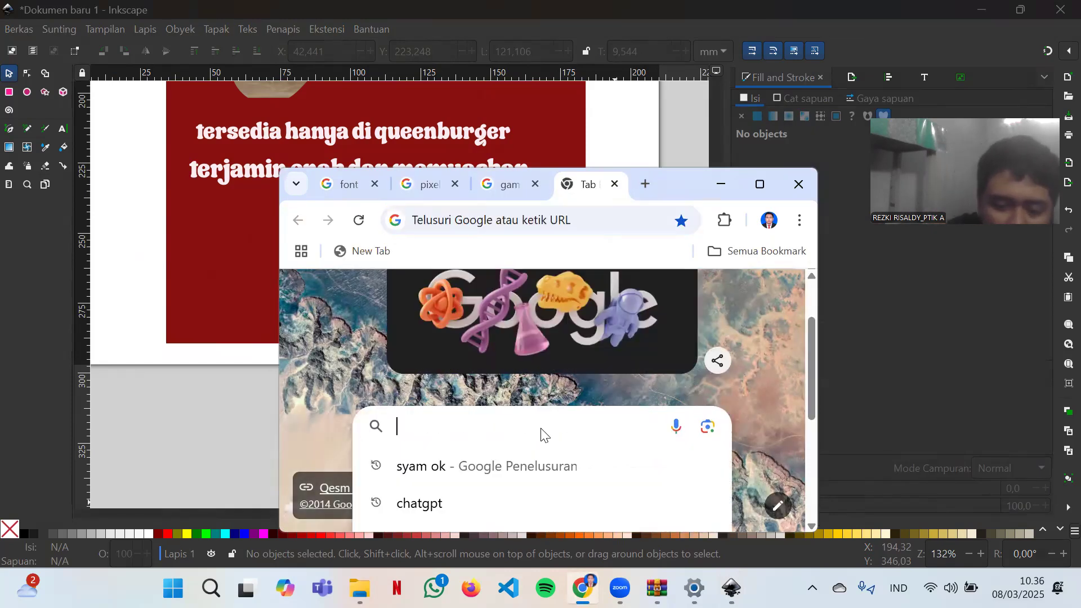
pyautogui.write('logo instagr')
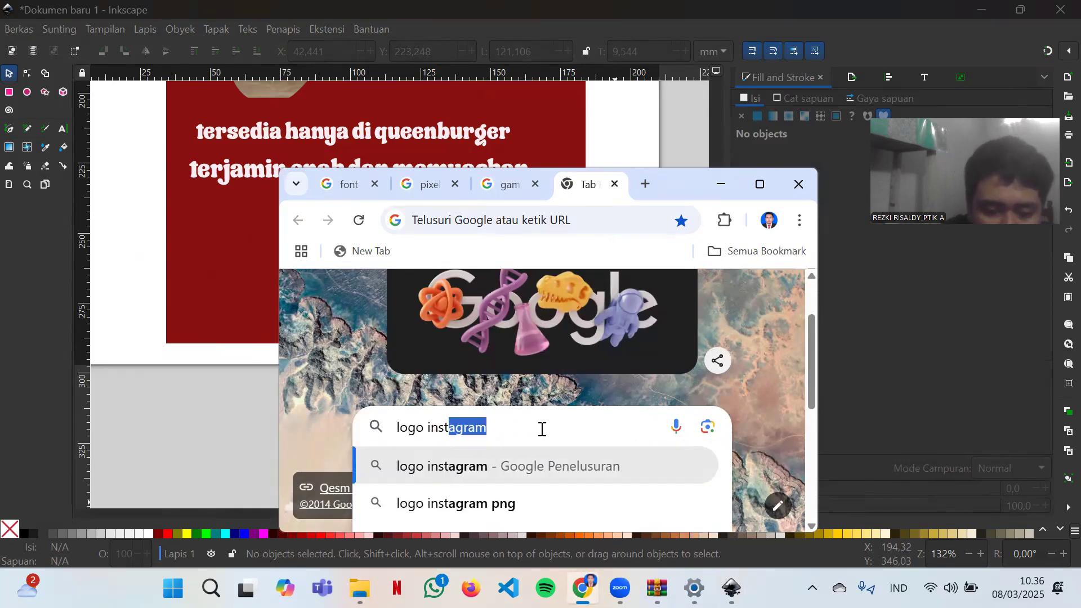
pyautogui.write('am')
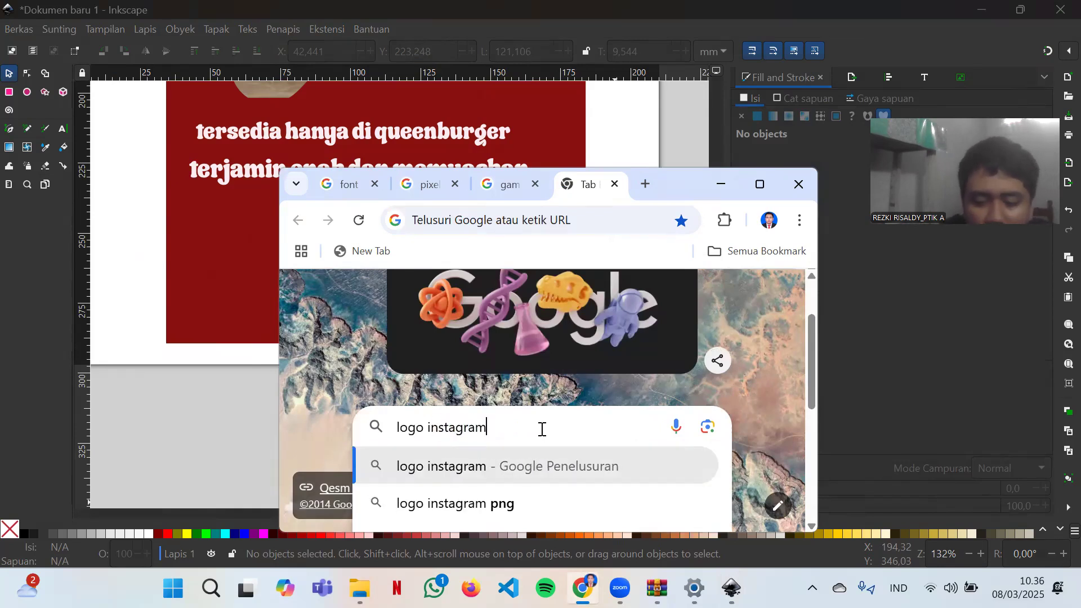
pyautogui.press('Return')
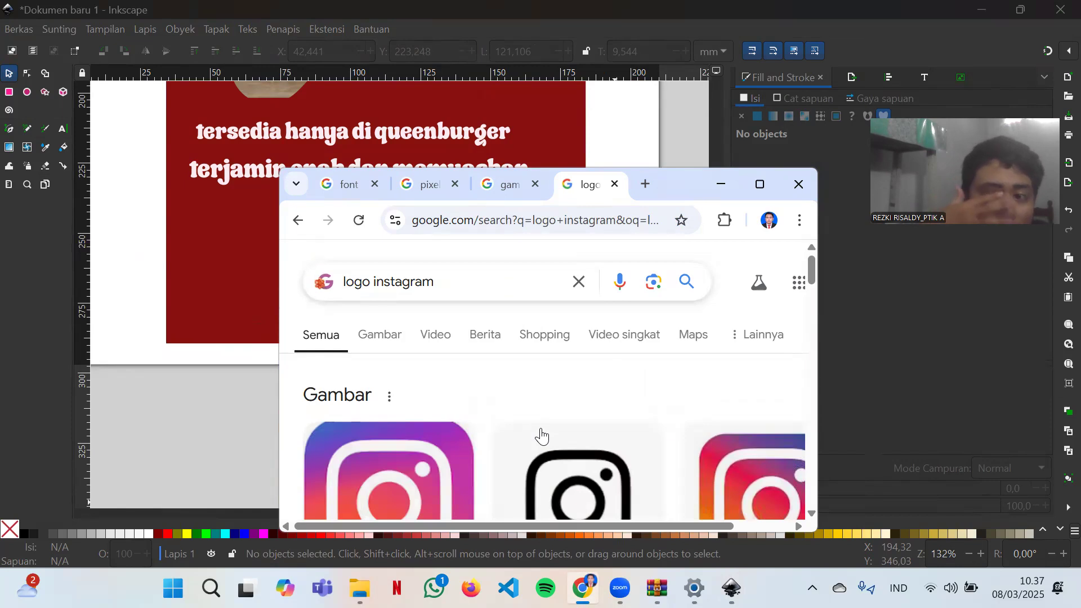
# - Copy the black Instagram logo image from the CleanPNG result and paste it at the poster's lower edge in Inkscape
pyautogui.scroll(-3, 541, 436)
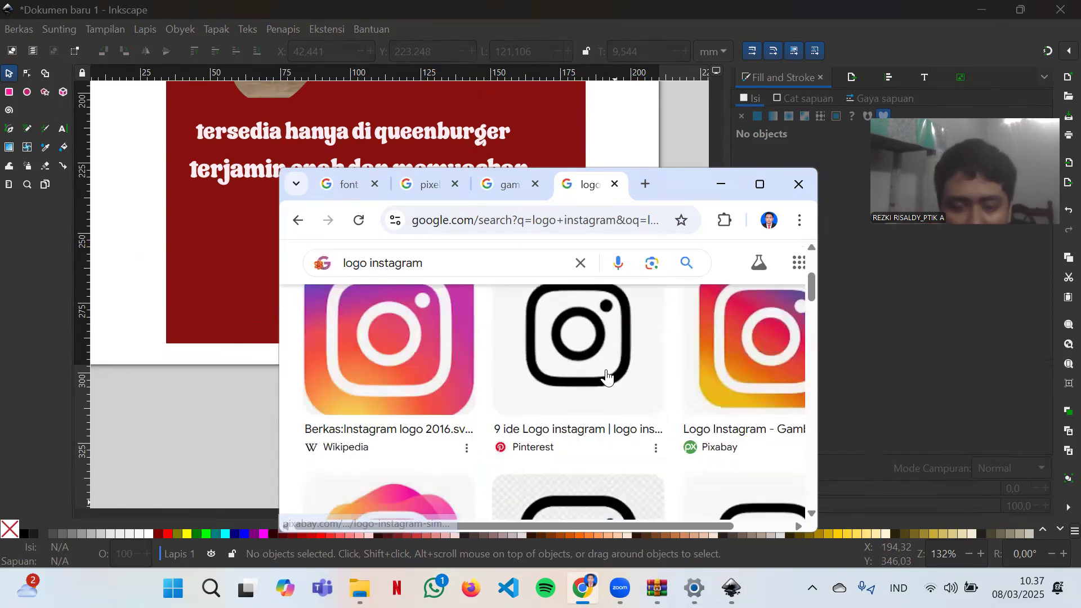
pyautogui.scroll(-3, 607, 377)
pyautogui.rightClick(619, 388)
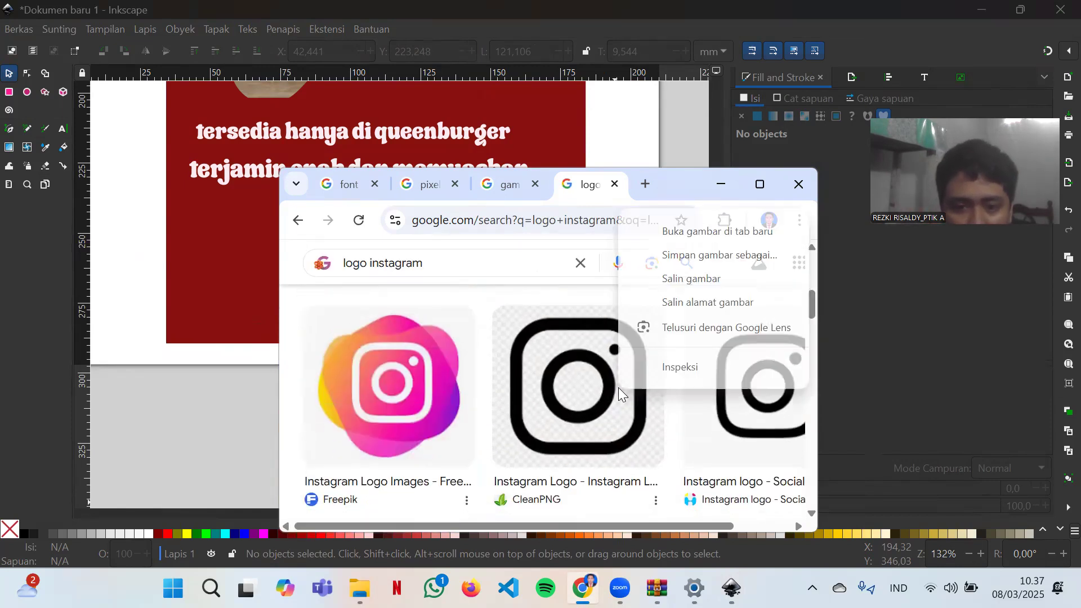
pyautogui.click(709, 278)
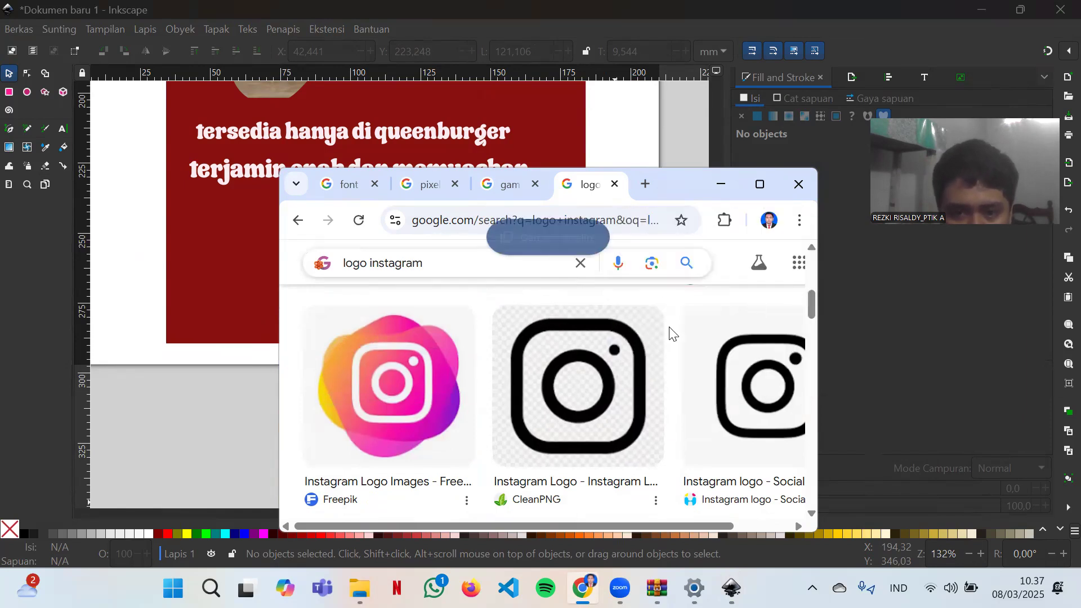
pyautogui.click(217, 403)
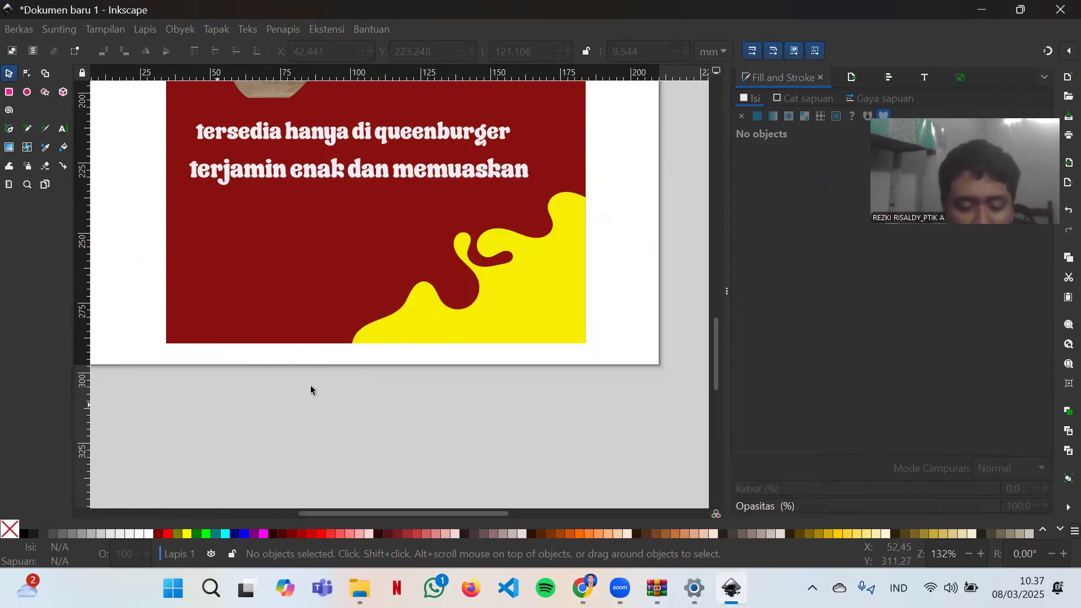
pyautogui.hotkey('ctrl', 'v')
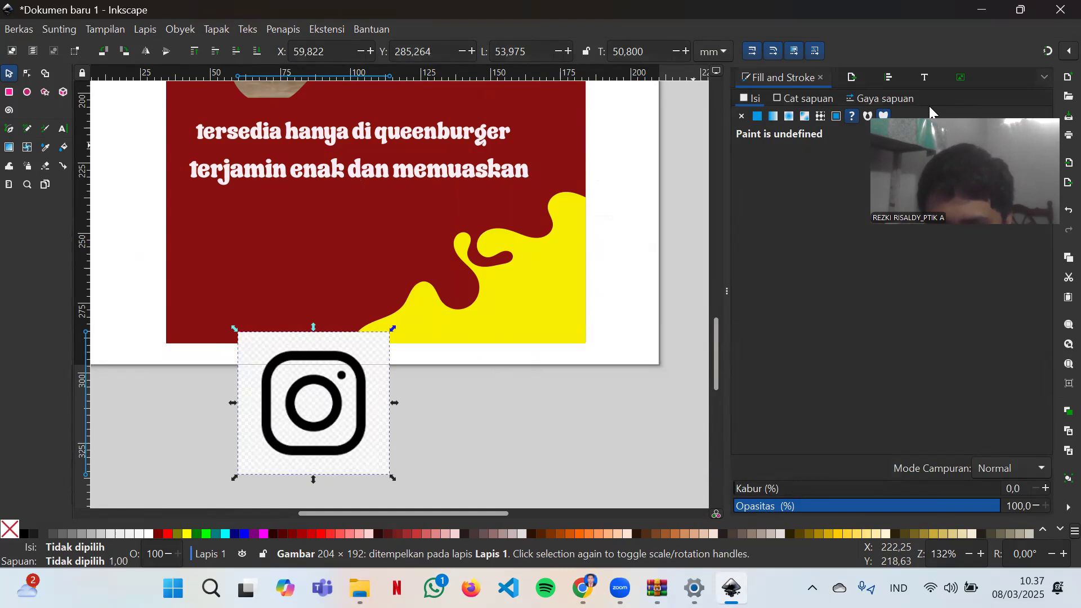
# - Trace the pasted logo with Trace Bitmap in Multicolor mode, using Brightness steps, 8 scans, smooth corners 0,00 and background removal (Hapus latar belakang)
pyautogui.click(961, 77)
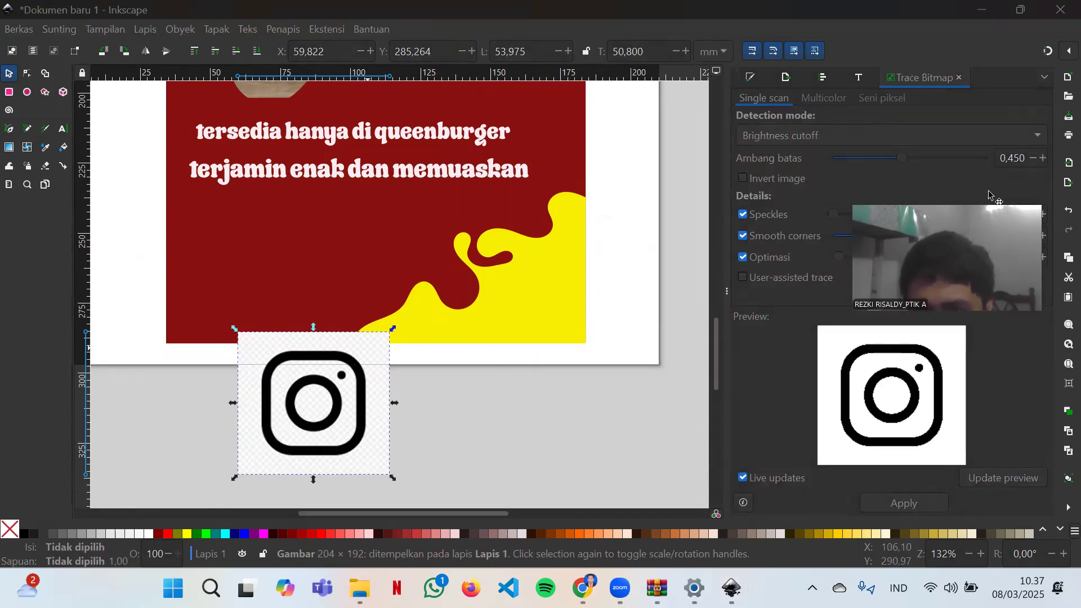
pyautogui.moveTo(991, 194); pyautogui.dragTo(975, 278)
pyautogui.click(430, 400)
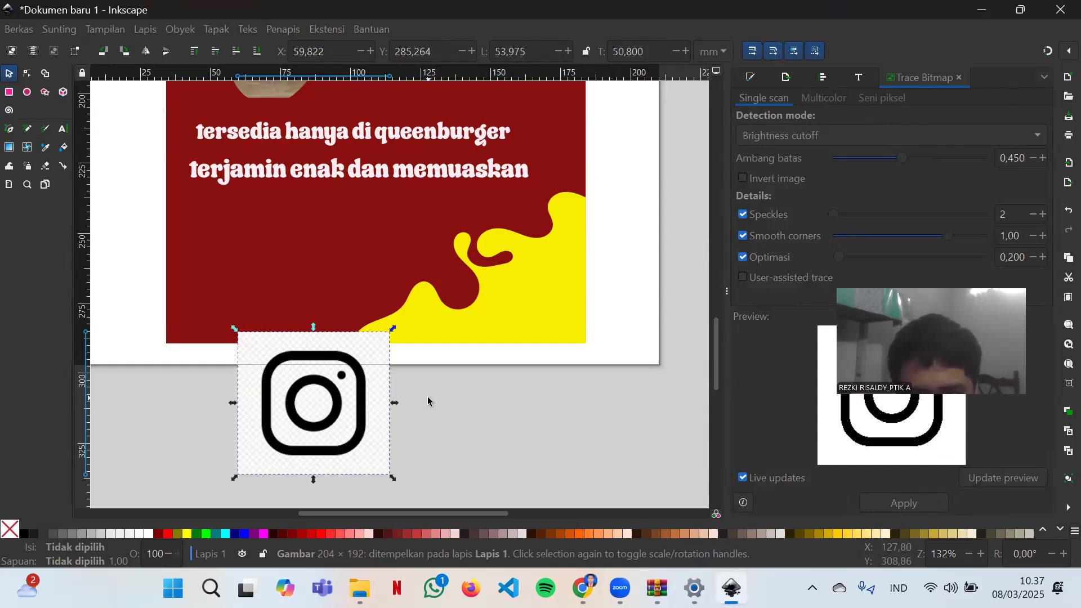
pyautogui.click(349, 411)
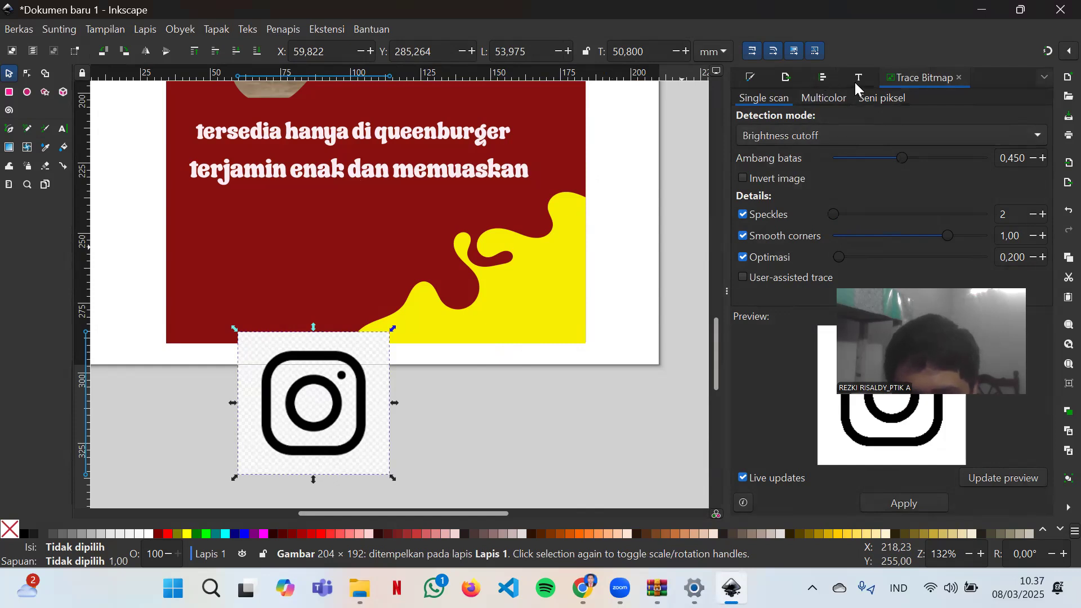
pyautogui.click(834, 236)
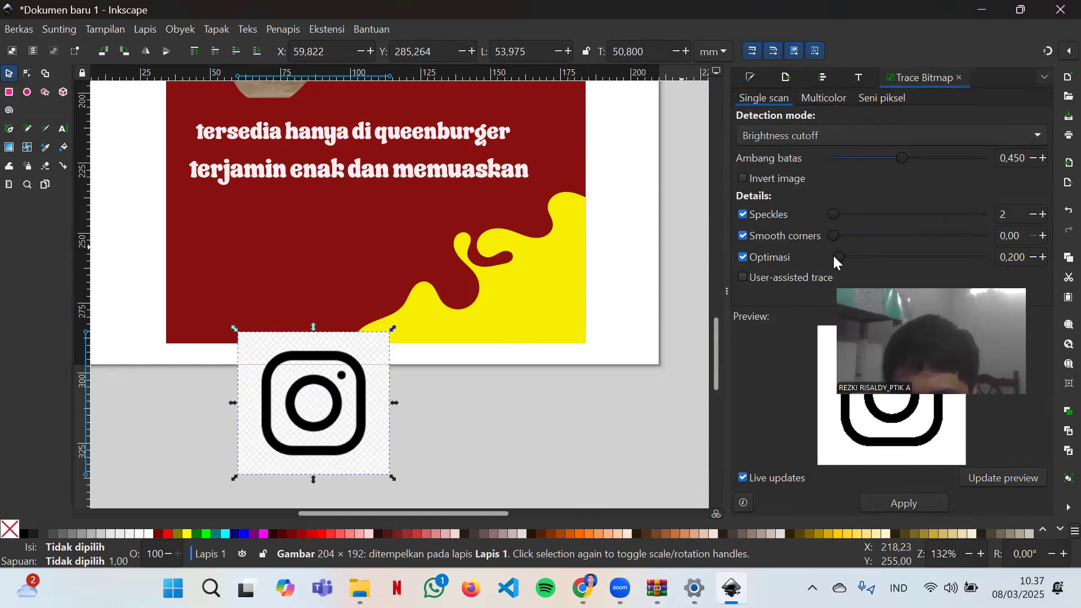
pyautogui.click(889, 100)
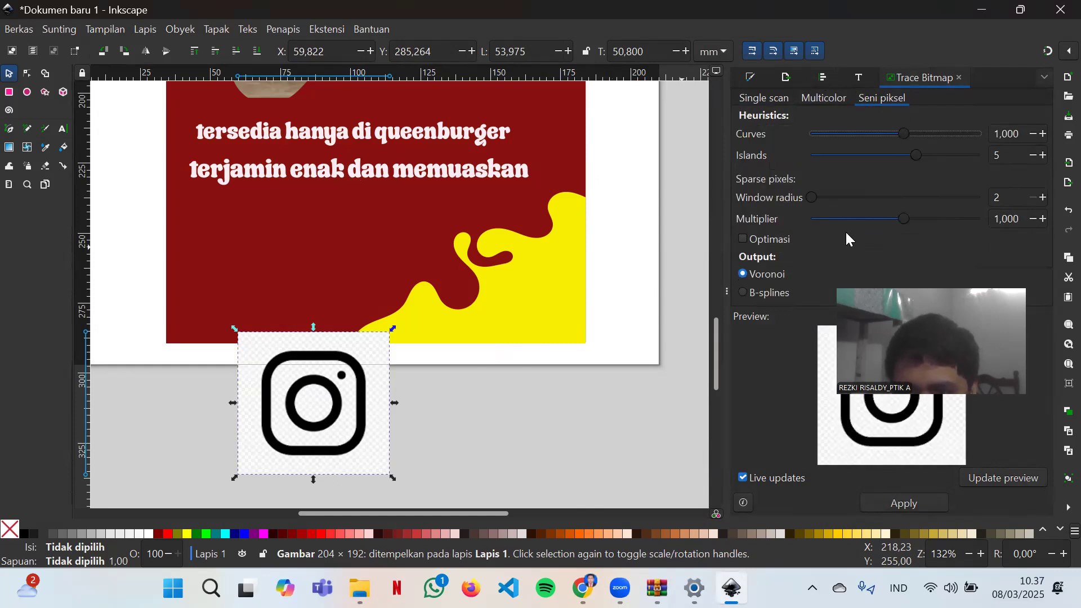
pyautogui.click(823, 97)
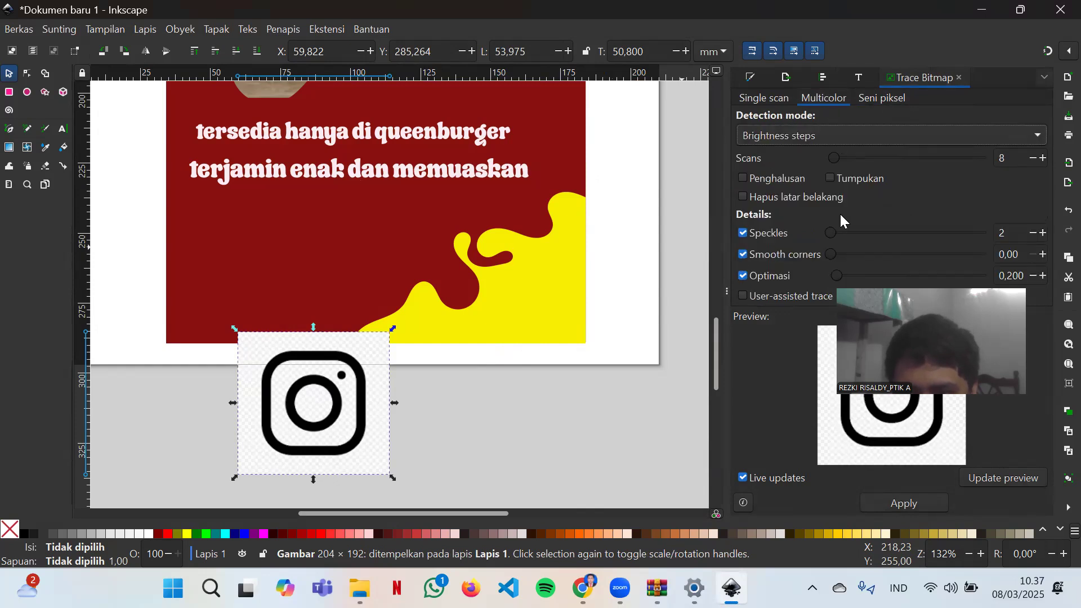
pyautogui.click(801, 197)
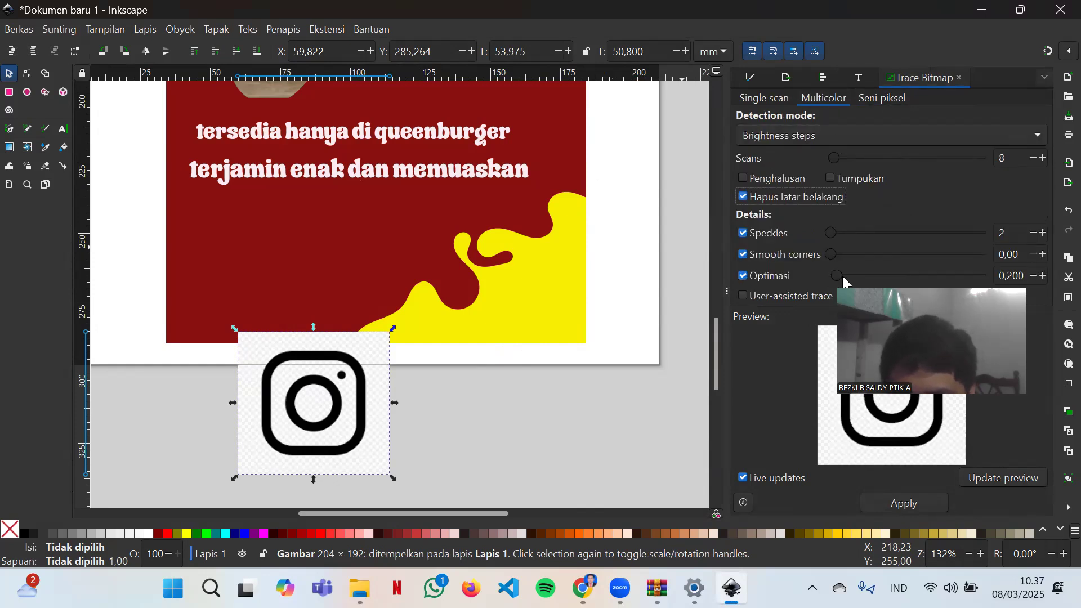
pyautogui.click(917, 506)
# - Move the traced logo about 75 mm to the right of the source image and delete the original bitmap
pyautogui.moveTo(309, 403); pyautogui.dragTo(520, 417)
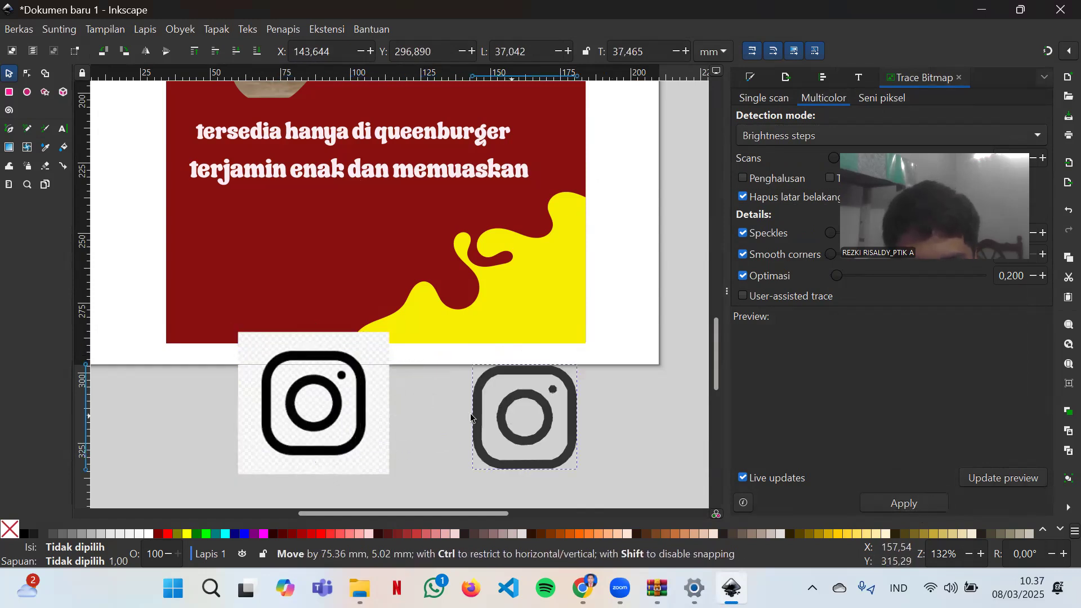
pyautogui.click(336, 416)
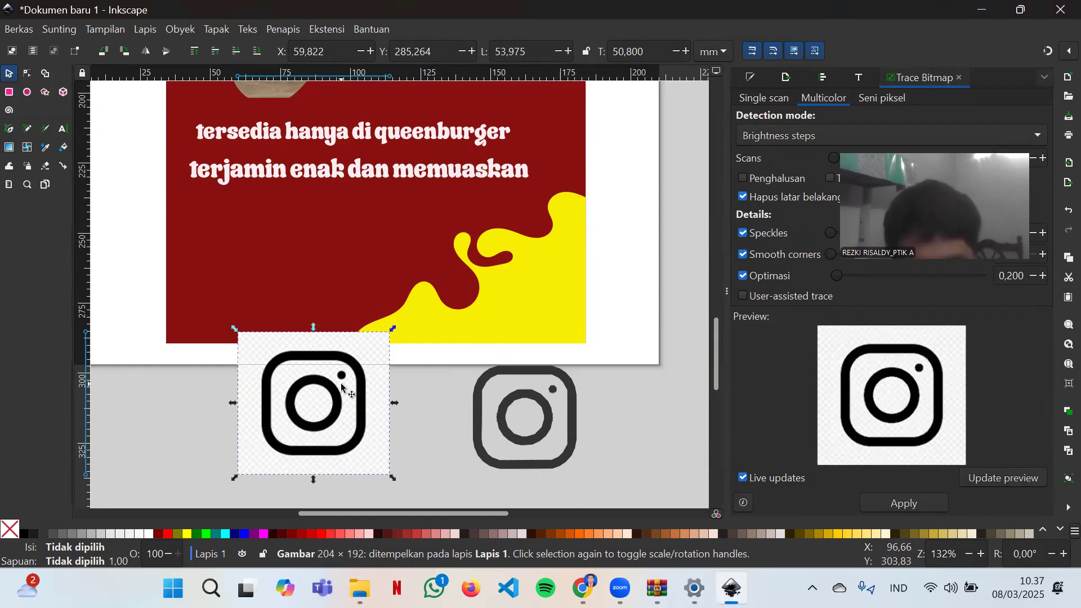
pyautogui.press('Delete')
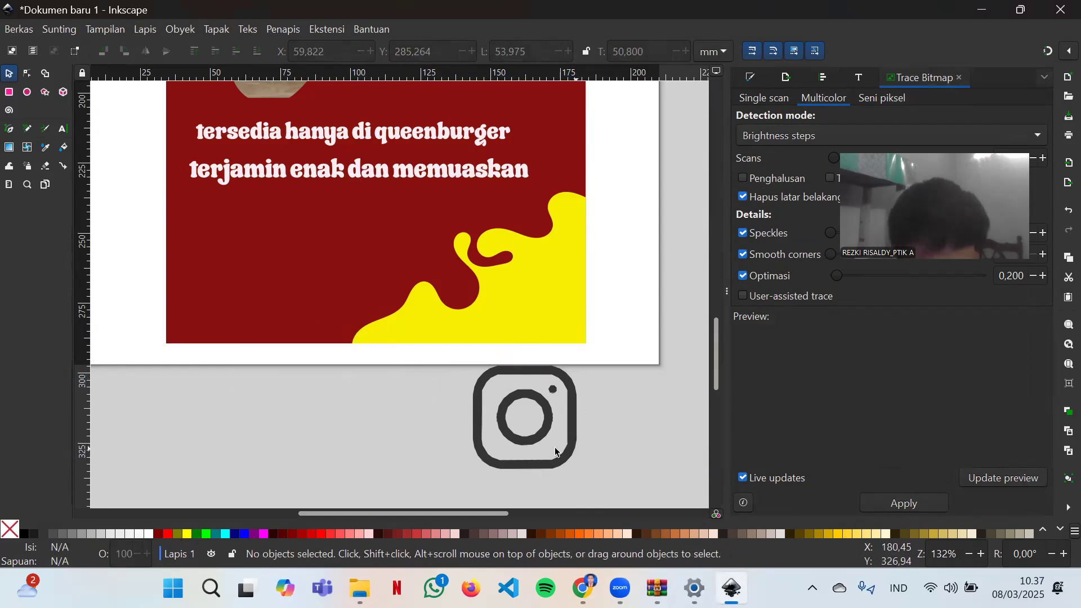
# - Try to trace the vector Instagram logo again with smoothing (Penghalusan) enabled
pyautogui.click(569, 416)
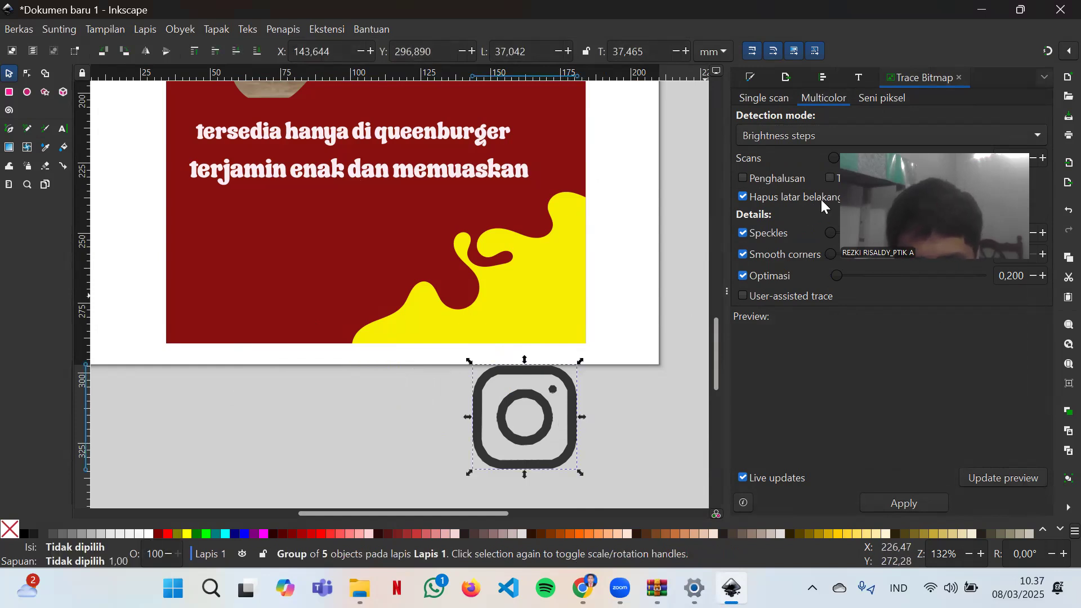
pyautogui.click(637, 384)
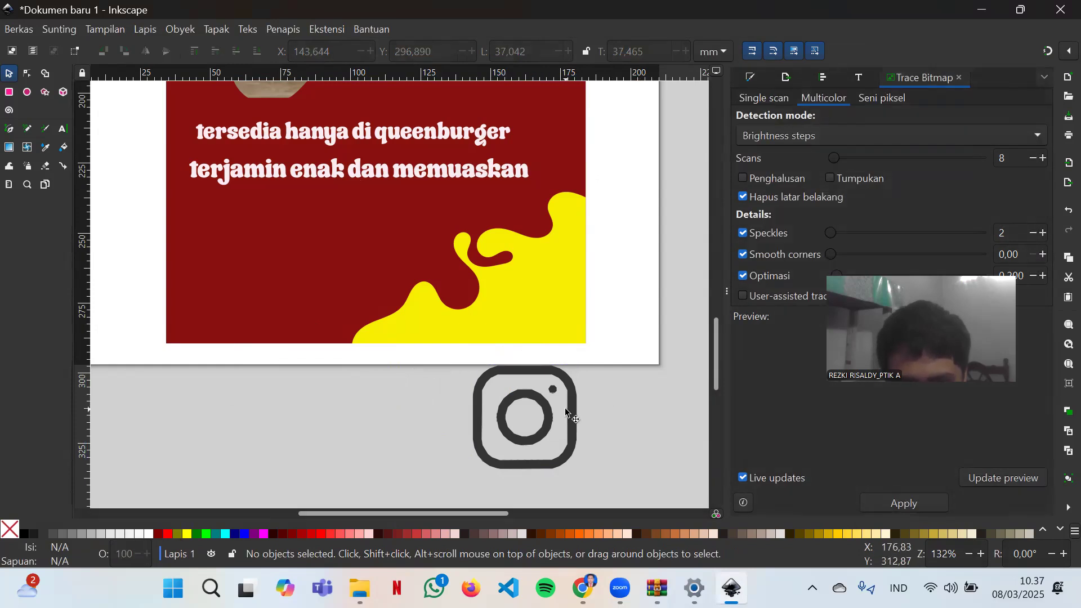
pyautogui.click(565, 407)
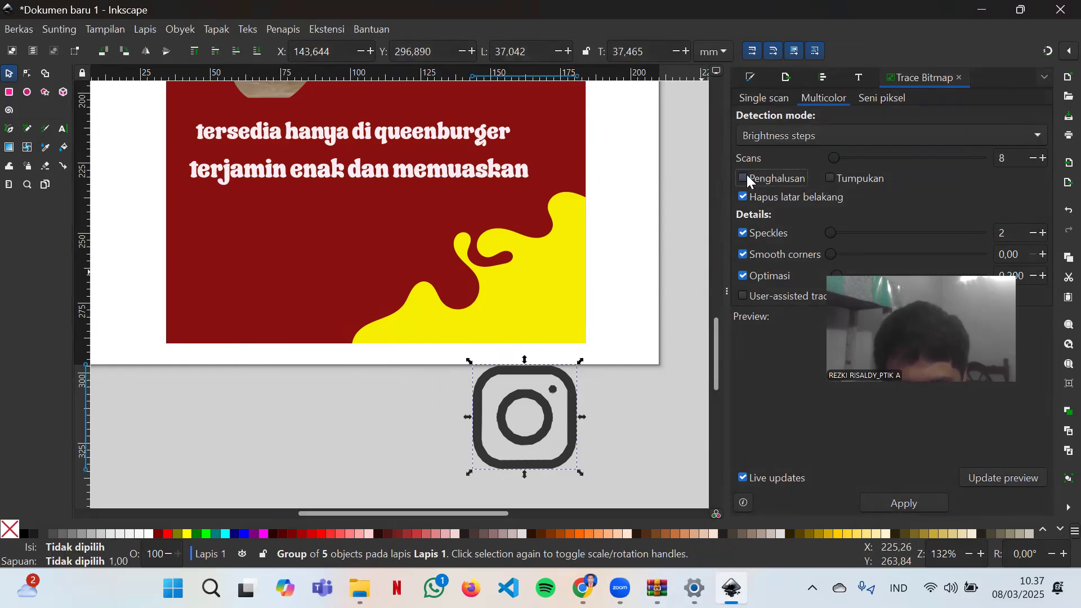
pyautogui.click(899, 498)
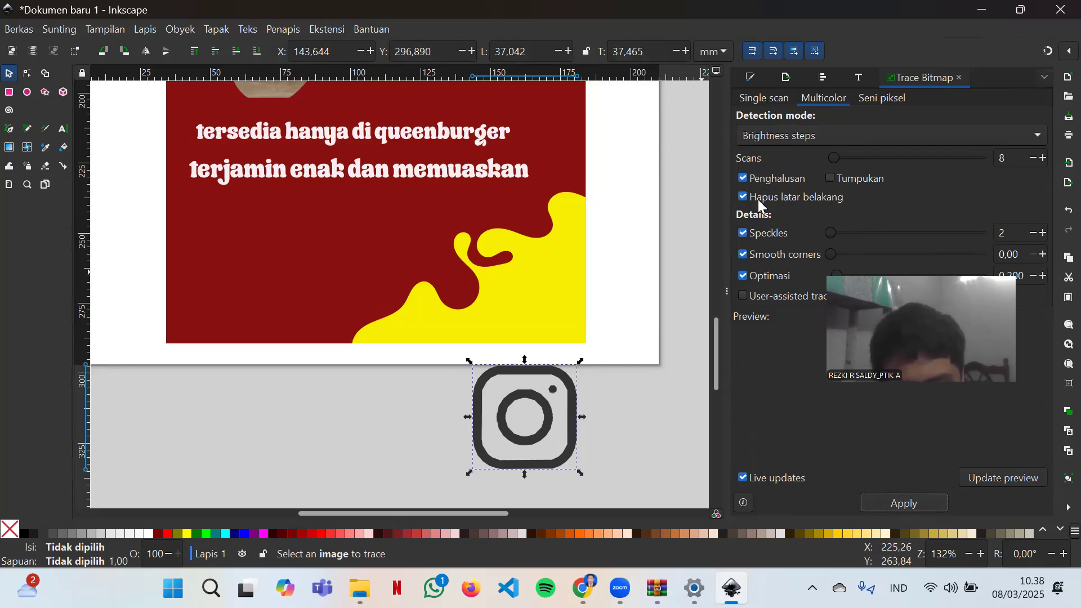
# - Set Trace Bitmap's Speckles to 144, Smooth corners to 0,58 and Optimasi to 1,716, keeping Multicolor mode active with the Instagram logo selected
pyautogui.click(781, 99)
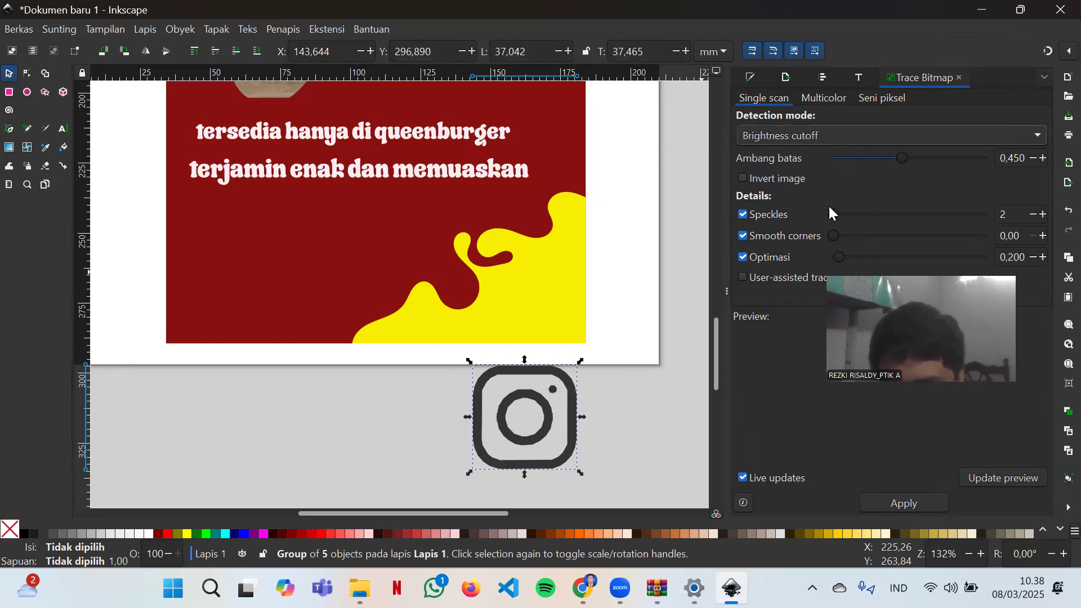
pyautogui.moveTo(844, 239); pyautogui.dragTo(881, 237)
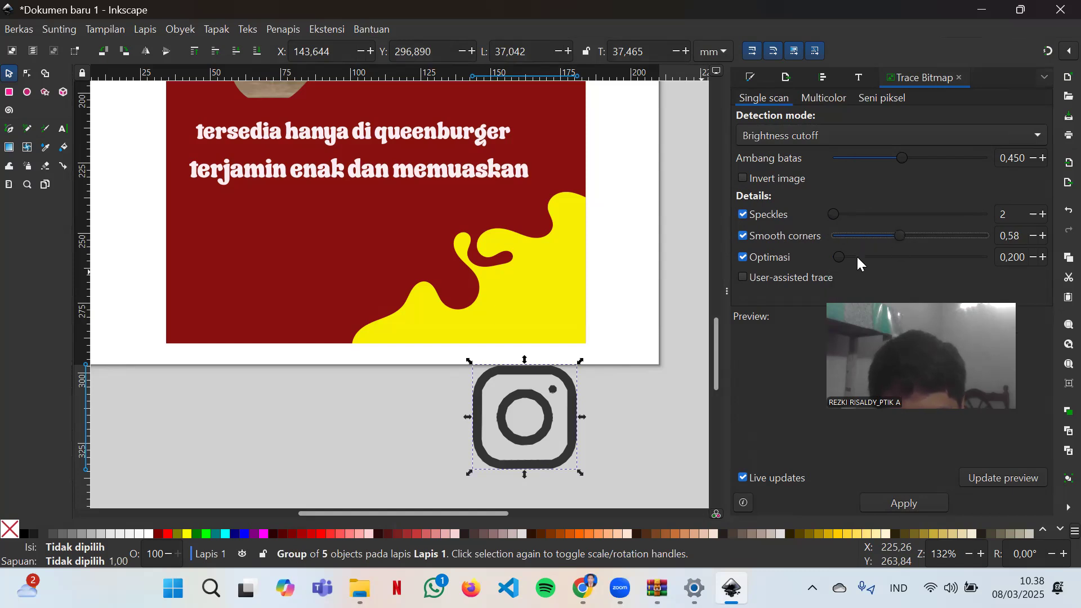
pyautogui.click(887, 256)
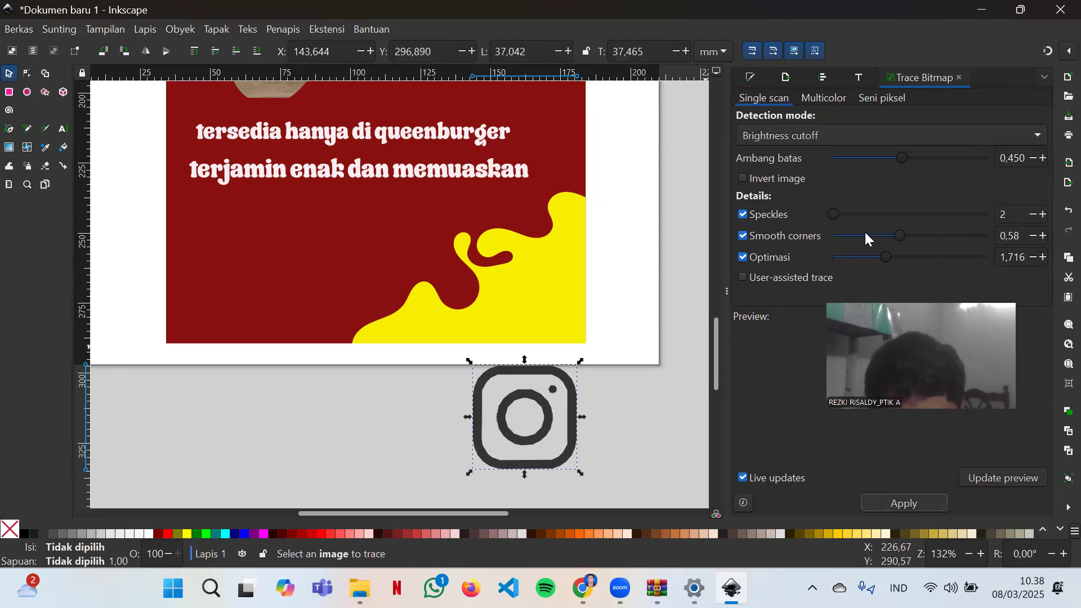
pyautogui.click(856, 218)
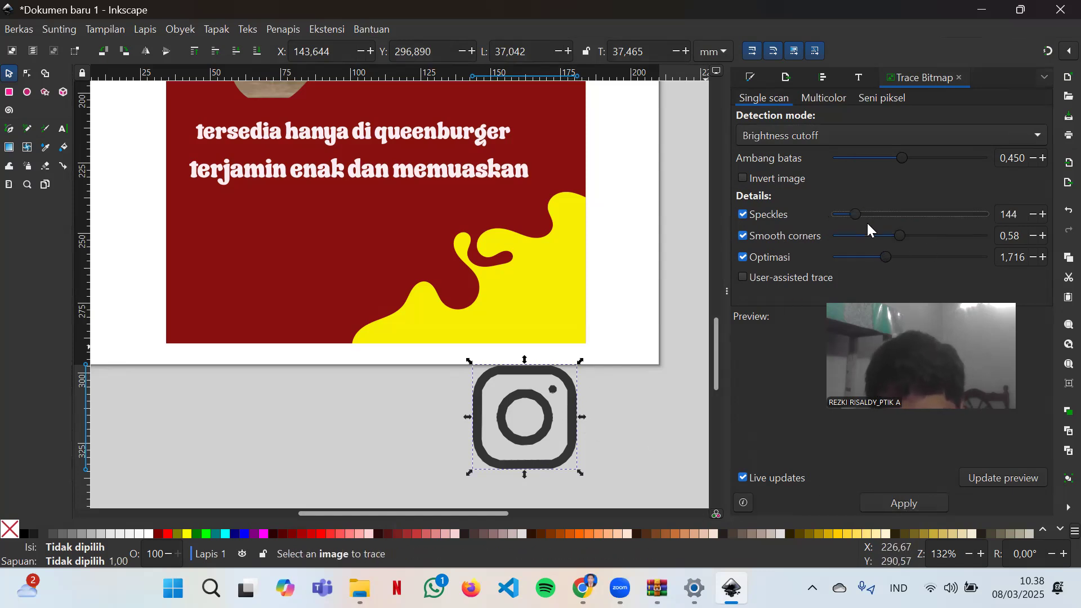
pyautogui.click(515, 391)
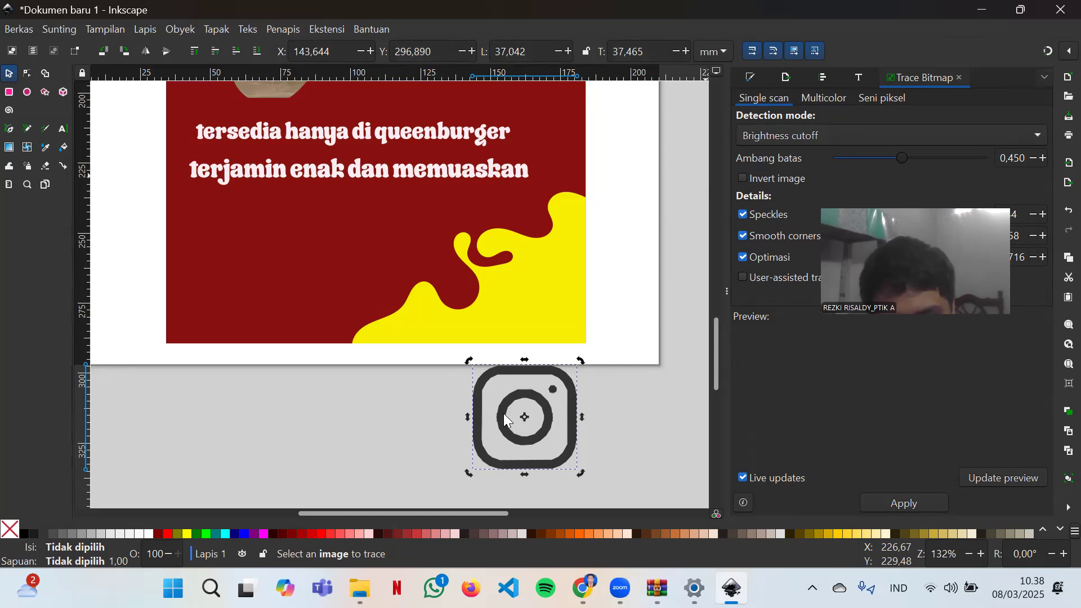
pyautogui.click(428, 410)
pyautogui.click(523, 401)
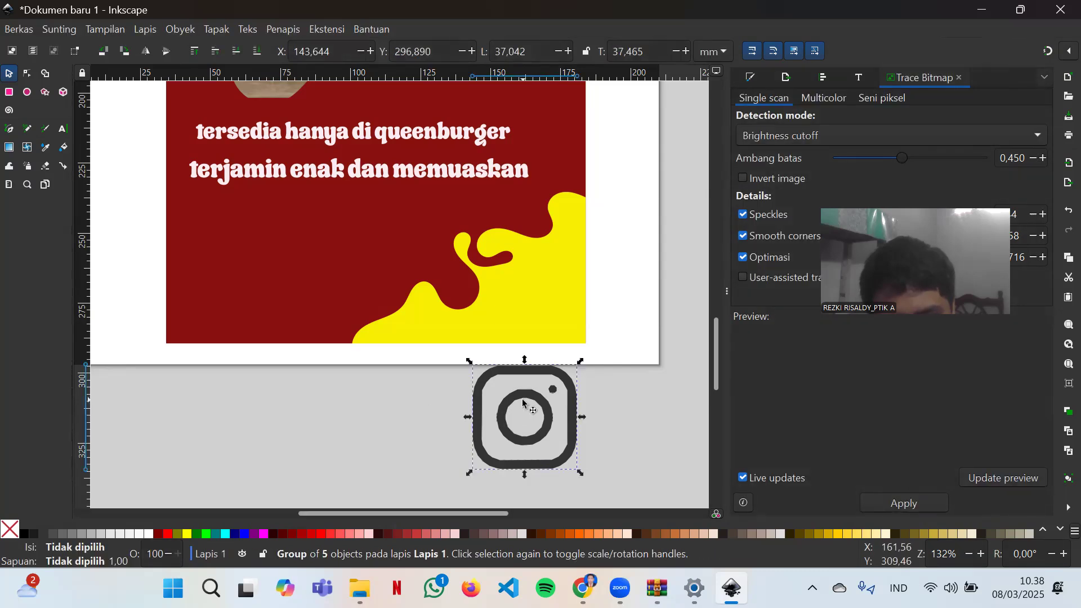
pyautogui.click(825, 97)
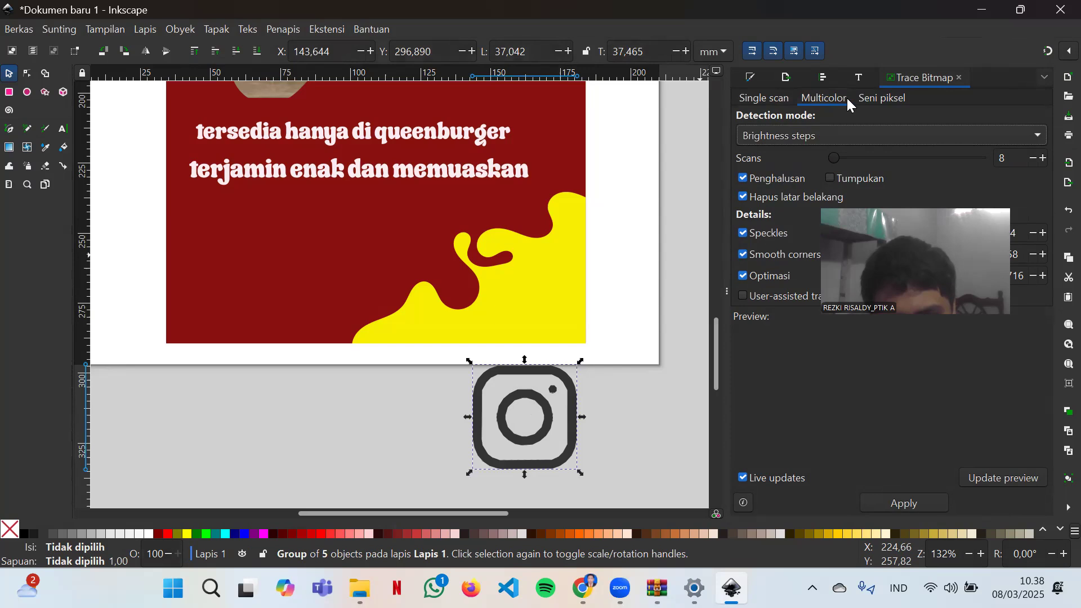
# - Recolour the traced Instagram logo white and shrink it to about 6.4 × 6.5 mm near the red panel's lower-left corner
pyautogui.click(150, 535)
pyautogui.moveTo(557, 430); pyautogui.dragTo(416, 401)
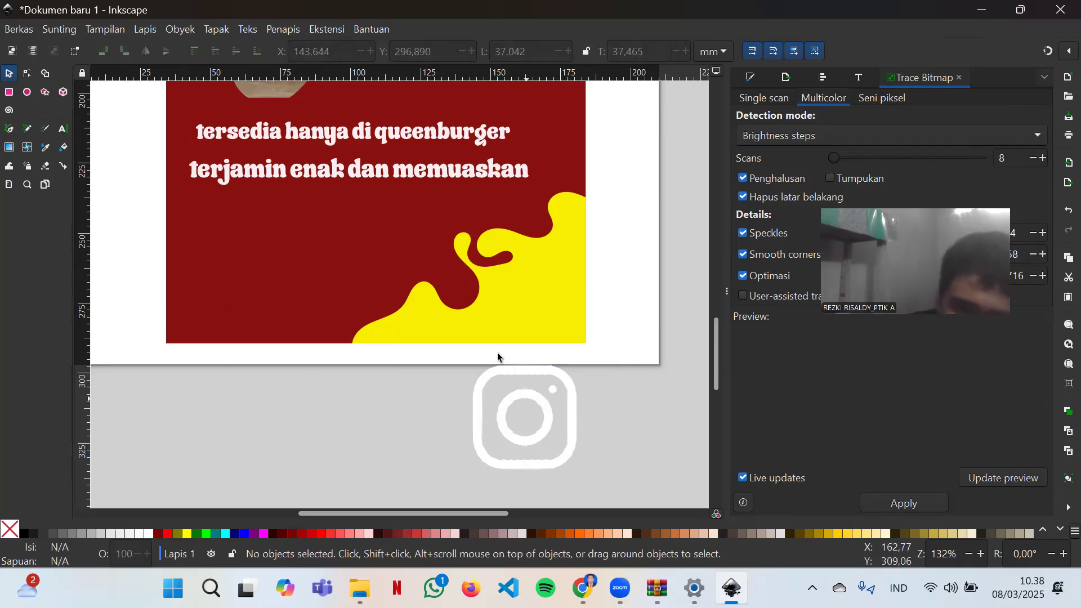
pyautogui.click(519, 372)
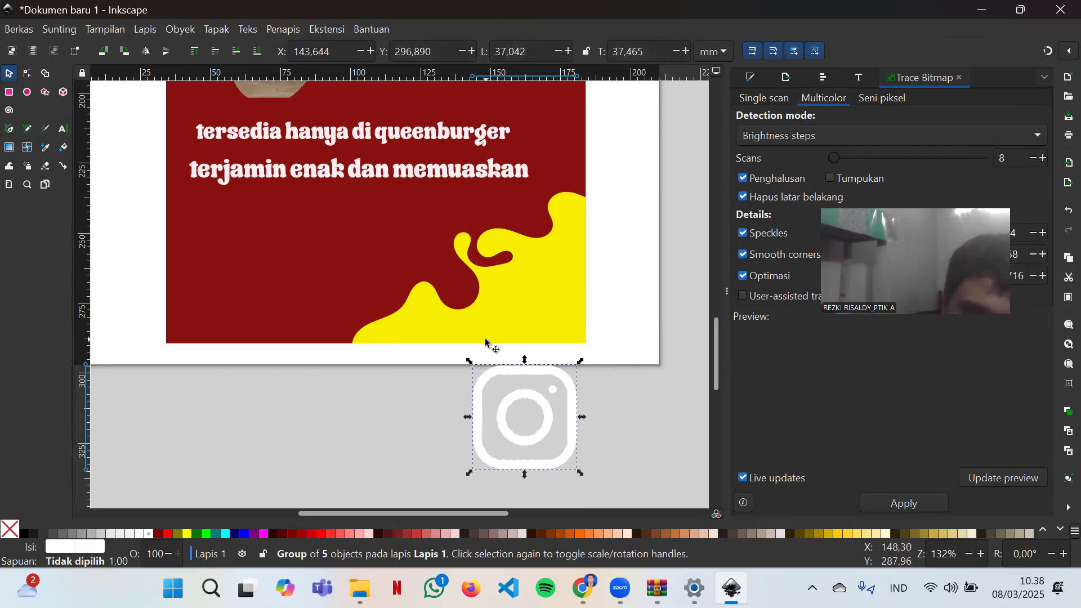
pyautogui.moveTo(487, 377); pyautogui.dragTo(181, 303)
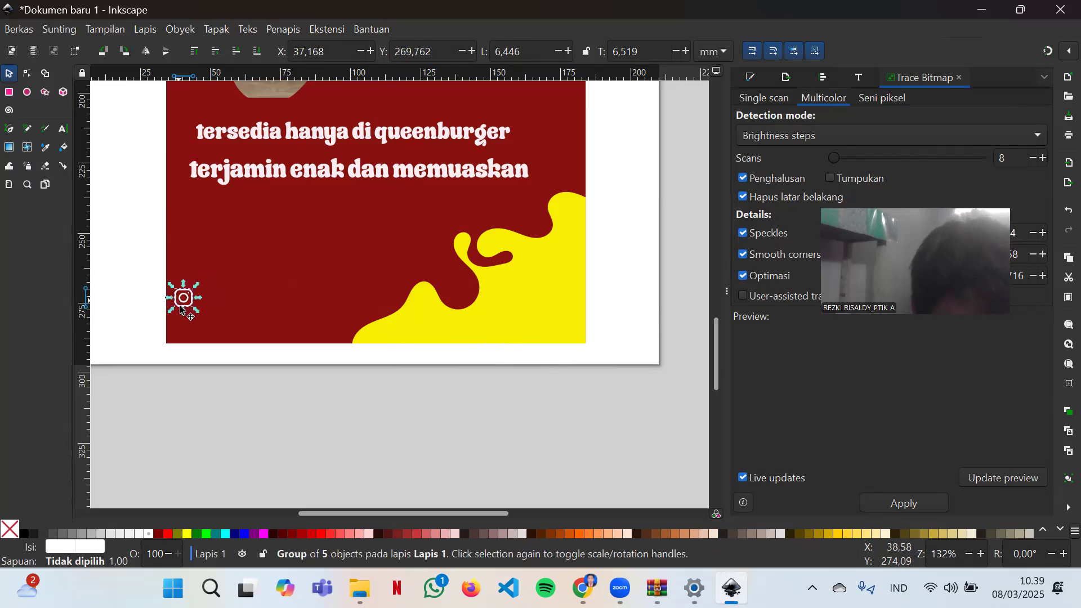
pyautogui.click(219, 377)
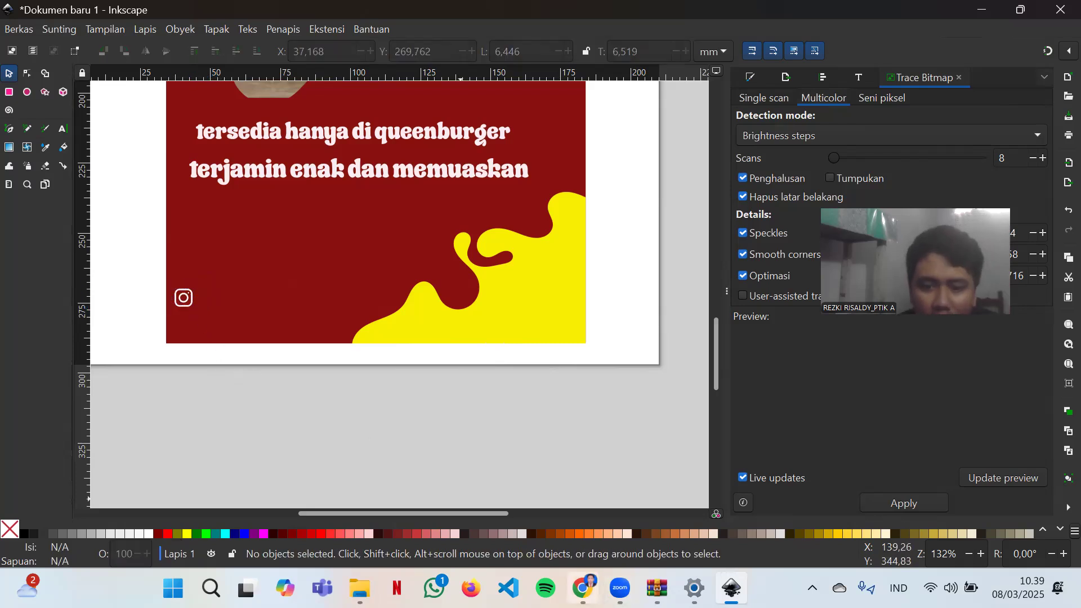
# - Switch to Chrome and search Google for "logo whatsapp"
pyautogui.click(583, 589)
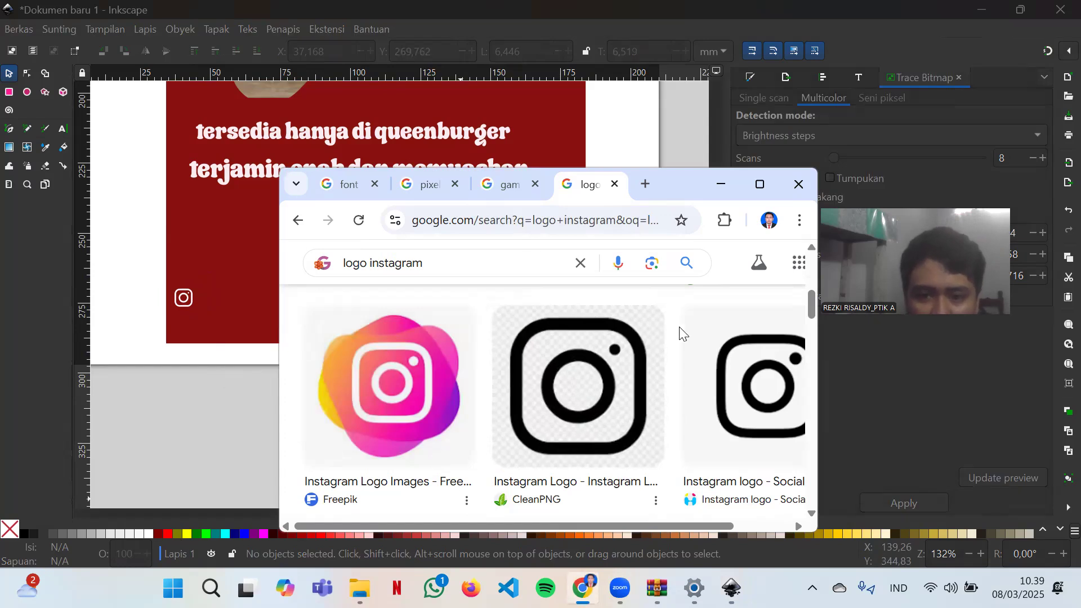
pyautogui.scroll(-1, 681, 333)
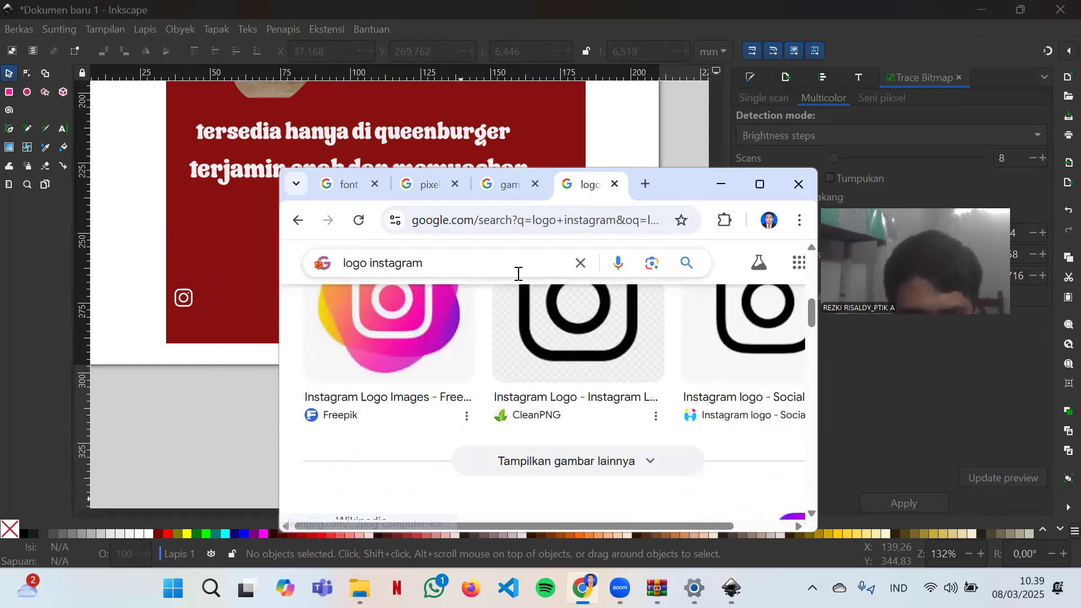
pyautogui.moveTo(516, 273); pyautogui.dragTo(248, 325)
pyautogui.press('BackSpace')
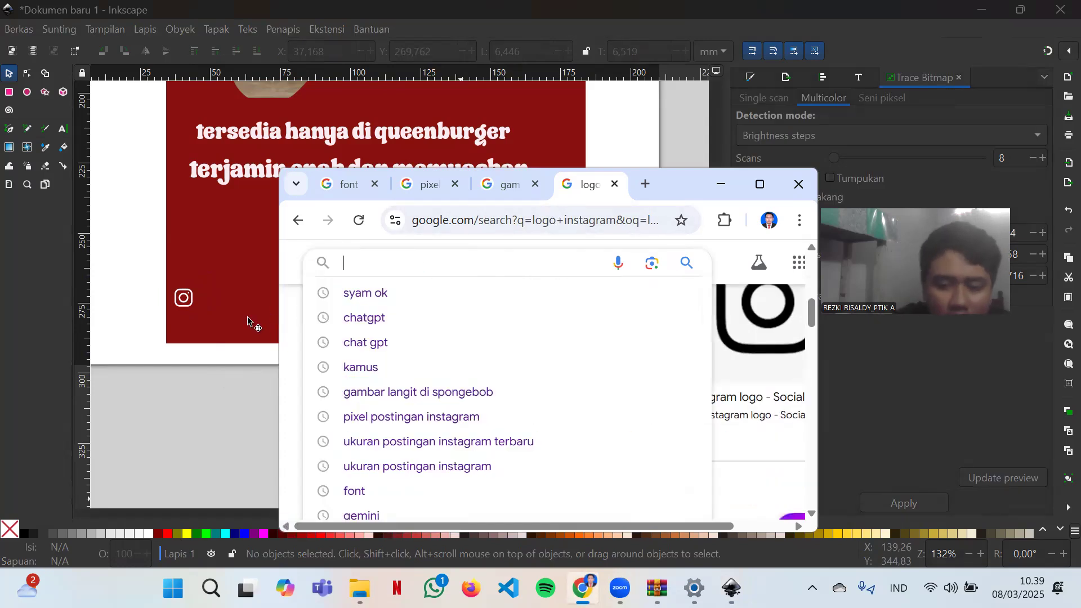
pyautogui.write('logo whas')
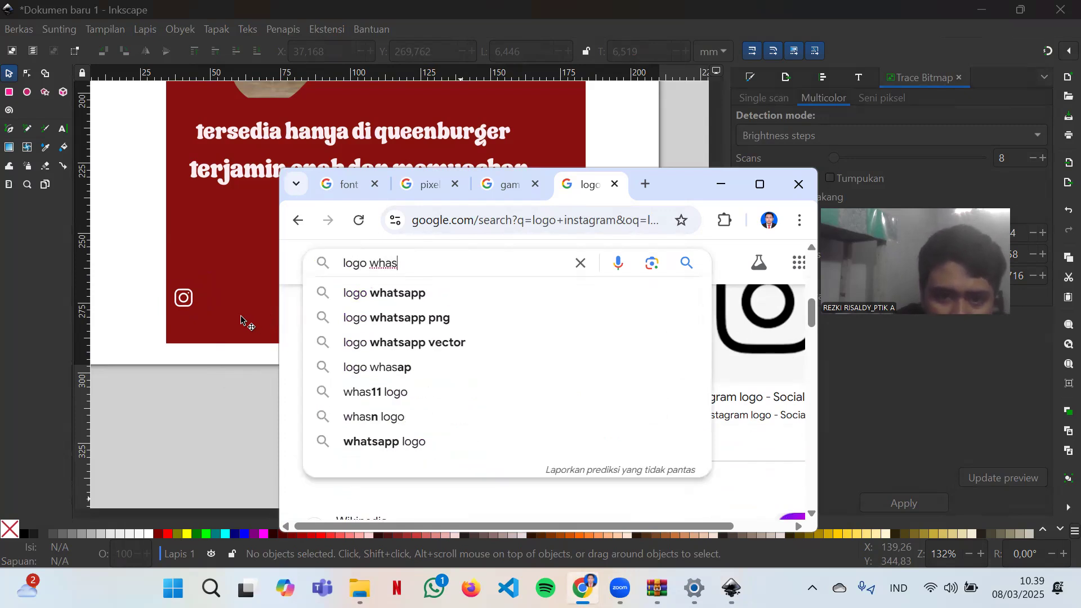
pyautogui.click(393, 304)
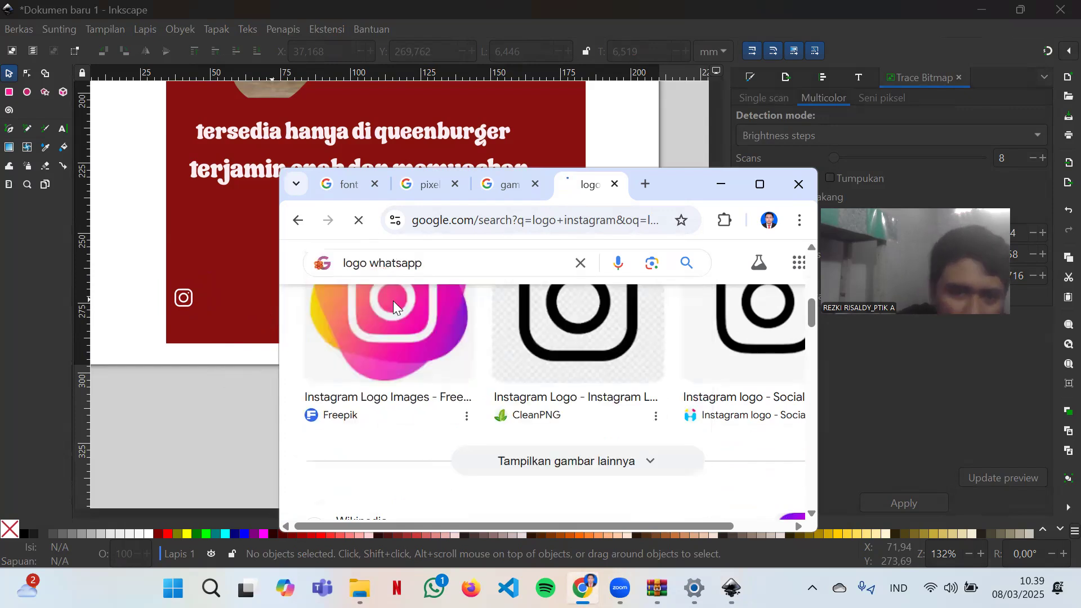
# - Copy the black WhatsApp logo image from the Seeklogo result and paste it onto the poster in Inkscape
pyautogui.scroll(-3, 523, 413)
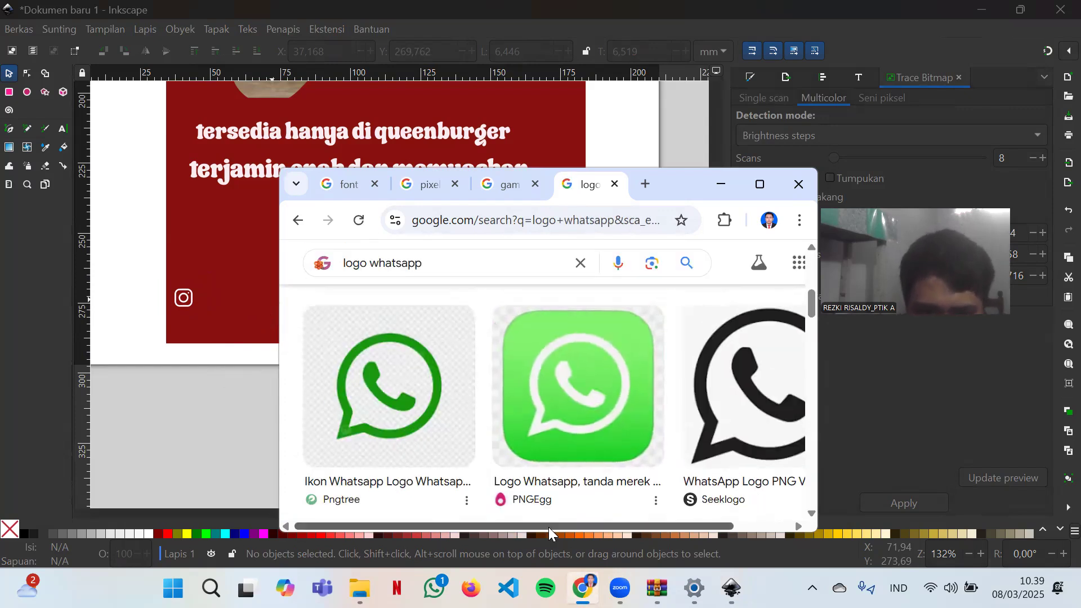
pyautogui.moveTo(548, 527); pyautogui.dragTo(650, 522)
pyautogui.scroll(2, 692, 465)
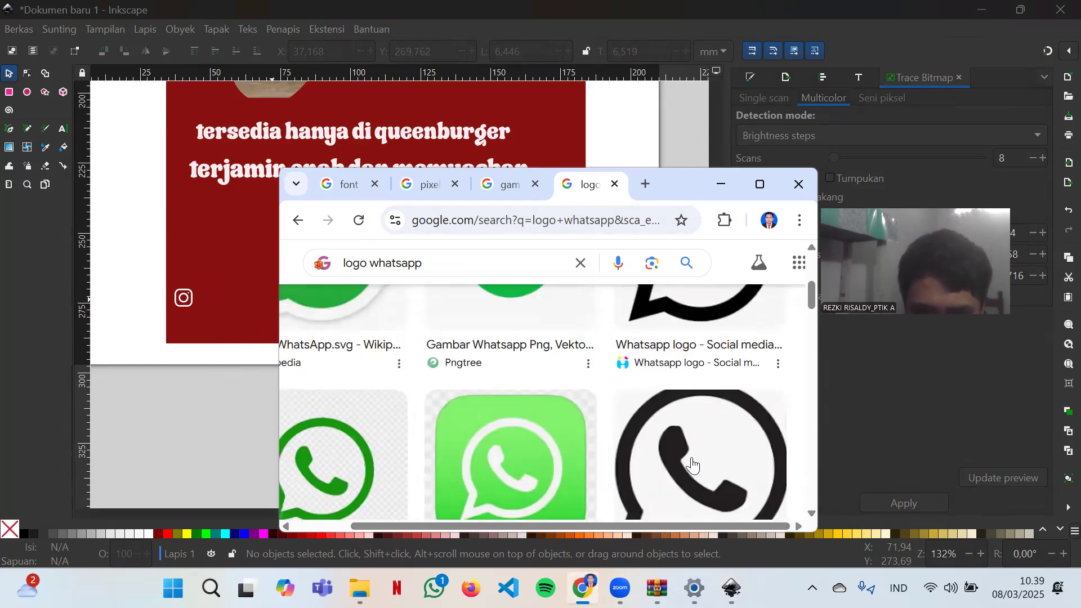
pyautogui.rightClick(693, 465)
pyautogui.press('Return')
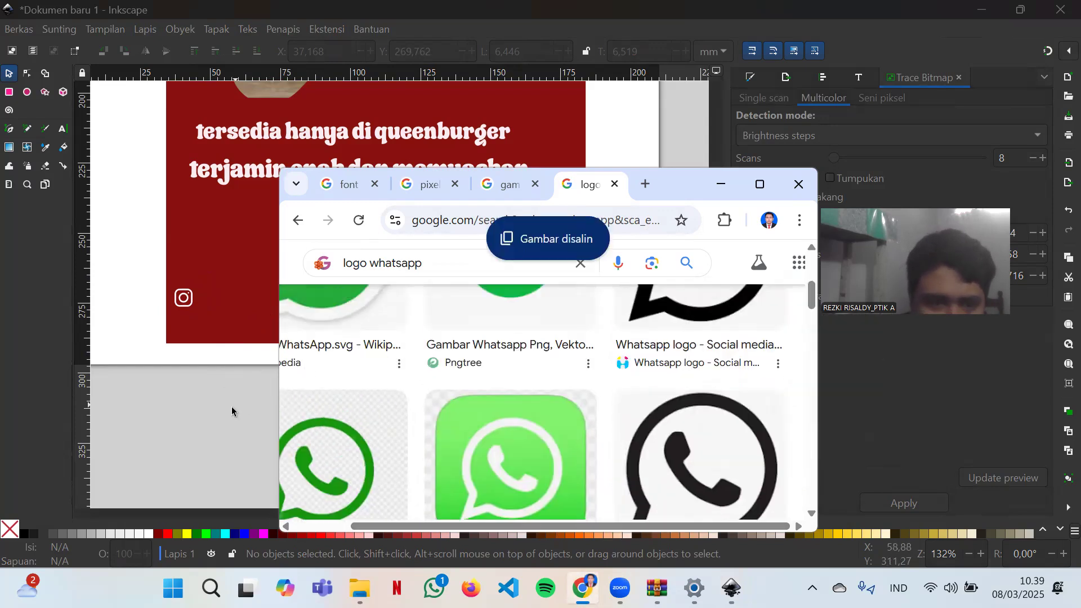
pyautogui.click(232, 411)
pyautogui.hotkey('ctrl', 'v')
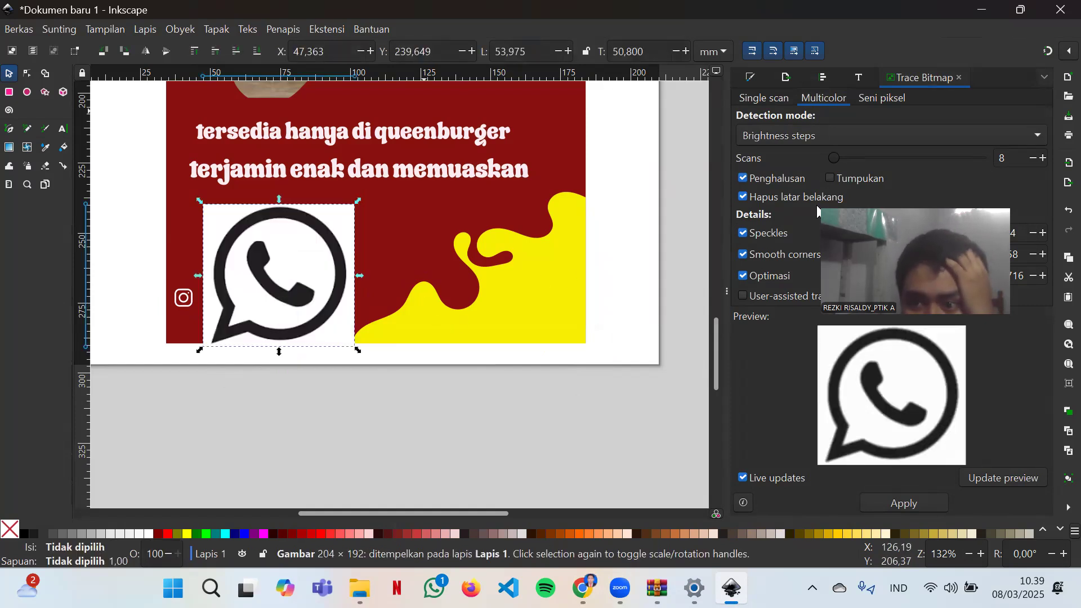
# - Trace the pasted WhatsApp logo in Multicolor mode with Brightness steps and 8 scans, moving the trace aside and deleting the original bitmap
pyautogui.click(929, 496)
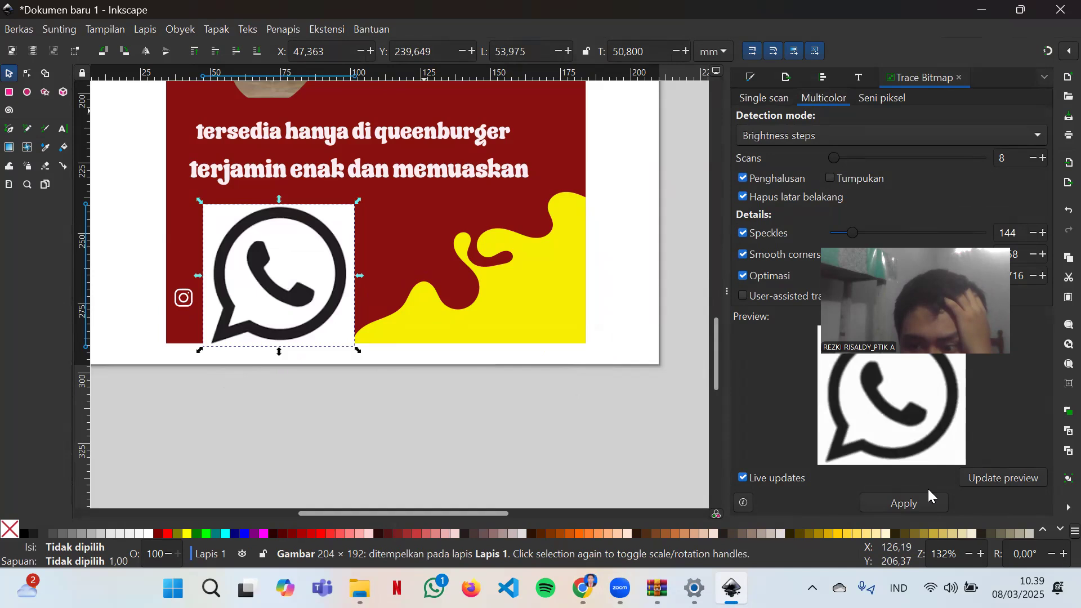
pyautogui.moveTo(343, 312)
pyautogui.mouseDown()
pyautogui.moveTo(438, 334)
pyautogui.moveTo(481, 388)
pyautogui.mouseUp()
pyautogui.moveTo(317, 271); pyautogui.dragTo(336, 281)
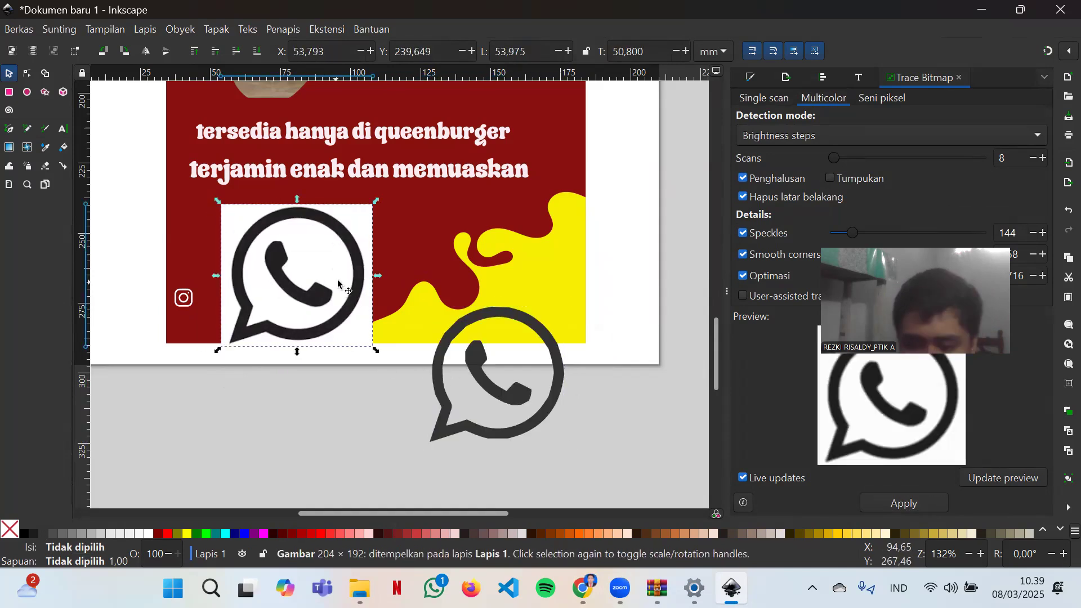
pyautogui.press('Delete')
# - Recolour the traced WhatsApp logo white and shrink it to about 10.3 × 10.3 mm near the red panel's lower-left corner
pyautogui.click(555, 354)
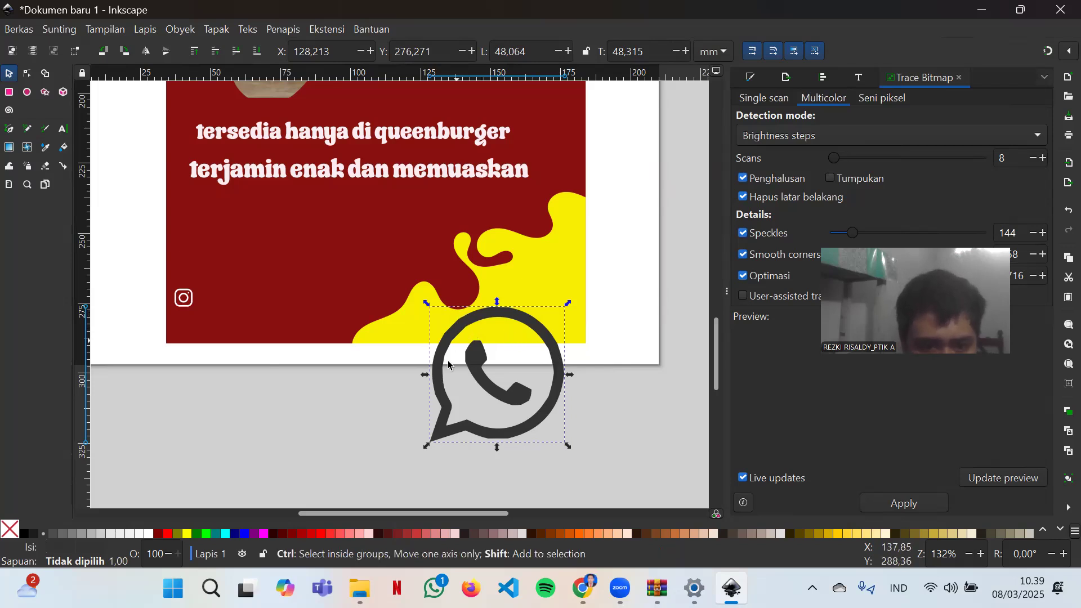
pyautogui.click(151, 534)
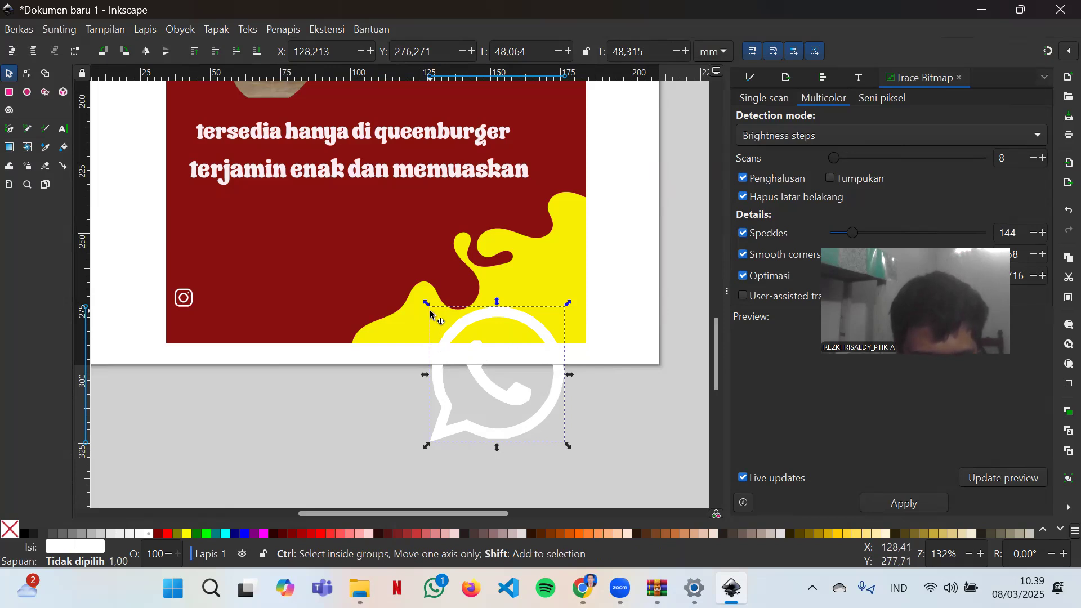
pyautogui.moveTo(426, 305); pyautogui.dragTo(176, 309)
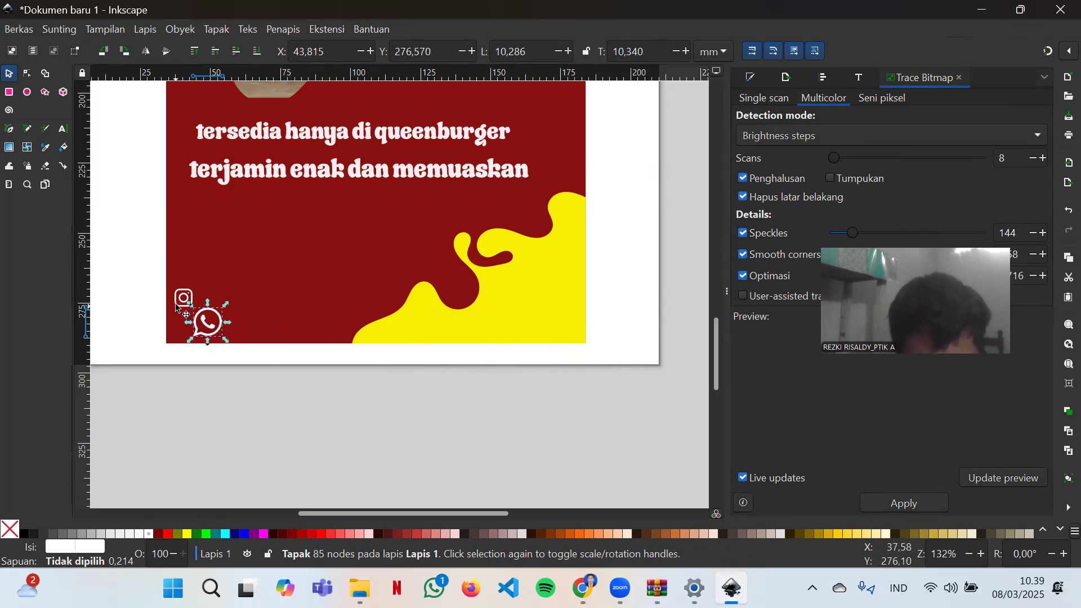
# - Move the WhatsApp logo left so that it sits directly beneath the Instagram logo
pyautogui.scroll(6, 198, 309)
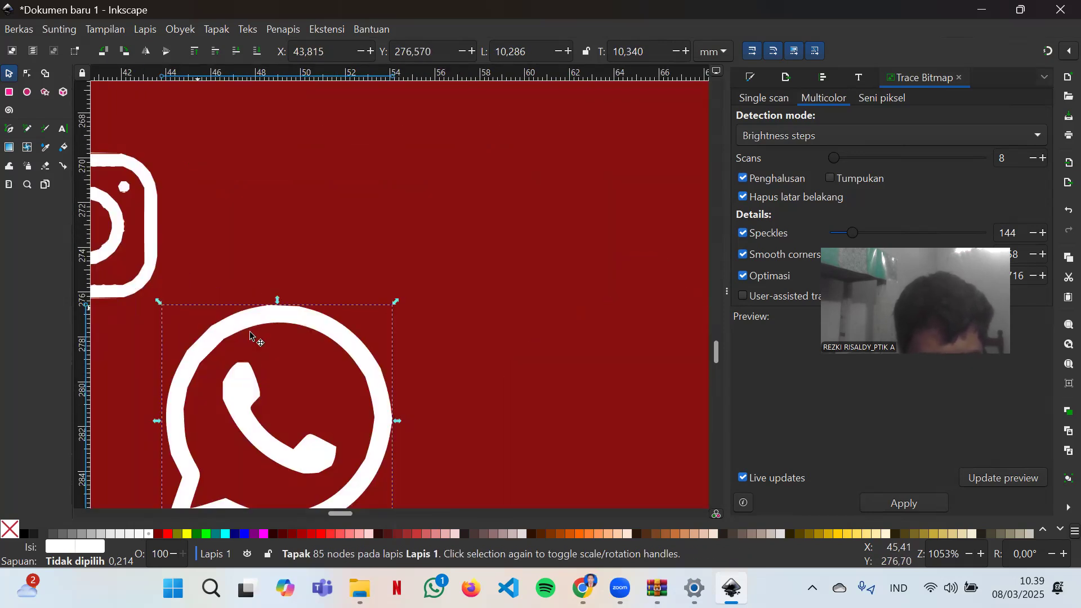
pyautogui.scroll(-2, 387, 453)
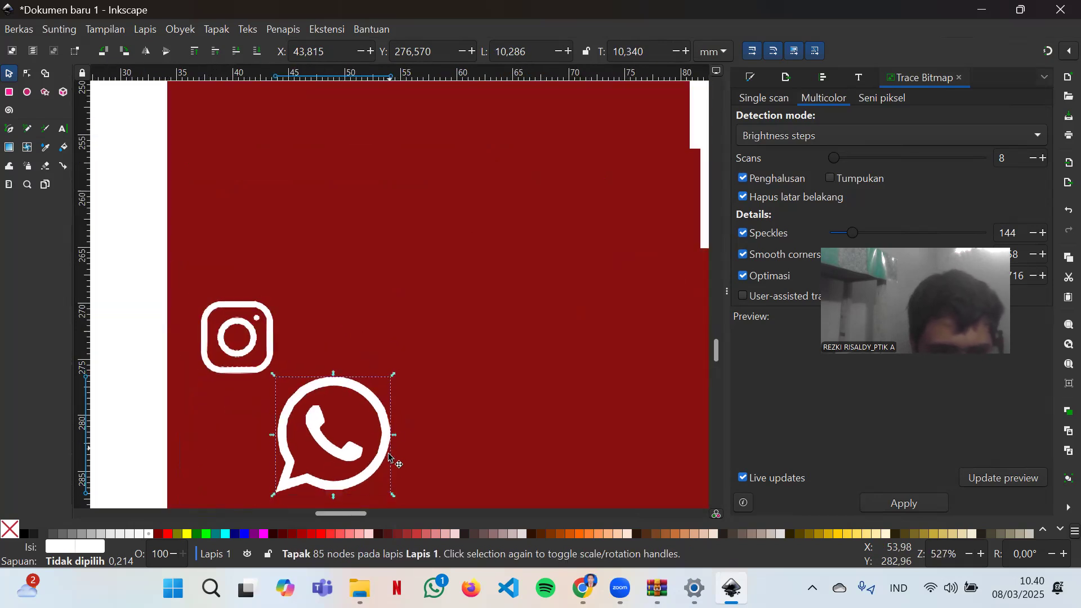
pyautogui.moveTo(354, 513)
pyautogui.mouseDown()
pyautogui.moveTo(321, 508)
pyautogui.moveTo(344, 509)
pyautogui.mouseUp()
pyautogui.moveTo(445, 448); pyautogui.dragTo(371, 466)
# - Try shrinking the WhatsApp logo to about 7.1 × 7.1 mm, and undo that resize and the red background's shift
pyautogui.moveTo(439, 392); pyautogui.dragTo(420, 414)
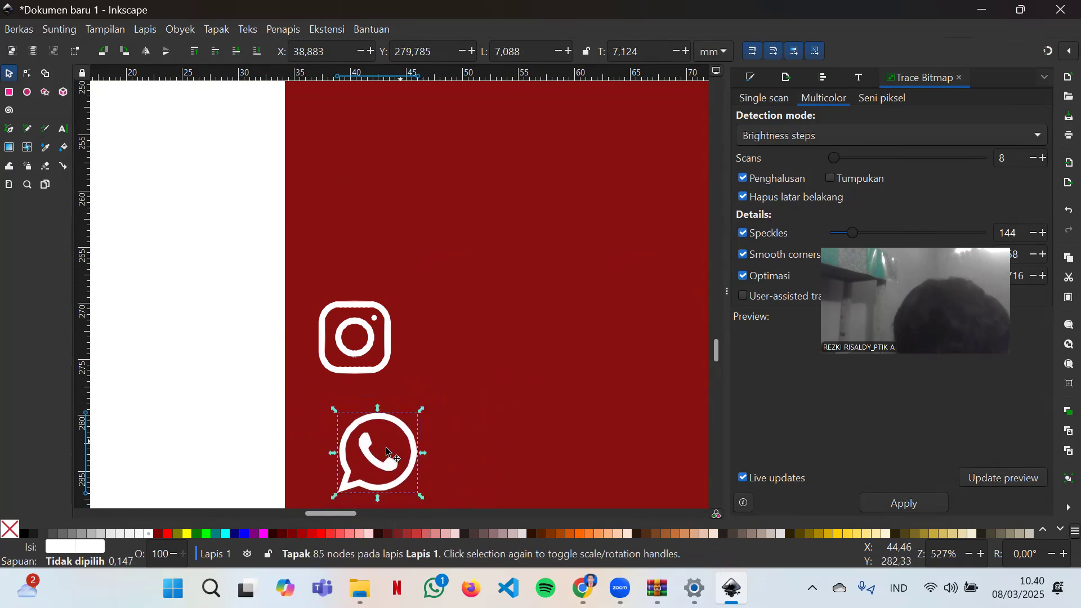
pyautogui.moveTo(375, 449)
pyautogui.mouseDown()
pyautogui.moveTo(355, 442)
pyautogui.moveTo(386, 442)
pyautogui.mouseUp()
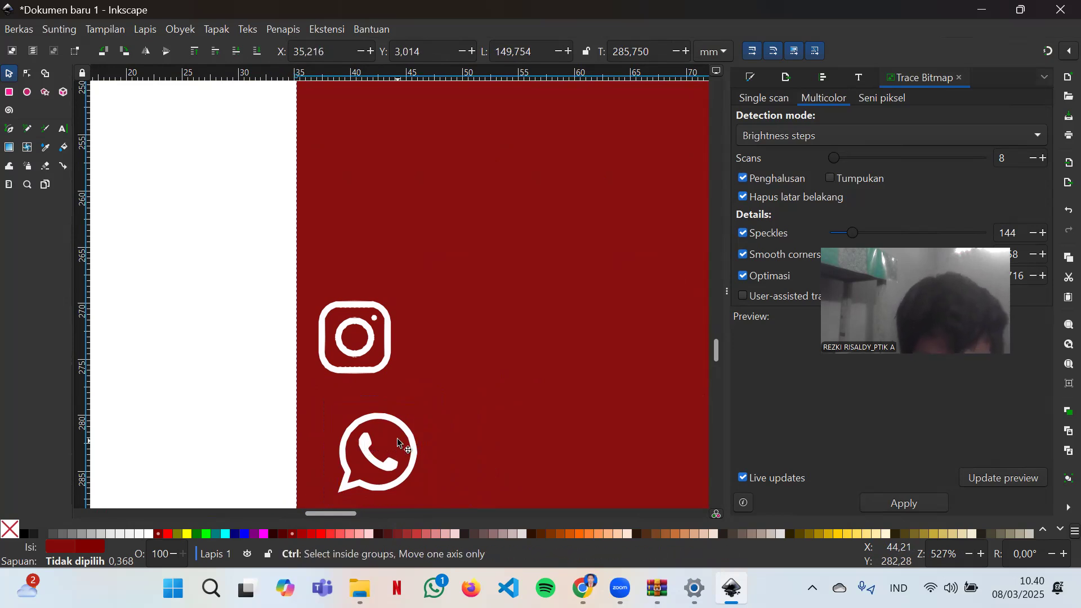
pyautogui.hotkey('ctrl', 'z')
pyautogui.hotkey('ctrl', 'z')
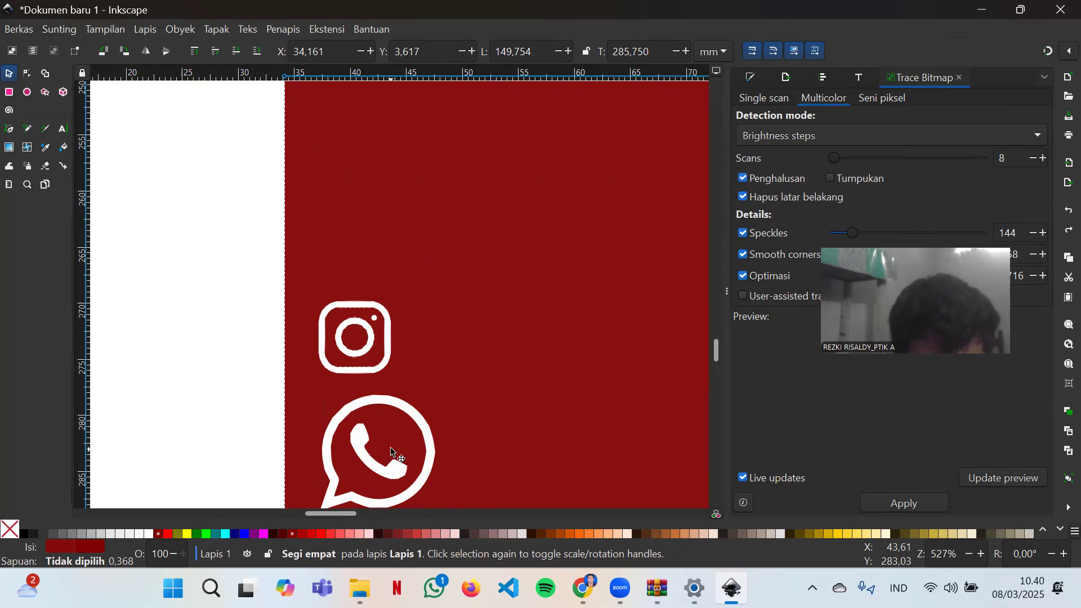
# - Shrink the WhatsApp logo to about 7.5 × 7.5 mm and align it under the Instagram logo, leaving nothing selected
pyautogui.click(434, 446)
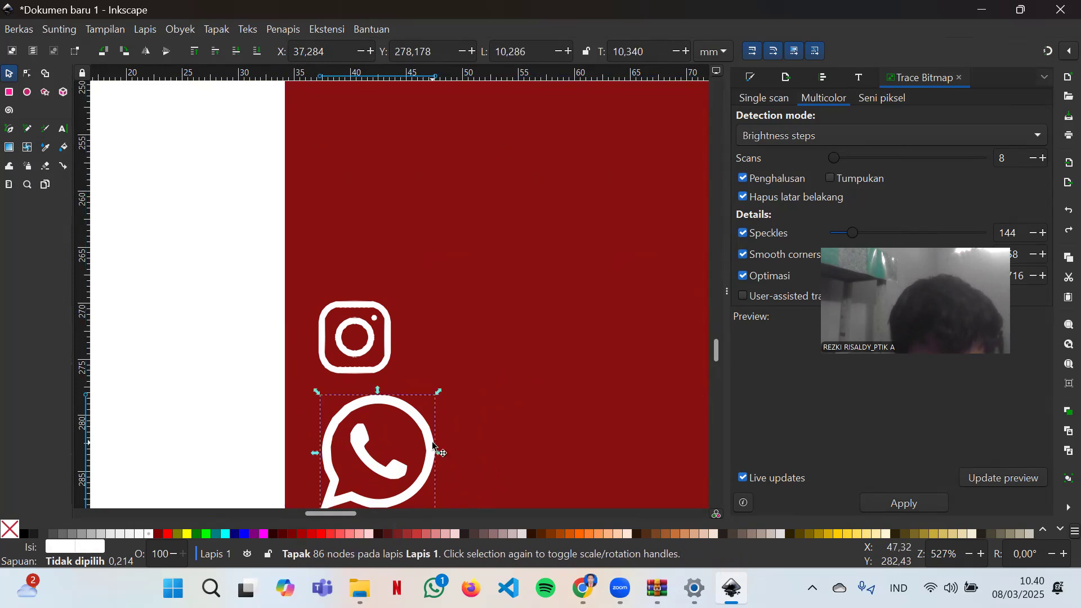
pyautogui.moveTo(438, 396); pyautogui.dragTo(424, 410)
pyautogui.moveTo(370, 441); pyautogui.dragTo(406, 448)
pyautogui.click(413, 445)
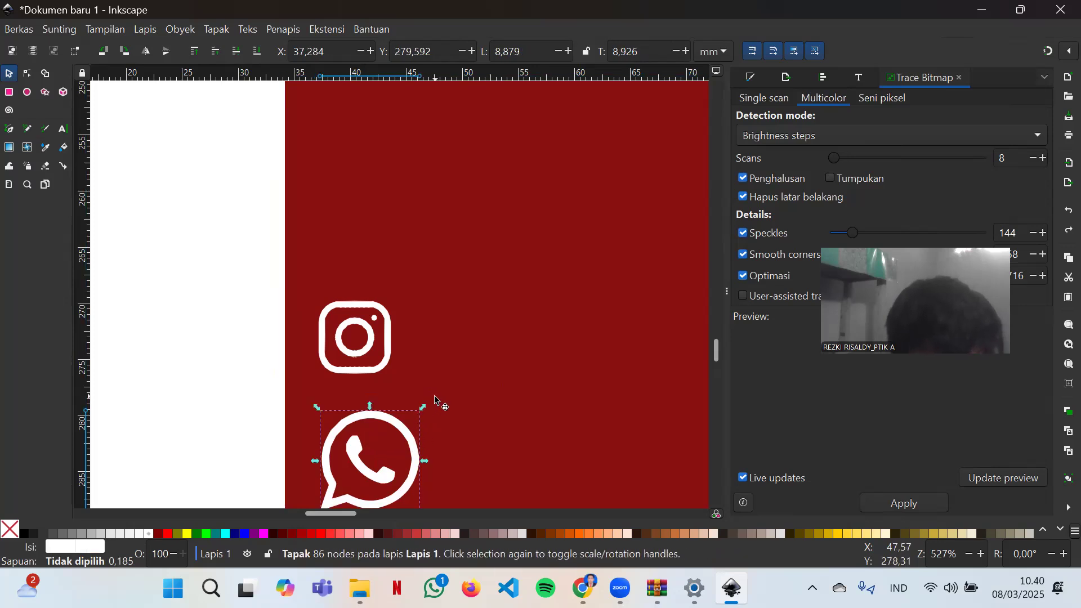
pyautogui.click(419, 423)
pyautogui.click(414, 445)
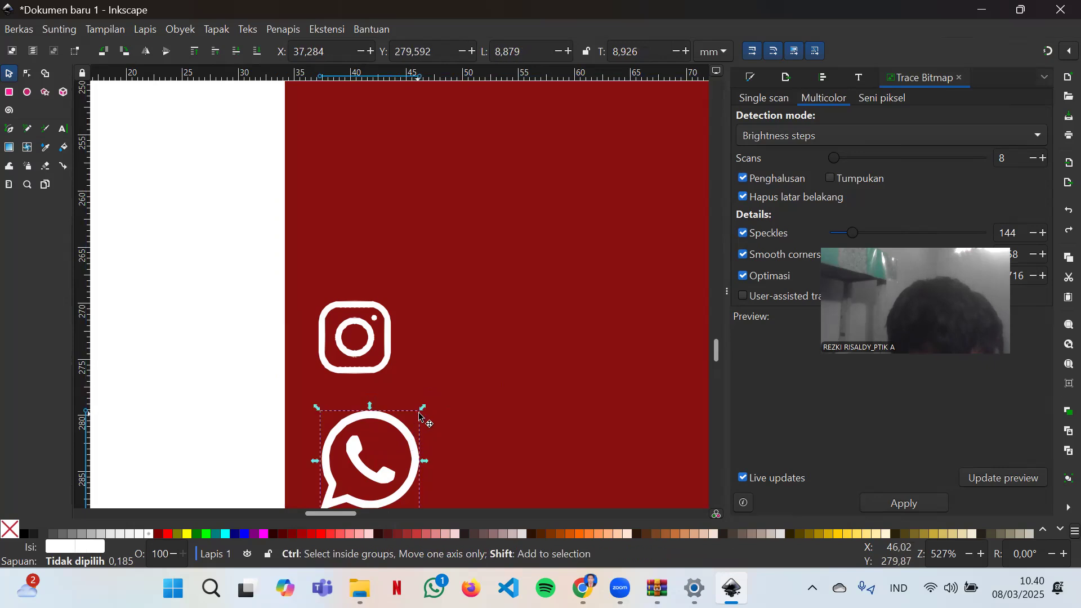
pyautogui.moveTo(423, 410); pyautogui.dragTo(397, 426)
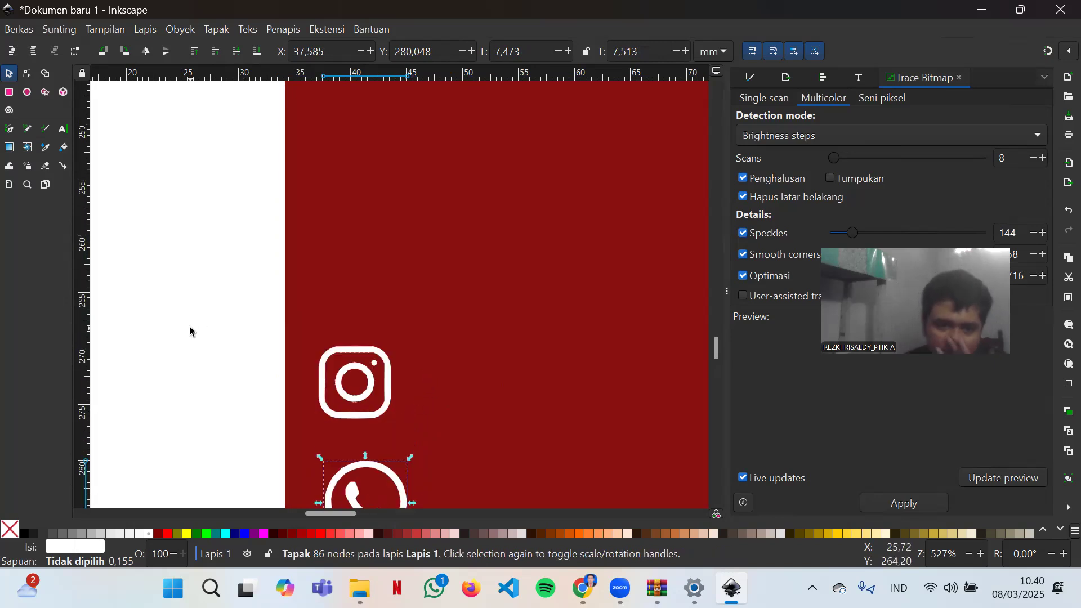
pyautogui.click(200, 316)
pyautogui.scroll(-3, 292, 356)
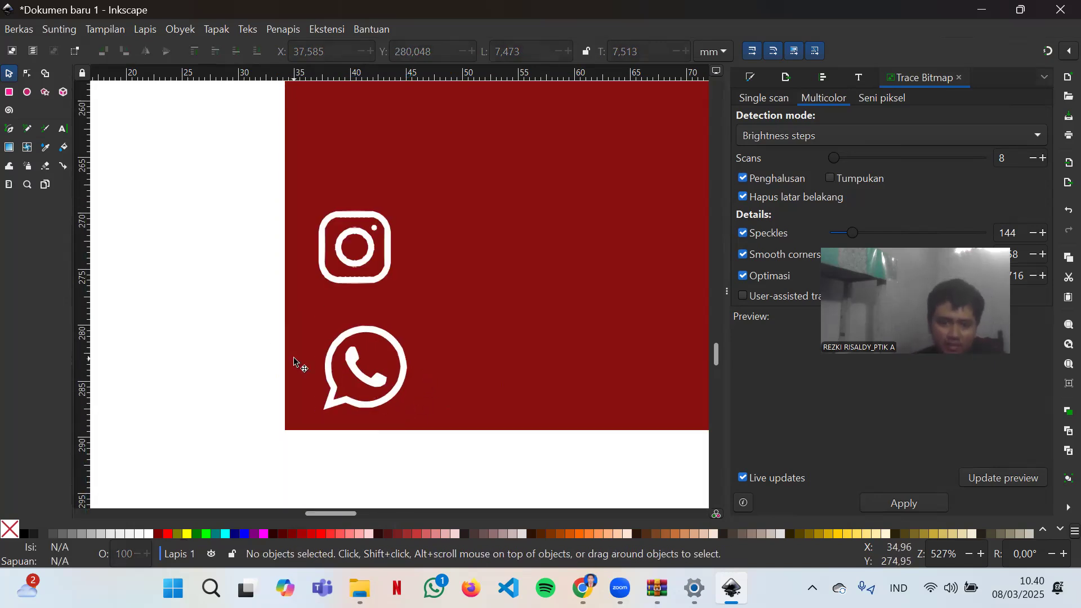
# - Shift the WhatsApp logo slightly left so it lines up beneath the Instagram logo, leaving nothing selected
pyautogui.click(403, 360)
pyautogui.moveTo(403, 359)
pyautogui.mouseDown()
pyautogui.moveTo(386, 241)
pyautogui.moveTo(388, 358)
pyautogui.mouseUp()
pyautogui.click(174, 318)
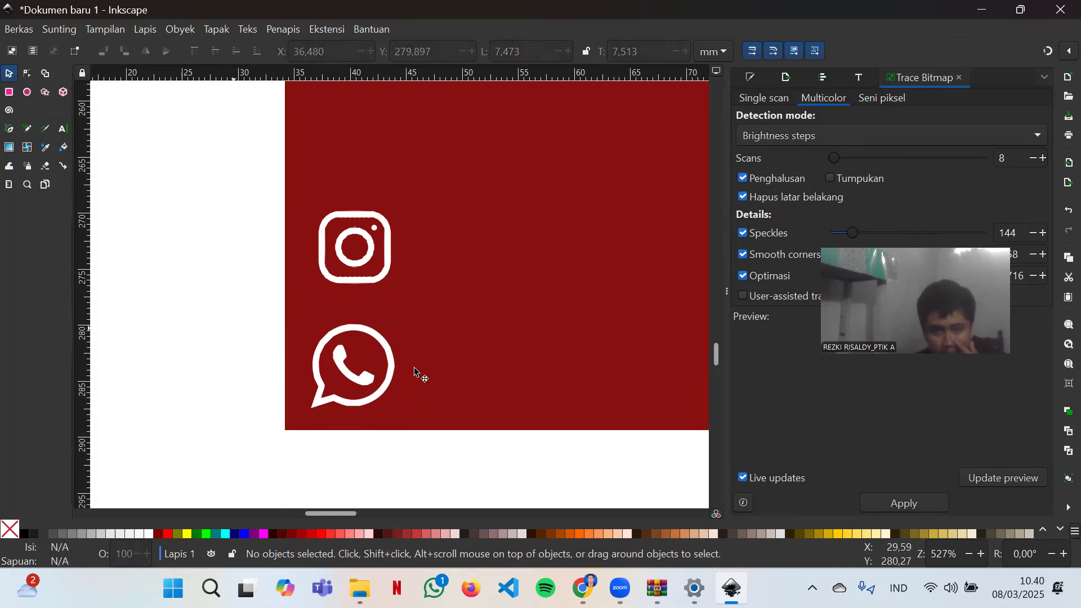
pyautogui.click(62, 129)
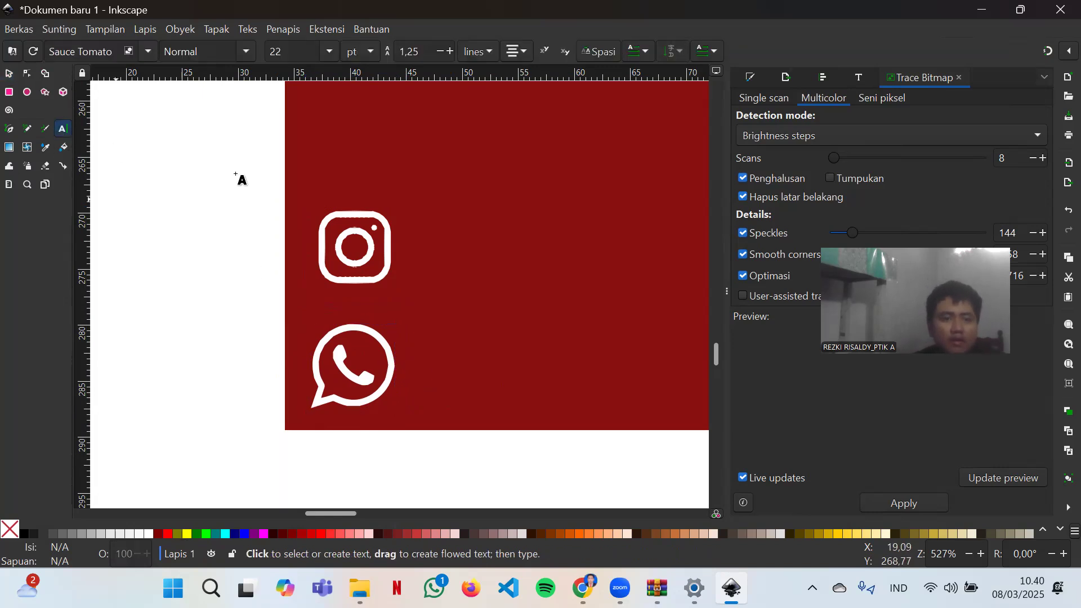
pyautogui.click(433, 255)
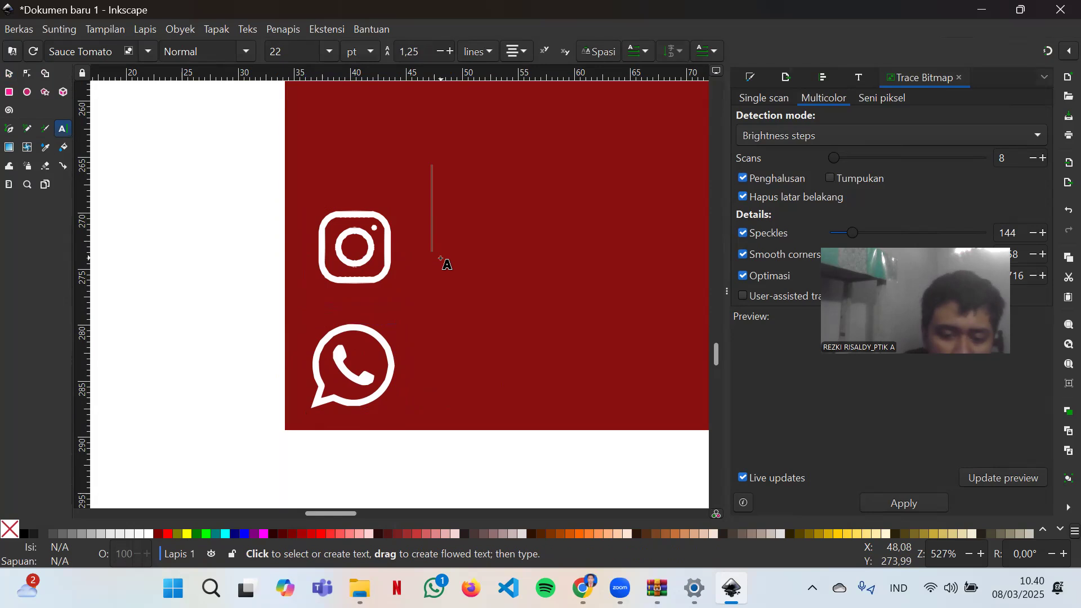
pyautogui.write('@')
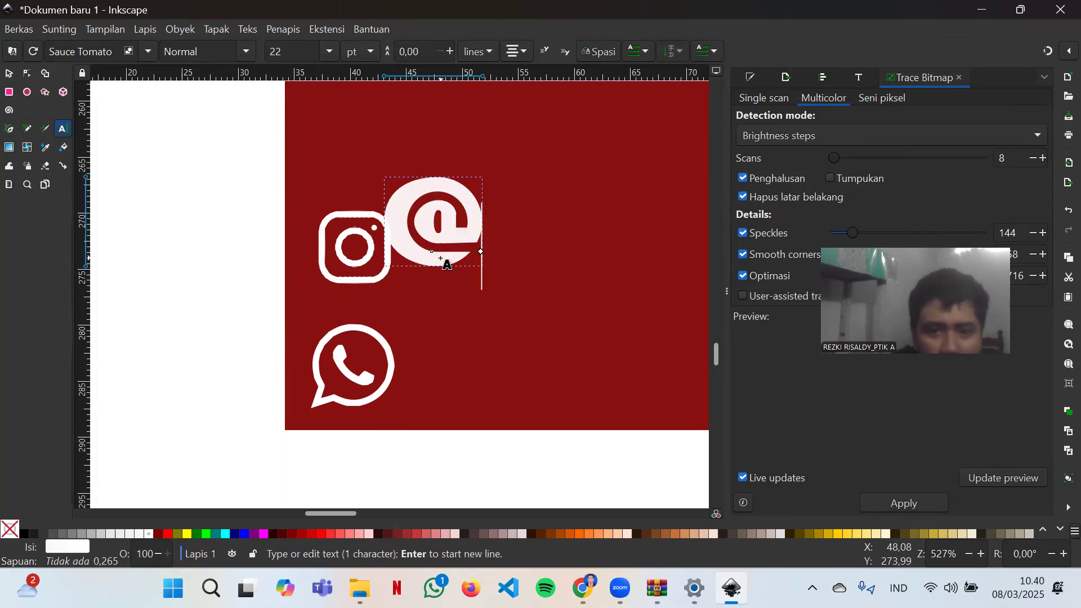
pyautogui.write('in')
pyautogui.press('BackSpace')
pyautogui.press('BackSpace')
pyautogui.write('q')
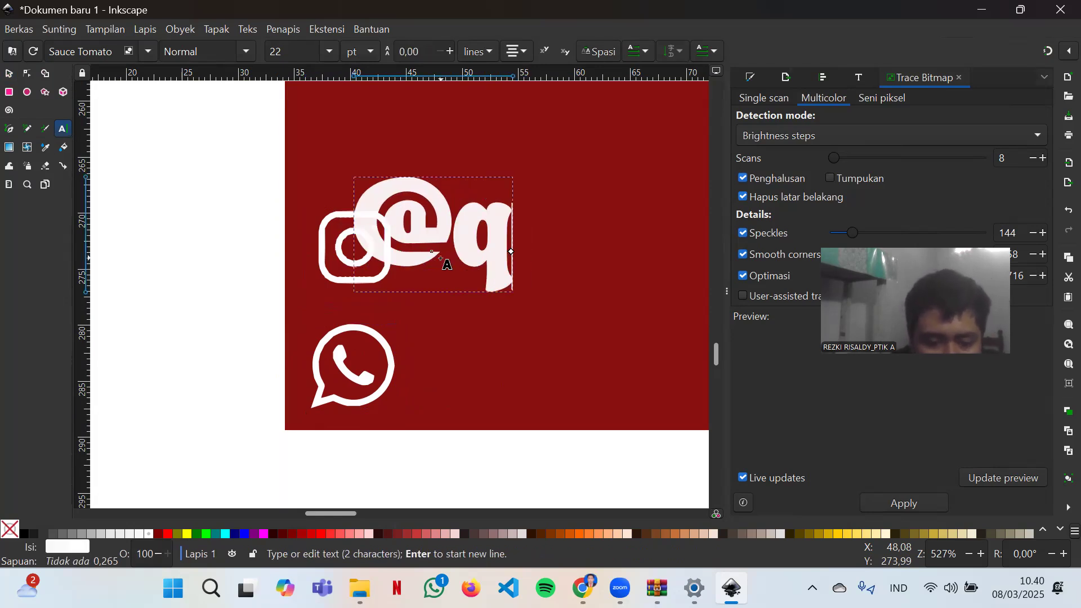
pyautogui.write('ueen')
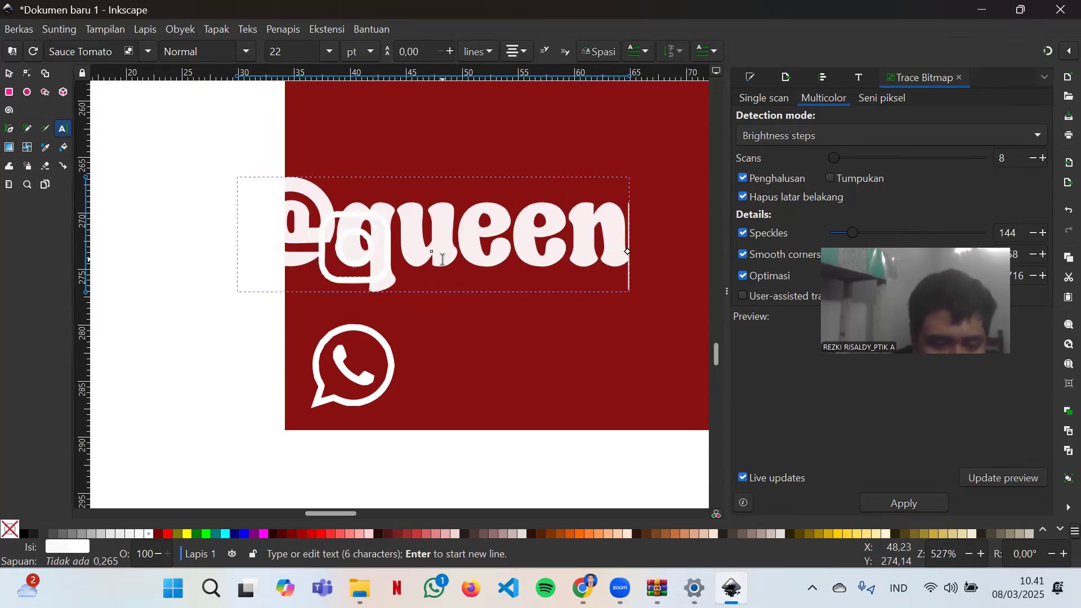
pyautogui.write('bur')
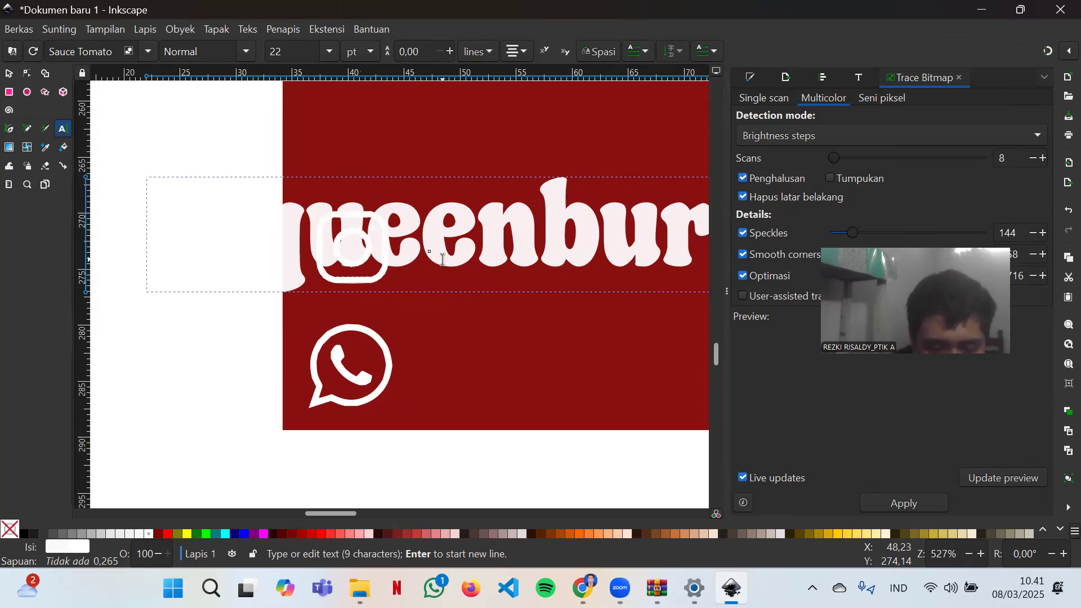
pyautogui.write('ger')
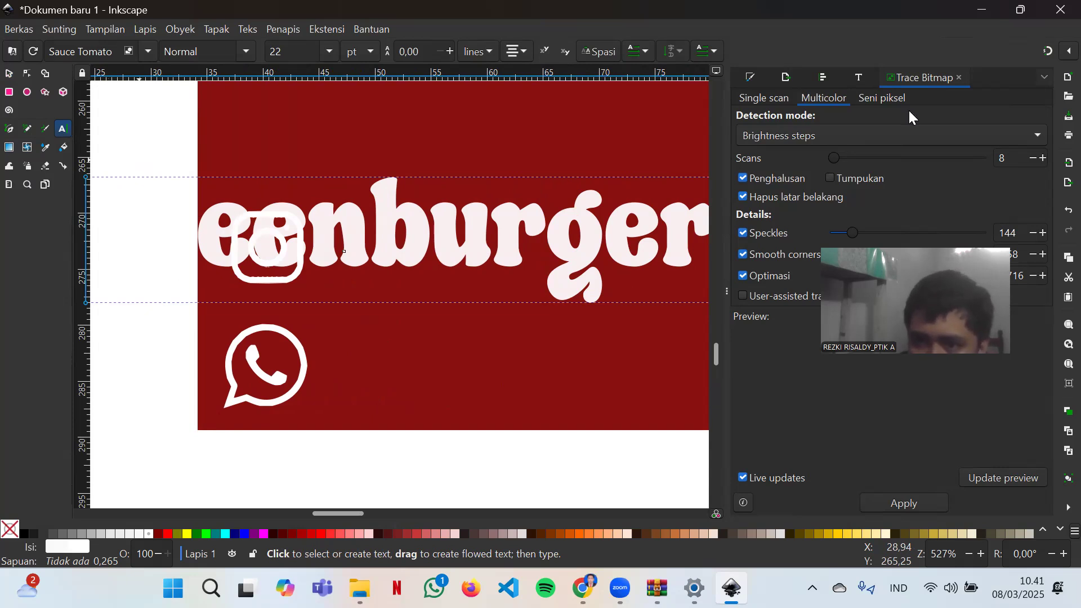
pyautogui.hotkey('ctrl', 'shift', 't')
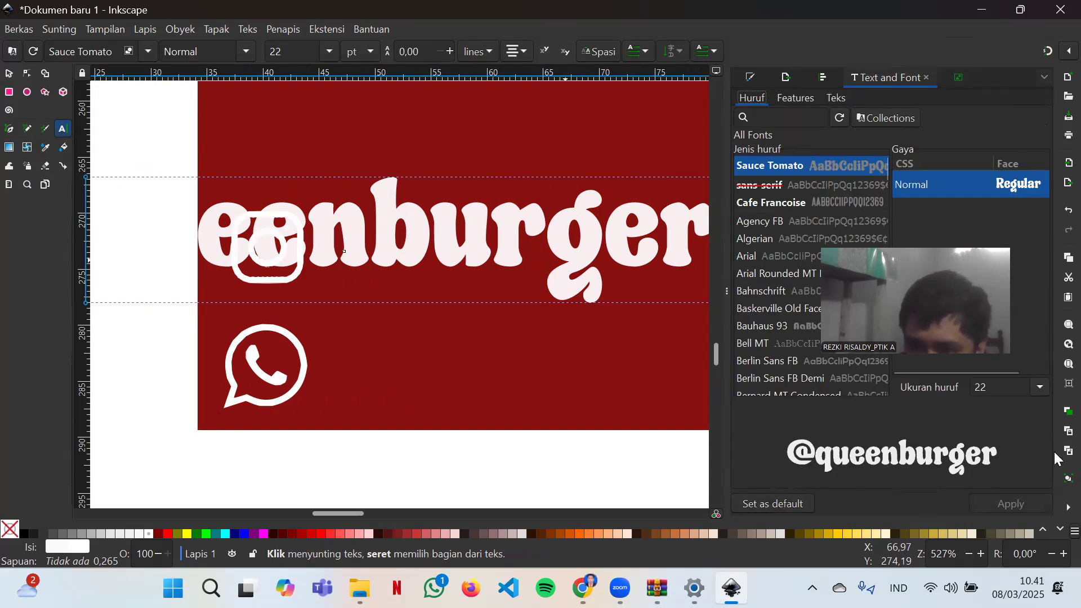
pyautogui.click(1040, 388)
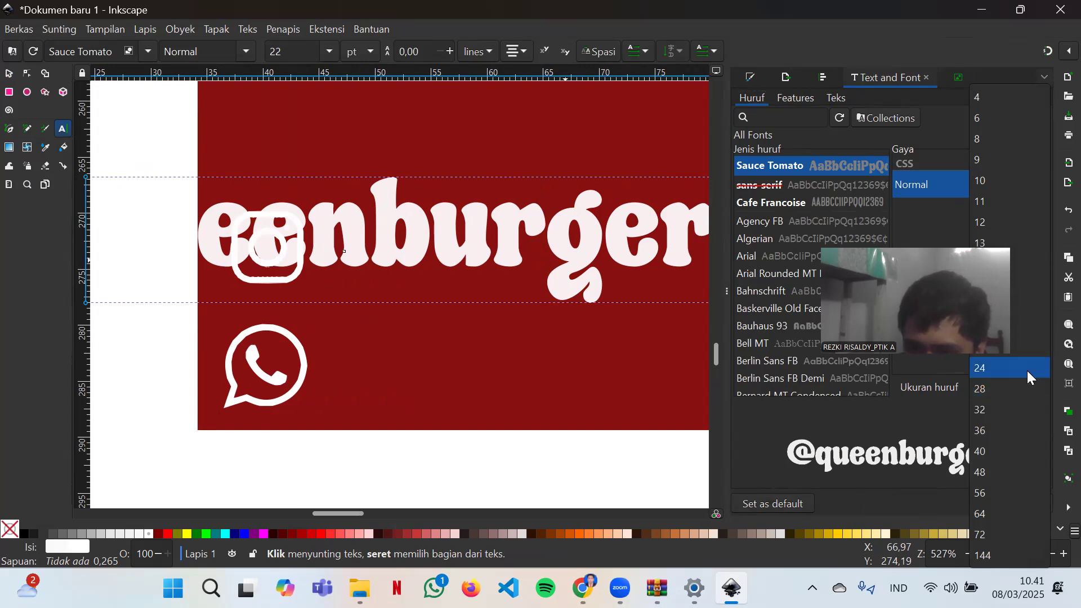
pyautogui.click(1032, 327)
pyautogui.click(1008, 502)
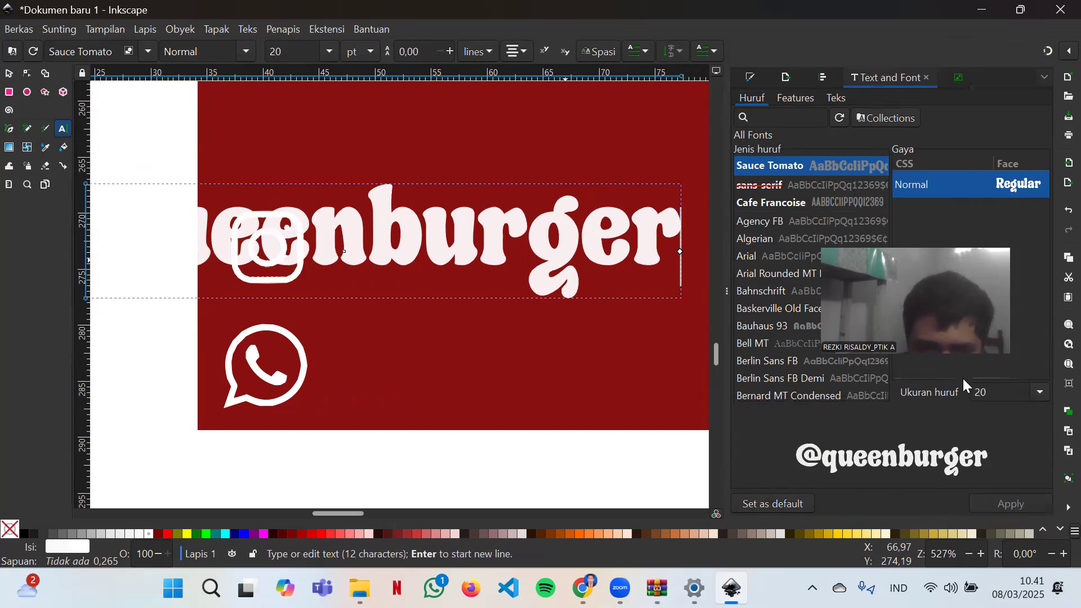
pyautogui.press('-')
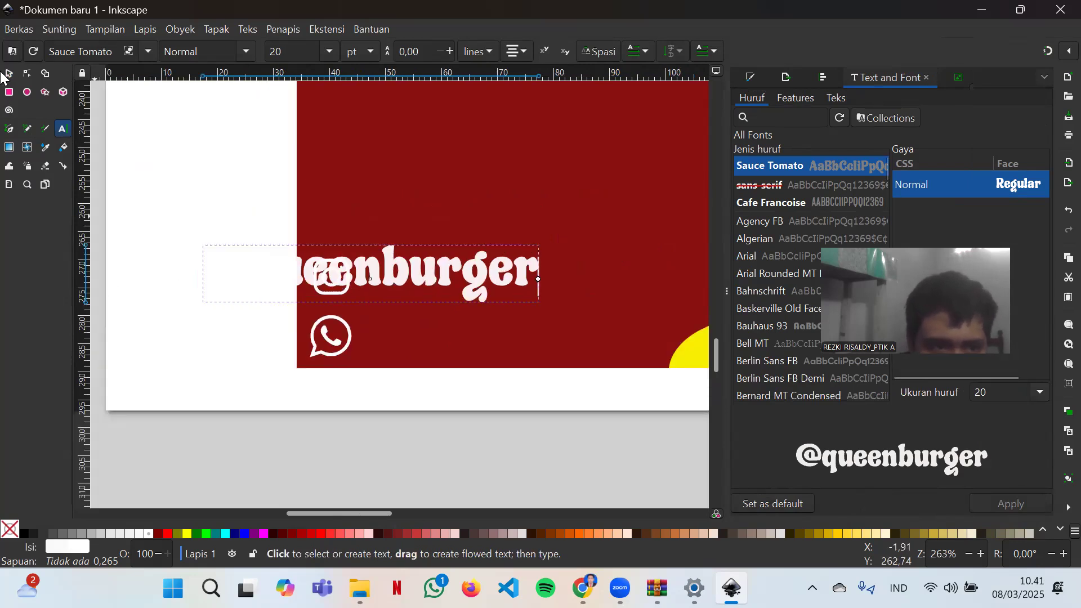
pyautogui.click(8, 73)
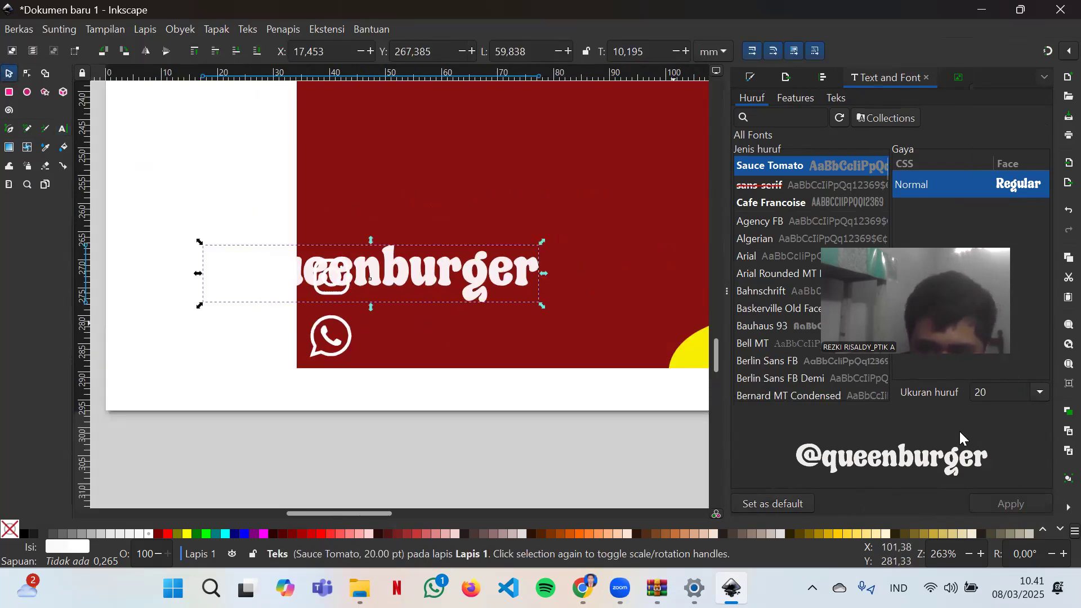
pyautogui.click(1038, 391)
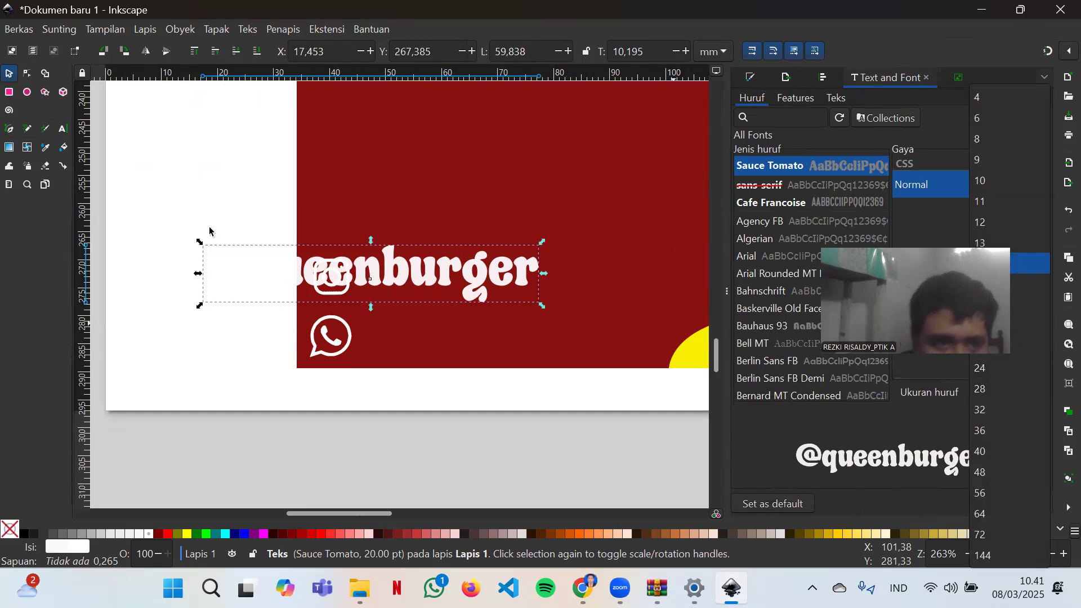
pyautogui.click(1052, 535)
pyautogui.click(1024, 499)
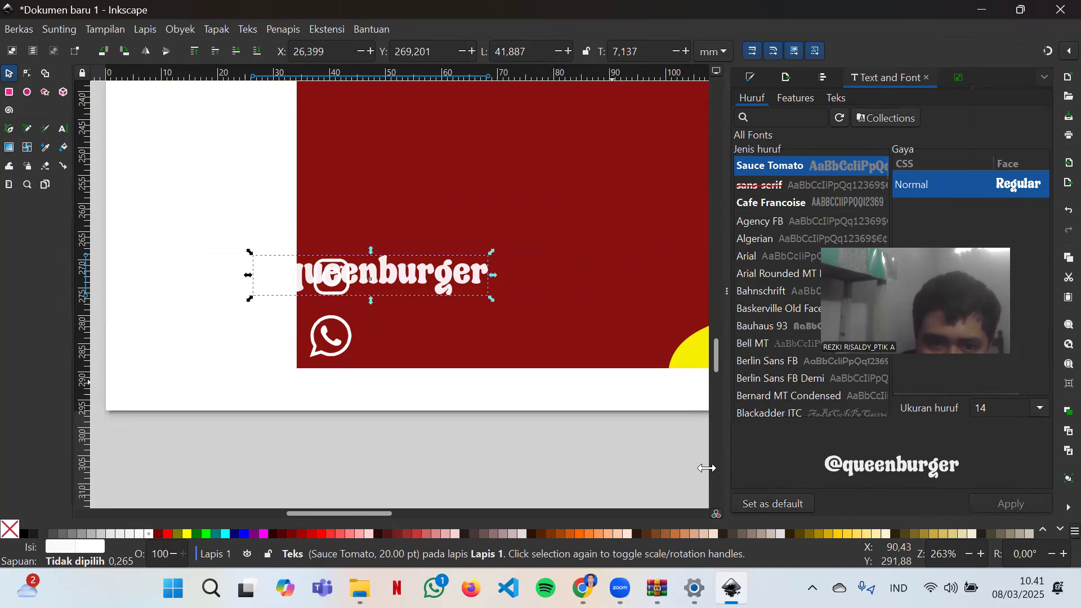
pyautogui.moveTo(407, 286); pyautogui.dragTo(517, 281)
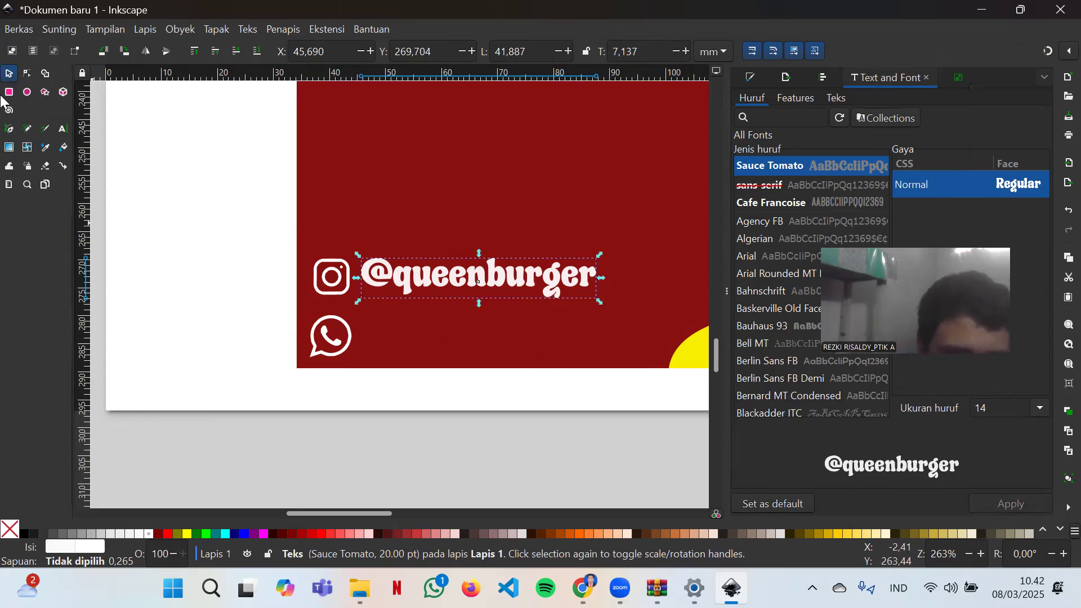
# - Add an all-zero placeholder phone number in 14 pt Sauce Tomato and place it just right of the WhatsApp logo
pyautogui.click(64, 129)
pyautogui.click(389, 337)
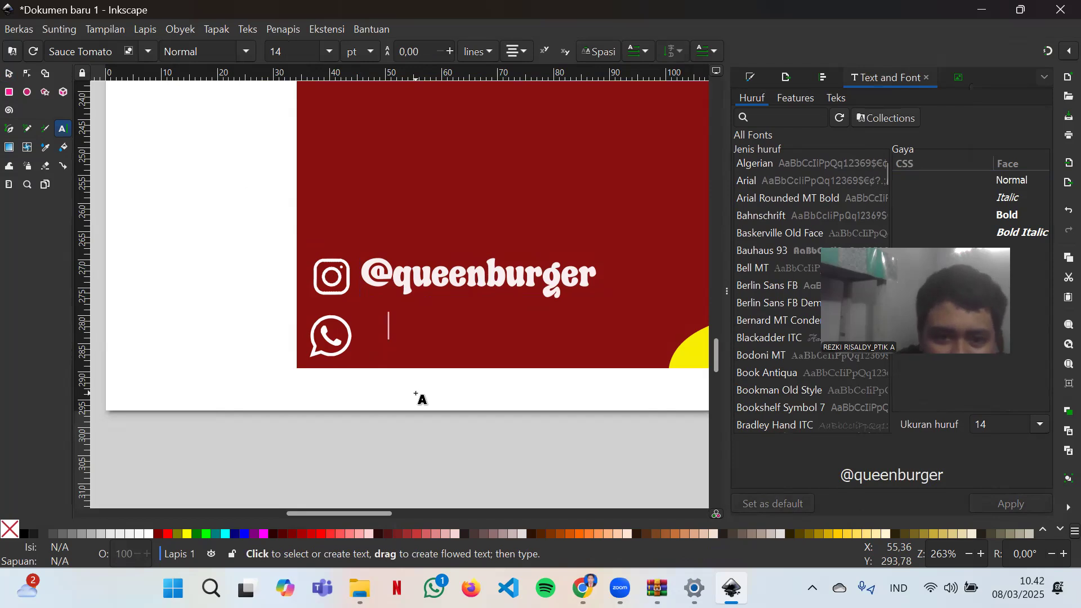
pyautogui.write('000-')
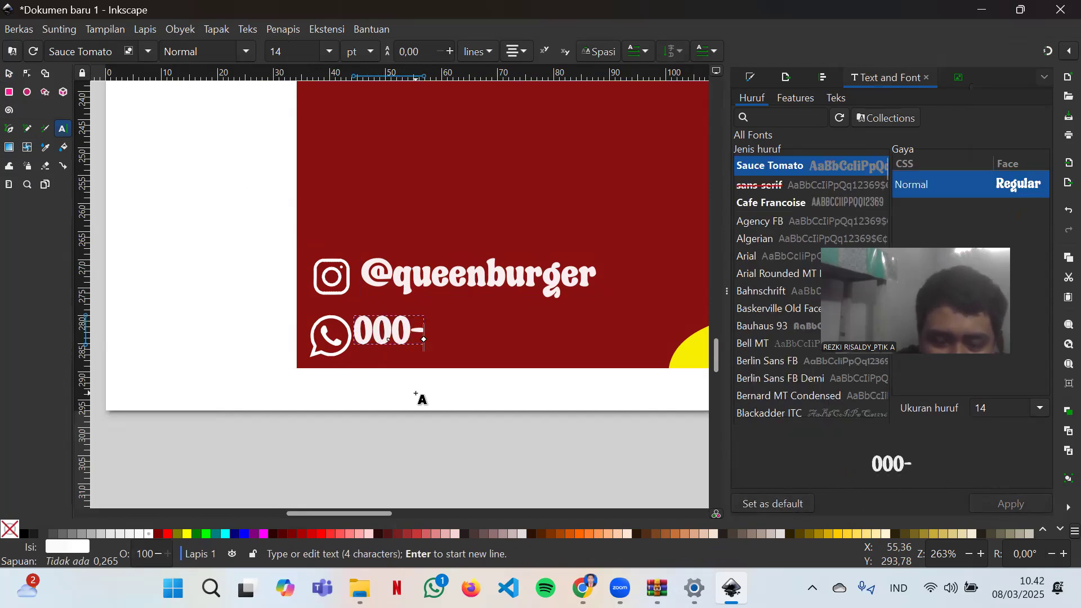
pyautogui.write('000-00')
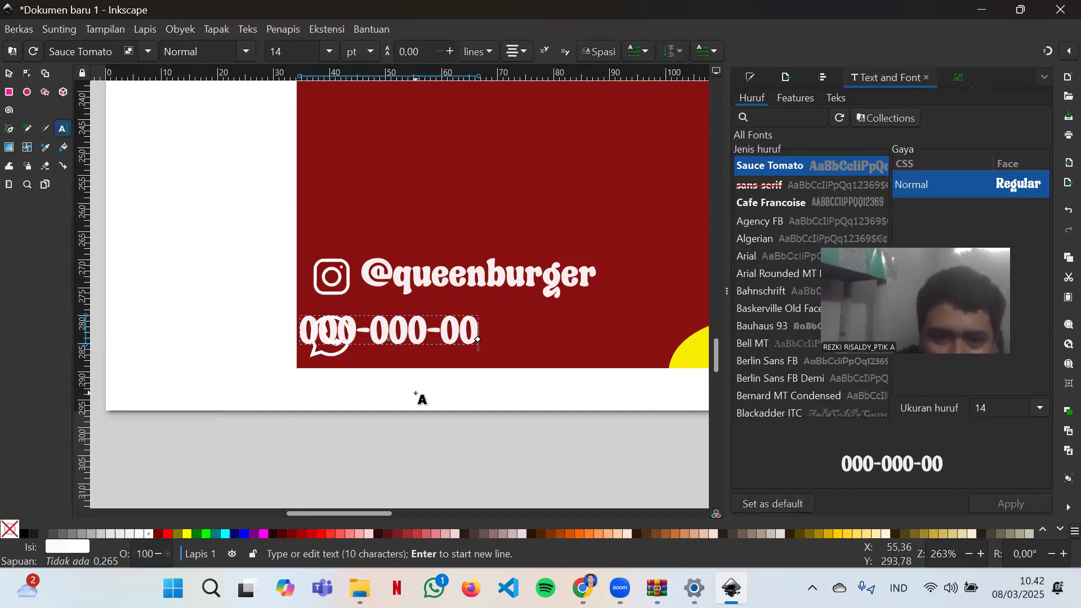
pyautogui.write('0')
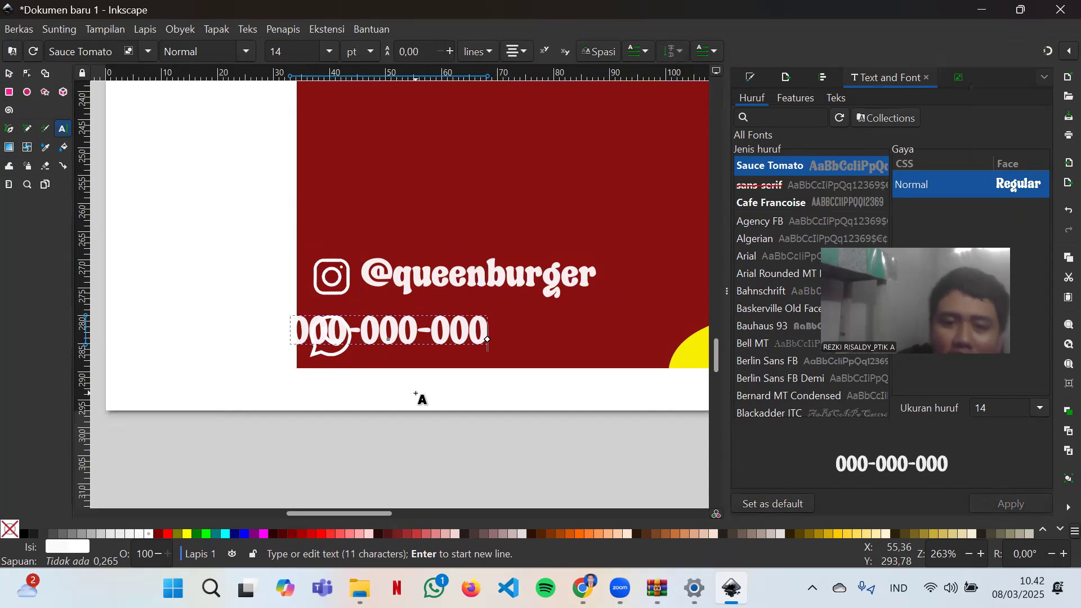
pyautogui.click(3, 79)
pyautogui.moveTo(437, 328); pyautogui.dragTo(514, 308)
# - Compare the handle and phone number texts, and review the poster's overall layout
pyautogui.click(519, 280)
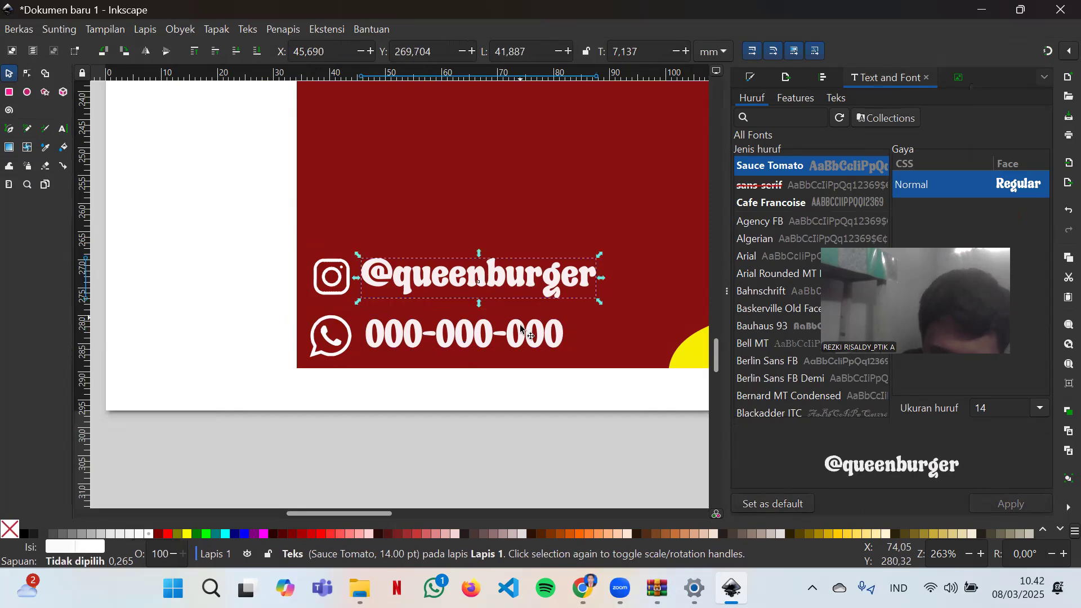
pyautogui.click(518, 336)
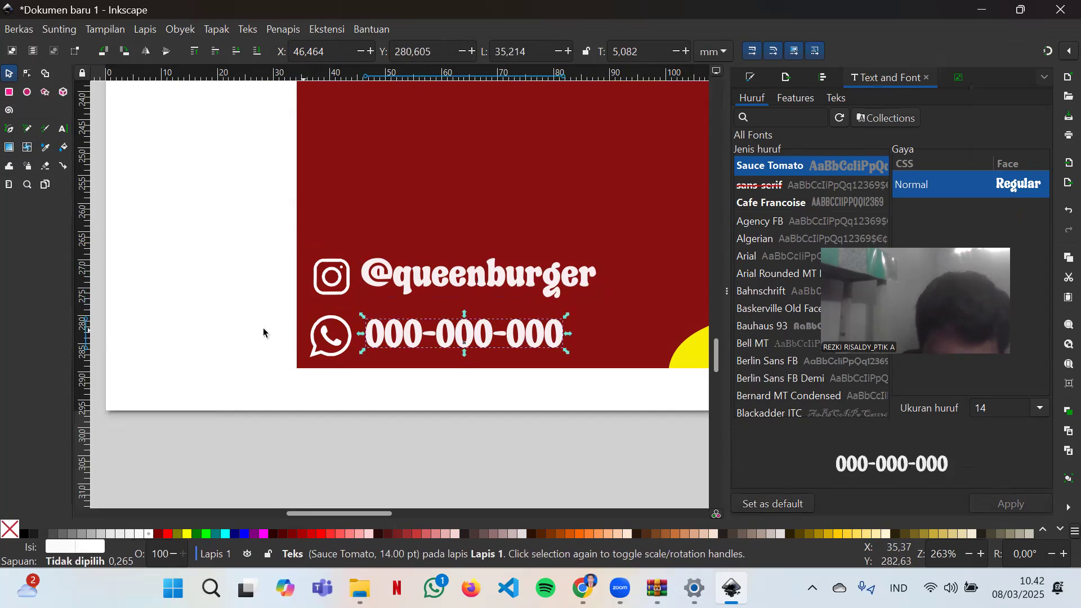
pyautogui.scroll(6, 262, 328)
pyautogui.scroll(-2, 224, 324)
pyautogui.scroll(-3, 423, 284)
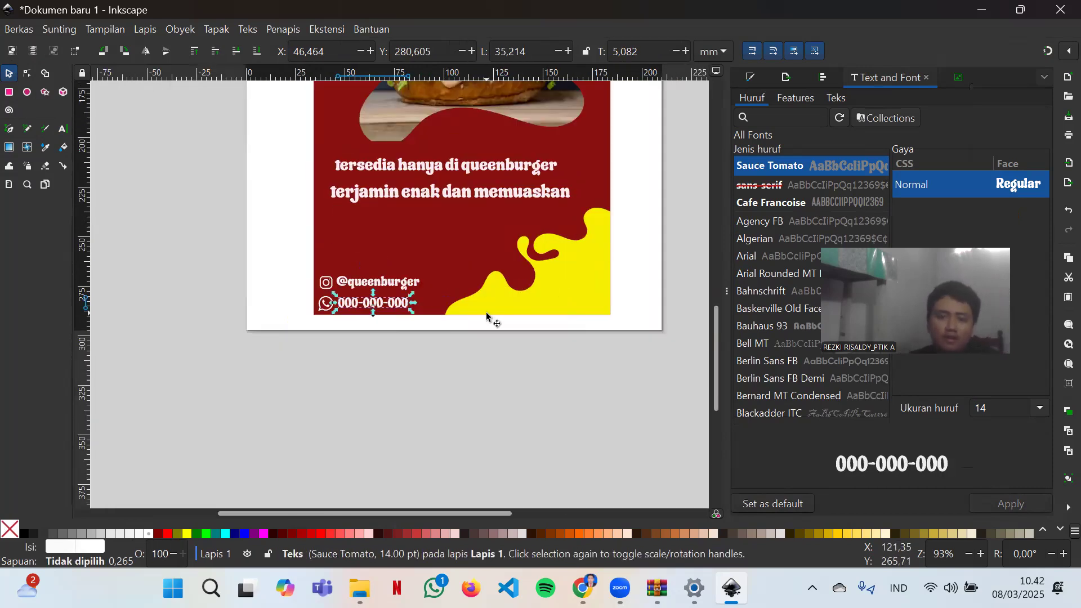
pyautogui.scroll(5, 495, 308)
pyautogui.scroll(-3, 512, 323)
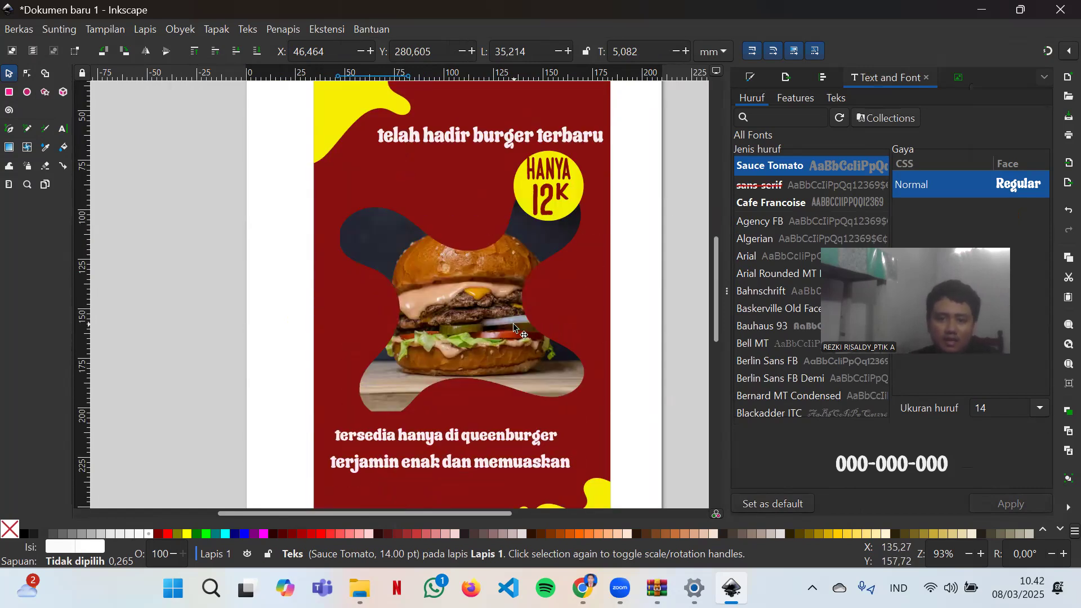
pyautogui.scroll(-2, 512, 323)
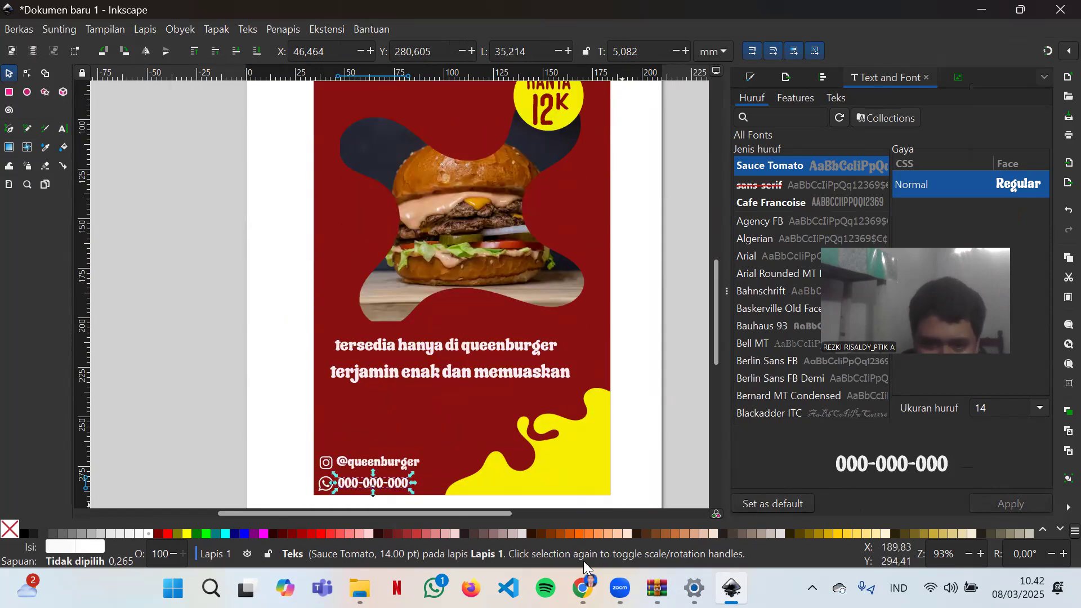
# - Switch to the Chrome browser and search Google Images for "logo bintang"
pyautogui.click(582, 588)
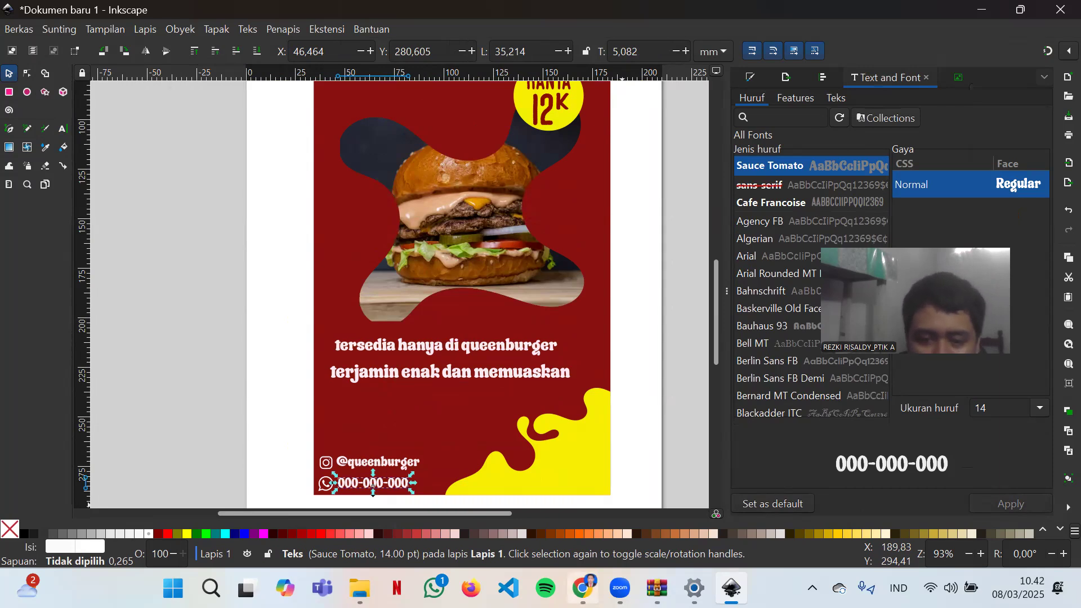
pyautogui.moveTo(543, 264); pyautogui.dragTo(132, 240)
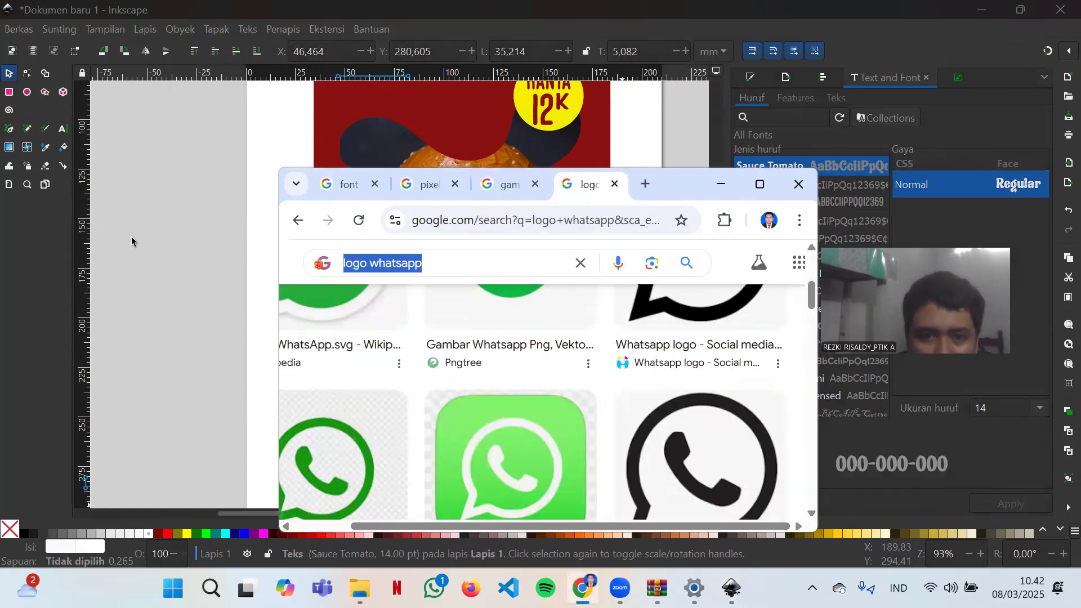
pyautogui.press('BackSpace')
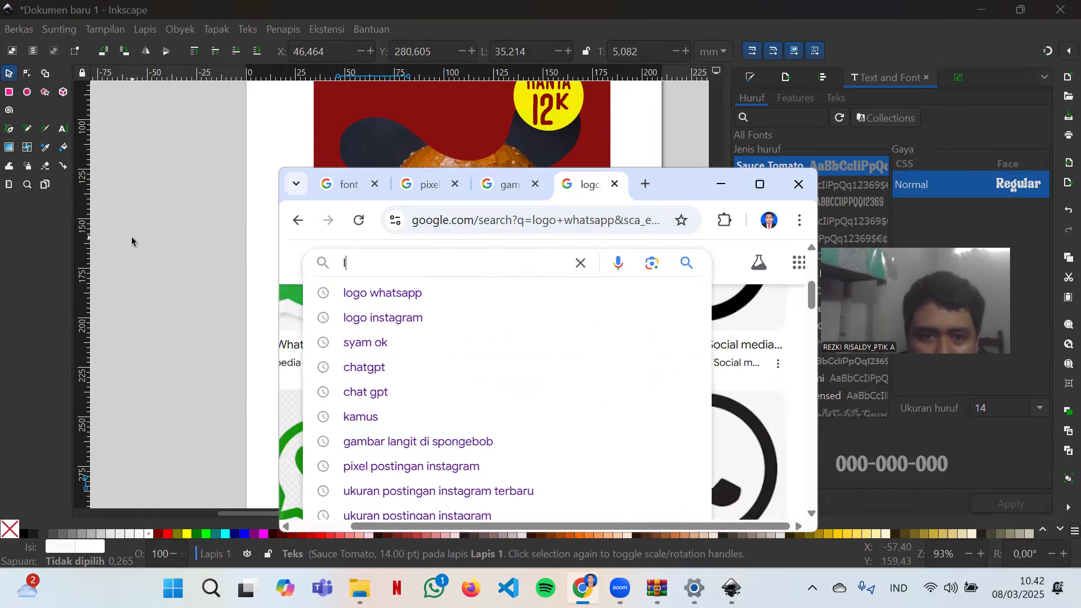
pyautogui.write('logo b')
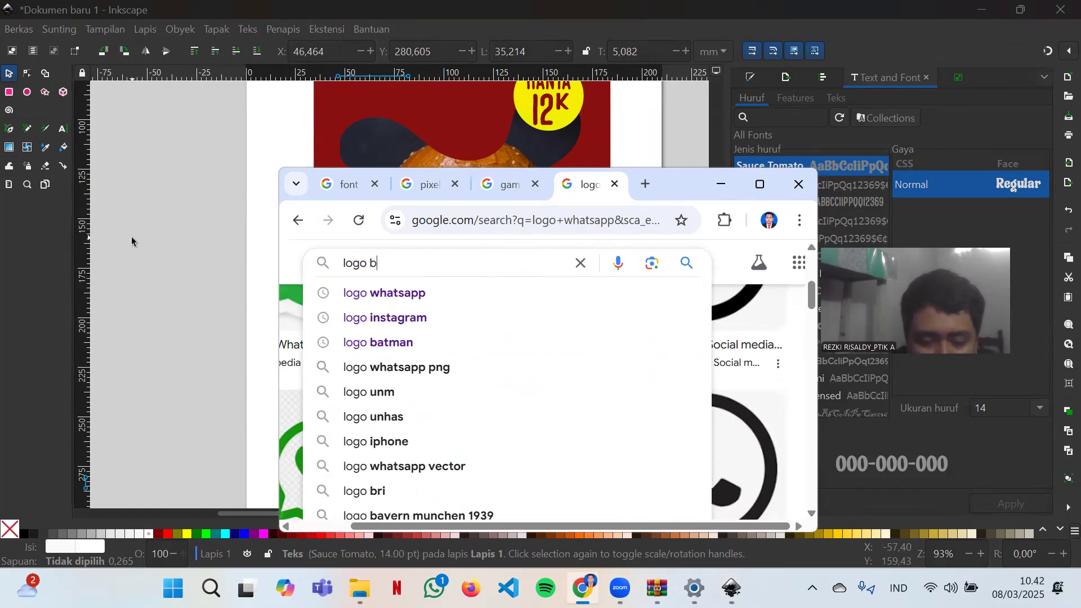
pyautogui.write('intang')
pyautogui.press('Return')
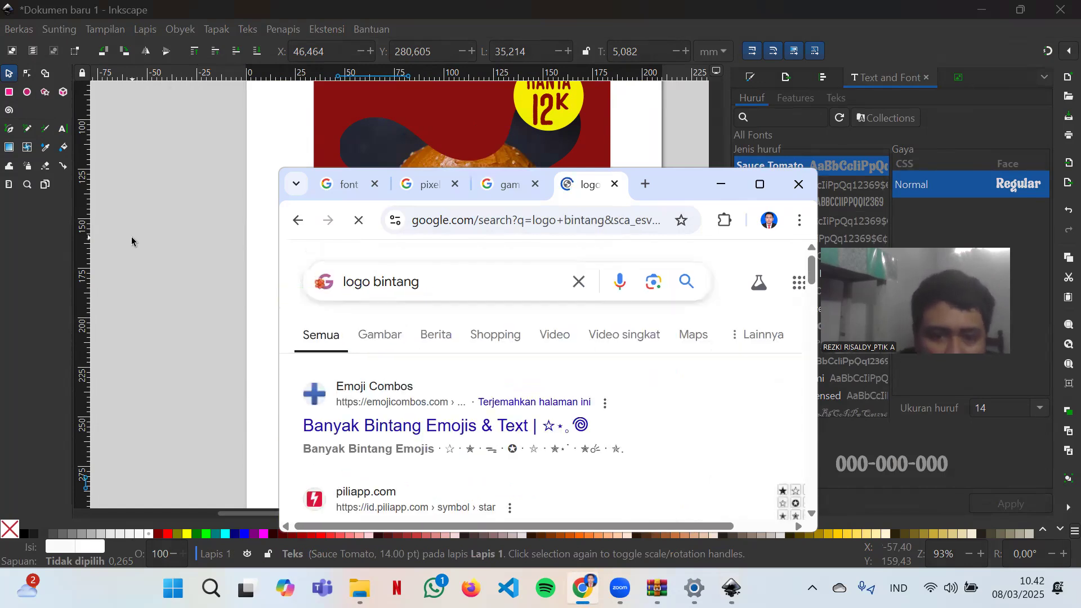
pyautogui.click(380, 335)
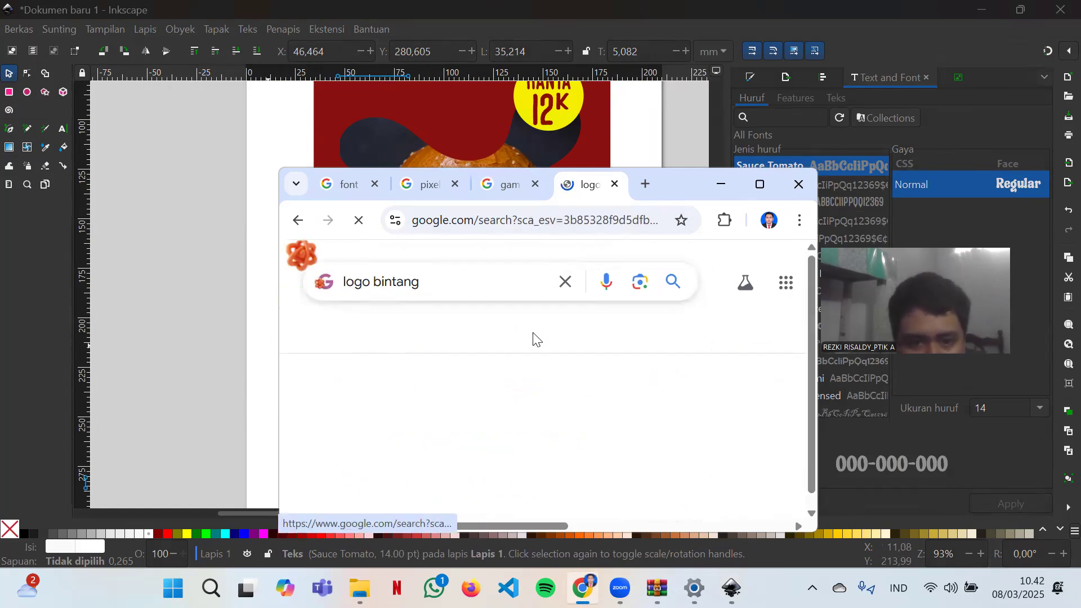
# - Browse the star logo image results and look through the images related to the Pinterest star design
pyautogui.scroll(-4, 534, 478)
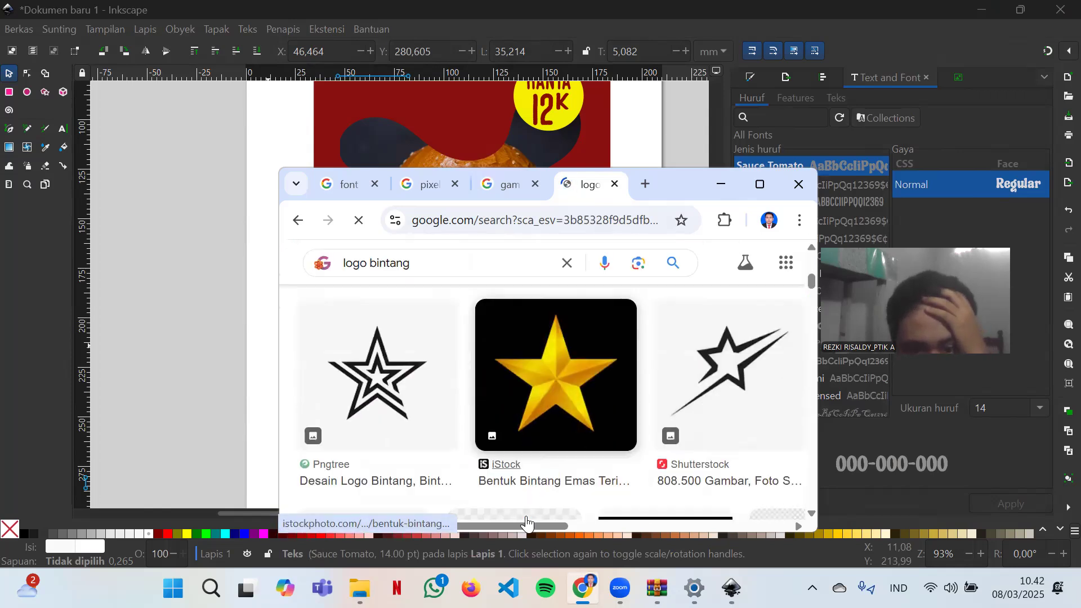
pyautogui.moveTo(527, 526); pyautogui.dragTo(615, 511)
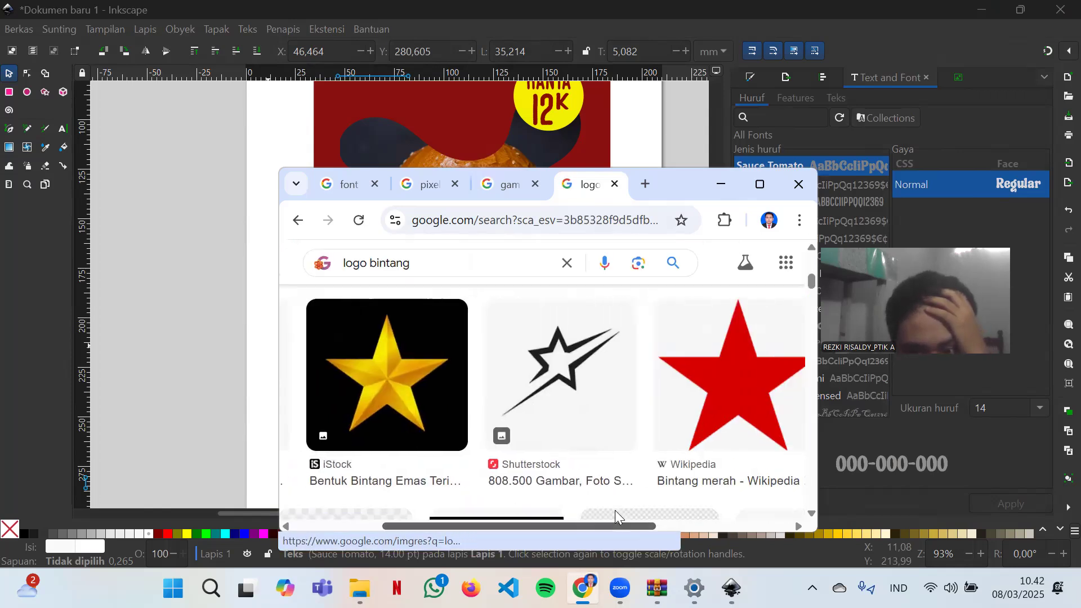
pyautogui.scroll(-5, 611, 476)
pyautogui.scroll(-5, 611, 476)
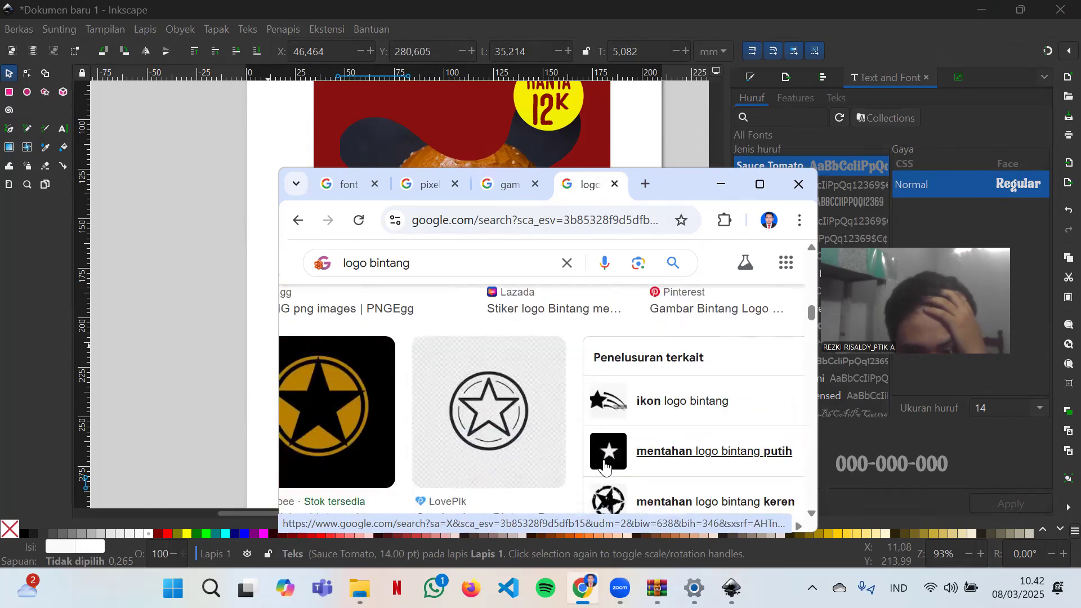
pyautogui.scroll(-8, 606, 462)
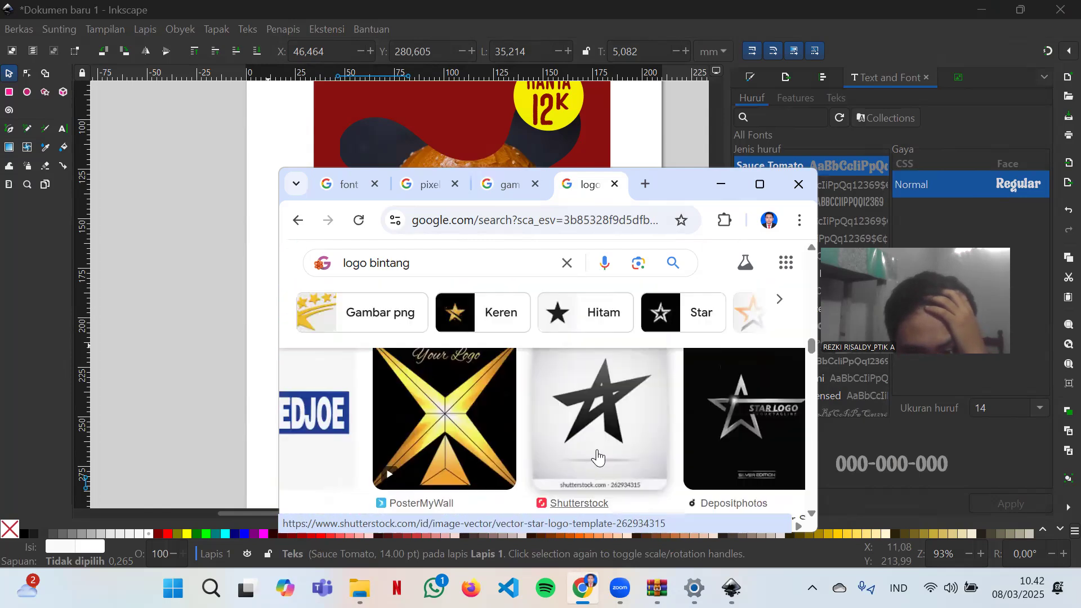
pyautogui.click(661, 436)
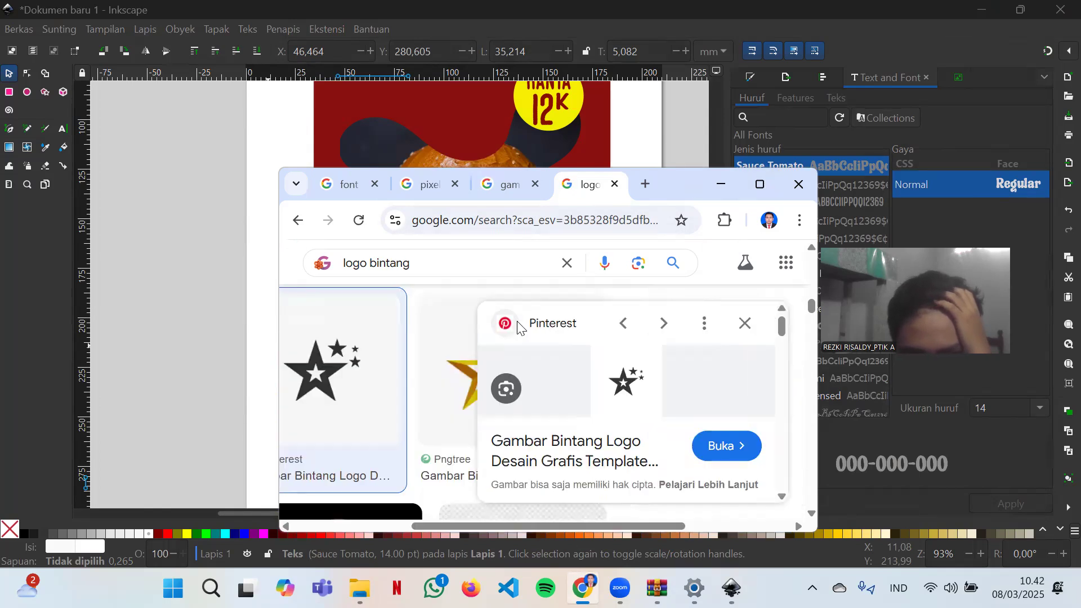
pyautogui.moveTo(687, 182); pyautogui.dragTo(603, 90)
pyautogui.scroll(-5, 503, 337)
pyautogui.scroll(-5, 535, 332)
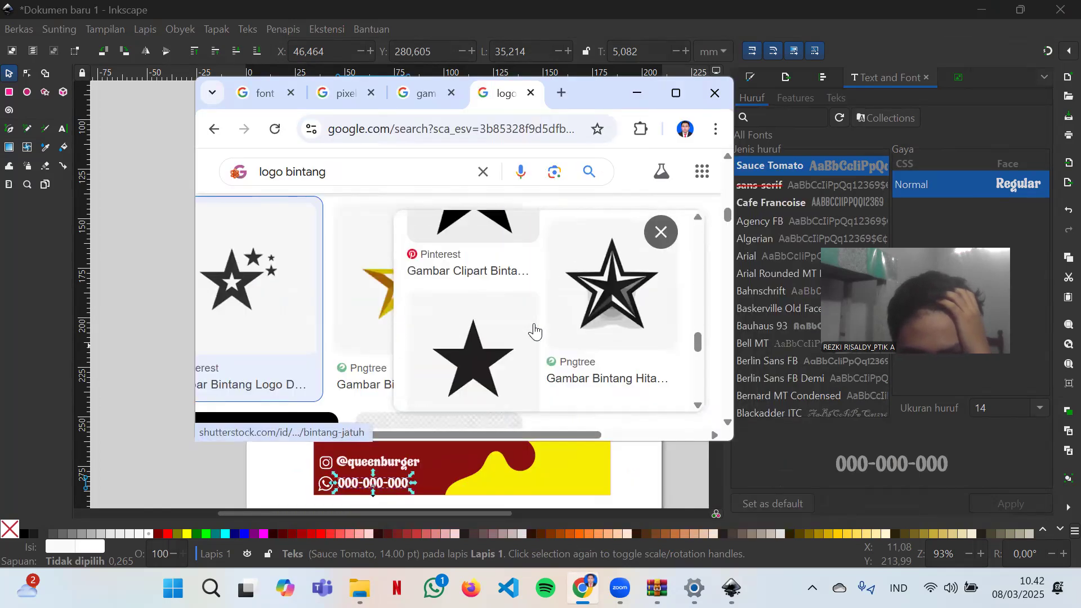
pyautogui.scroll(-5, 537, 333)
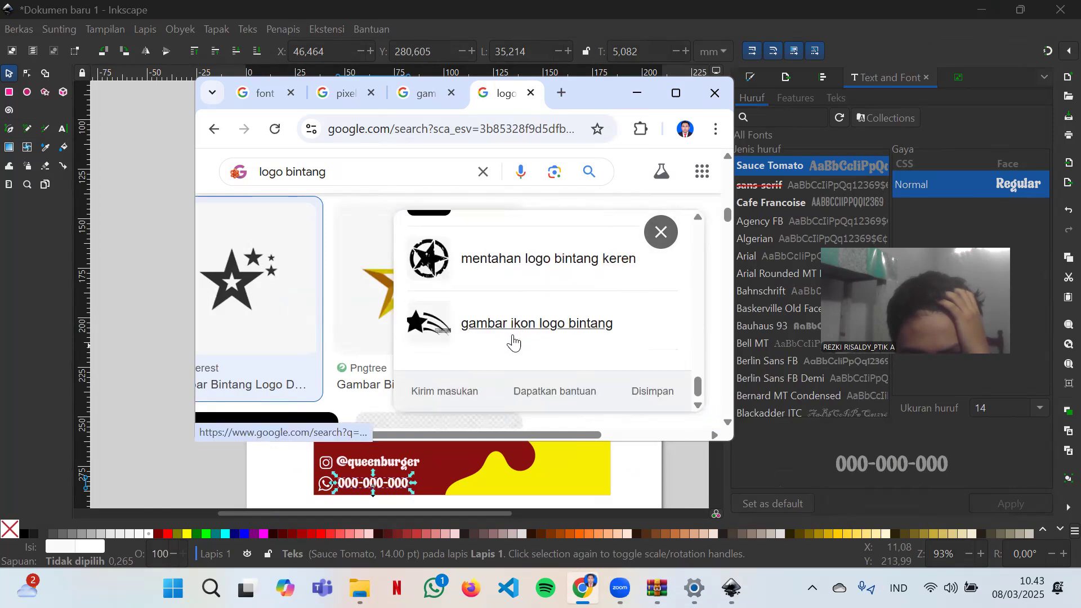
pyautogui.click(662, 232)
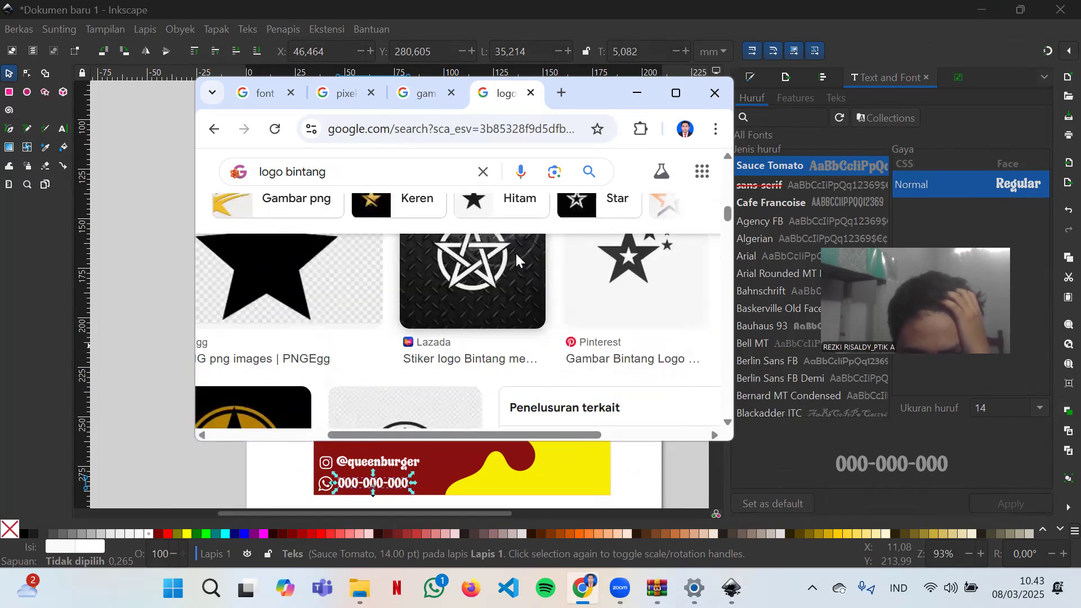
# - Maximize the browser window and look through more star logo results for a suitable design
pyautogui.click(675, 94)
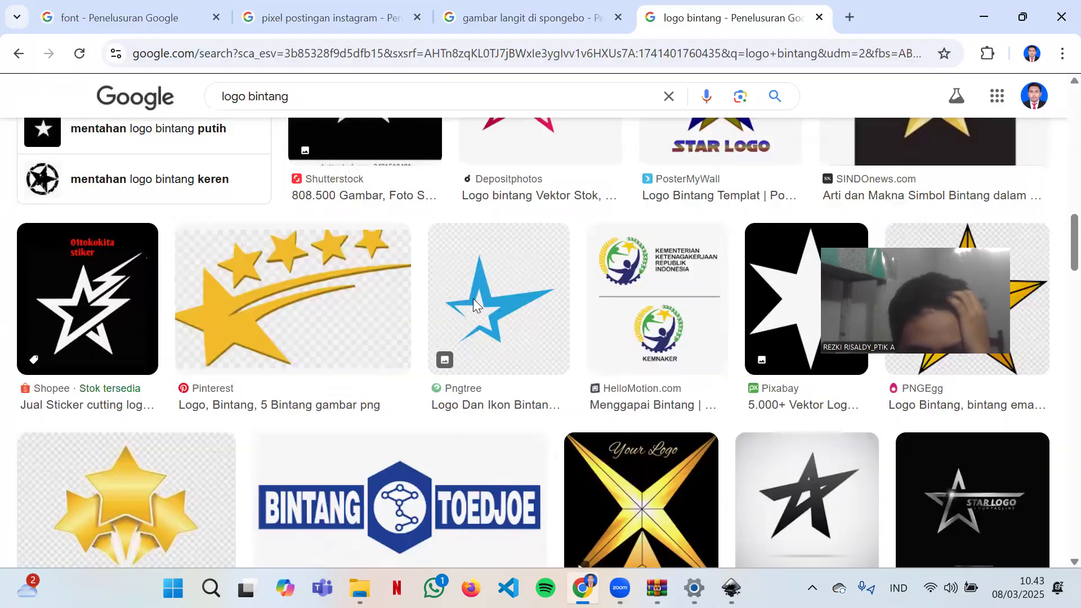
pyautogui.scroll(-5, 495, 315)
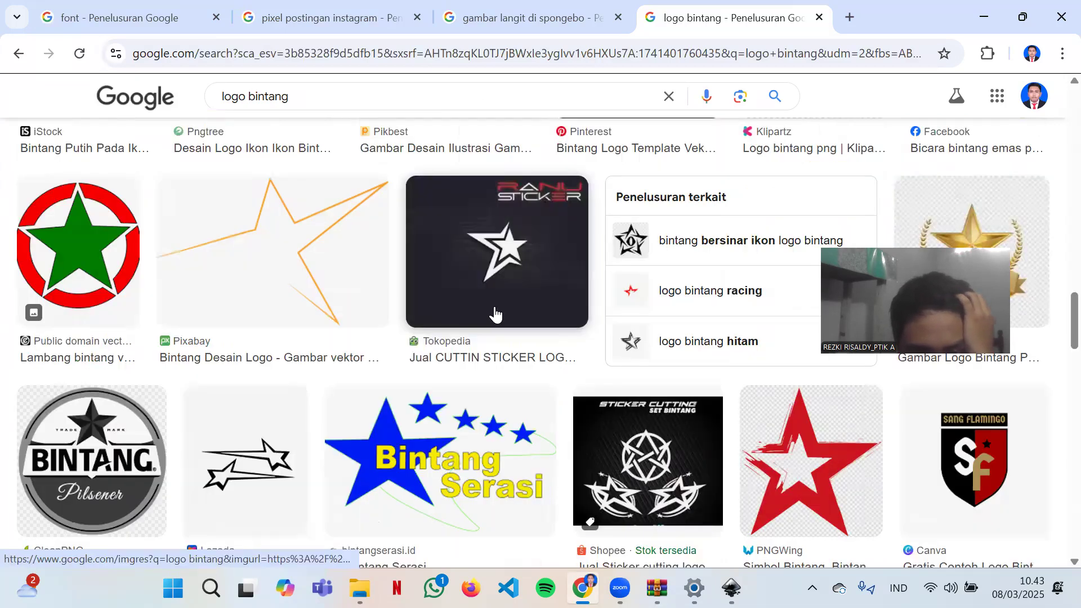
pyautogui.scroll(-5, 495, 315)
pyautogui.scroll(-10, 495, 316)
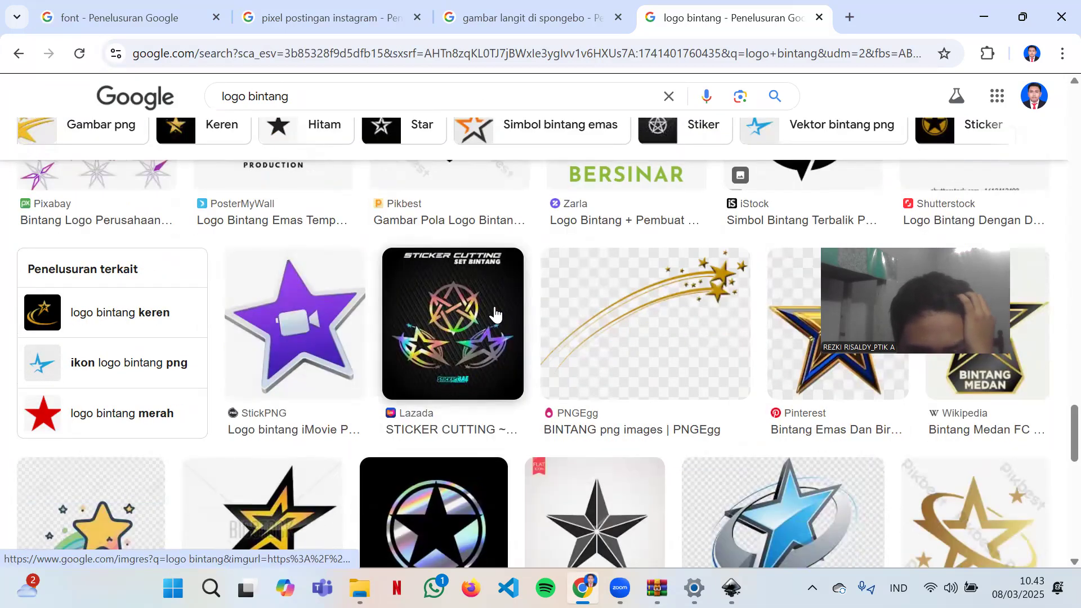
pyautogui.scroll(-7, 495, 315)
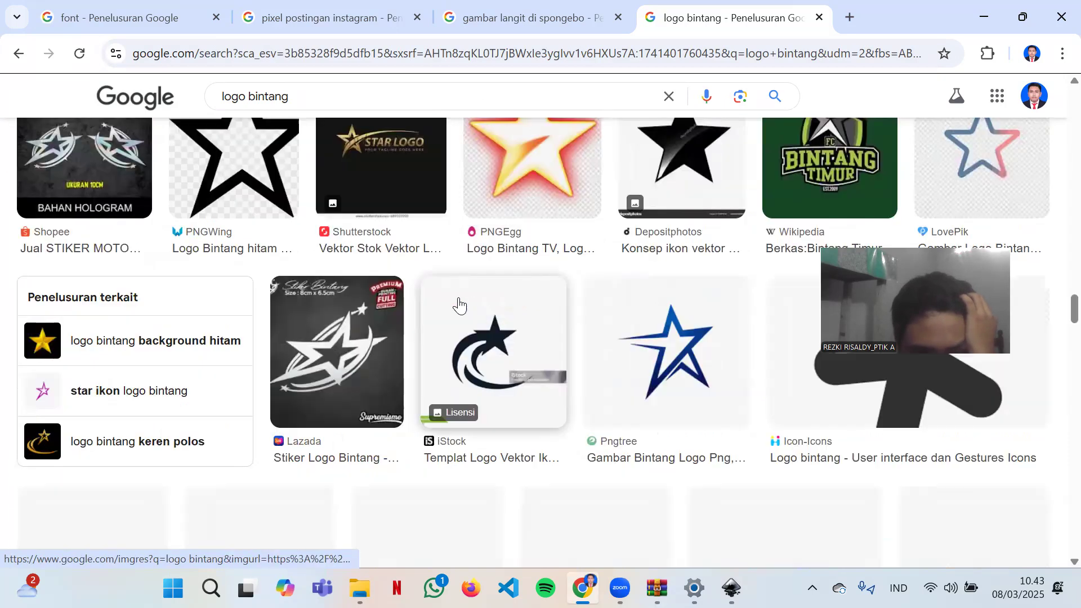
pyautogui.scroll(6, 544, 296)
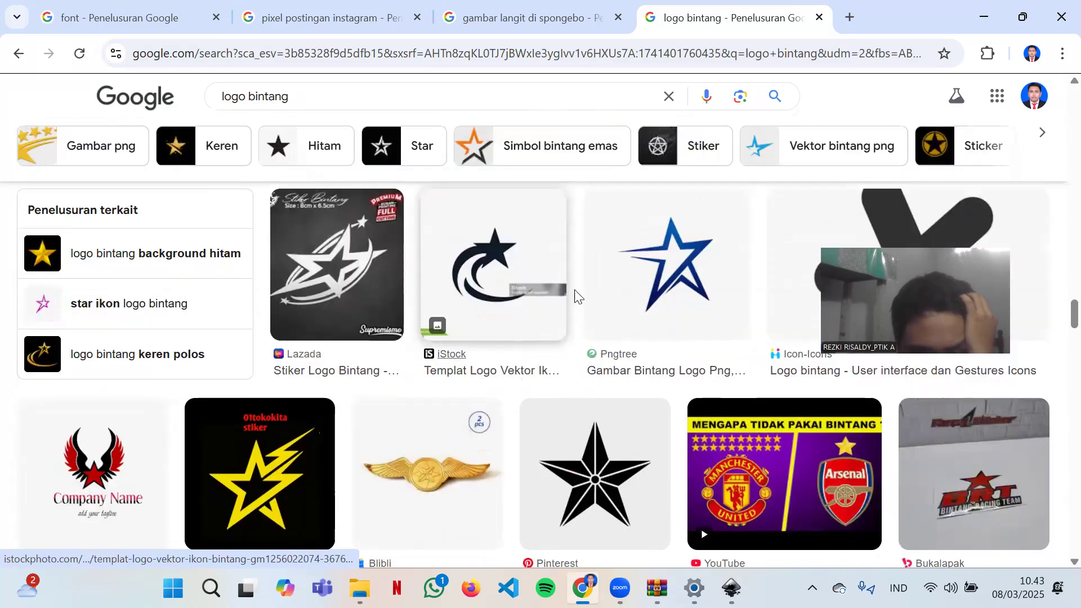
pyautogui.scroll(-8, 480, 292)
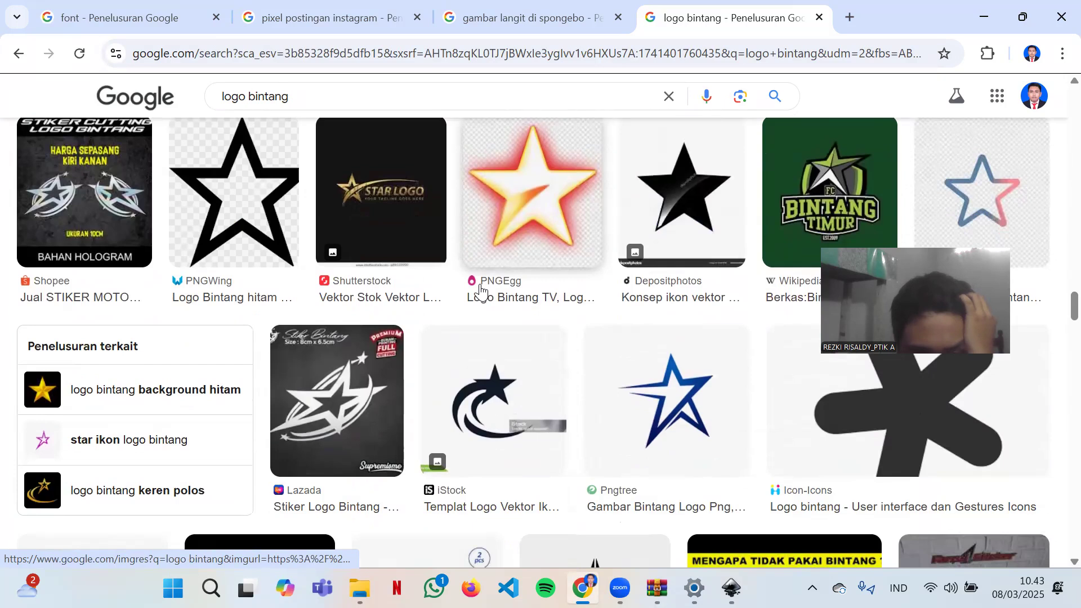
pyautogui.scroll(-7, 519, 282)
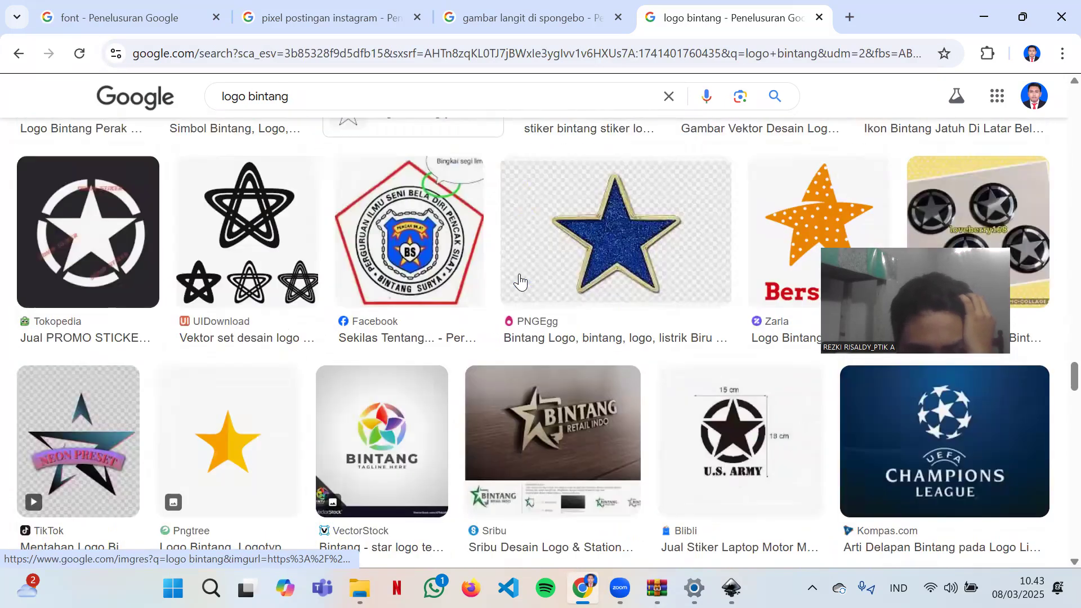
pyautogui.scroll(-8, 519, 282)
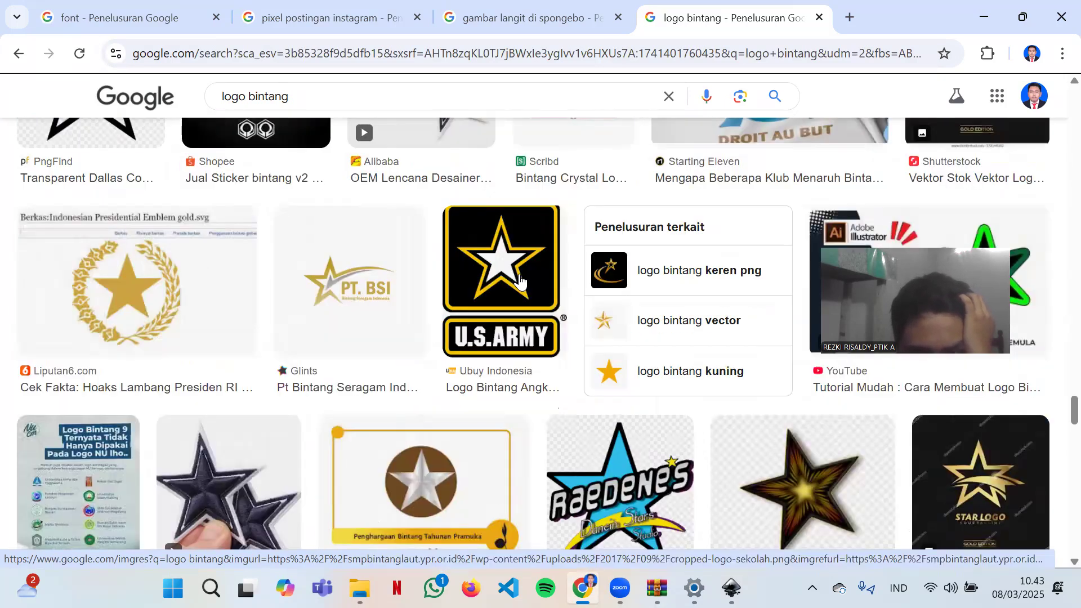
pyautogui.scroll(-12, 519, 276)
pyautogui.scroll(4, 798, 307)
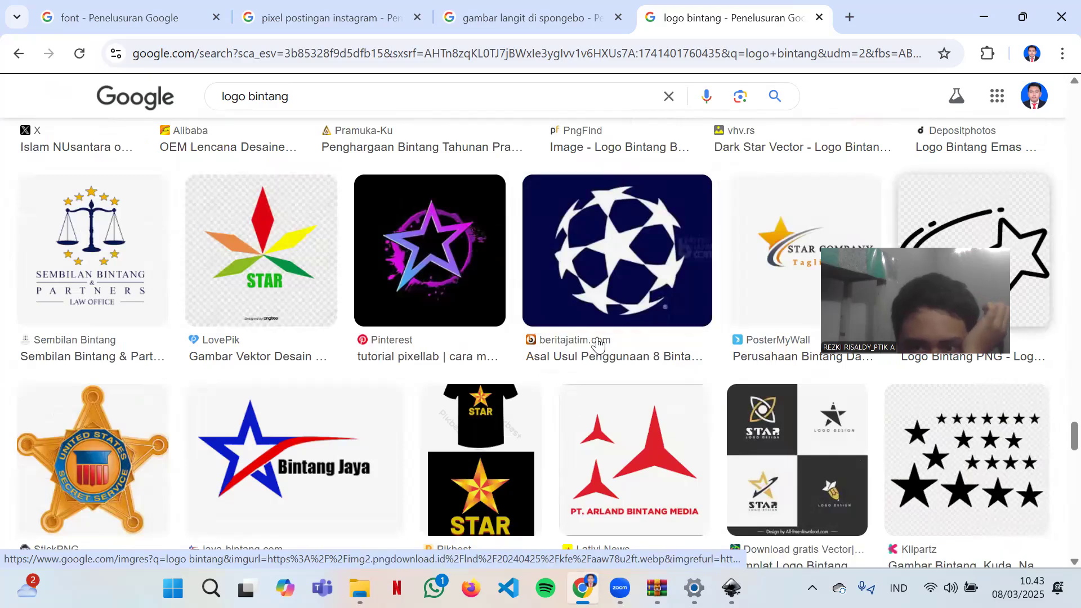
# - Copy the outlined shooting-star image from the PNG Download result and paste it into the poster in Inkscape
pyautogui.click(769, 296)
pyautogui.rightClick(787, 311)
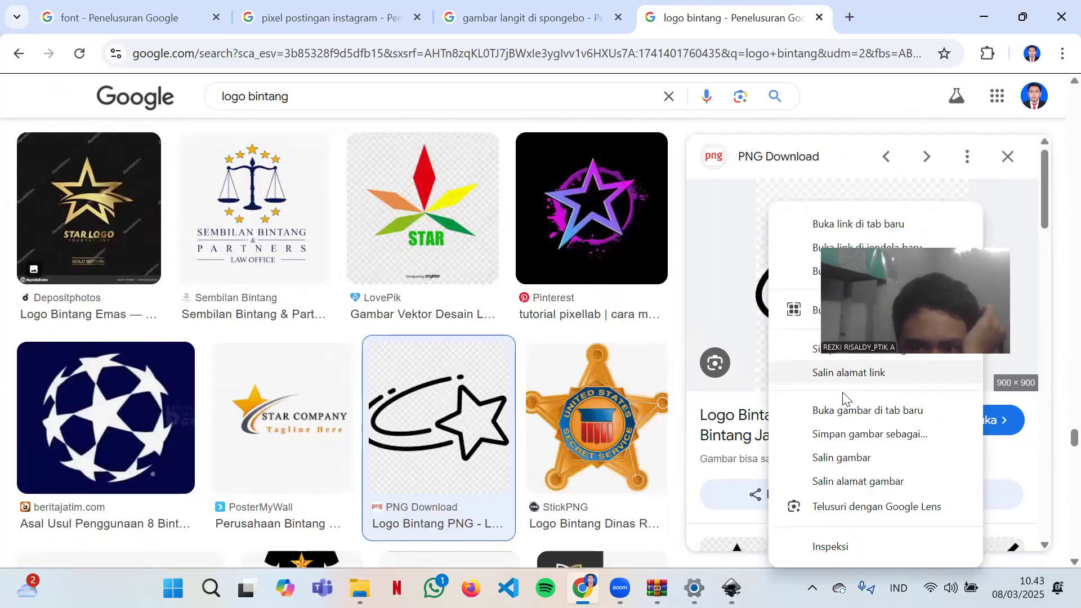
pyautogui.click(851, 456)
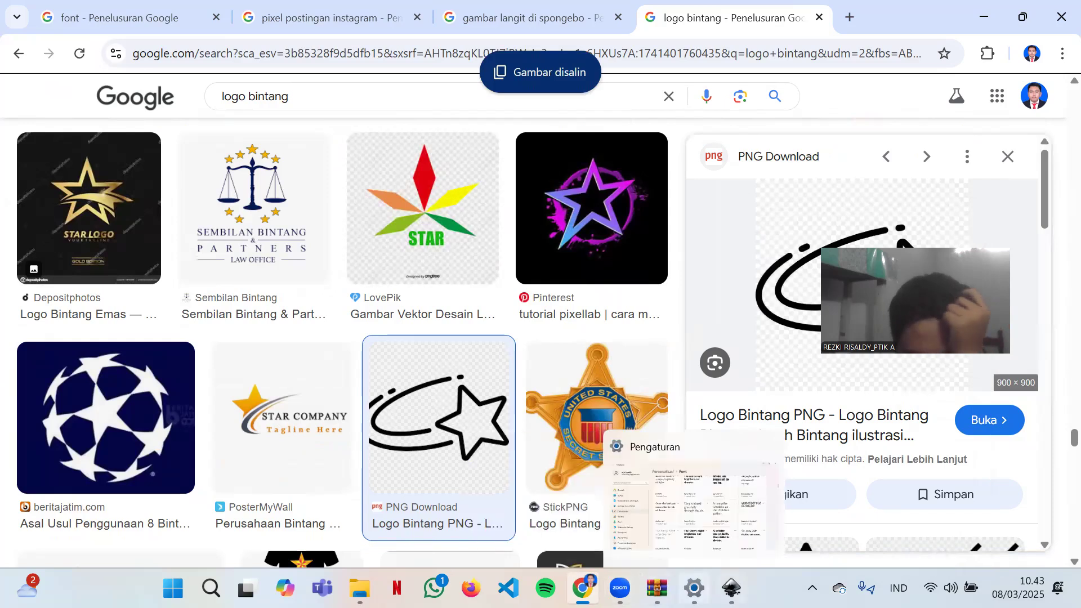
pyautogui.click(732, 588)
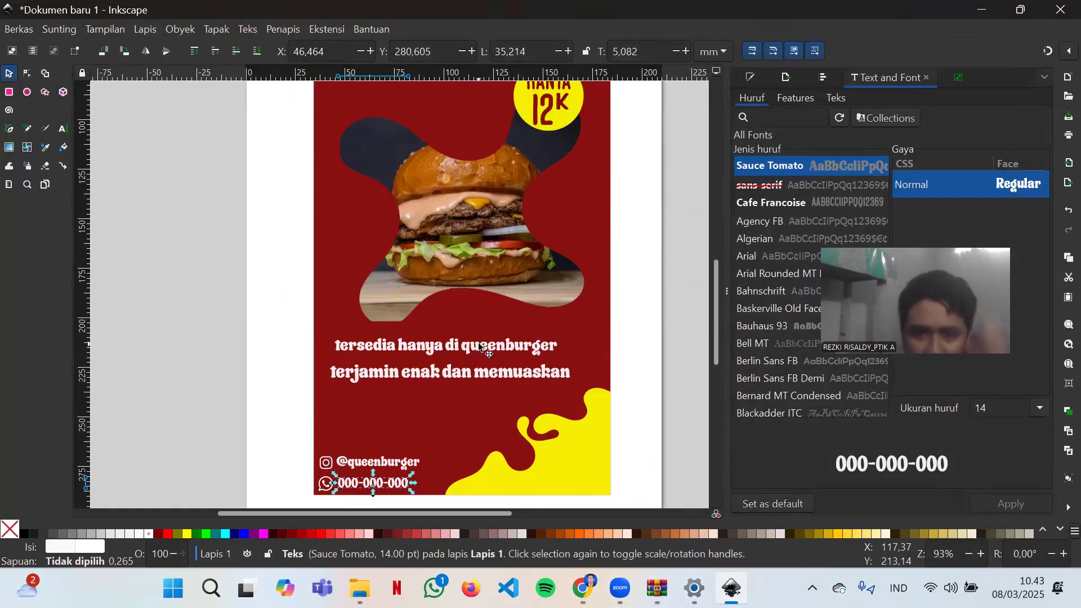
pyautogui.scroll(2, 478, 342)
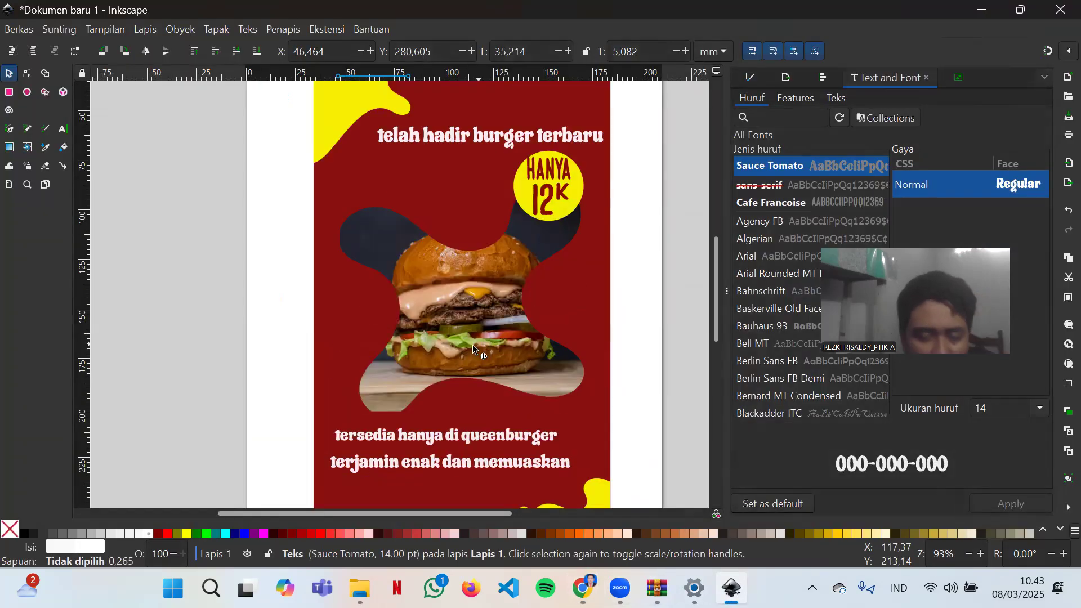
pyautogui.hotkey('ctrl', 'v')
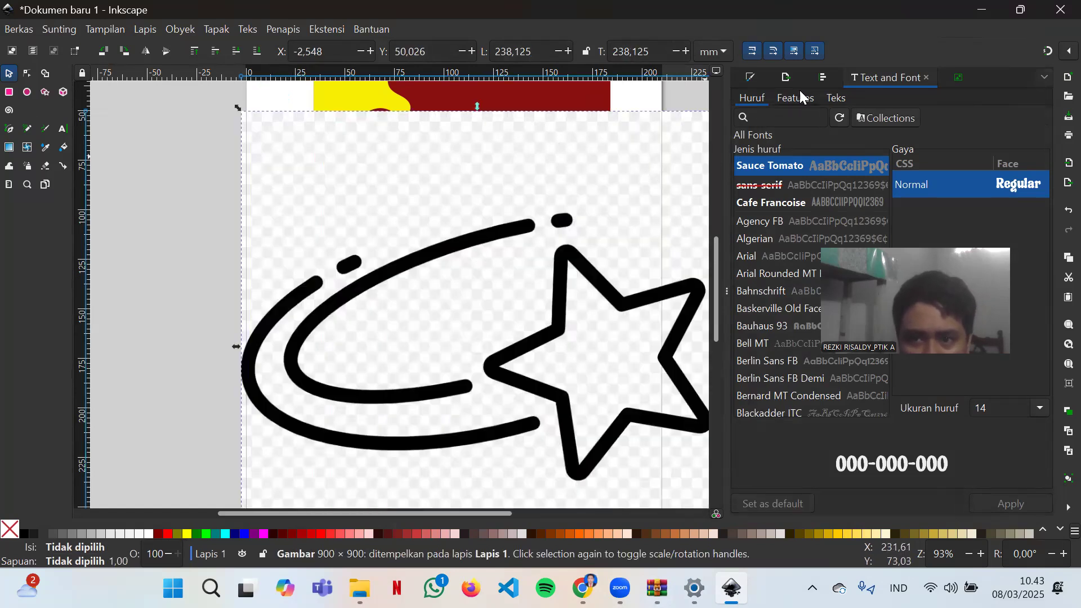
# - Trace the pasted shooting star in multicolor mode with brightness steps and 8 scans, and delete the original bitmap
pyautogui.click(958, 79)
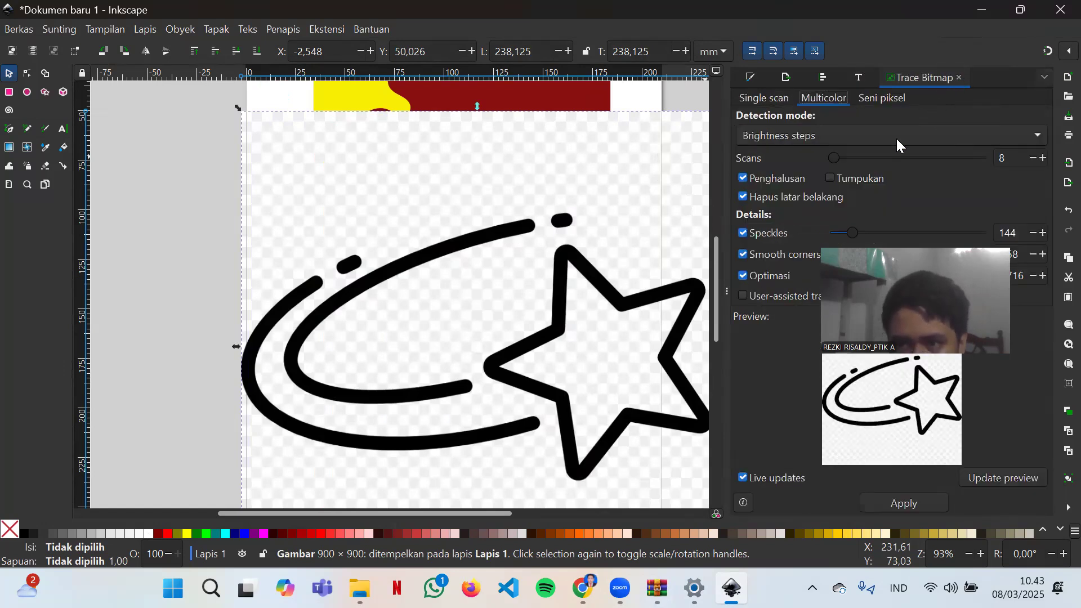
pyautogui.click(908, 505)
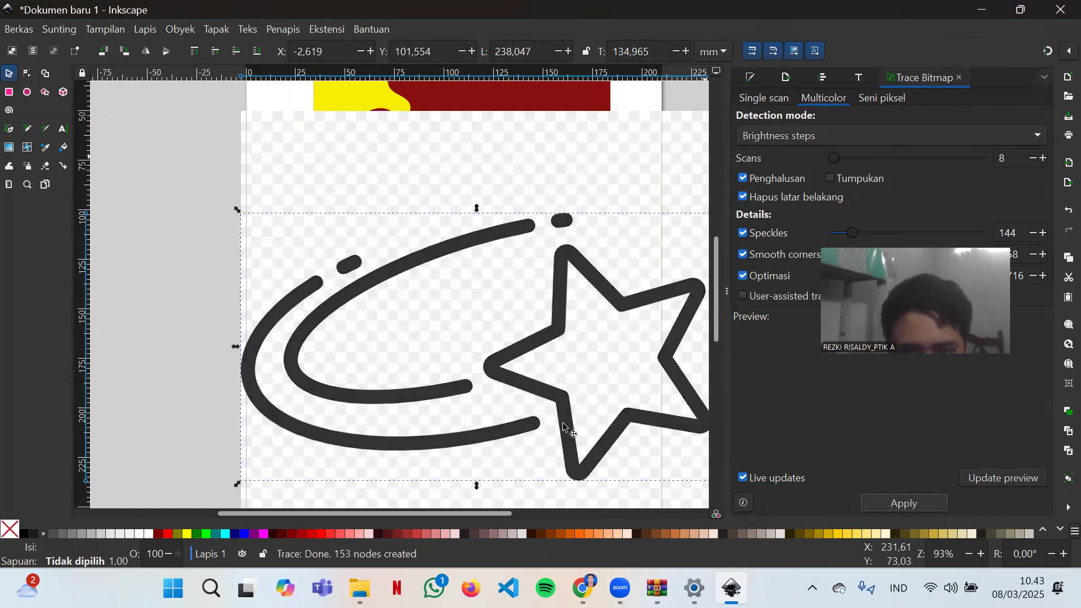
pyautogui.click(567, 355)
pyautogui.moveTo(509, 362); pyautogui.dragTo(266, 367)
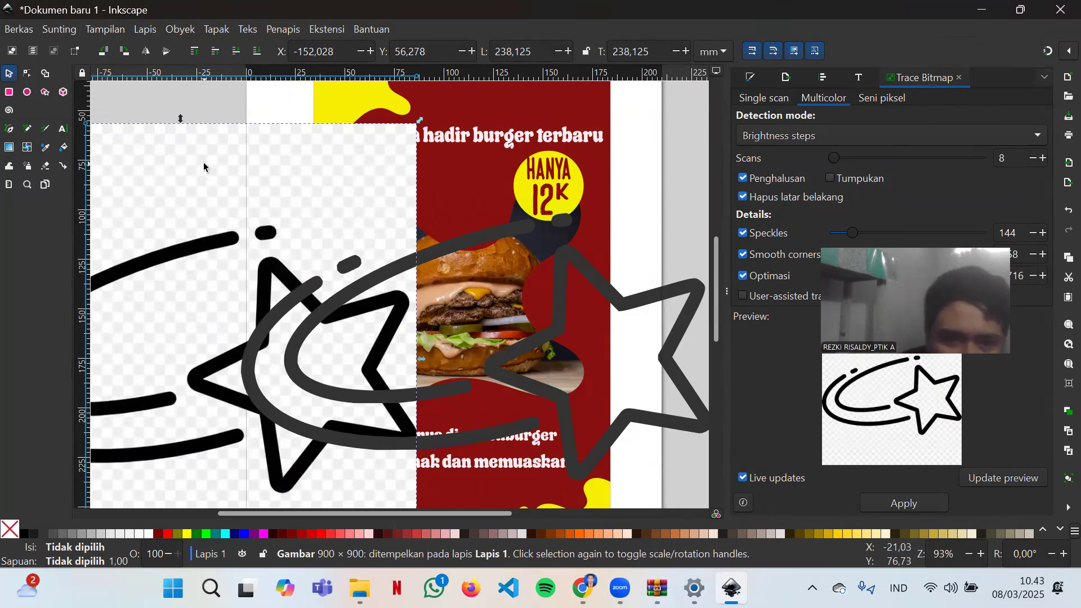
pyautogui.press('Delete')
# - Shrink the traced shooting star to about 21 × 12 mm and place it at the burger photo's left edge
pyautogui.click(619, 307)
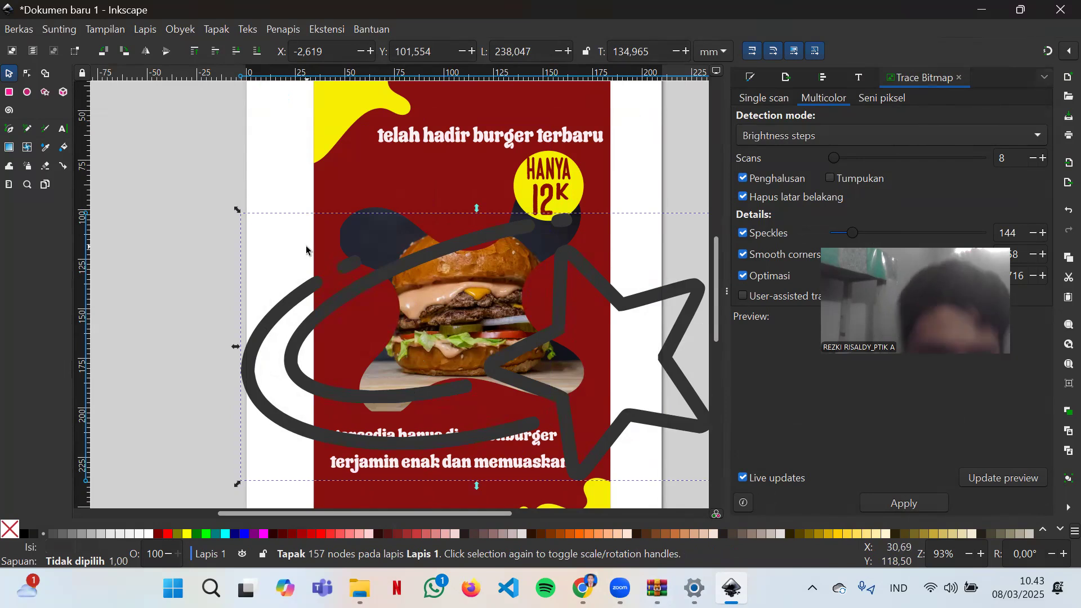
pyautogui.moveTo(235, 210)
pyautogui.mouseDown()
pyautogui.moveTo(338, 270)
pyautogui.moveTo(414, 277)
pyautogui.moveTo(481, 336)
pyautogui.moveTo(398, 176)
pyautogui.moveTo(414, 183)
pyautogui.moveTo(403, 187)
pyautogui.moveTo(439, 189)
pyautogui.moveTo(411, 187)
pyautogui.moveTo(413, 198)
pyautogui.mouseUp()
pyautogui.hotkey('ctrl', 'z')
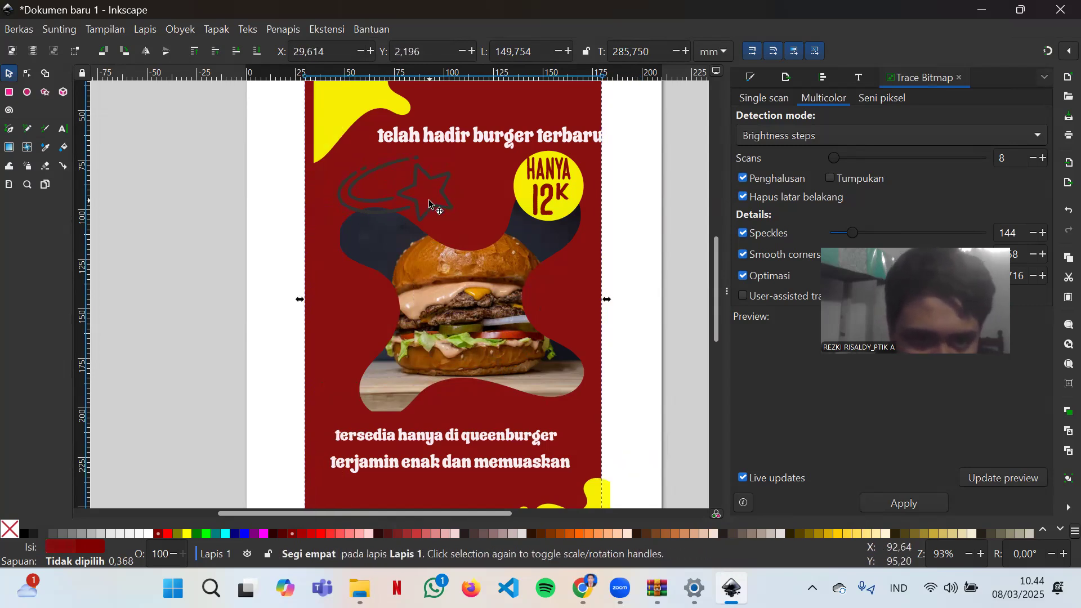
pyautogui.click(423, 219)
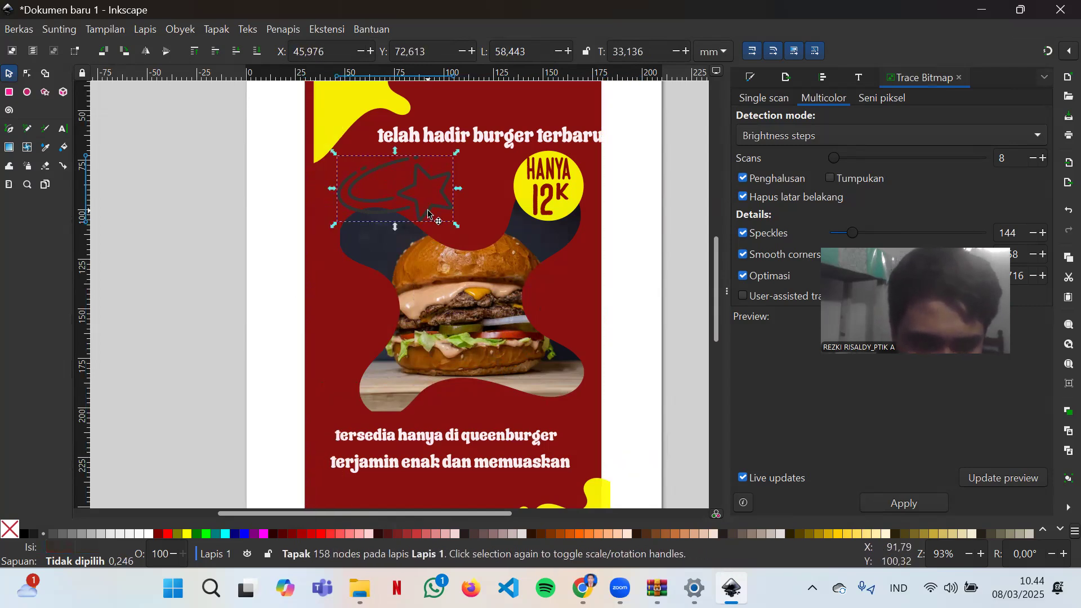
pyautogui.moveTo(451, 211); pyautogui.dragTo(416, 189)
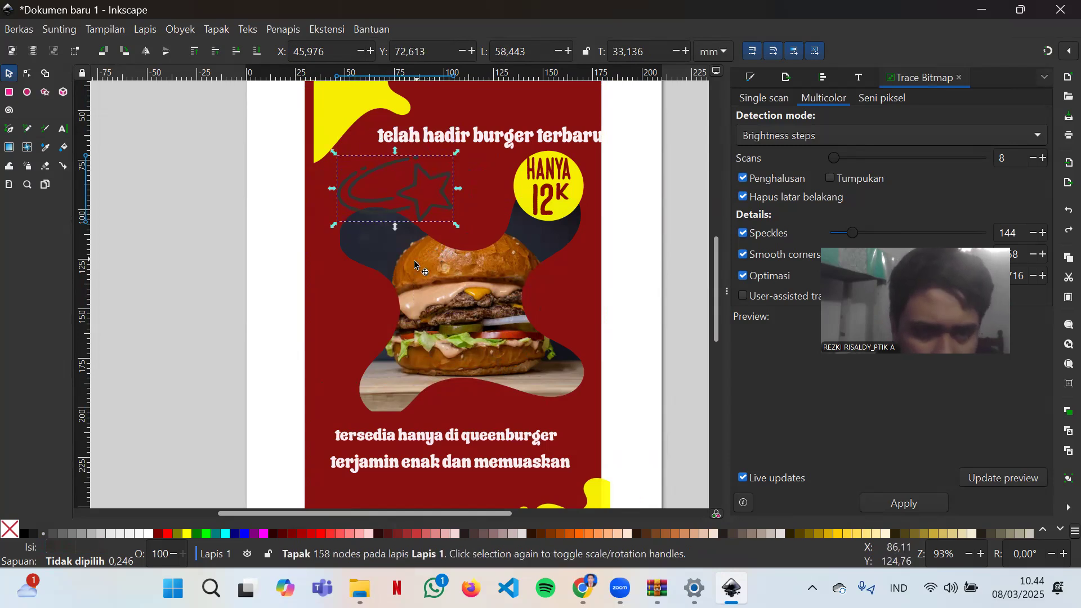
pyautogui.moveTo(424, 210); pyautogui.dragTo(408, 176)
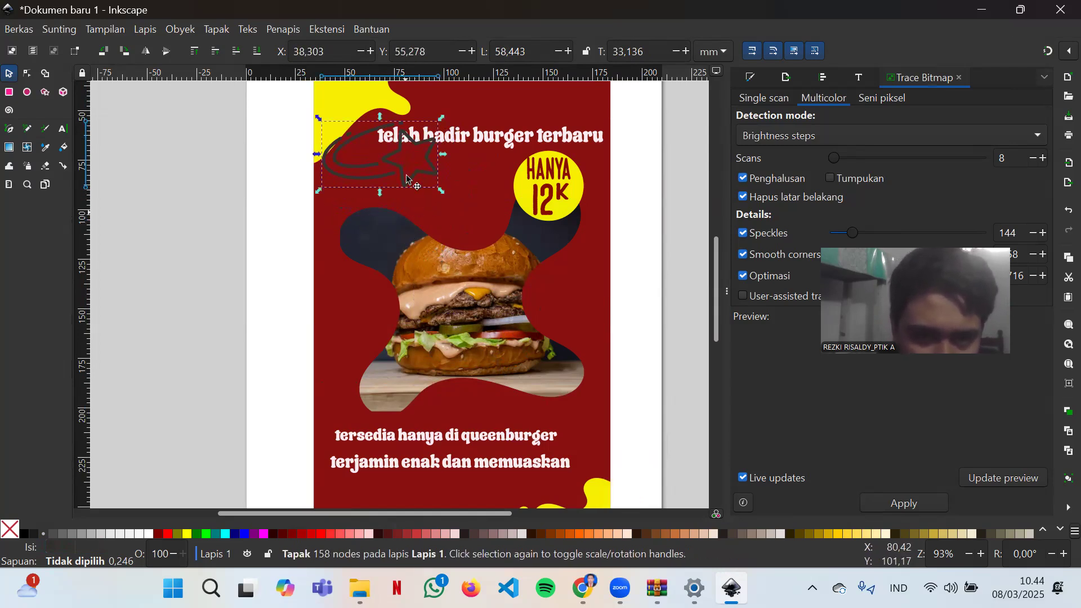
pyautogui.moveTo(442, 119); pyautogui.dragTo(340, 270)
pyautogui.click(398, 239)
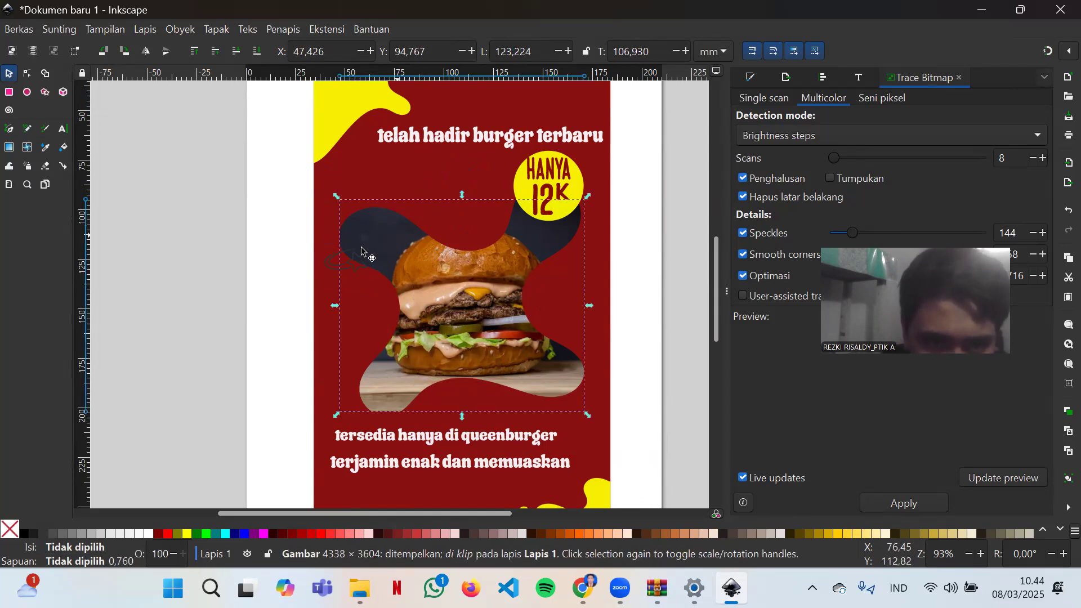
# - Fill the traced shooting star at the burger photo's left edge with white
pyautogui.click(337, 266)
pyautogui.rightClick(336, 266)
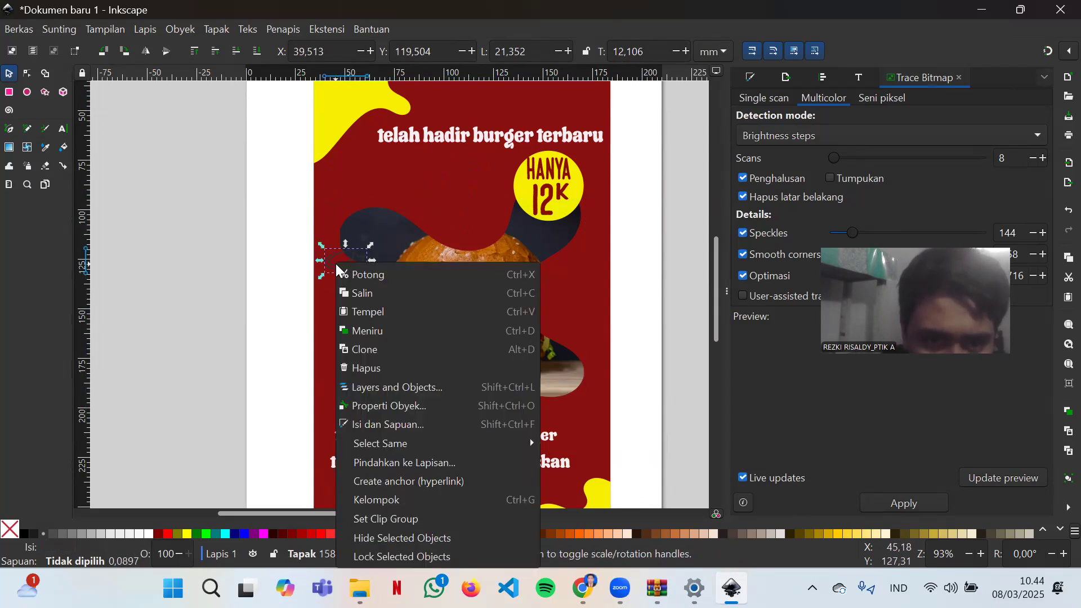
pyautogui.click(388, 388)
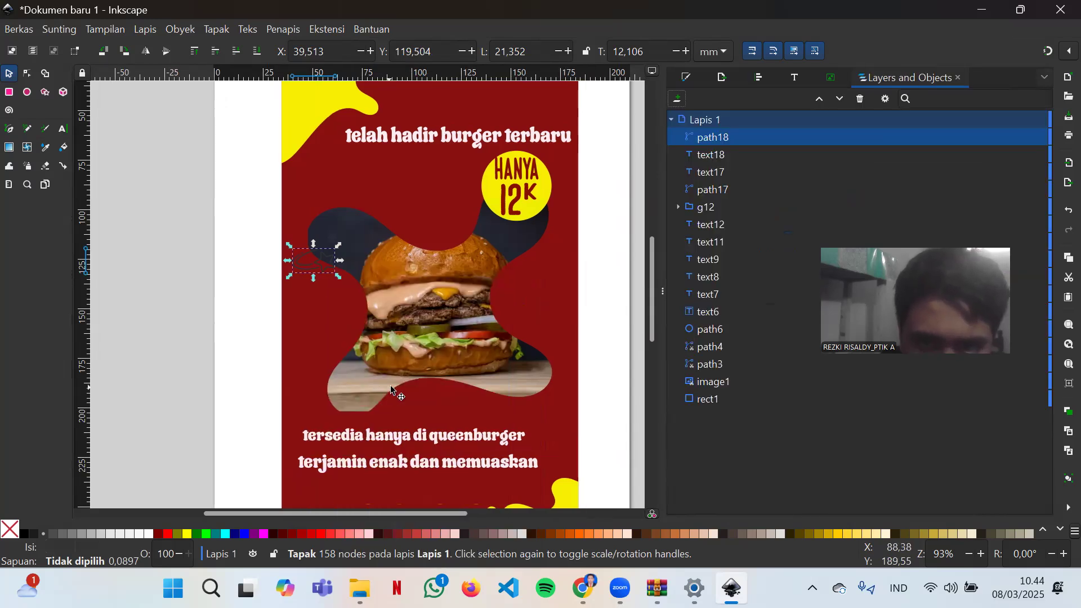
pyautogui.click(169, 251)
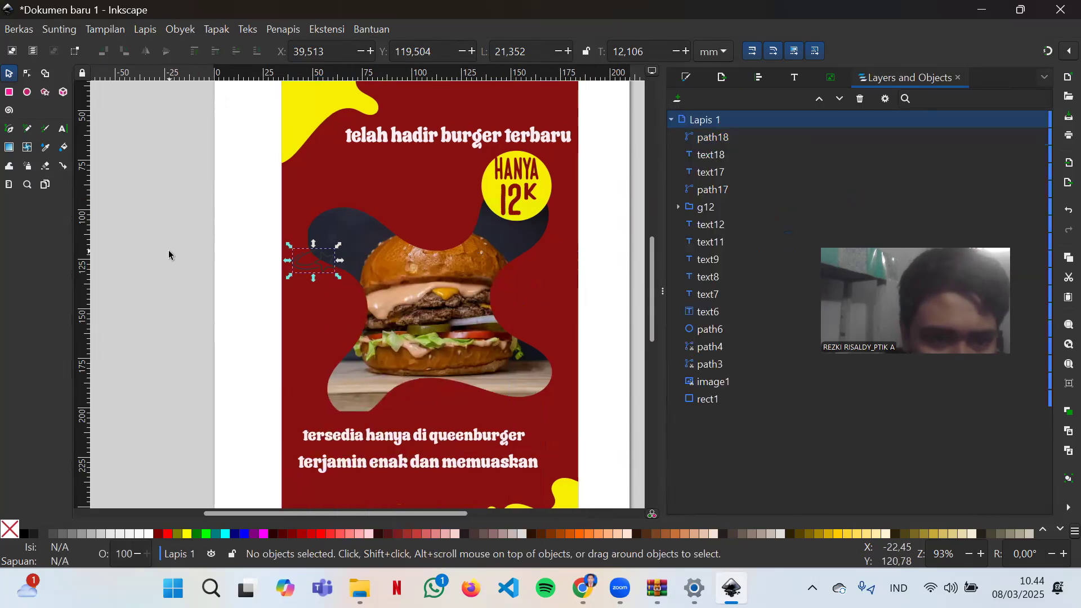
pyautogui.rightClick(305, 263)
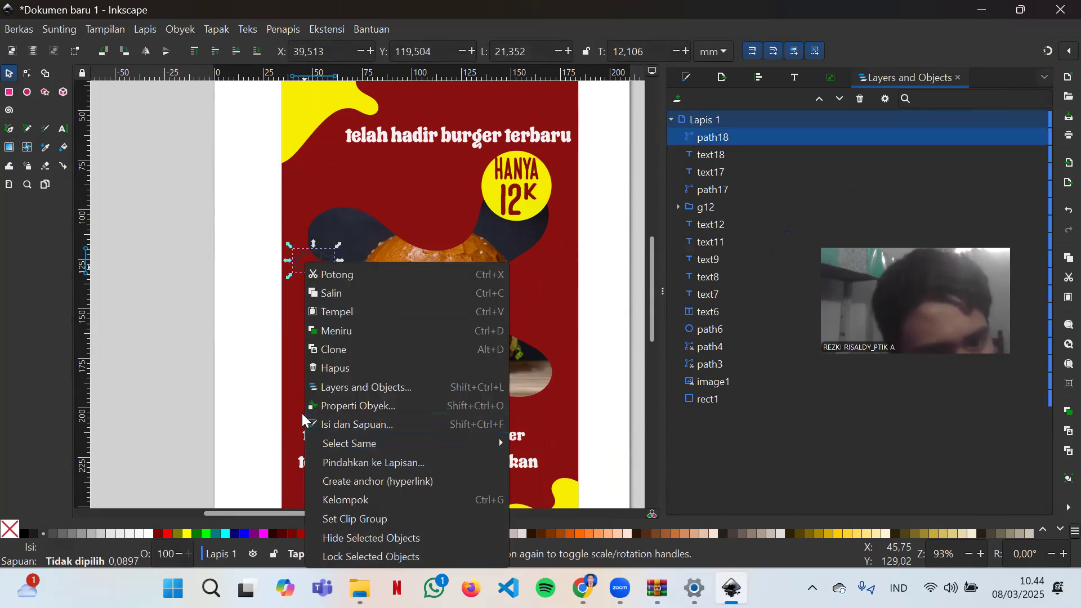
pyautogui.click(204, 312)
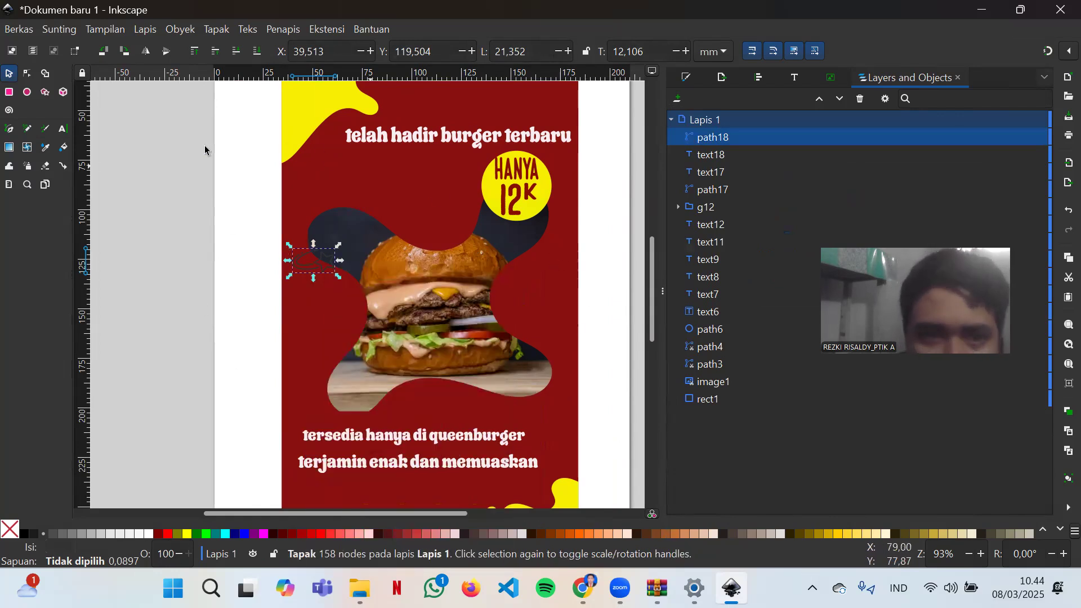
pyautogui.click(144, 533)
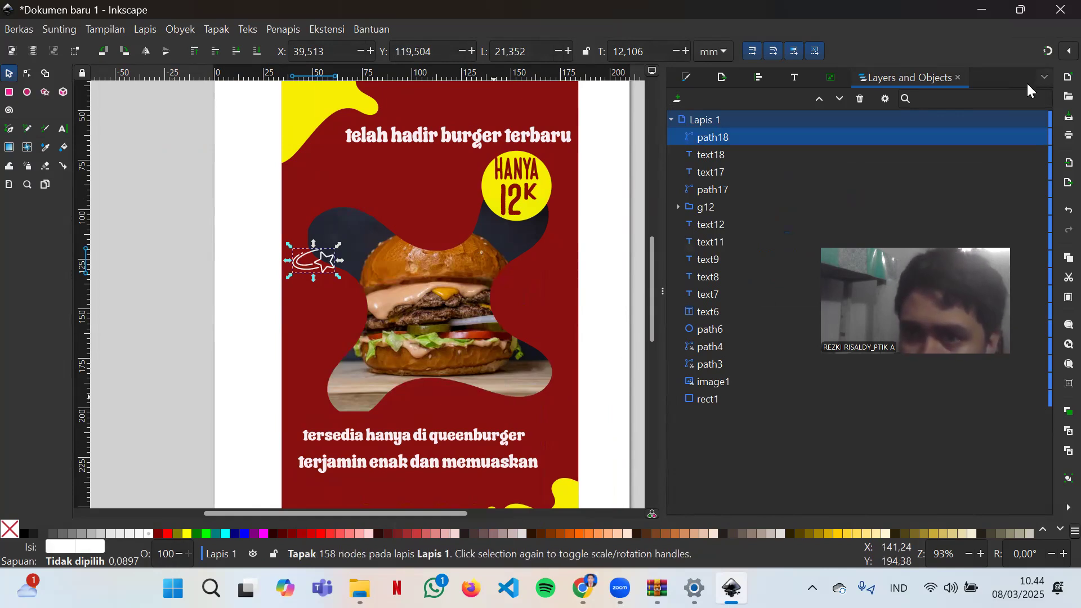
pyautogui.click(830, 79)
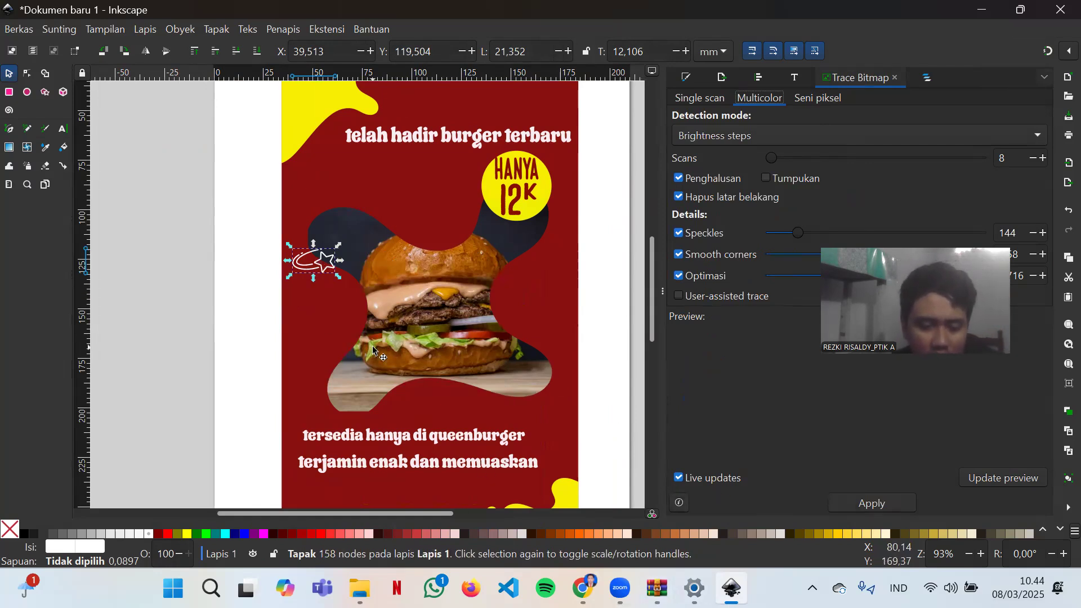
pyautogui.hotkey('ctrl', 'v')
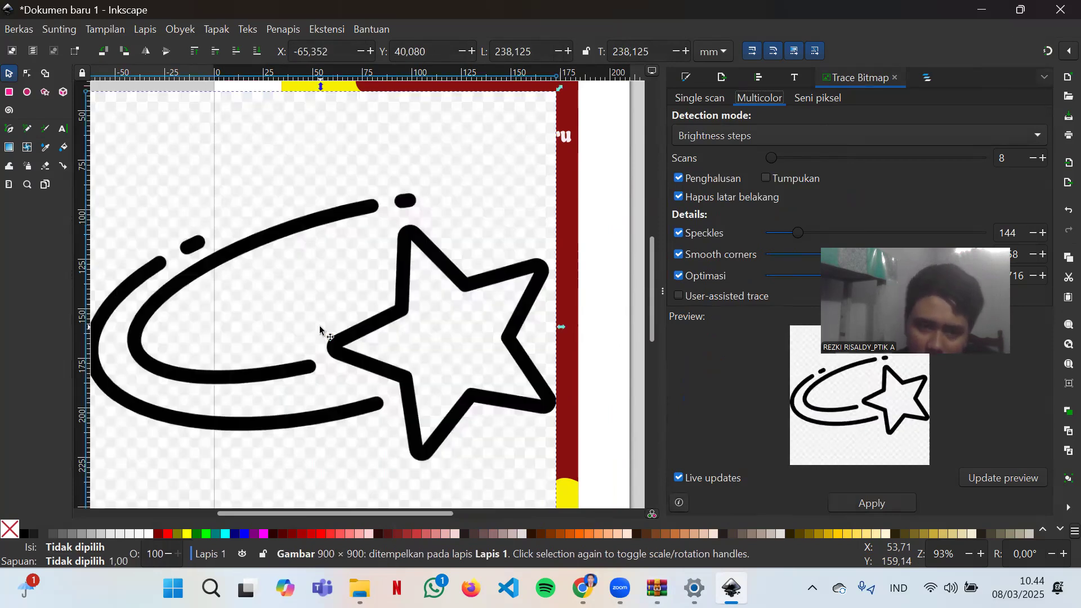
pyautogui.press('Delete')
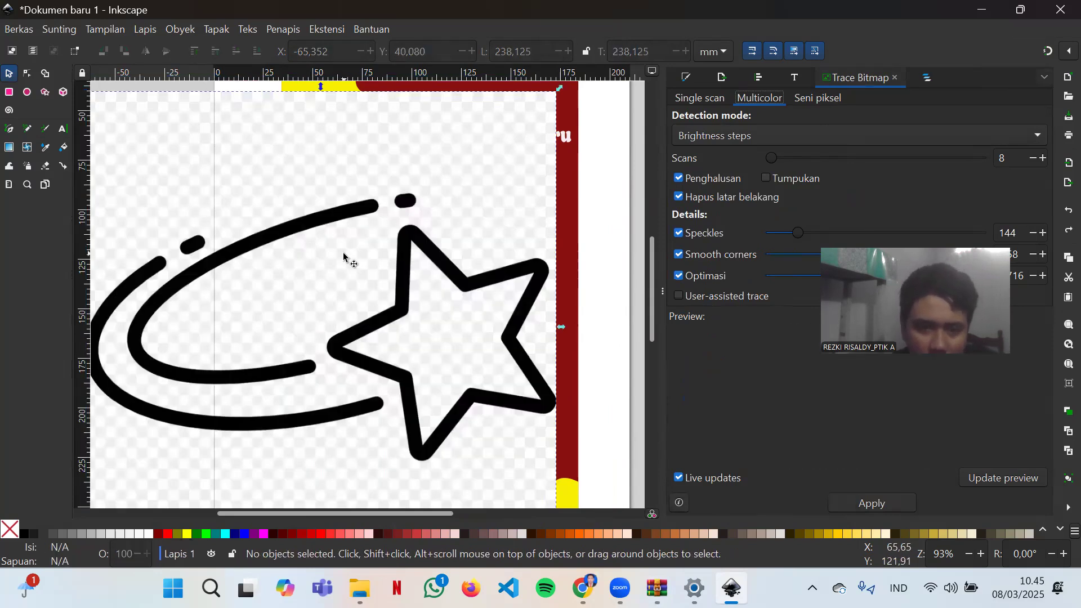
# - Duplicate the white shooting star twice, placing one copy below the end of "terjamin enak dan memuaskan" and one beside the "HANYA 12K" badge
pyautogui.click(323, 259)
pyautogui.hotkey('ctrl', 'c')
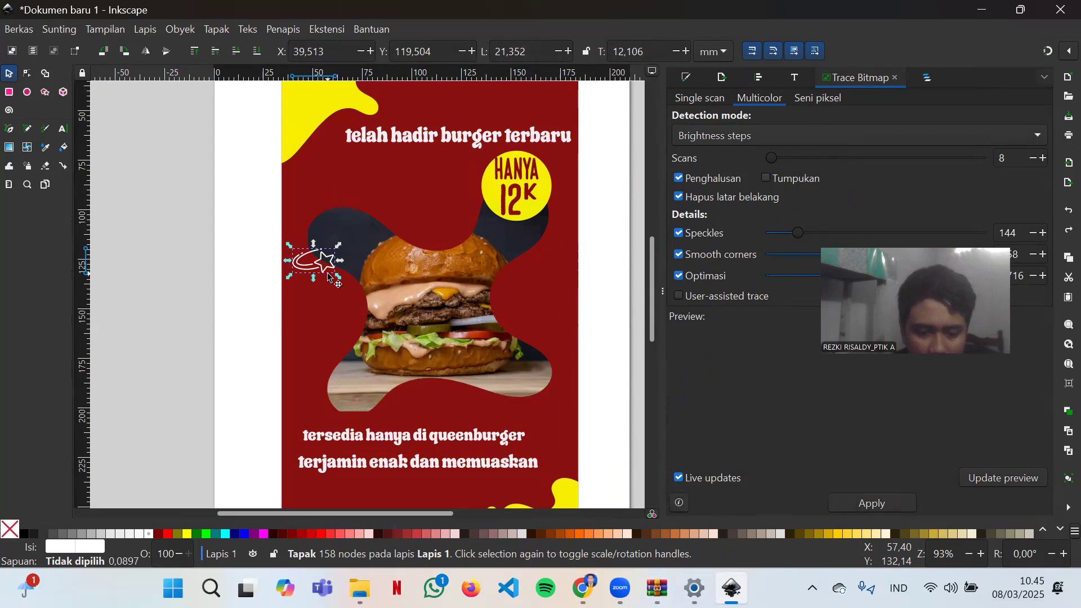
pyautogui.hotkey('ctrl', 'v')
pyautogui.moveTo(332, 274); pyautogui.dragTo(543, 482)
pyautogui.moveTo(345, 273); pyautogui.dragTo(568, 161)
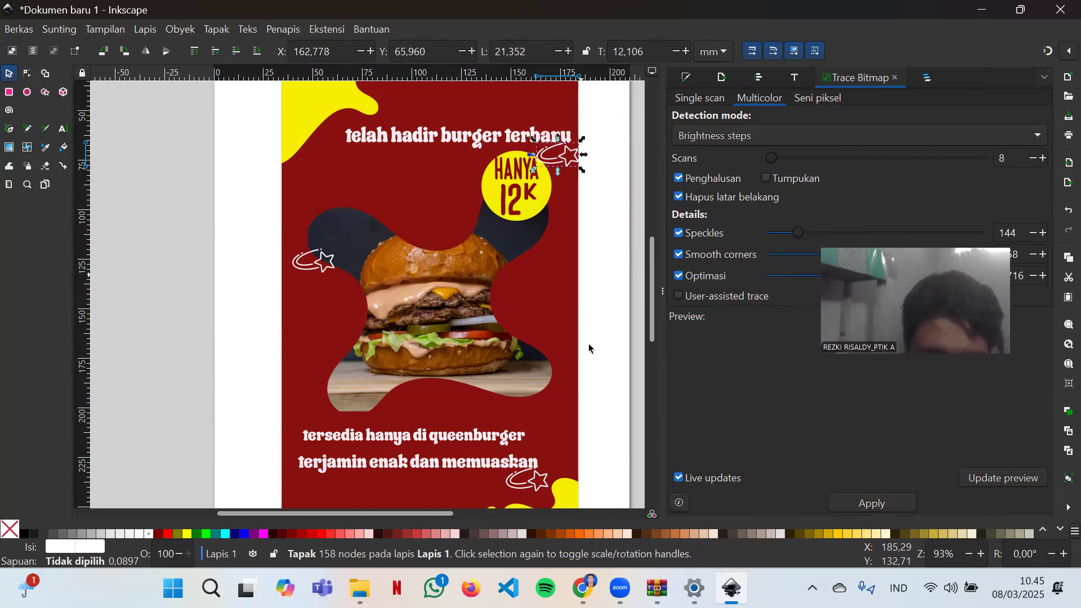
pyautogui.click(594, 305)
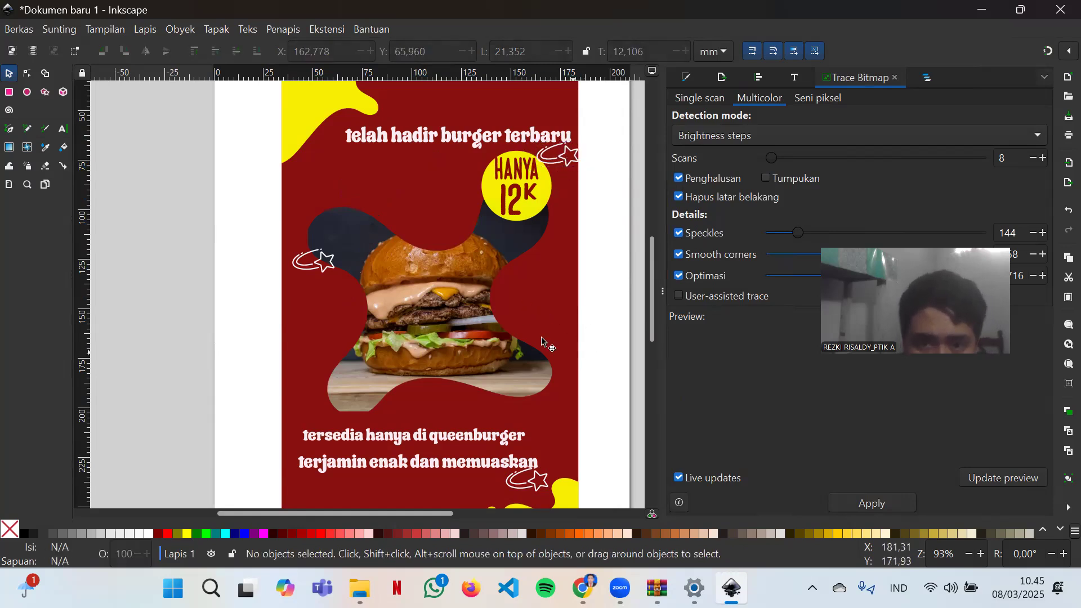
# - Look over the poster, switch to Chrome and browse the star logo image results for another decoration
pyautogui.scroll(-4, 528, 408)
pyautogui.scroll(8, 526, 408)
pyautogui.scroll(-2, 526, 408)
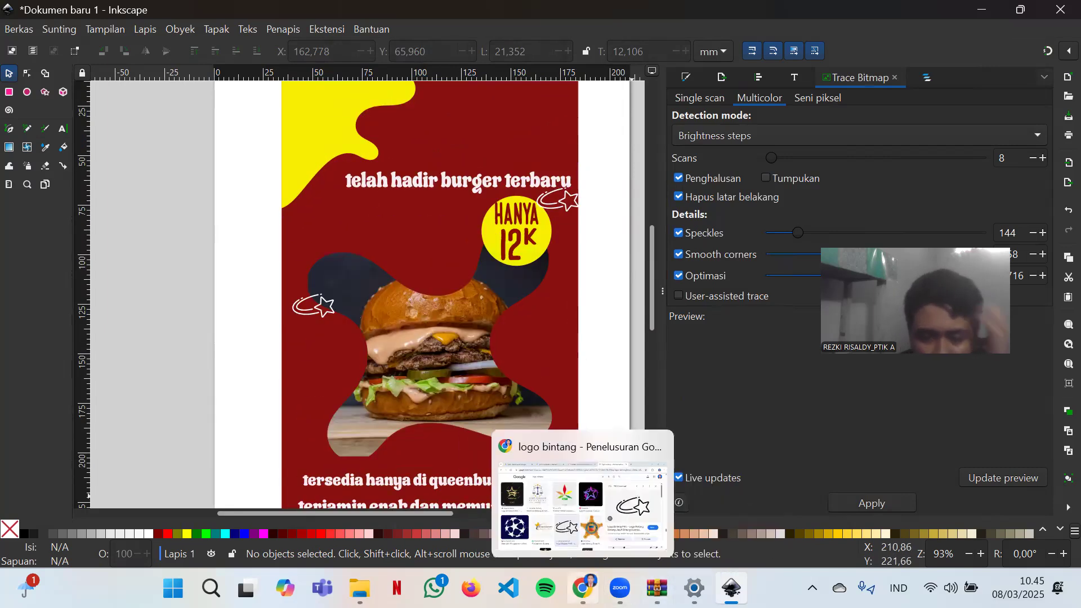
pyautogui.click(583, 588)
pyautogui.scroll(-5, 358, 293)
pyautogui.scroll(10, 359, 293)
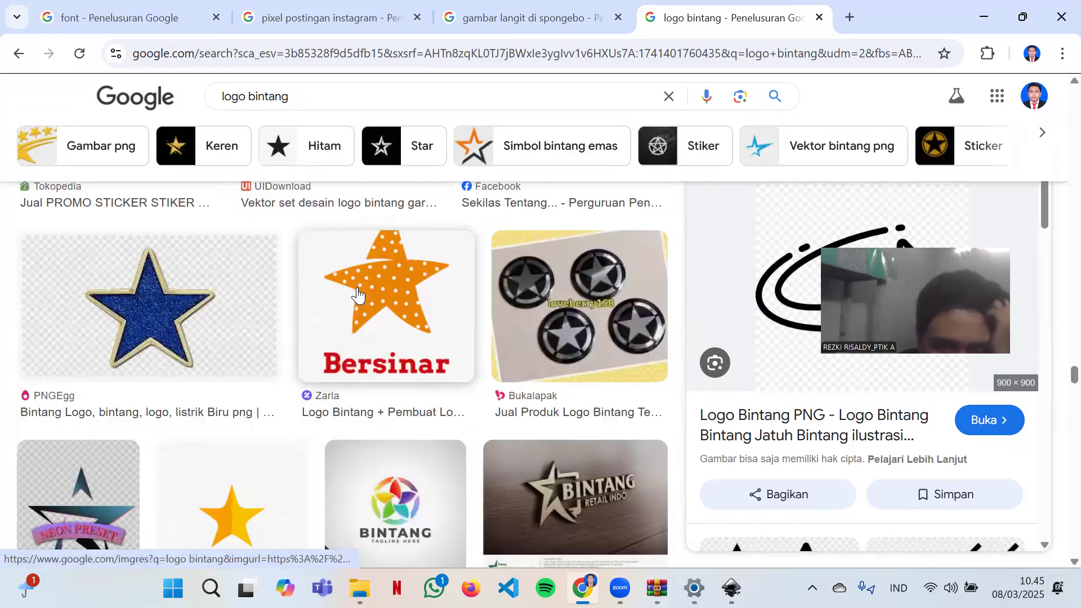
pyautogui.scroll(10, 341, 284)
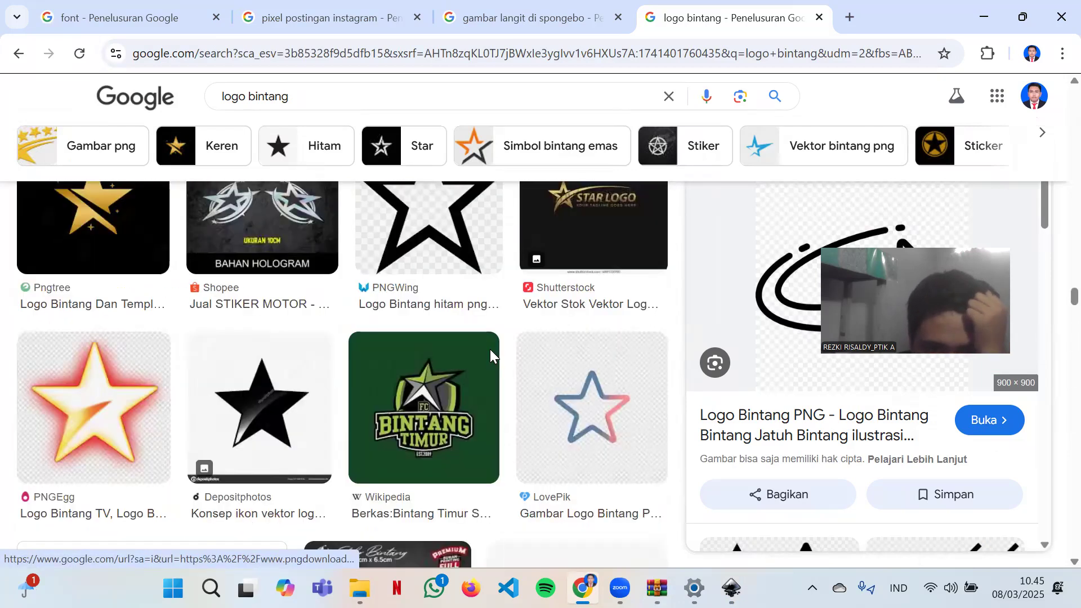
pyautogui.scroll(5, 477, 364)
# - Search Google Images for "logo halal" and look through the resulting logos
pyautogui.tripleClick(194, 109)
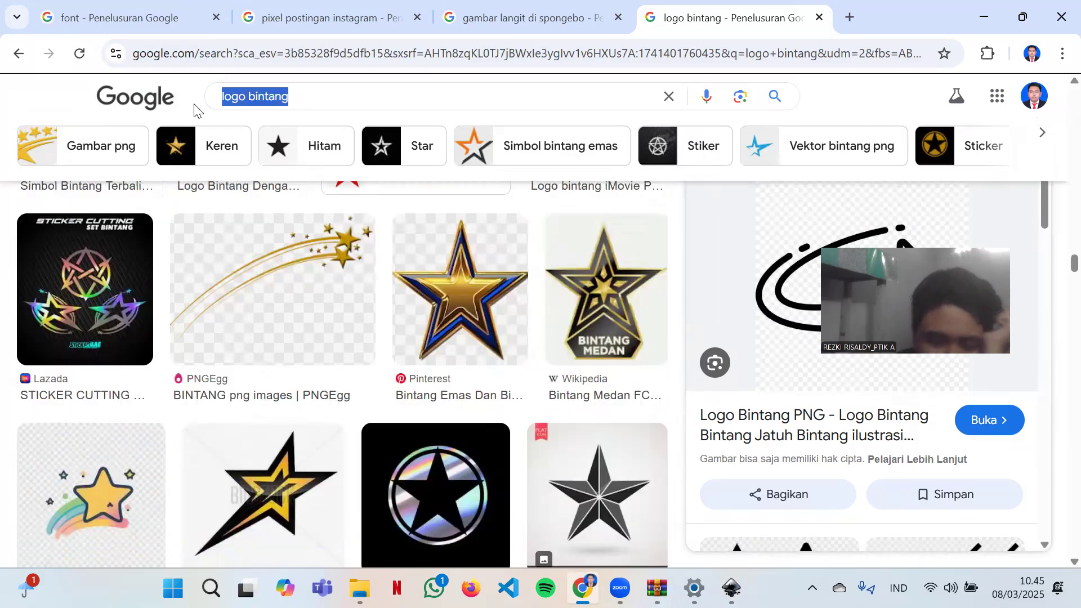
pyautogui.press('BackSpace')
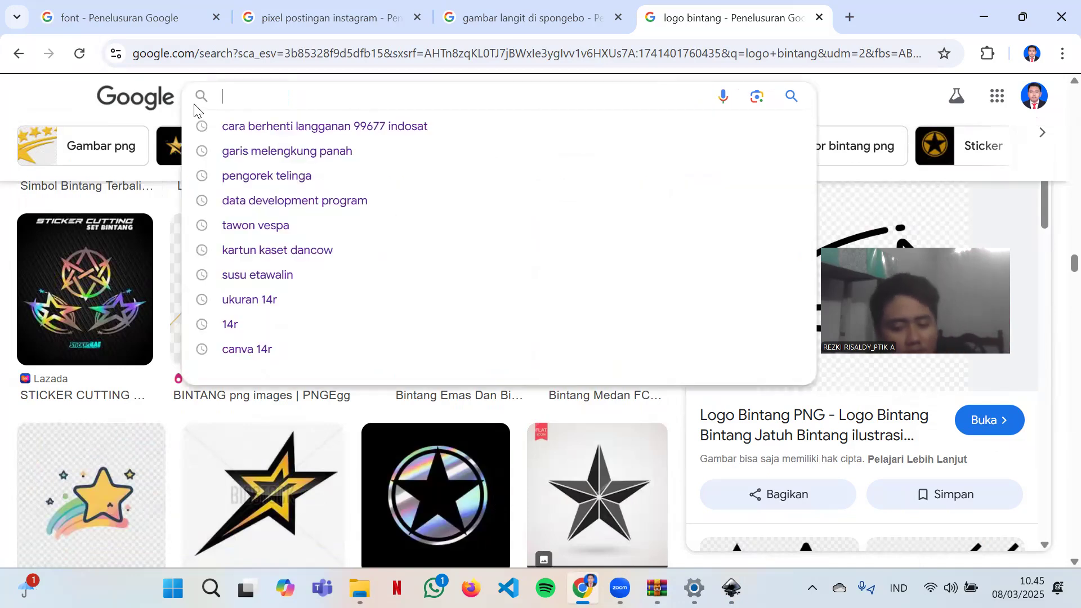
pyautogui.write('logo ')
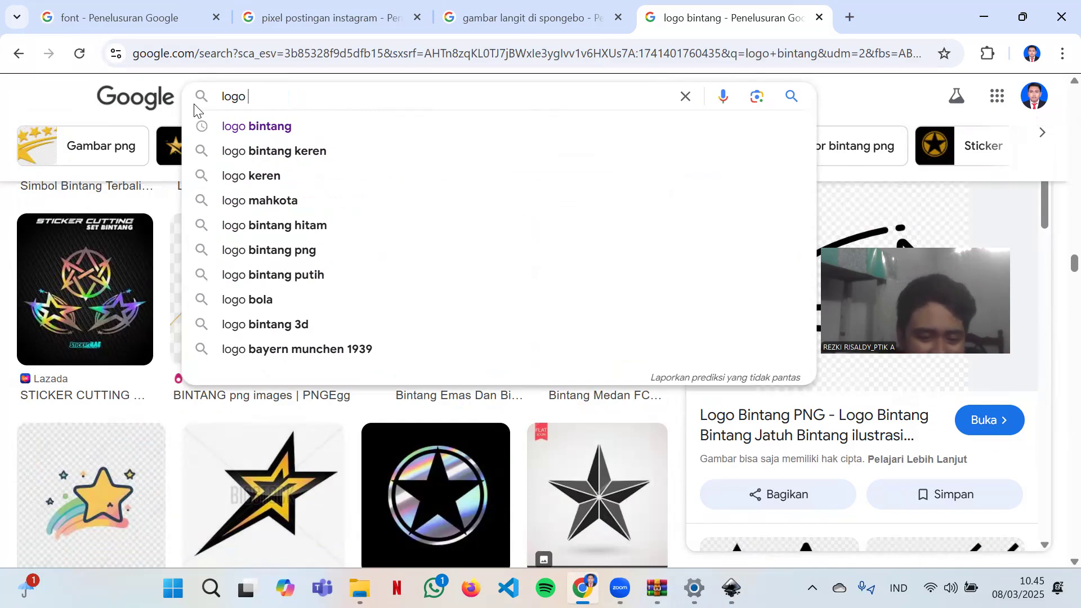
pyautogui.write('halal')
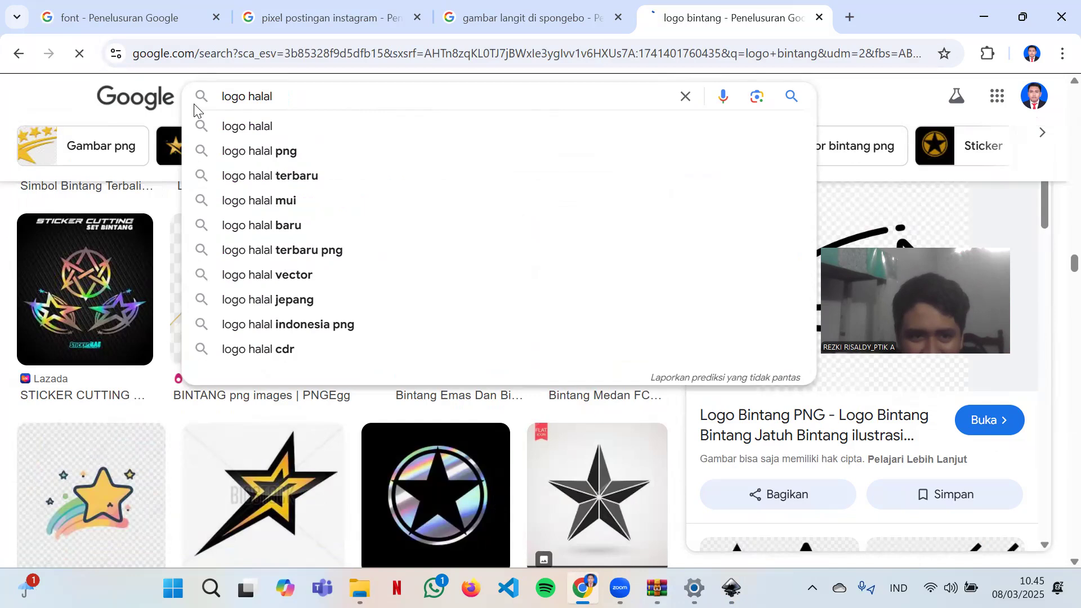
pyautogui.scroll(-2, 688, 295)
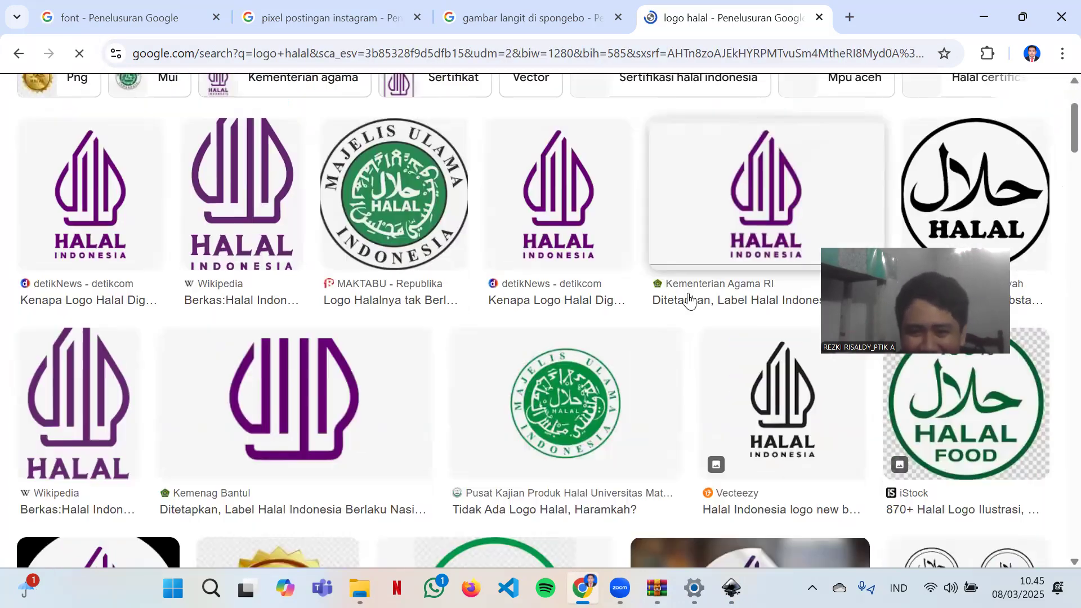
pyautogui.scroll(-5, 688, 298)
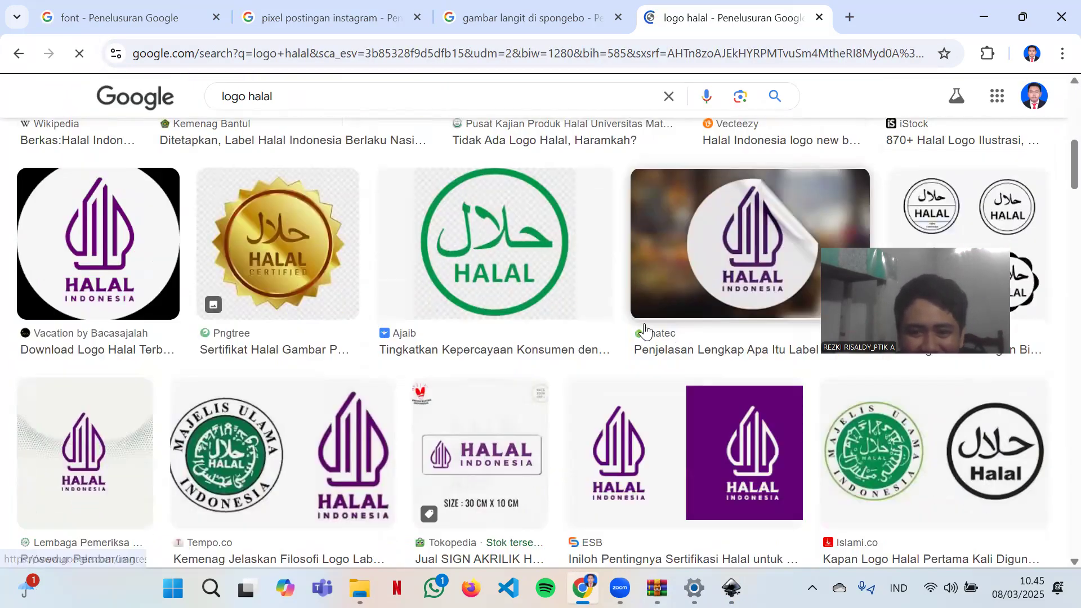
pyautogui.scroll(-5, 645, 331)
pyautogui.scroll(6, 191, 96)
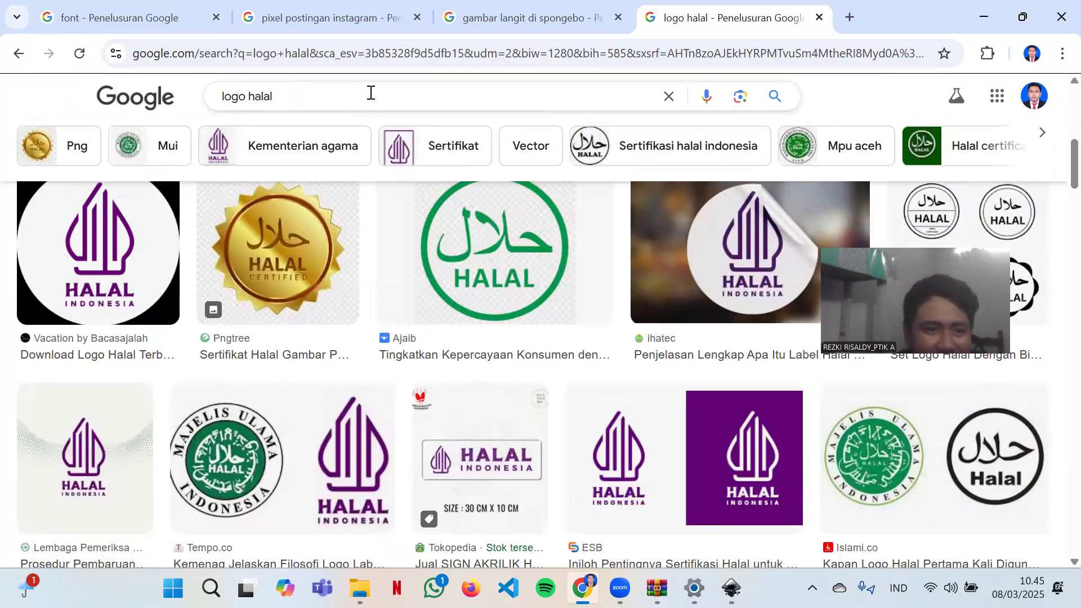
# - Search Google Images for "logo paw" and look through the results for a simple paw print
pyautogui.moveTo(369, 91); pyautogui.dragTo(88, 100)
pyautogui.press('BackSpace')
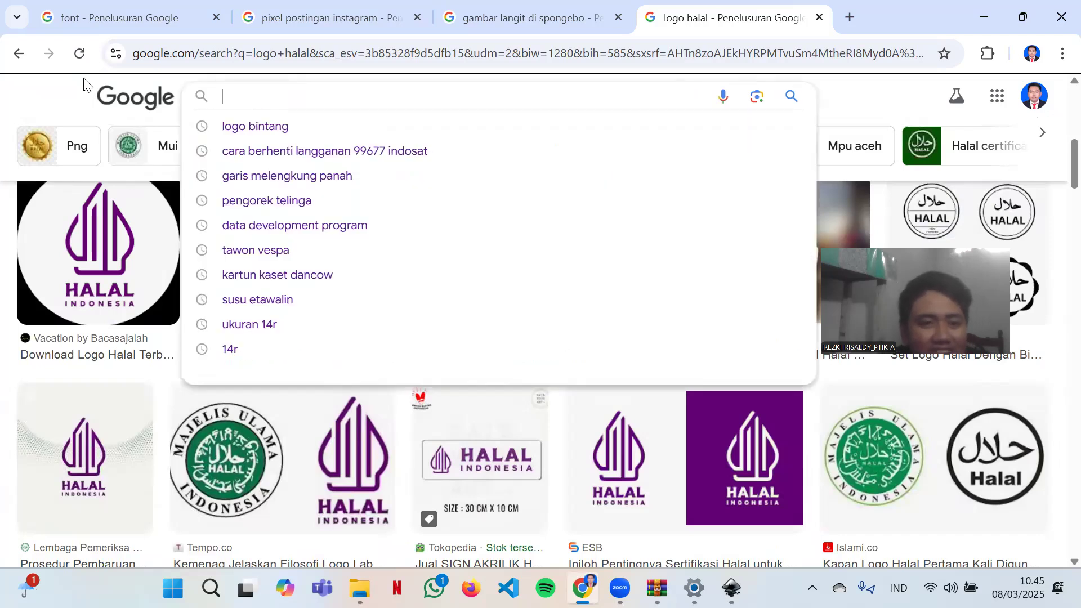
pyautogui.write('logo ')
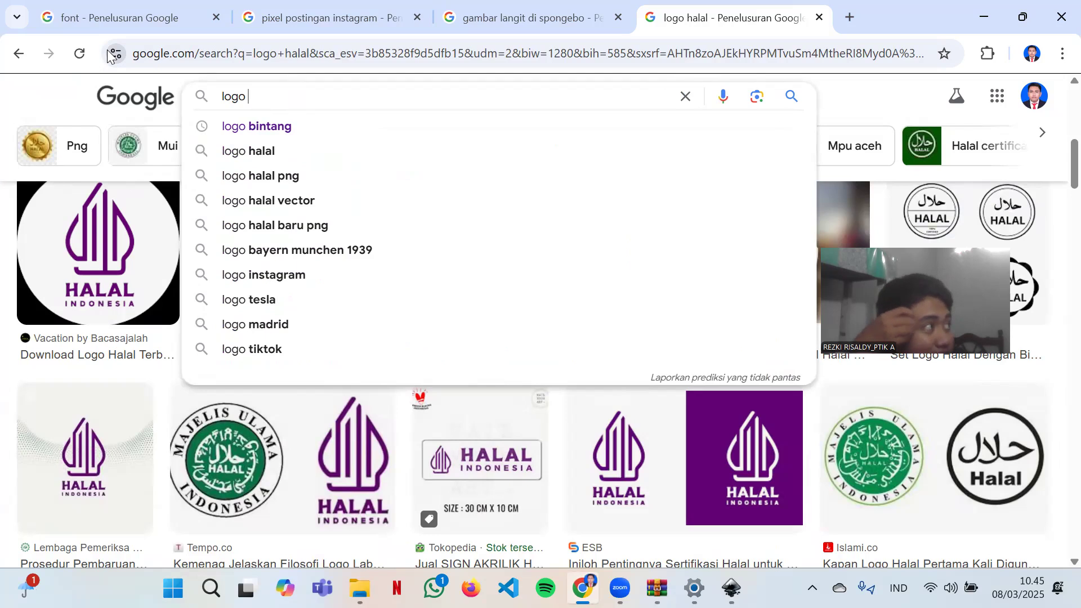
pyautogui.write('paw')
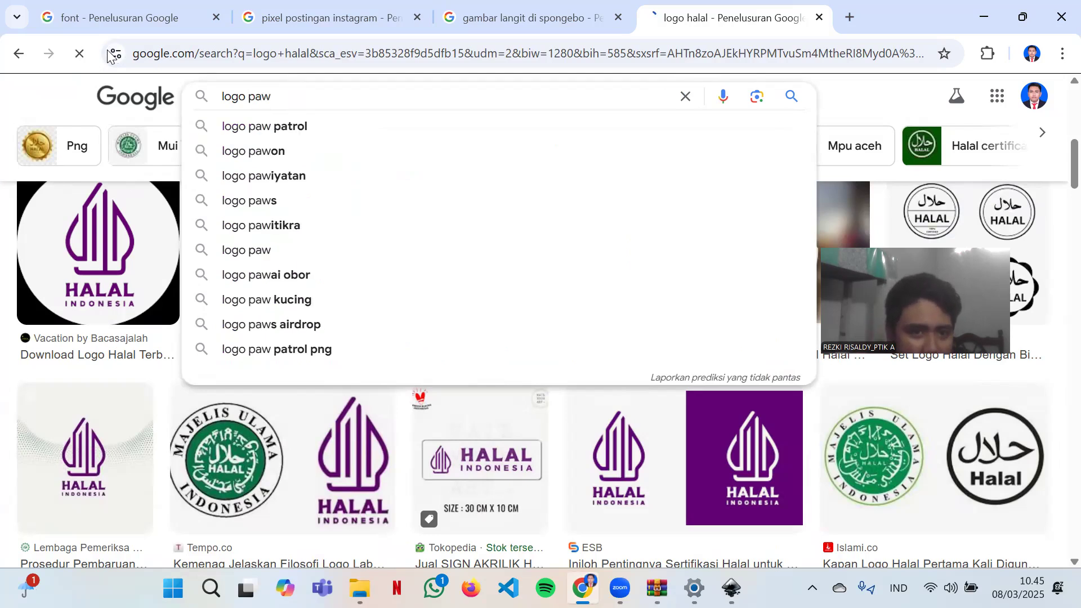
pyautogui.press('Return')
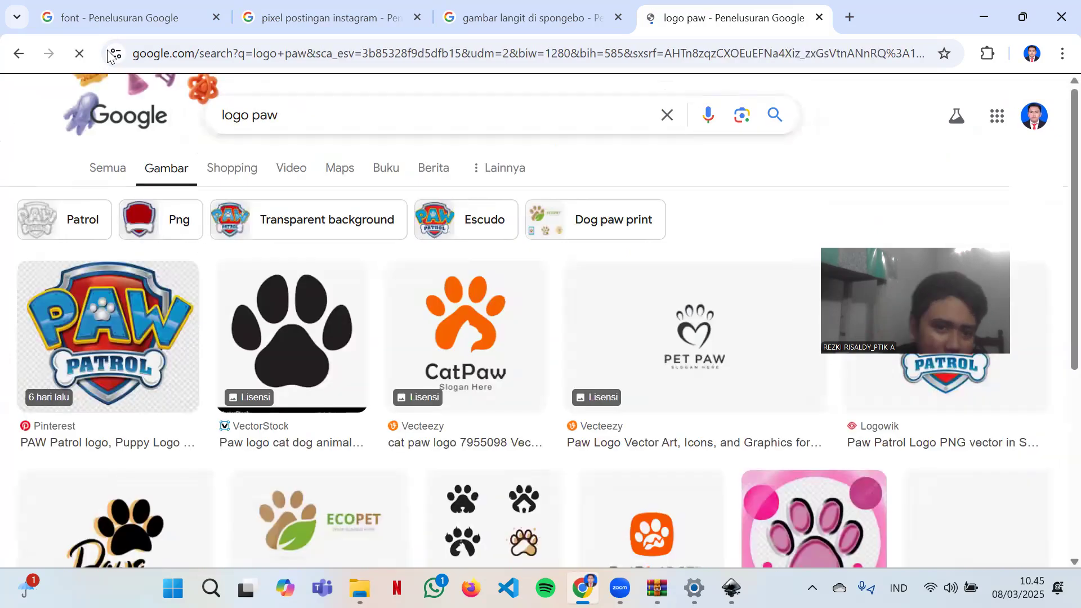
pyautogui.scroll(-4, 1, 266)
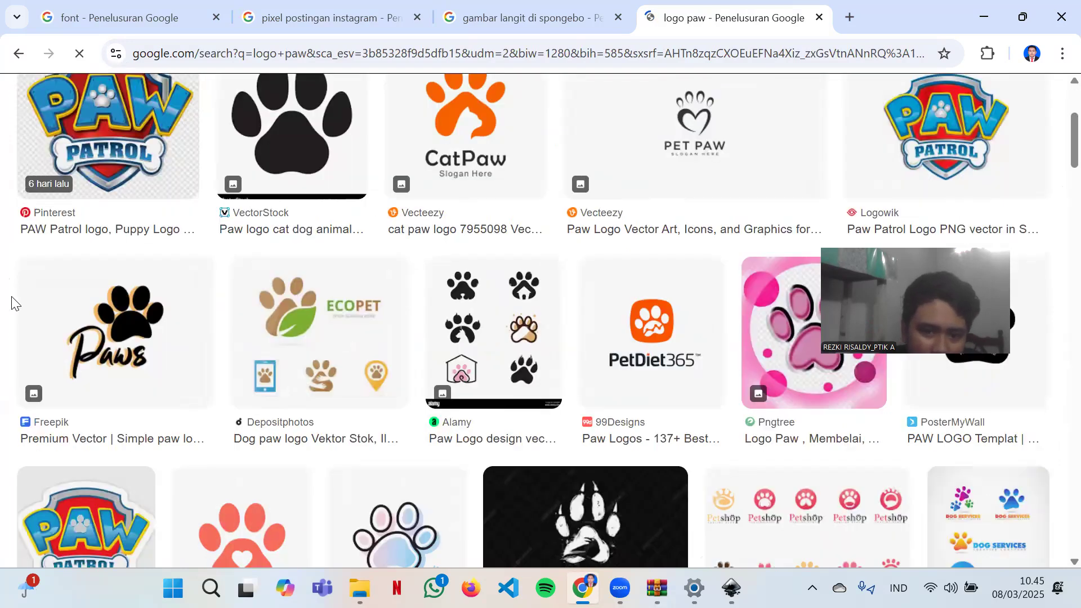
pyautogui.scroll(-6, 490, 299)
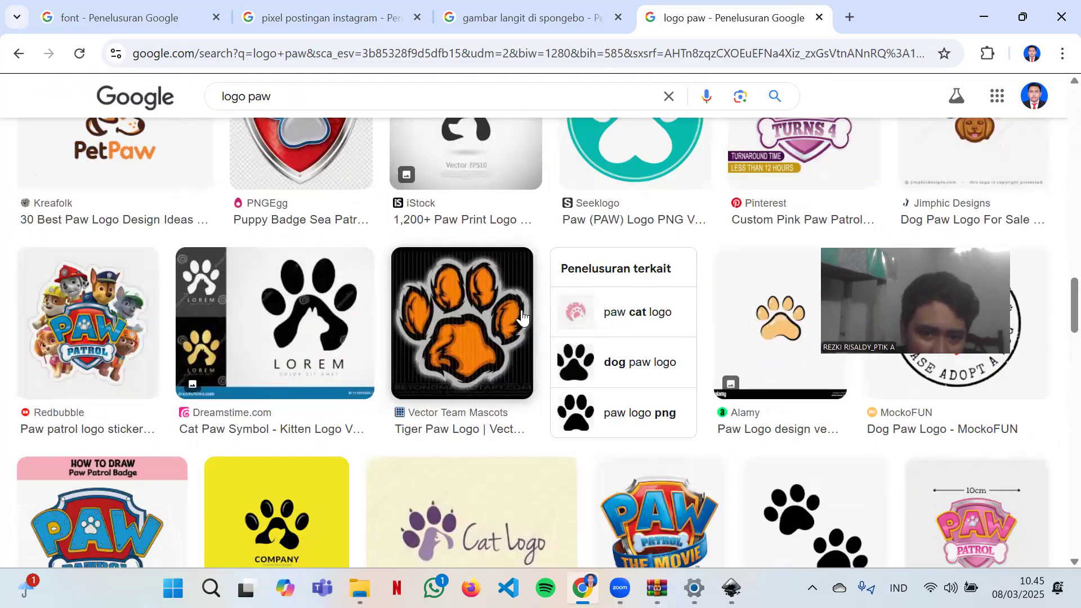
pyautogui.scroll(-5, 521, 327)
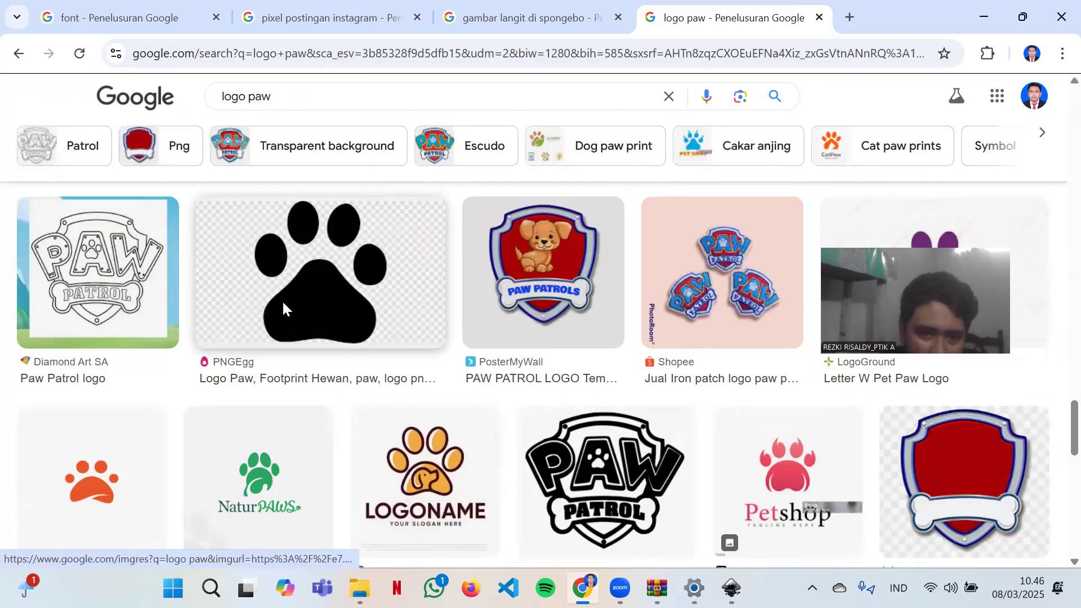
pyautogui.rightClick(283, 306)
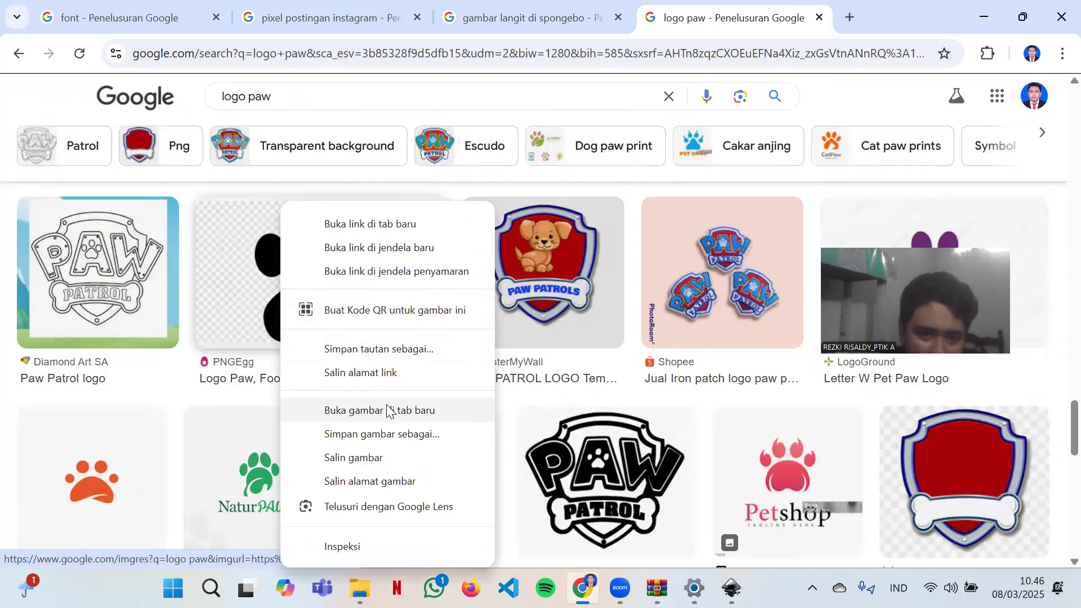
pyautogui.click(562, 302)
# - Search Google Images for "logi crown" in place of the paw logos
pyautogui.scroll(11, 568, 301)
pyautogui.moveTo(287, 97); pyautogui.dragTo(172, 115)
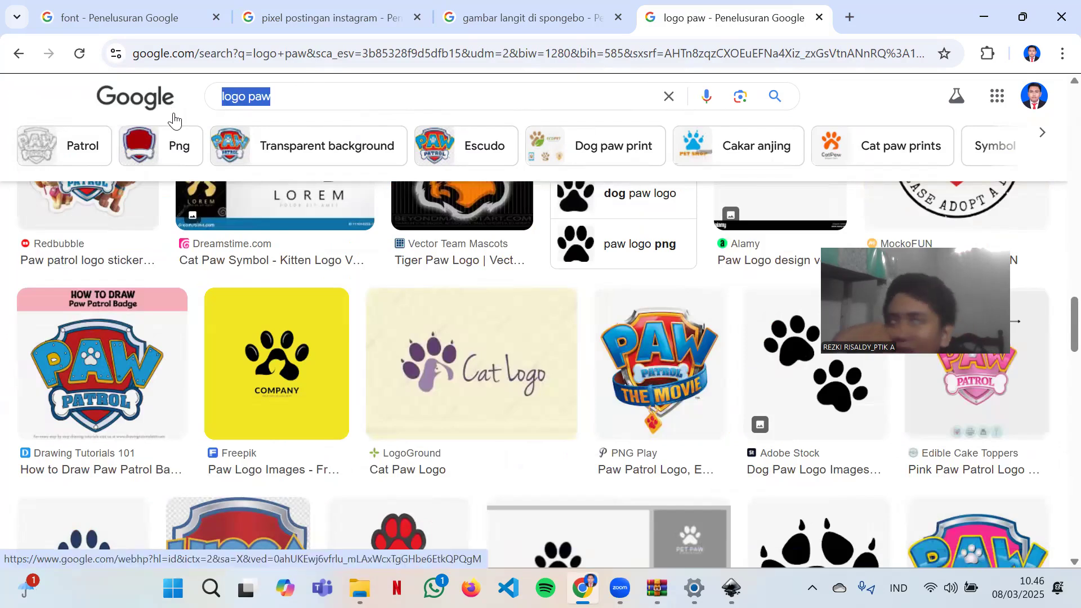
pyautogui.press('BackSpace')
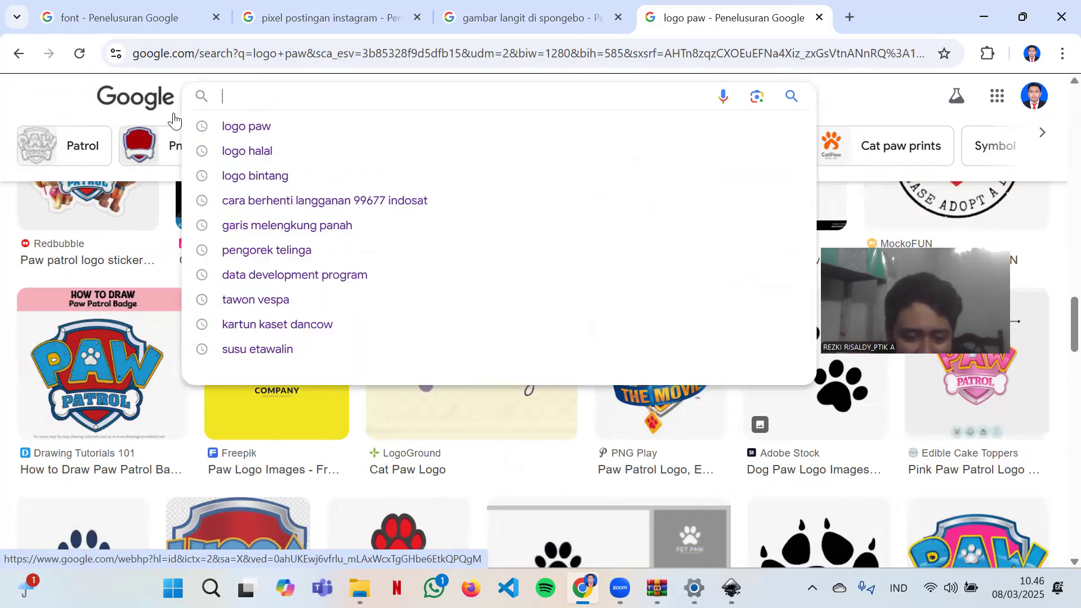
pyautogui.write('logi')
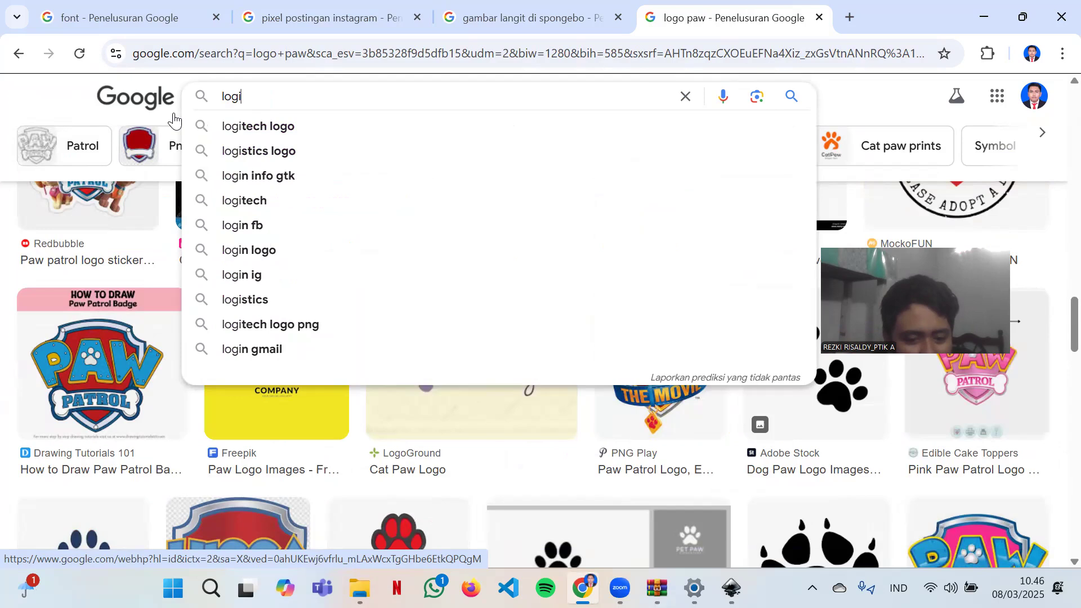
pyautogui.write(' croe')
pyautogui.press('BackSpace')
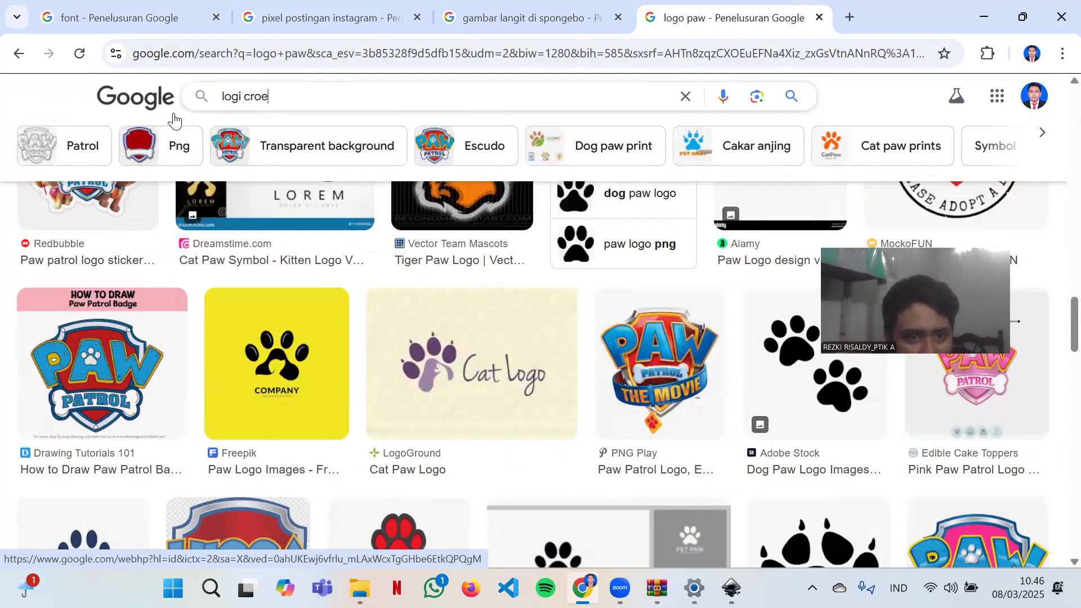
pyautogui.write('wn')
pyautogui.press('Return')
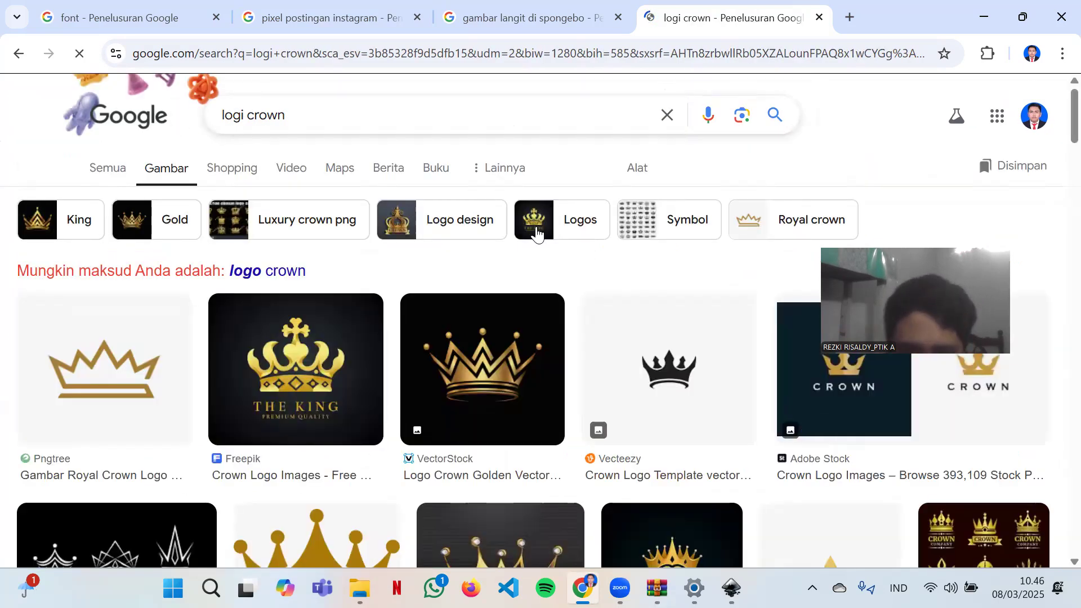
# - Copy the plain black crown logo image from the Vecteezy search result and browse further down the crown results
pyautogui.scroll(-4, 535, 228)
pyautogui.scroll(3, 676, 315)
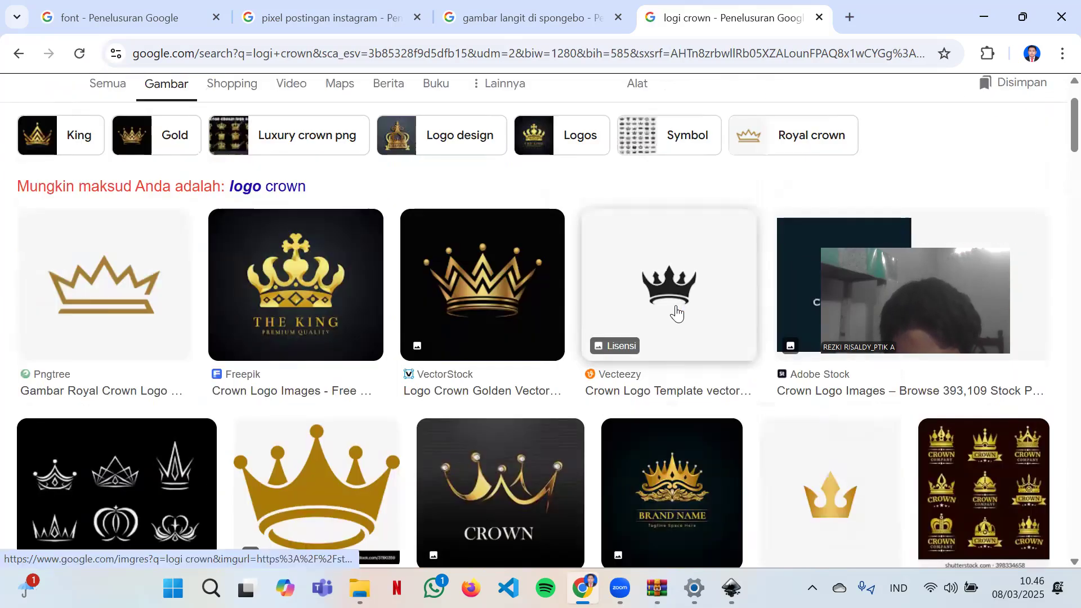
pyautogui.rightClick(677, 311)
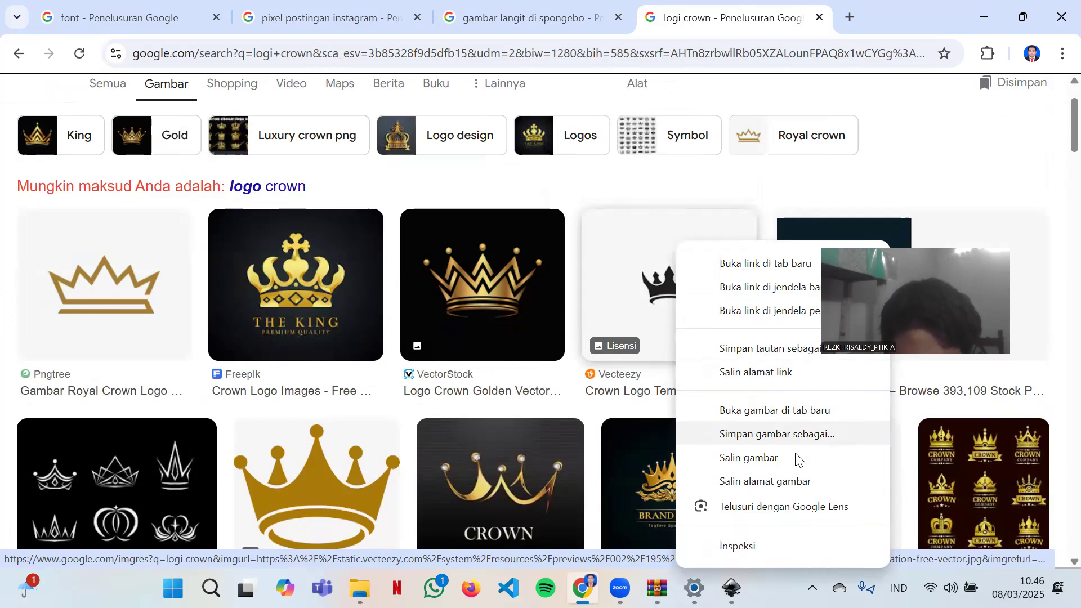
pyautogui.click(688, 458)
pyautogui.scroll(-10, 673, 547)
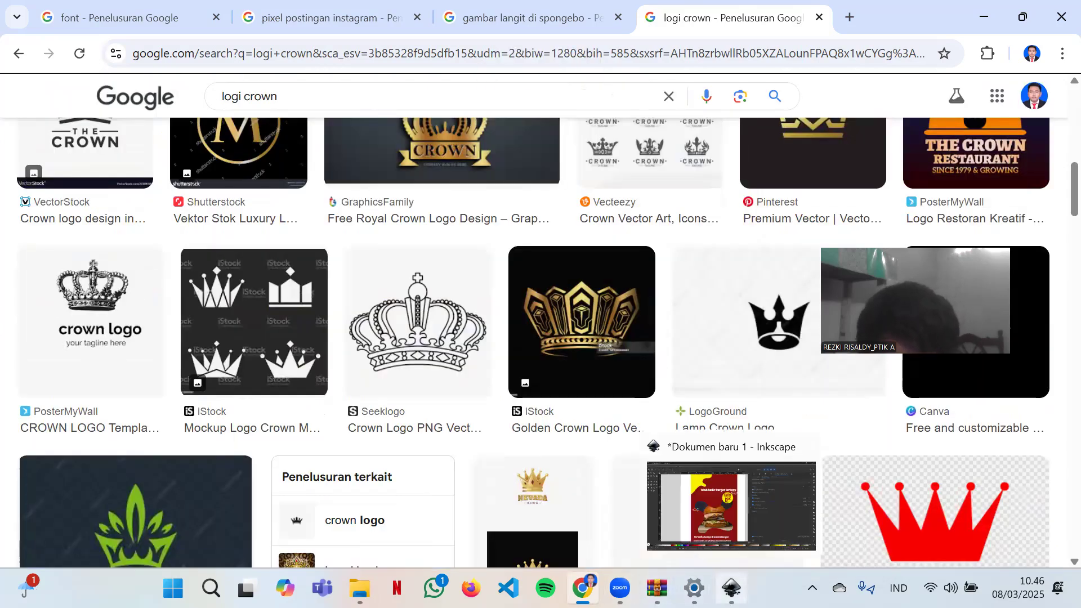
# - Switch to Inkscape, paste the copied crown image onto the poster and trace it with the current multicolor bitmap settings
pyautogui.click(731, 588)
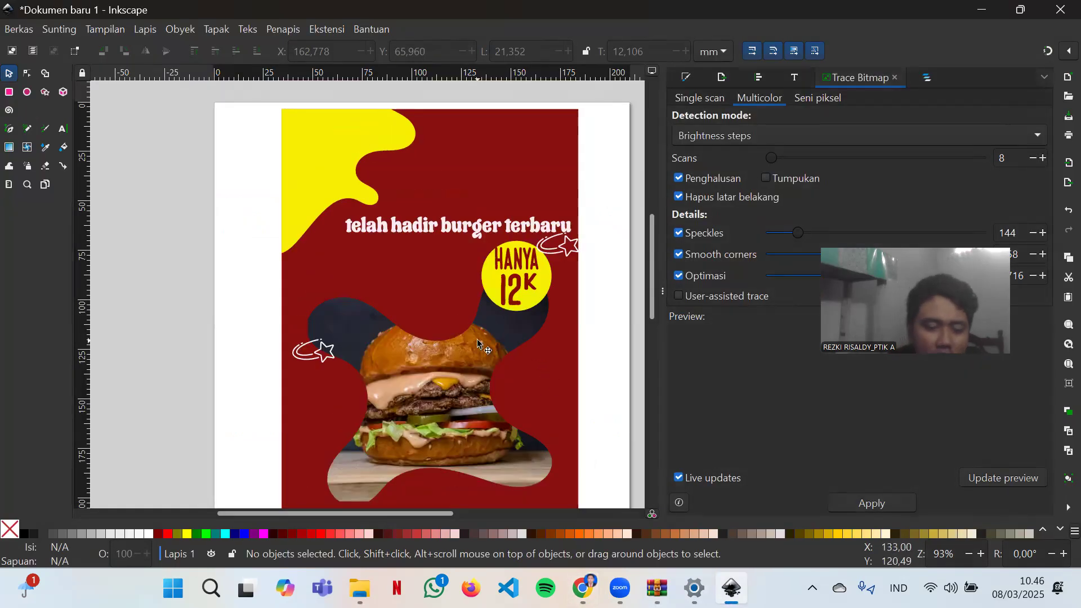
pyautogui.hotkey('ctrl', 'v')
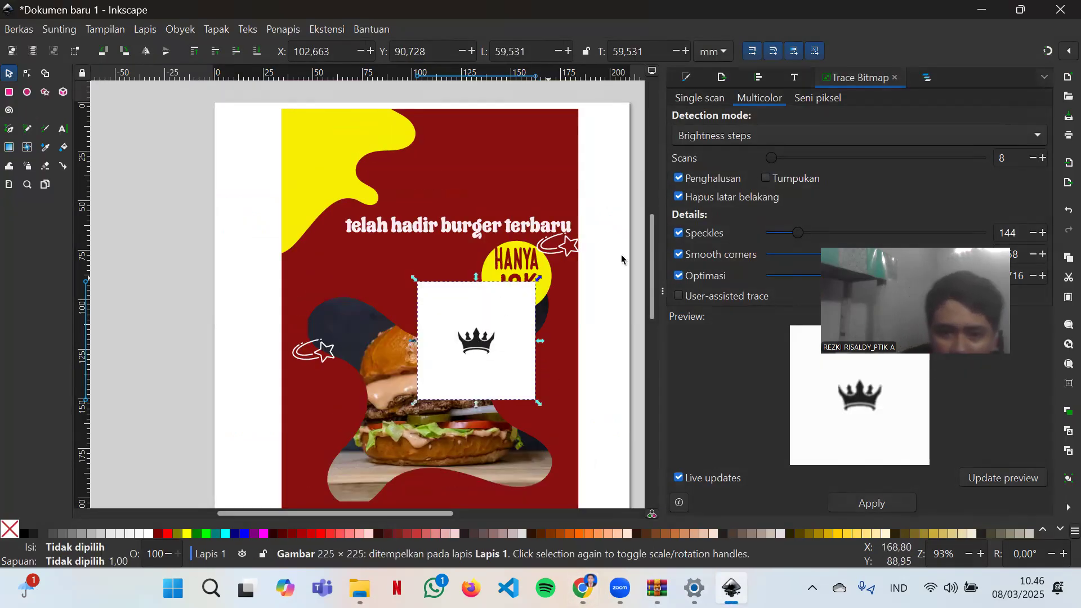
pyautogui.click(887, 505)
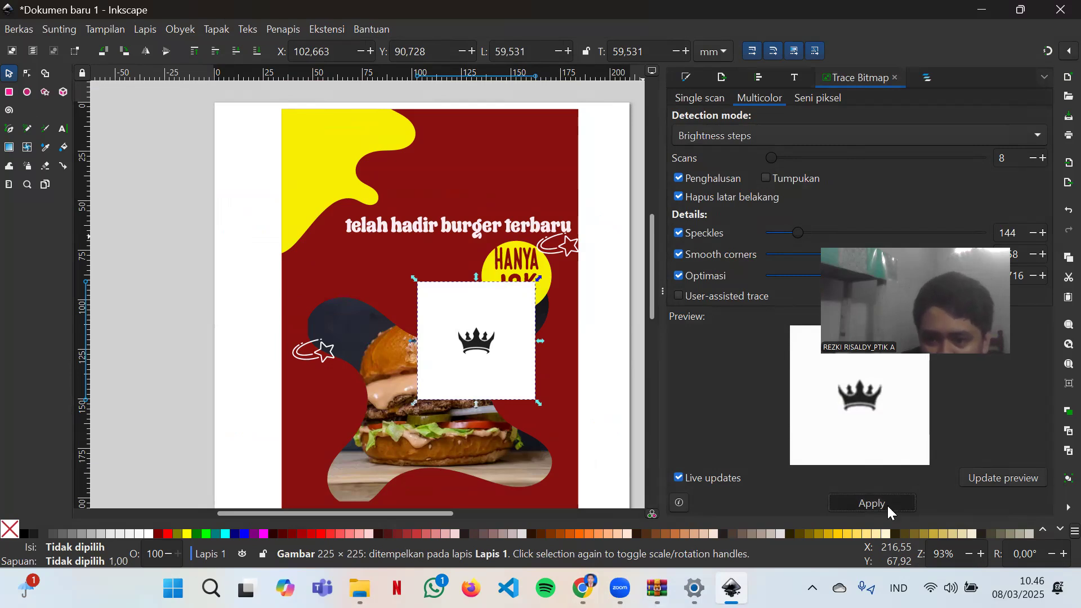
# - Move the traced crown out to the poster's left edge and delete the original pasted crown image
pyautogui.moveTo(471, 347)
pyautogui.mouseDown()
pyautogui.moveTo(314, 335)
pyautogui.moveTo(267, 320)
pyautogui.moveTo(259, 301)
pyautogui.mouseUp()
pyautogui.click(503, 338)
pyautogui.press('Escape')
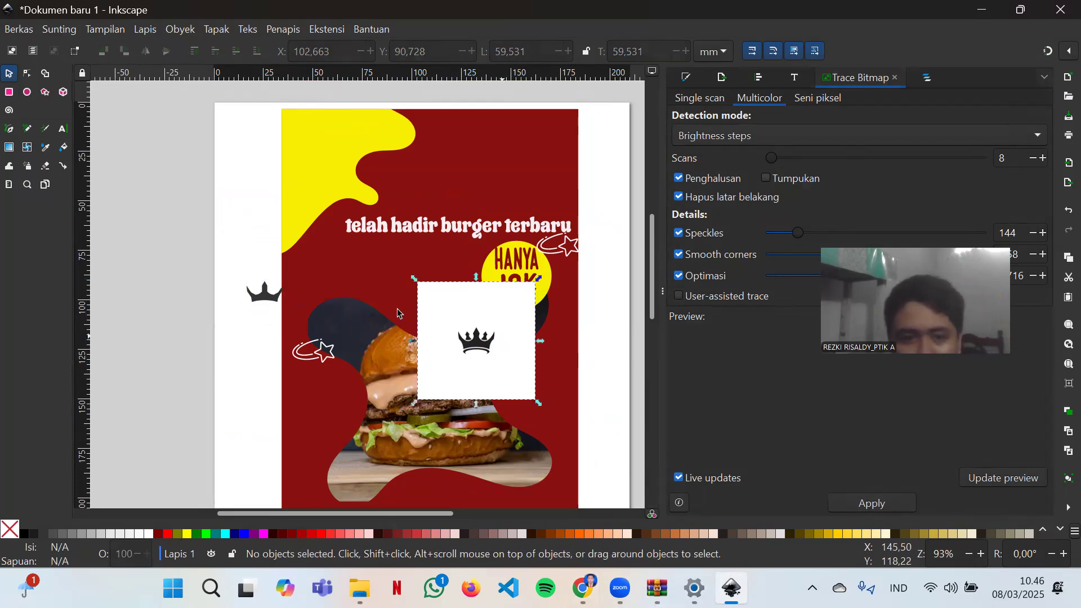
pyautogui.click(503, 338)
pyautogui.press('Delete')
pyautogui.click(265, 296)
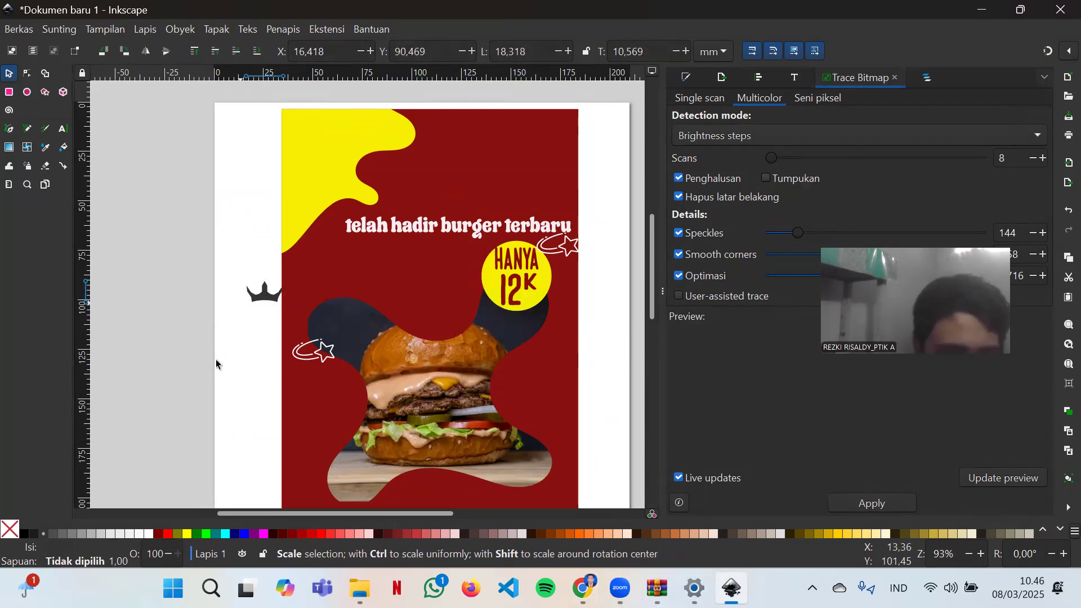
pyautogui.click(145, 533)
pyautogui.moveTo(271, 296); pyautogui.dragTo(421, 338)
pyautogui.scroll(-5, 472, 413)
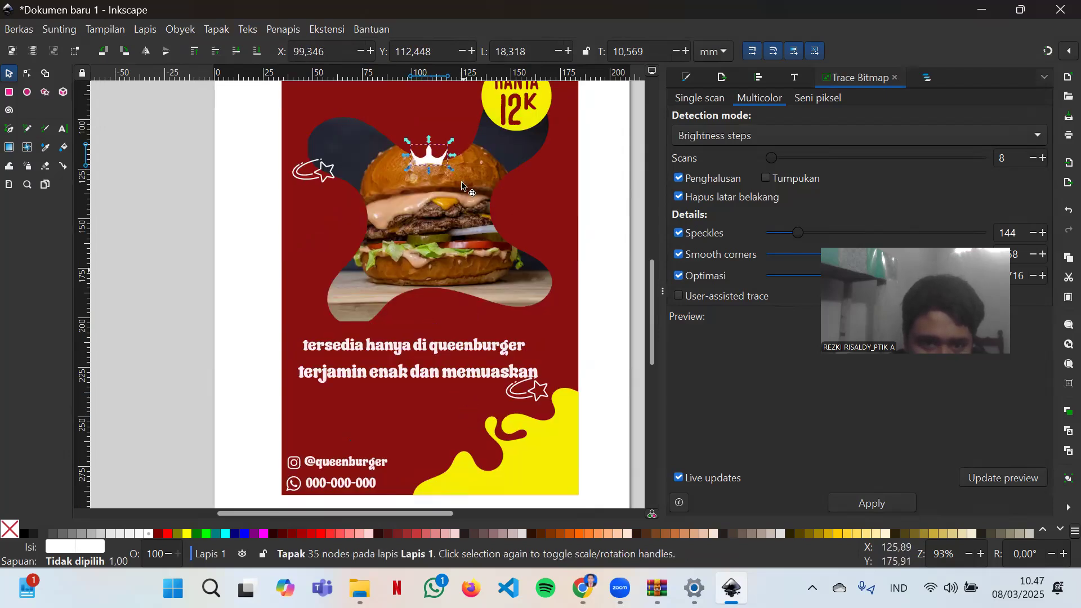
pyautogui.moveTo(431, 151); pyautogui.dragTo(336, 447)
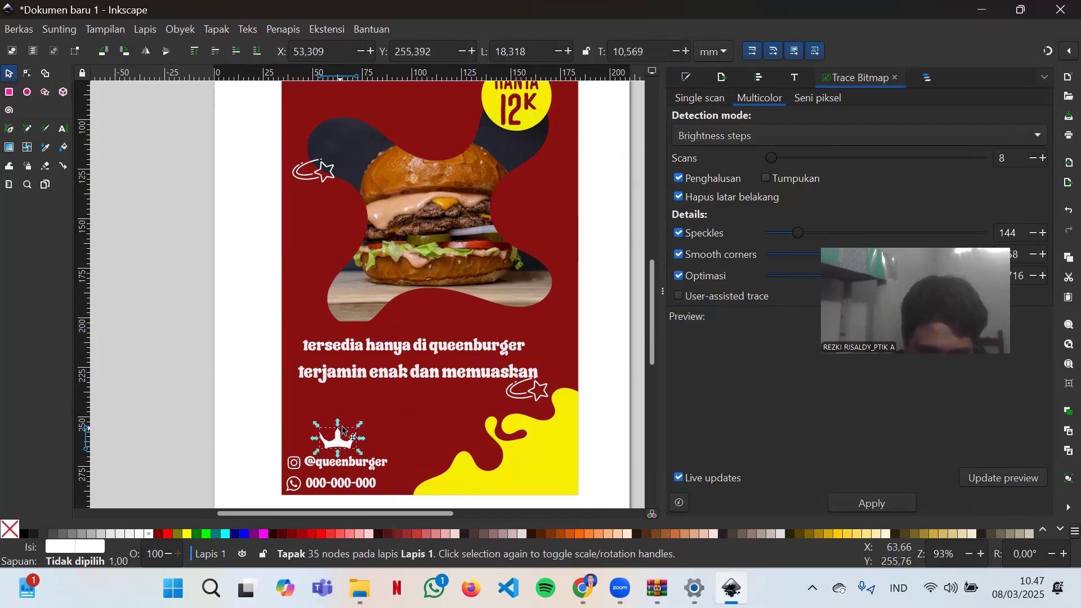
# - Look over the whole poster from the headline to the contact lines to check the placement of the decorations
pyautogui.scroll(5, 464, 352)
pyautogui.scroll(3, 465, 353)
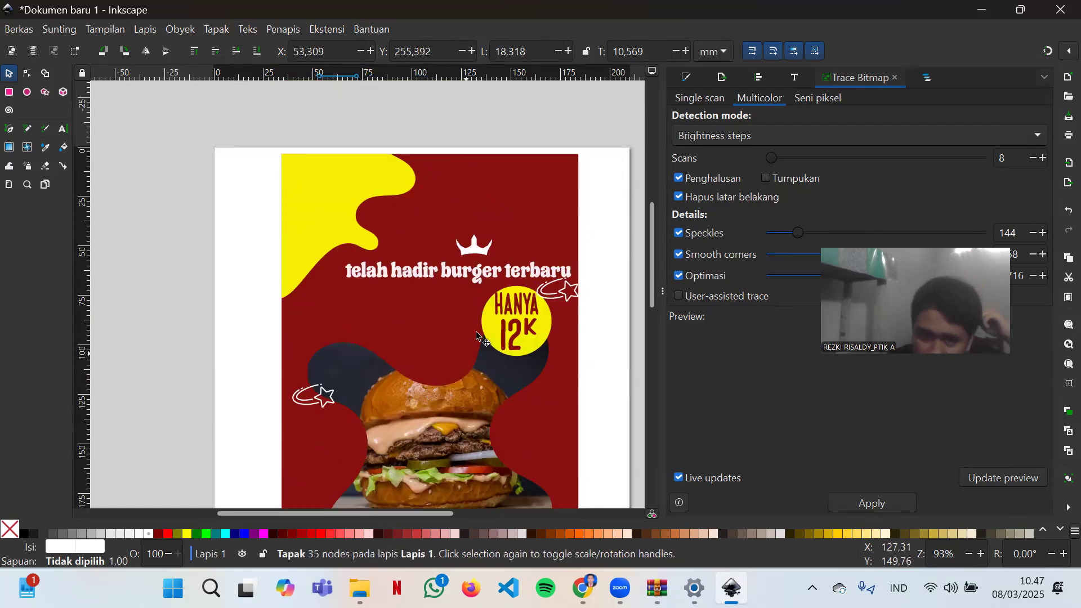
pyautogui.scroll(-1, 475, 331)
pyautogui.scroll(-6, 555, 308)
pyautogui.scroll(6, 505, 312)
pyautogui.scroll(-4, 514, 297)
pyautogui.scroll(6, 513, 297)
pyautogui.scroll(-5, 513, 291)
pyautogui.scroll(-1, 516, 441)
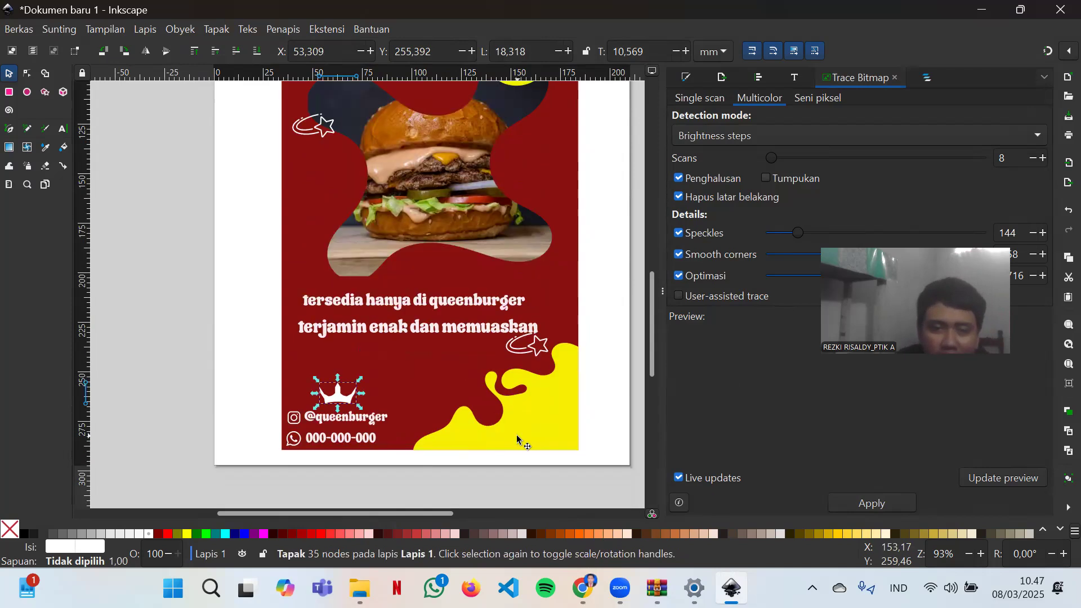
pyautogui.scroll(6, 517, 439)
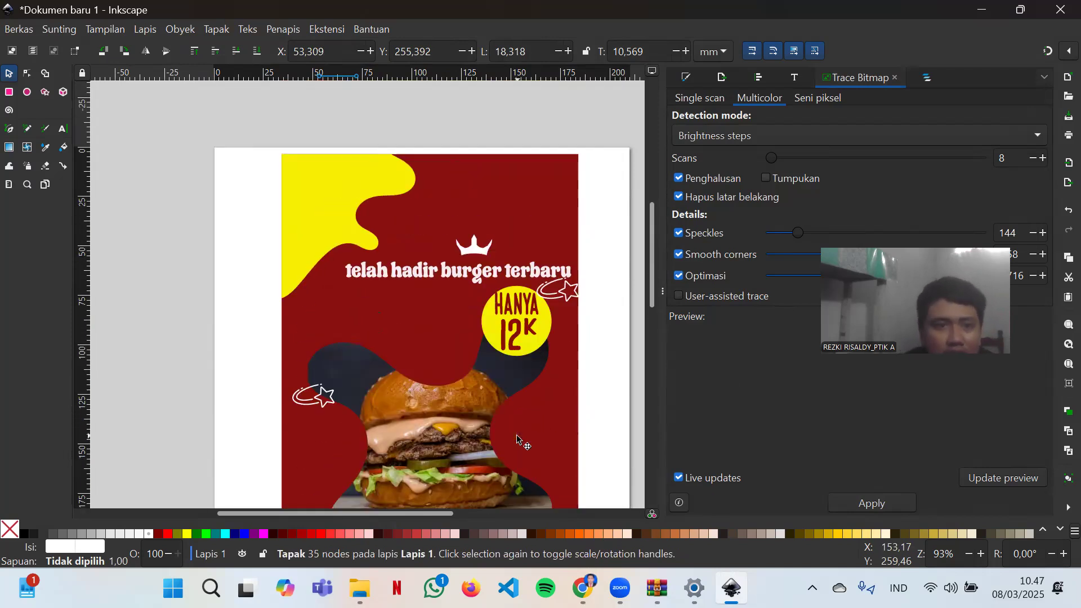
pyautogui.scroll(-5, 381, 302)
pyautogui.scroll(3, 498, 377)
pyautogui.scroll(-4, 507, 389)
pyautogui.scroll(2, 552, 282)
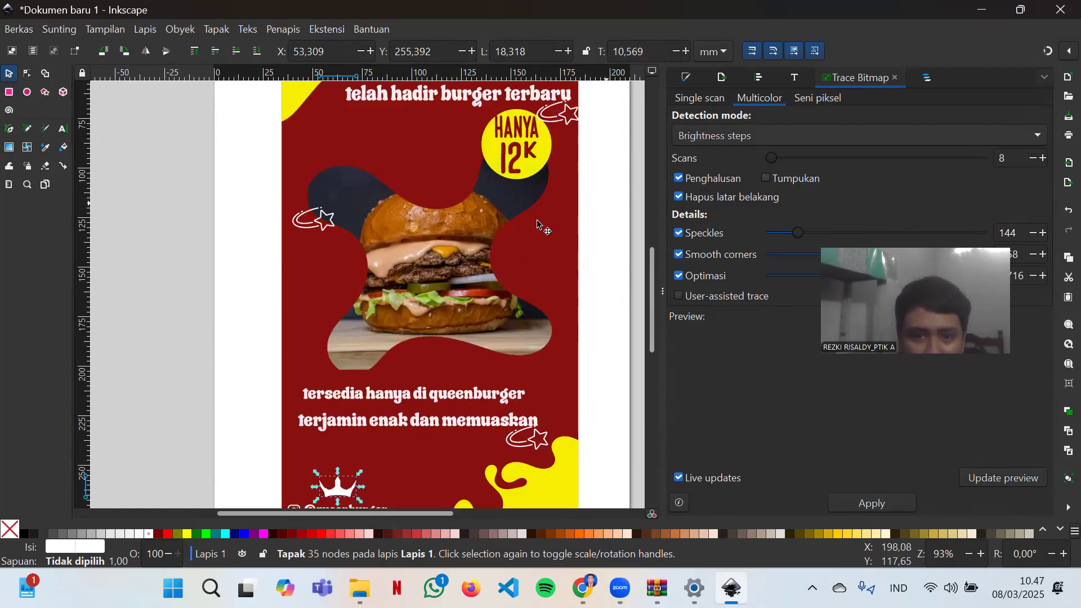
pyautogui.scroll(2, 538, 224)
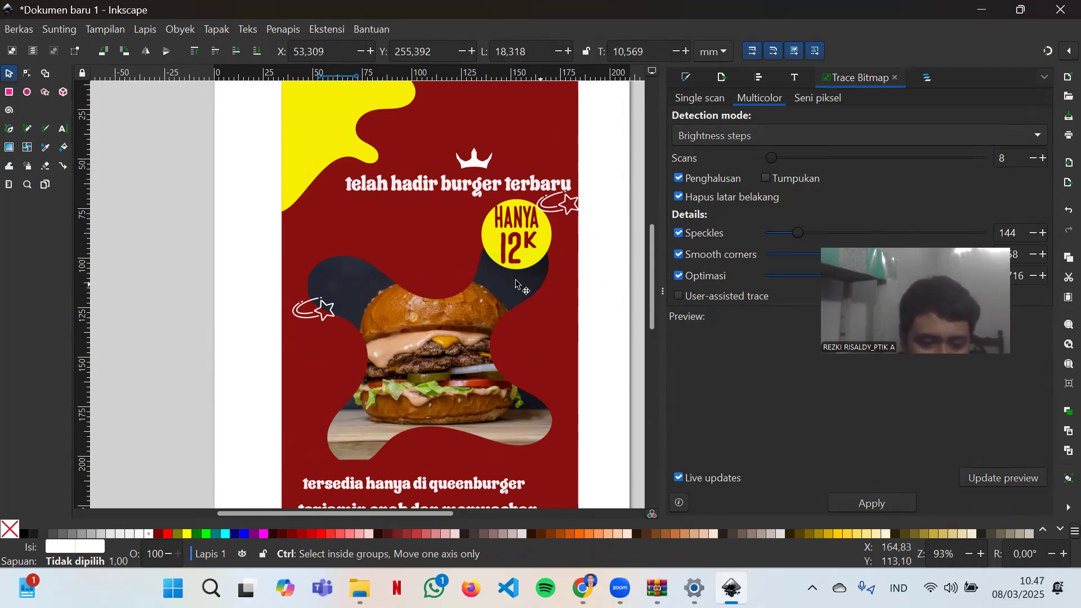
# - Save the document in the Unduhan folder as "poster promosi" in Inkscape SVG format
pyautogui.hotkey('ctrl', 's')
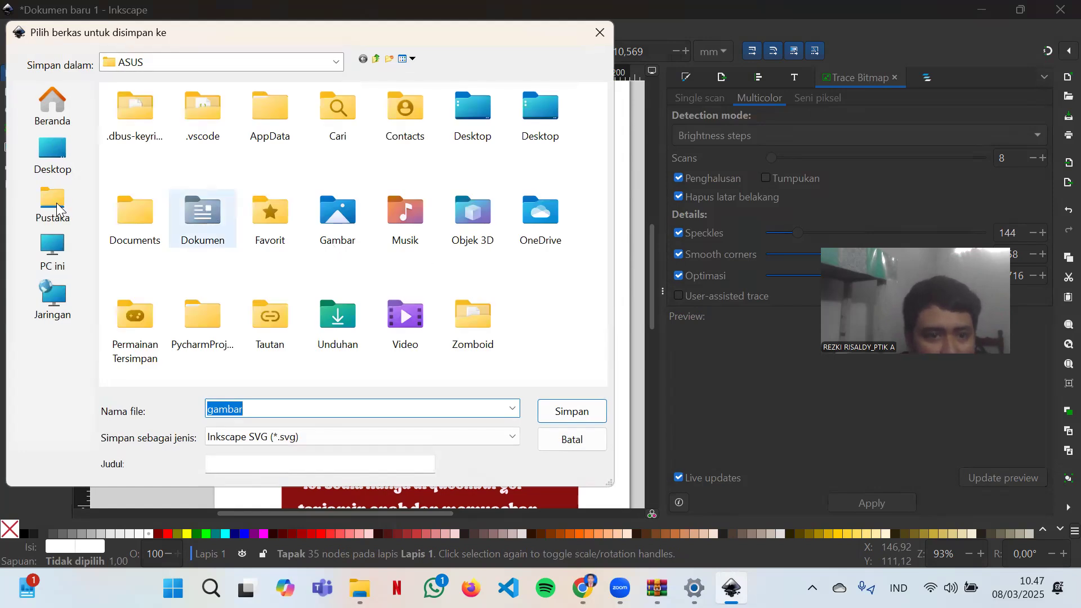
pyautogui.click(63, 166)
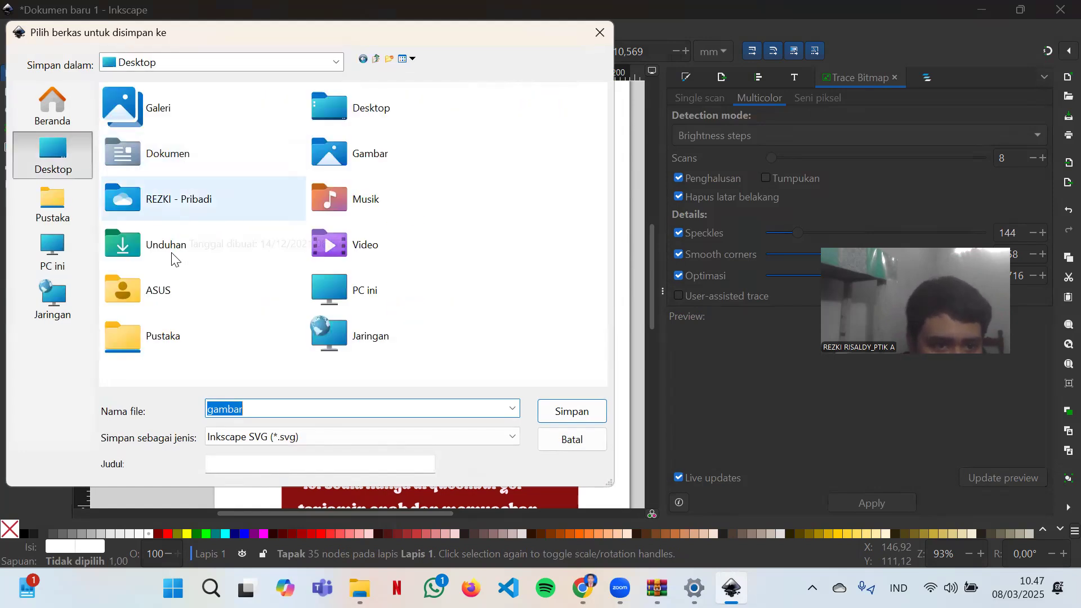
pyautogui.click(184, 249)
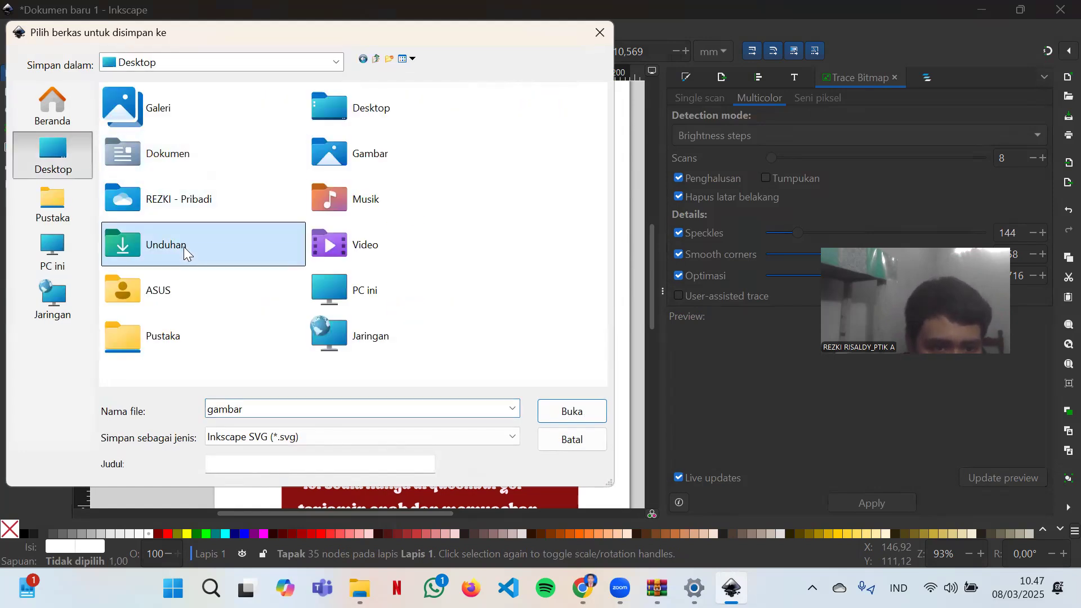
pyautogui.doubleClick(186, 248)
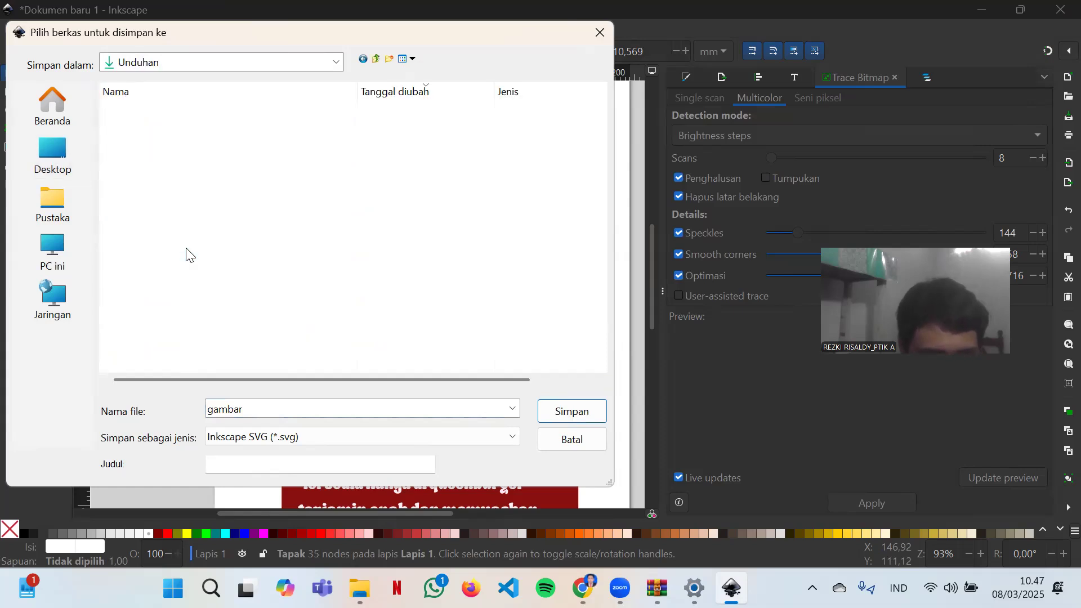
pyautogui.click(204, 145)
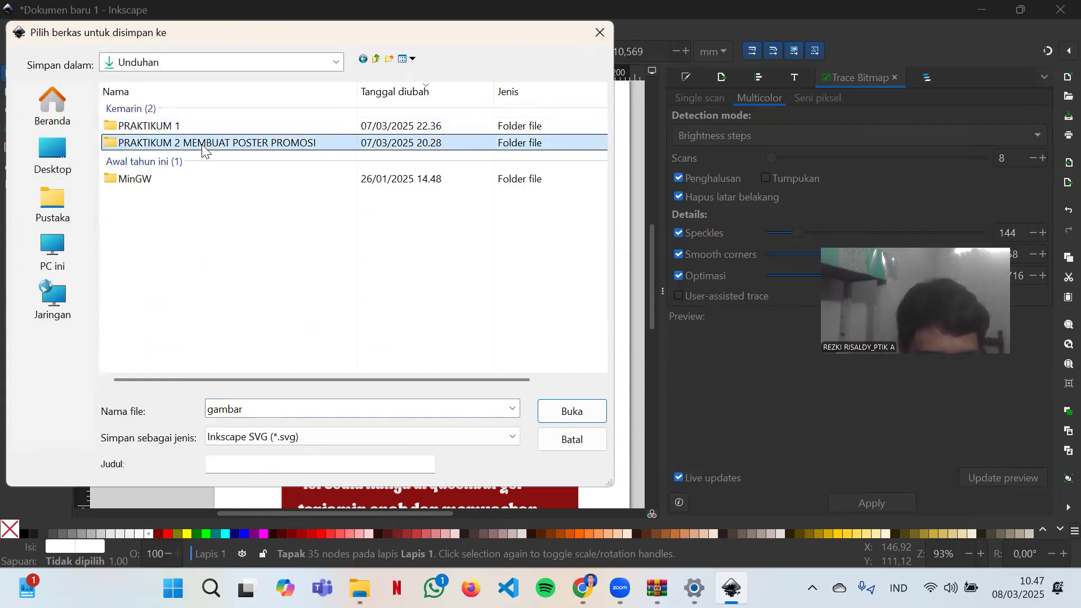
pyautogui.moveTo(251, 410); pyautogui.dragTo(210, 409)
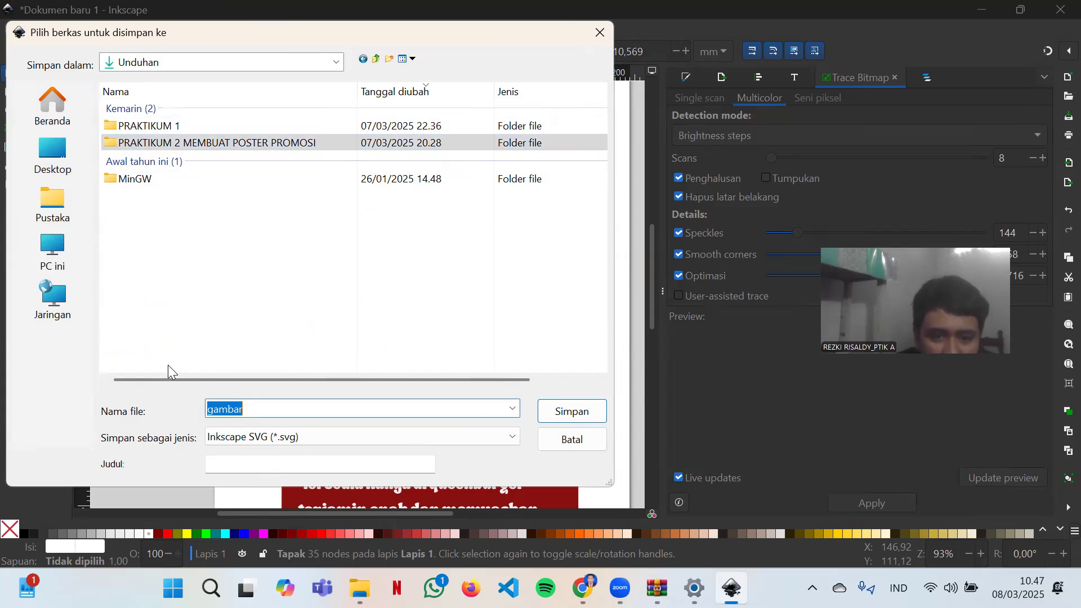
pyautogui.press('BackSpace')
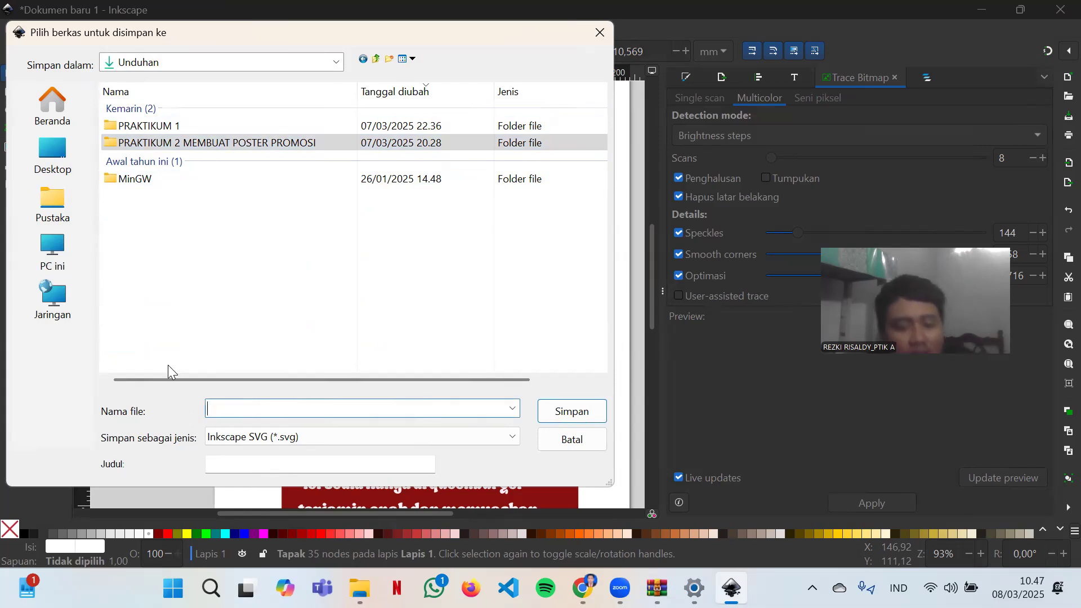
pyautogui.write('poster ')
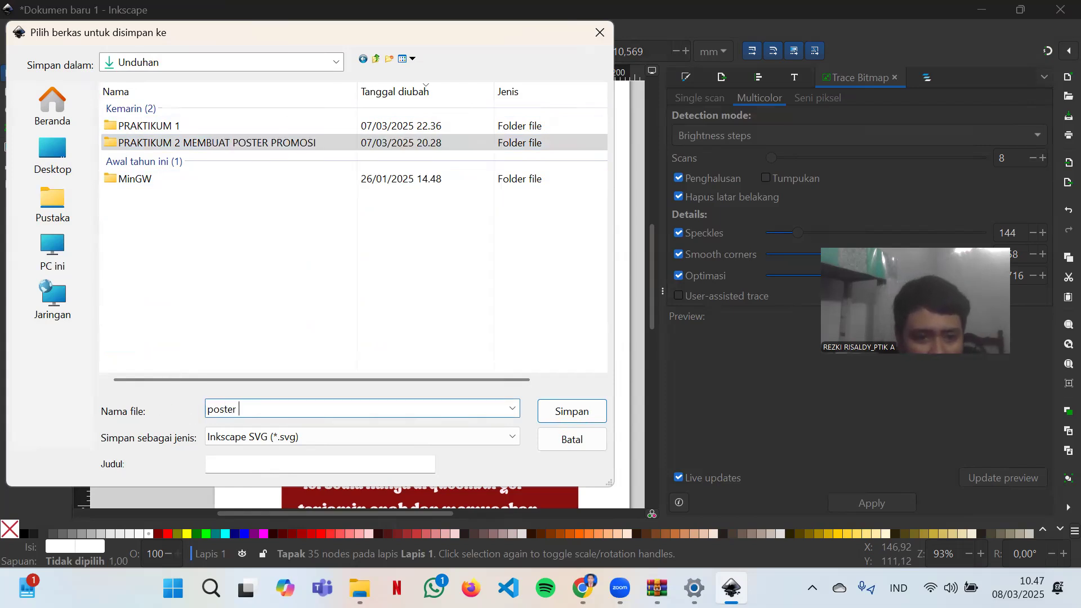
pyautogui.write('promosi')
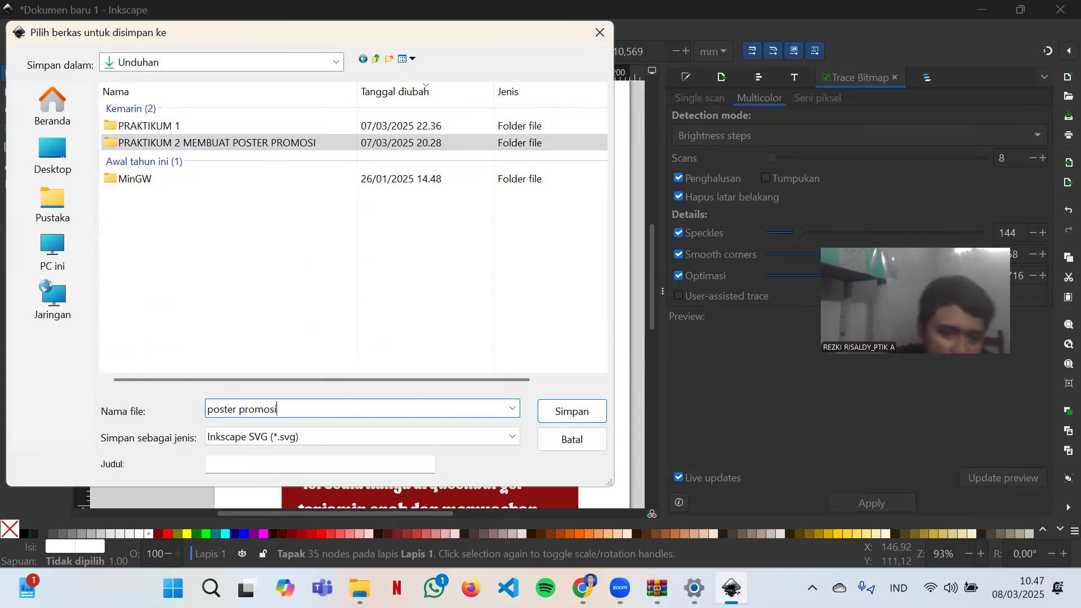
pyautogui.click(503, 443)
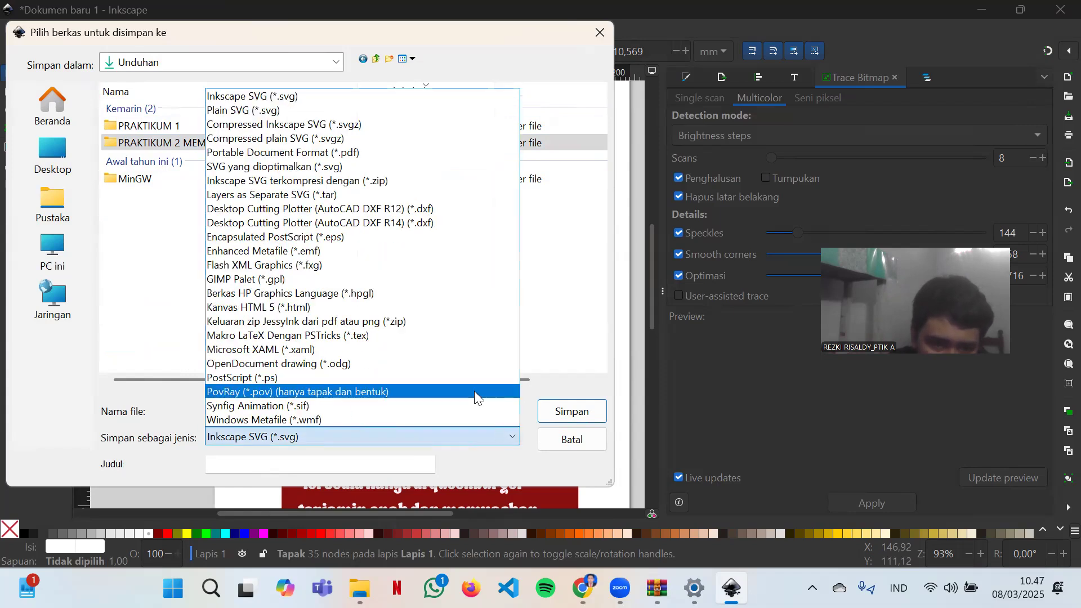
pyautogui.click(577, 415)
pyautogui.click(577, 415)
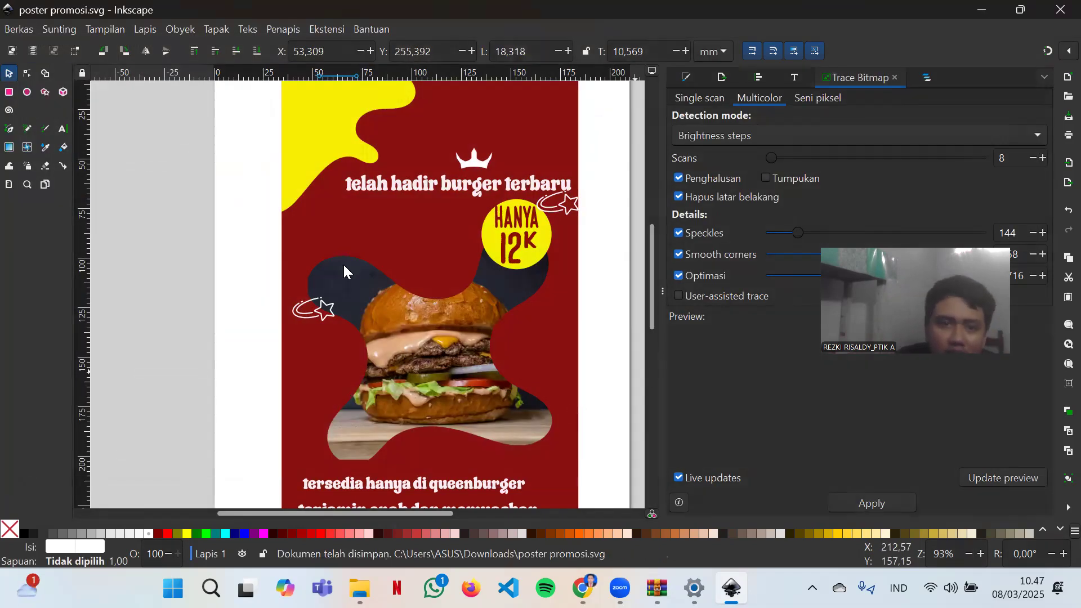
# - Select all objects that make up the poster, from the yellow splash at the top to the contact lines at the bottom
pyautogui.scroll(6, 495, 307)
pyautogui.scroll(-5, 608, 309)
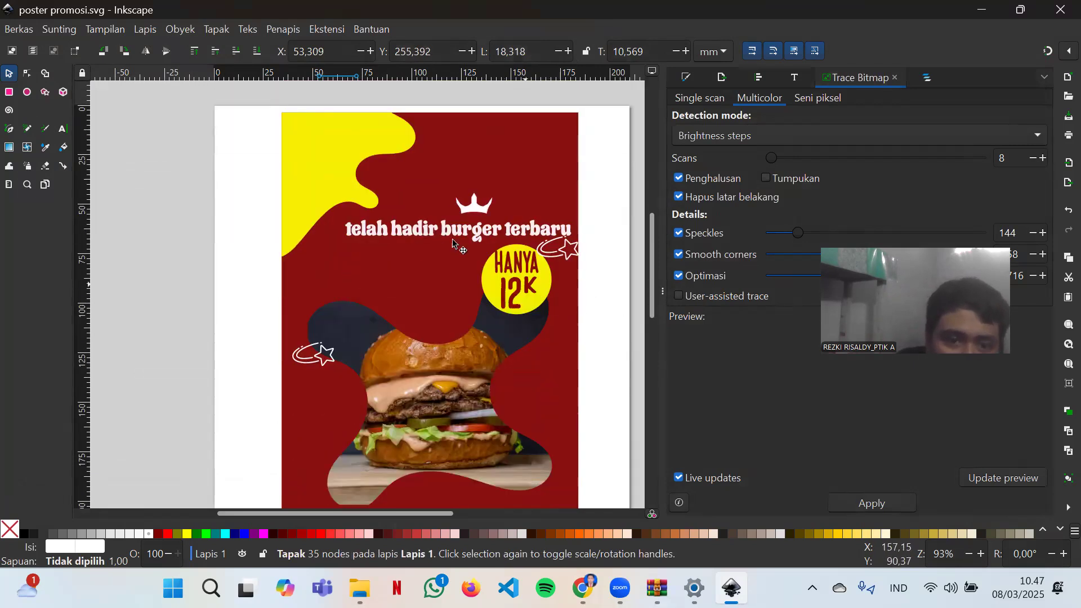
pyautogui.moveTo(274, 108); pyautogui.dragTo(582, 374)
pyautogui.scroll(-10, 558, 451)
pyautogui.scroll(10, 385, 239)
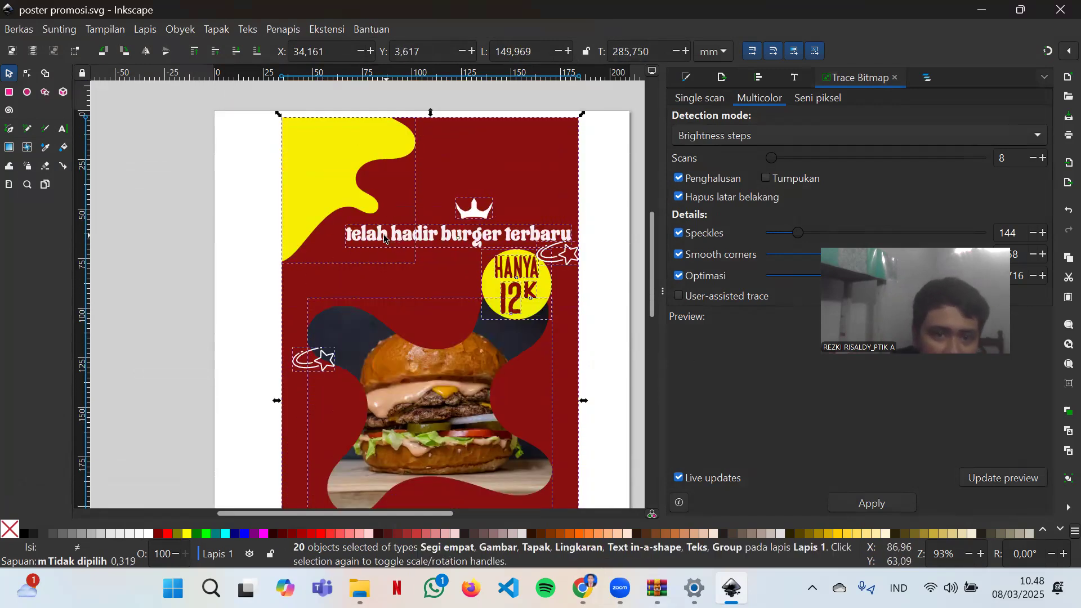
pyautogui.scroll(-3, 385, 239)
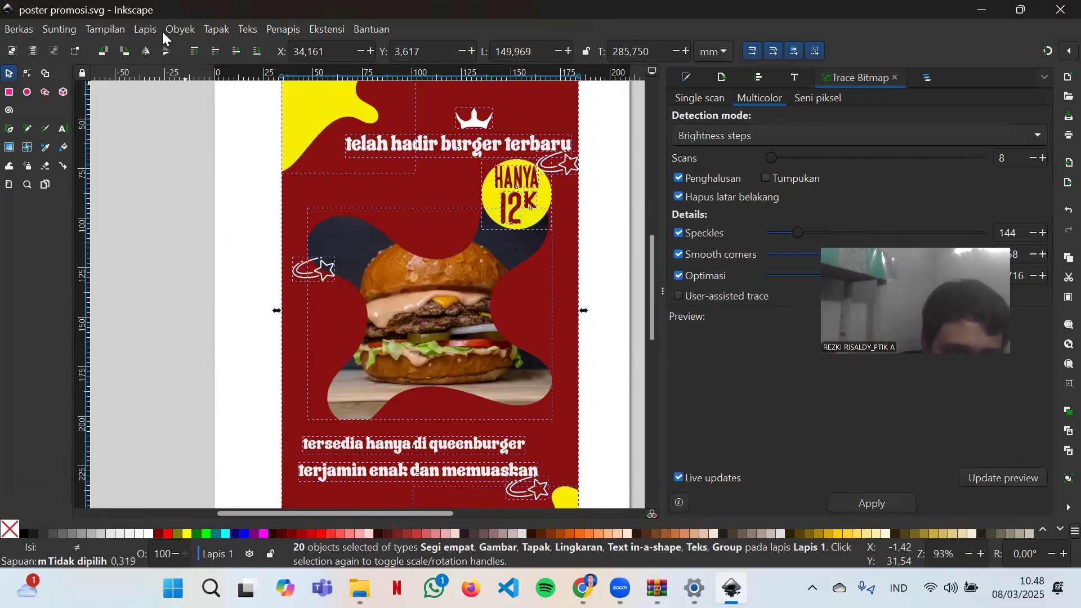
# - Open the export settings for the selected poster artwork
pyautogui.click(172, 30)
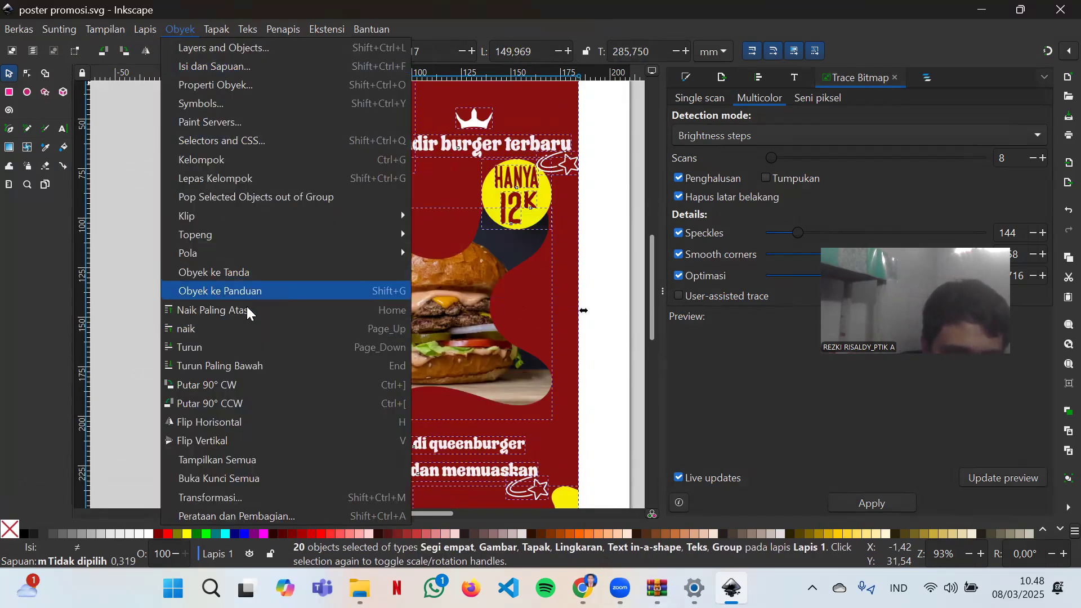
pyautogui.click(113, 32)
pyautogui.click(86, 32)
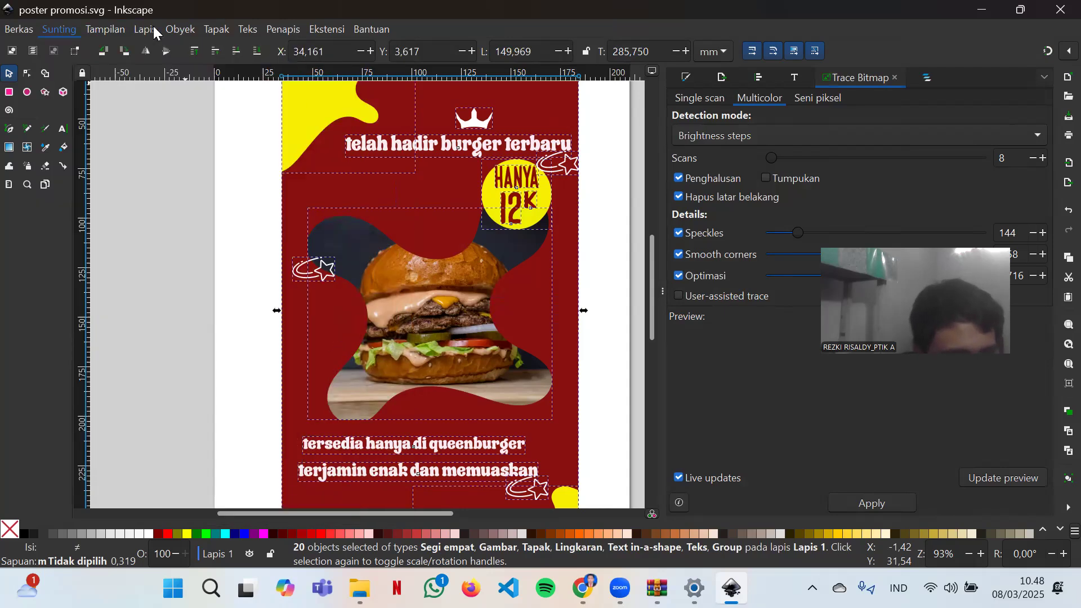
pyautogui.click(213, 28)
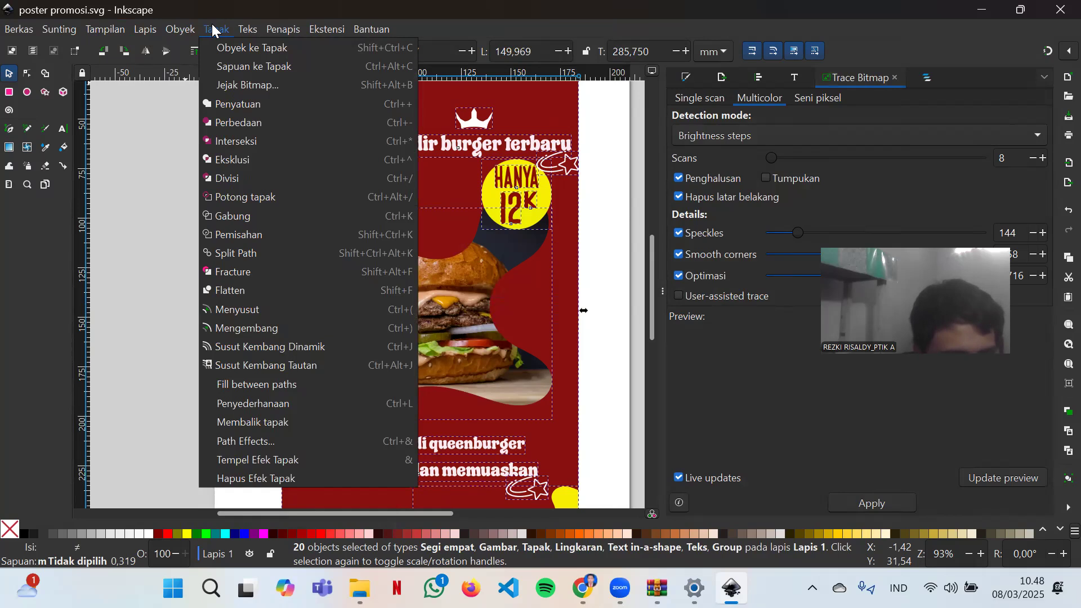
pyautogui.moveTo(177, 32)
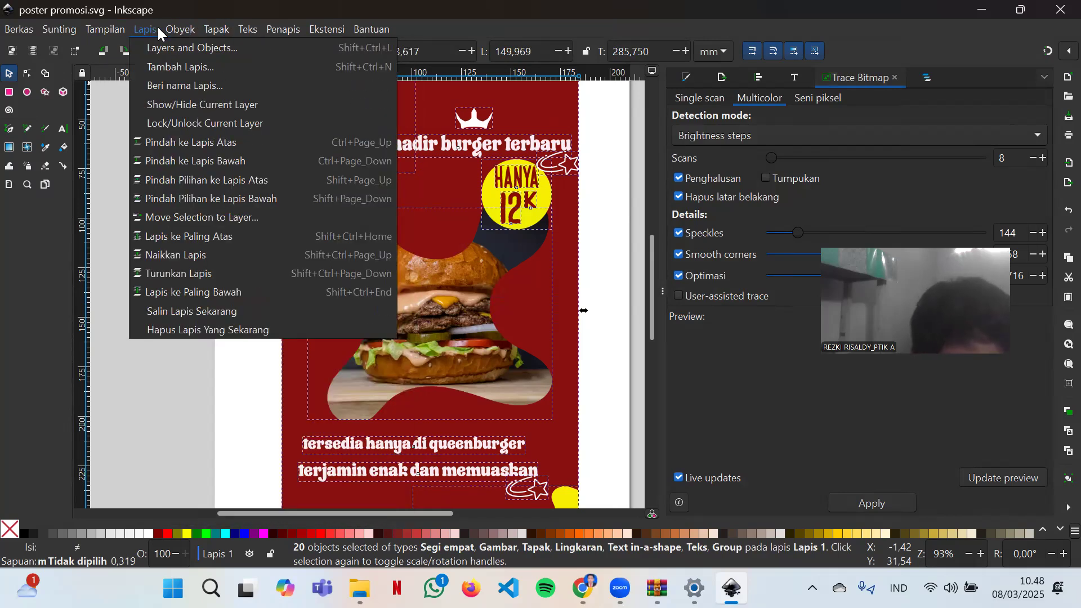
pyautogui.moveTo(23, 28)
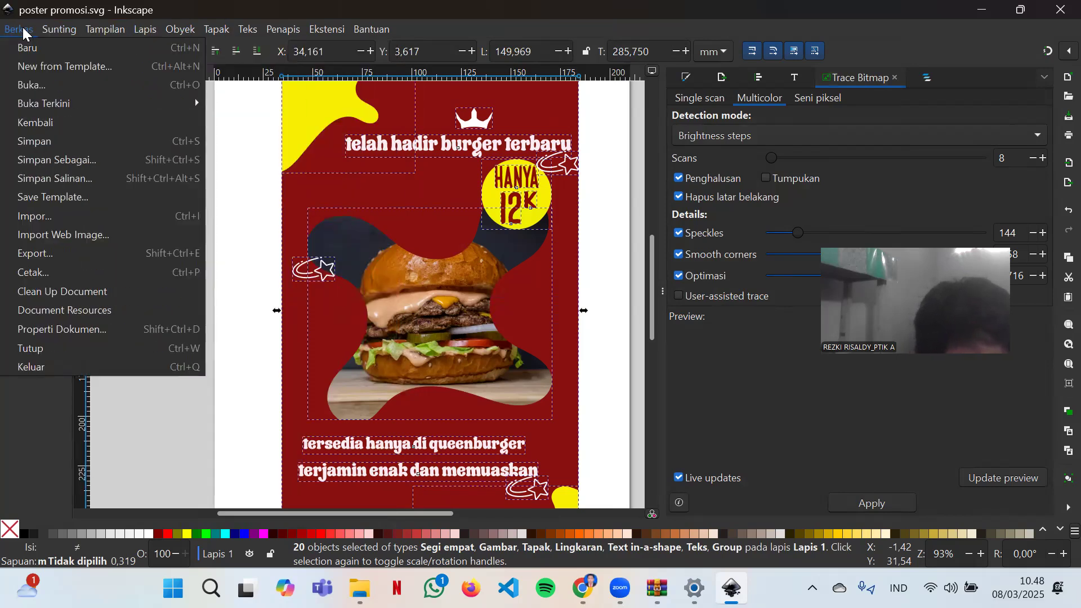
pyautogui.click(64, 257)
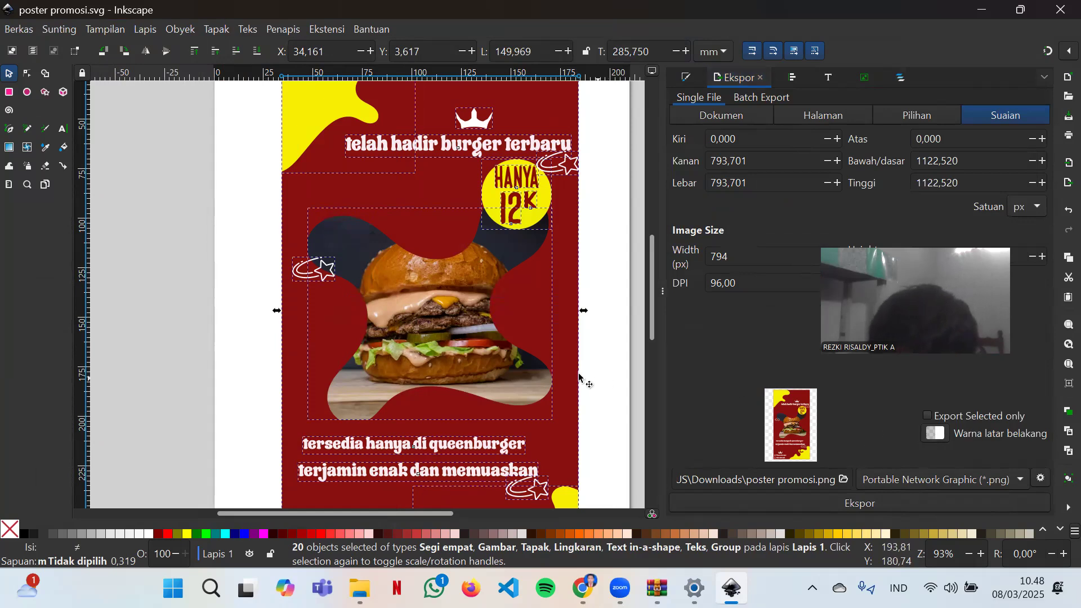
# - Export only the selected poster objects as the PNG file "poster promosi.png" in the Downloads folder
pyautogui.scroll(5, 580, 377)
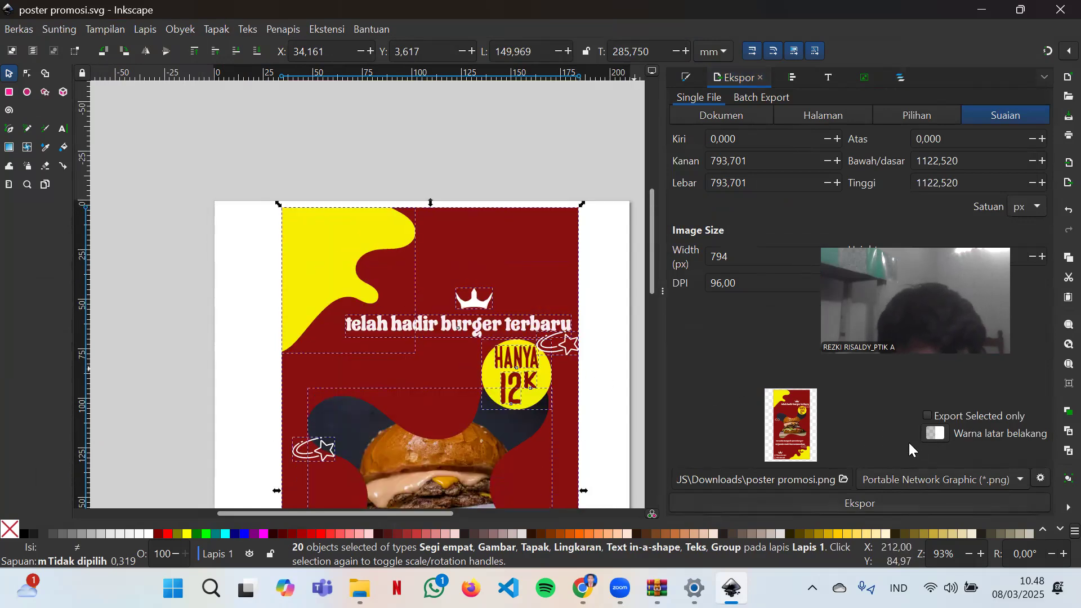
pyautogui.click(929, 416)
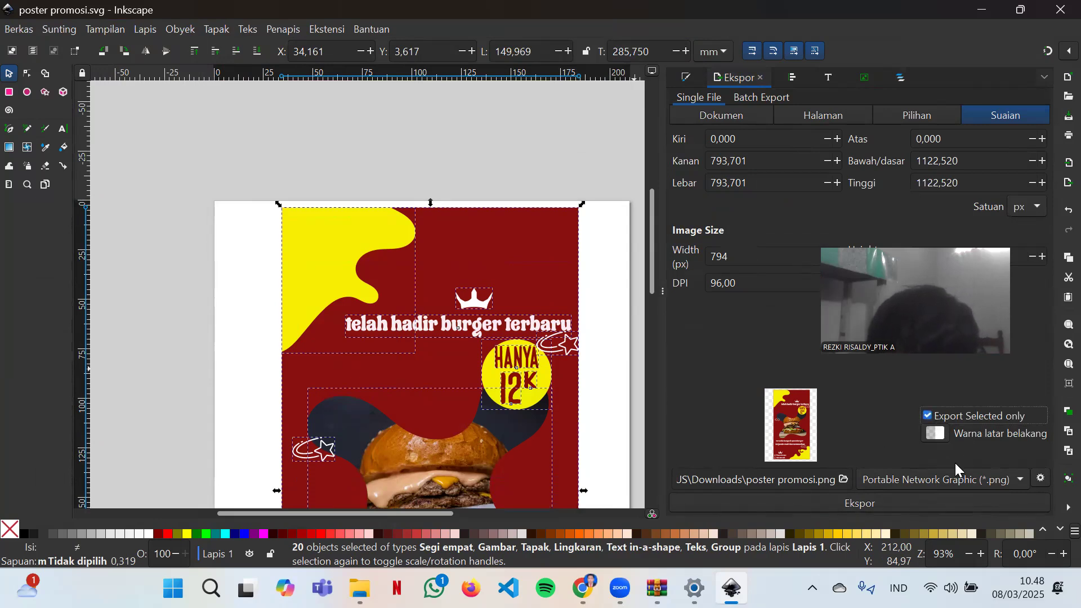
pyautogui.click(895, 502)
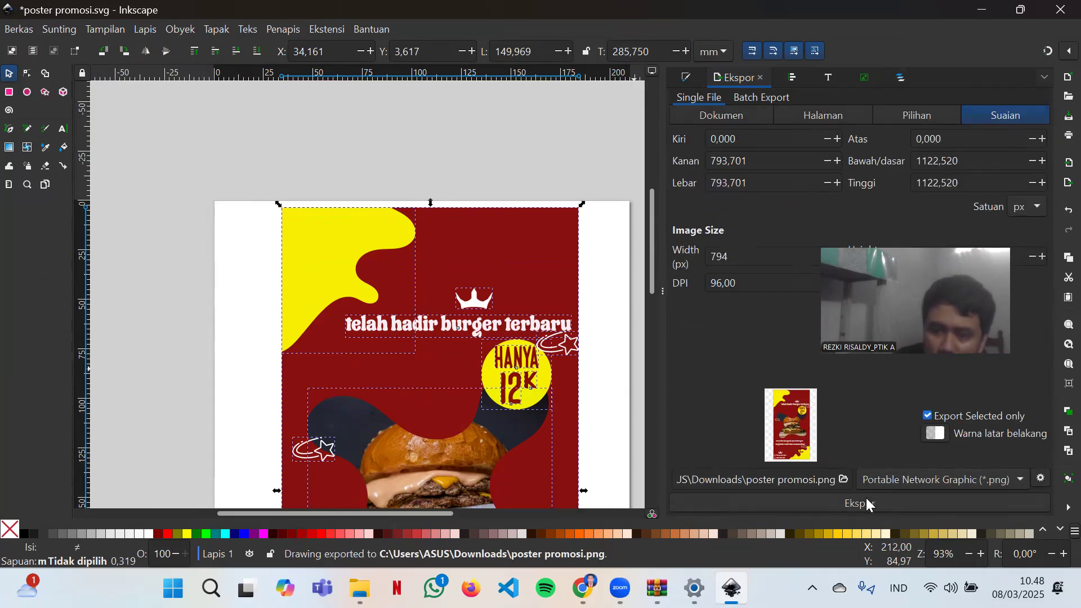
pyautogui.click(870, 504)
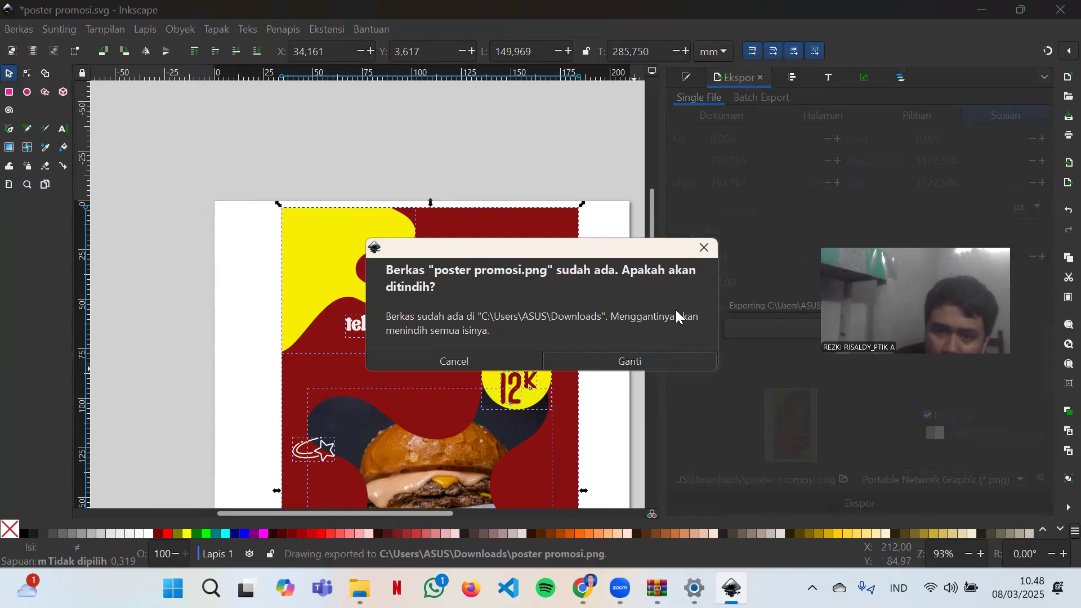
pyautogui.click(702, 248)
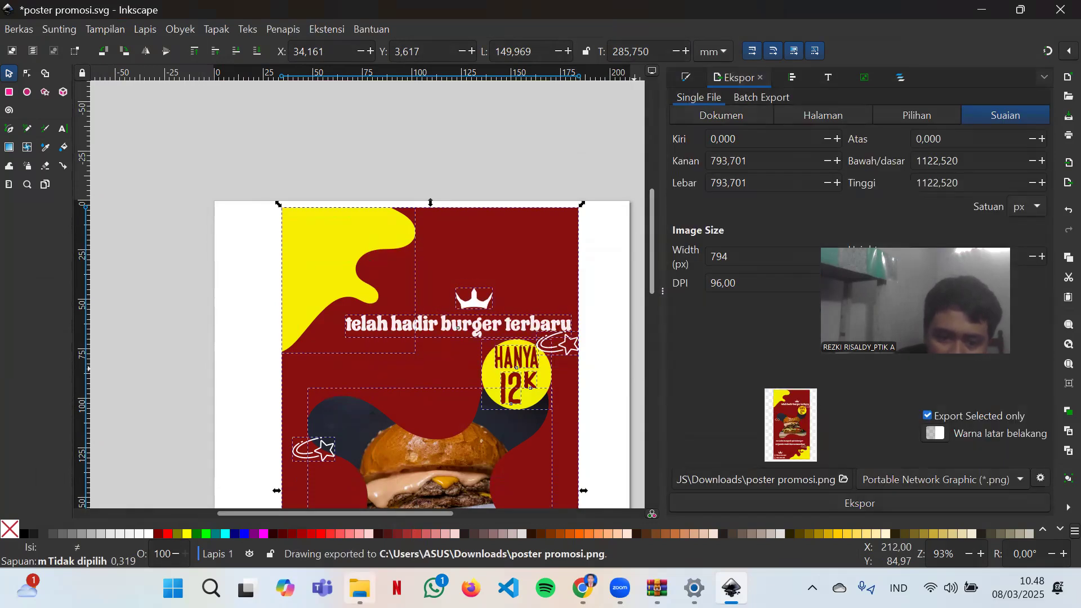
# - Switch to File Explorer in a maximized window and check Unduhan and its "PRAKTIKUM 2 MEMBUAT POSTER PROMOSI" folder for the exported poster
pyautogui.click(360, 588)
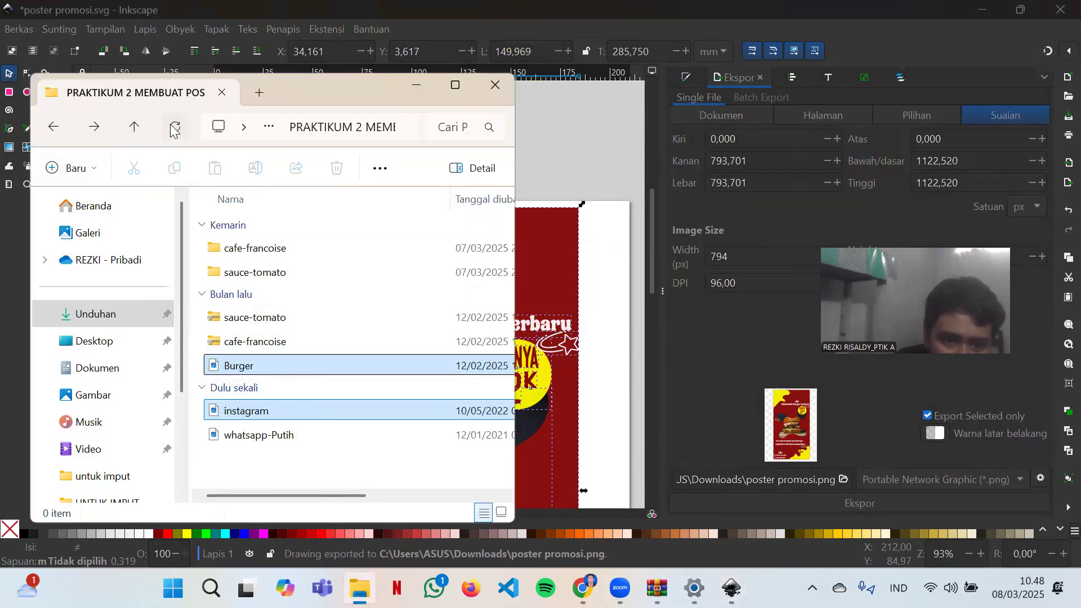
pyautogui.click(368, 200)
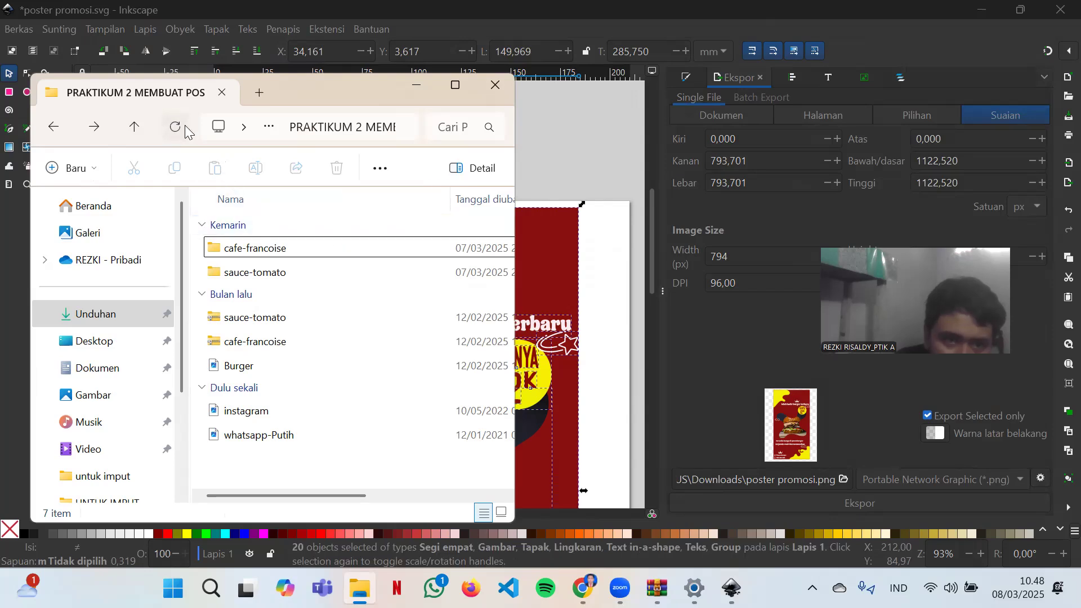
pyautogui.click(456, 85)
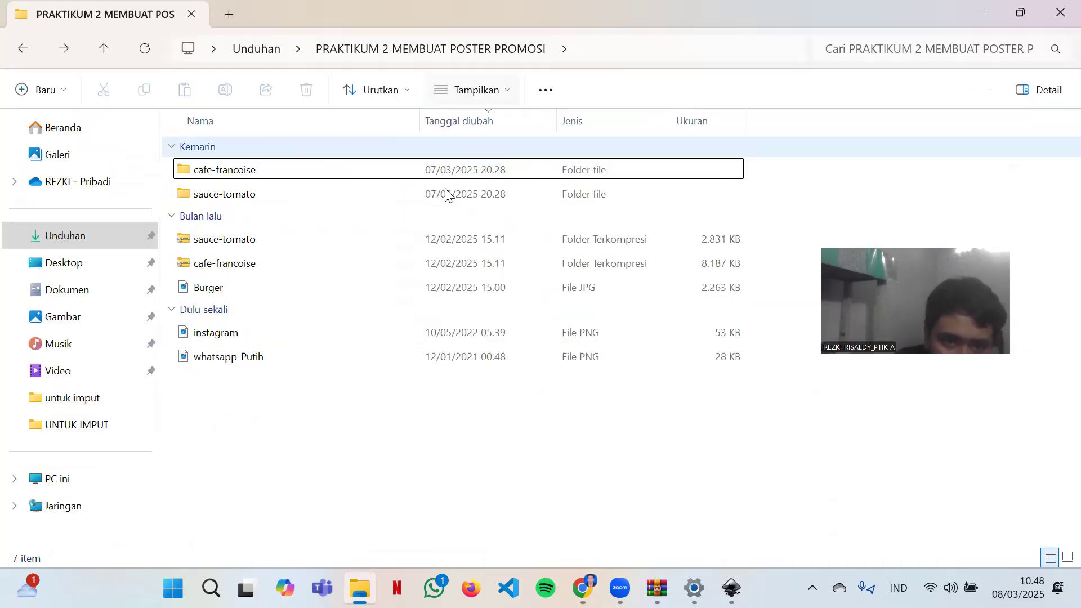
pyautogui.click(93, 235)
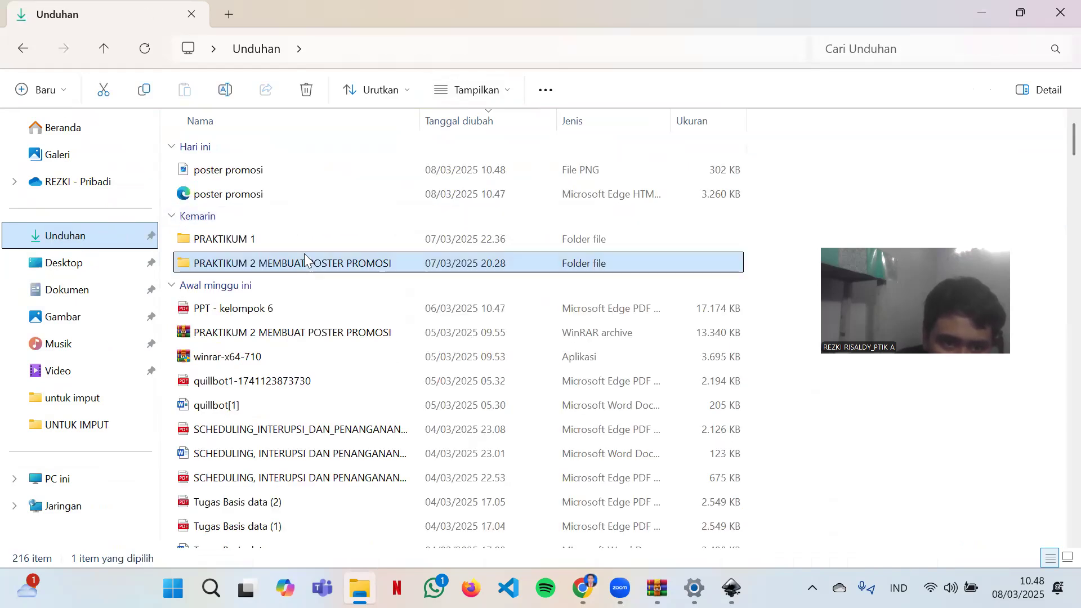
pyautogui.doubleClick(304, 254)
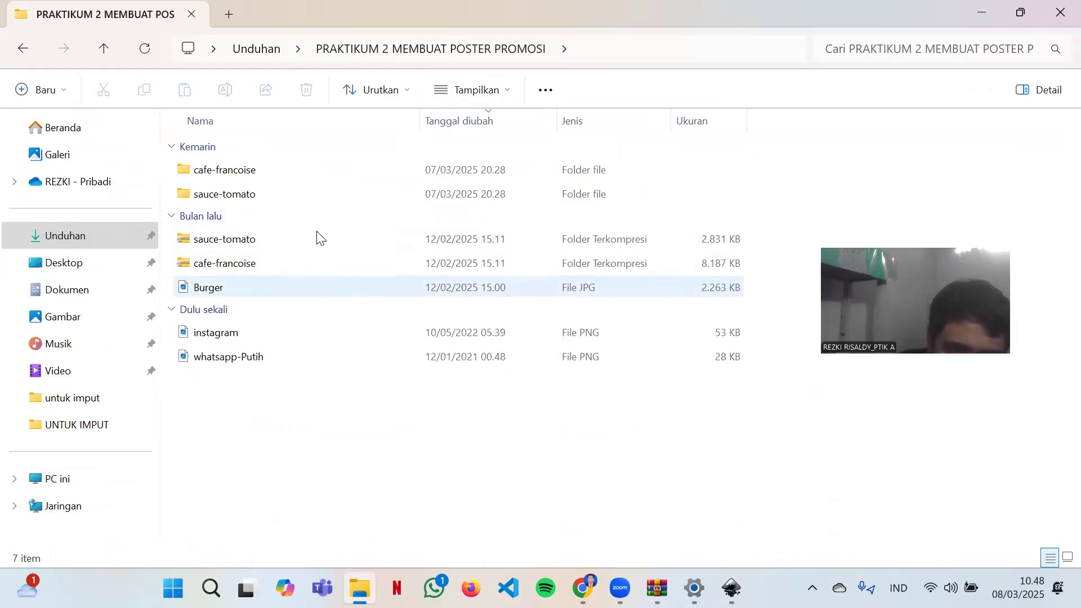
pyautogui.click(20, 48)
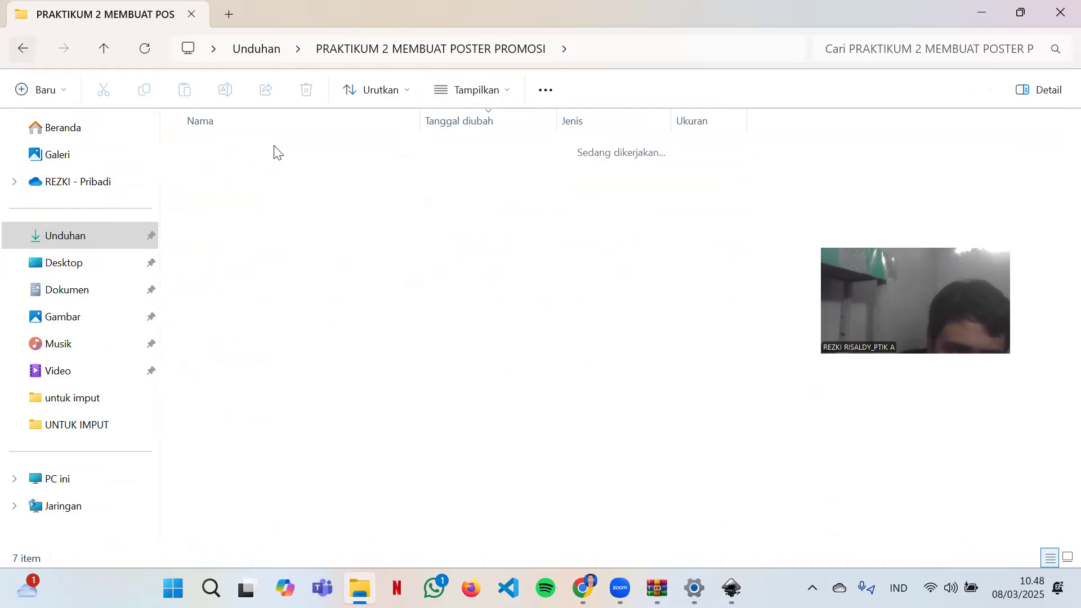
# - Check the "PRAKTIKUM 1" folder and go back through the previously visited folders to look for the exported poster
pyautogui.doubleClick(291, 246)
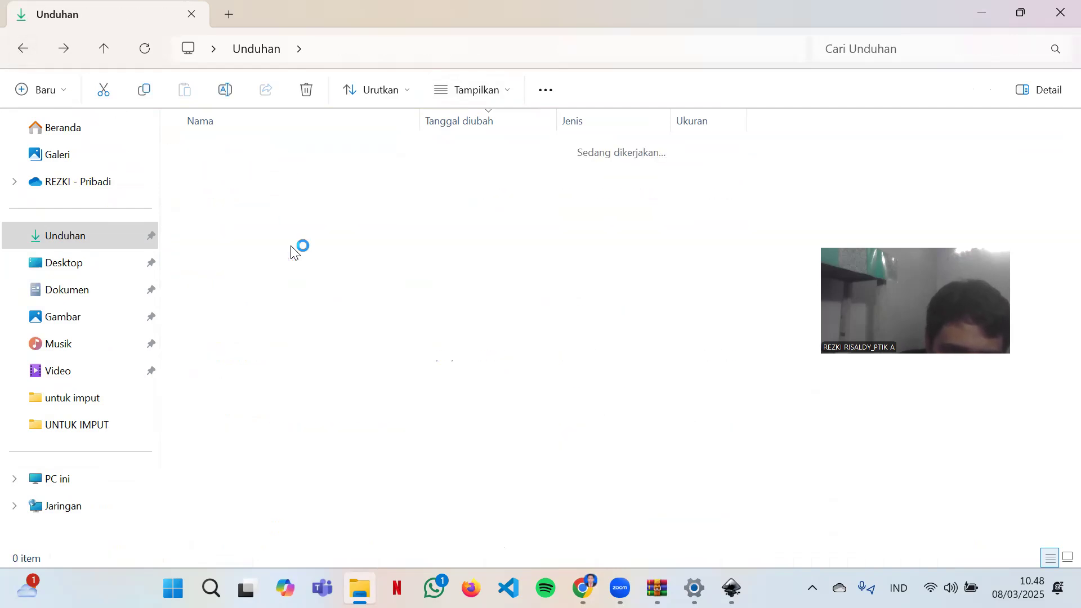
pyautogui.click(20, 49)
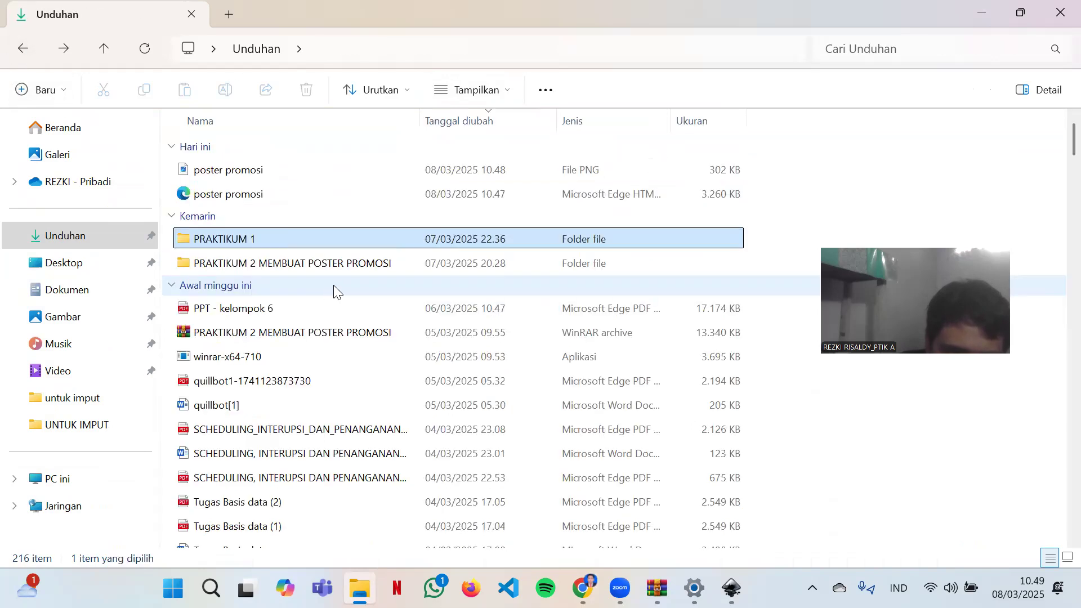
pyautogui.click(93, 242)
pyautogui.click(22, 48)
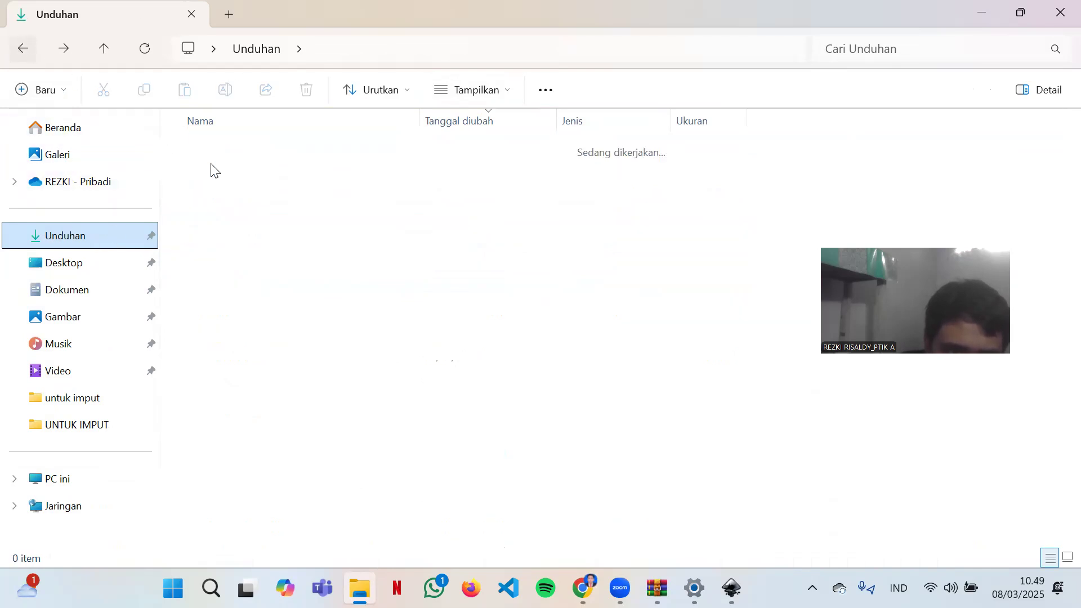
pyautogui.click(24, 48)
pyautogui.click(25, 49)
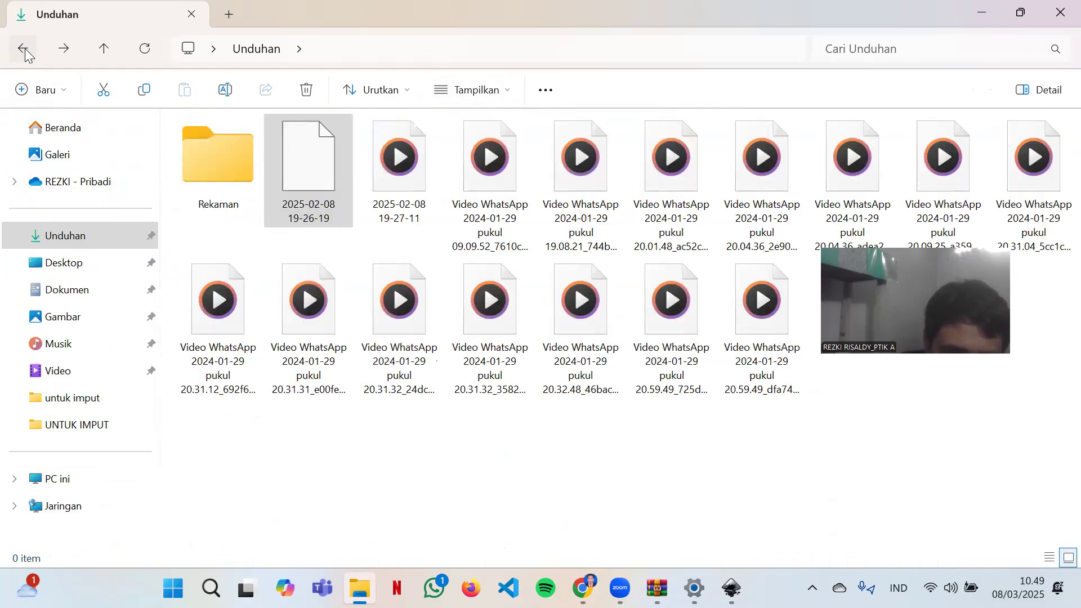
pyautogui.click(24, 49)
# - Return to the Unduhan folder and open the exported "poster promosi" PNG image for viewing
pyautogui.click(102, 240)
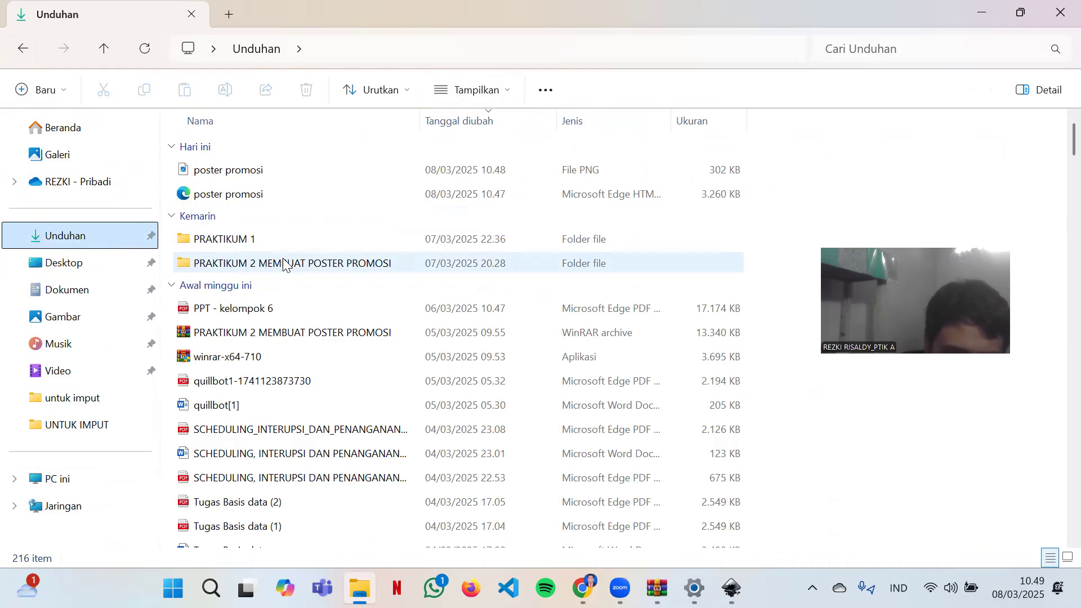
pyautogui.doubleClick(285, 264)
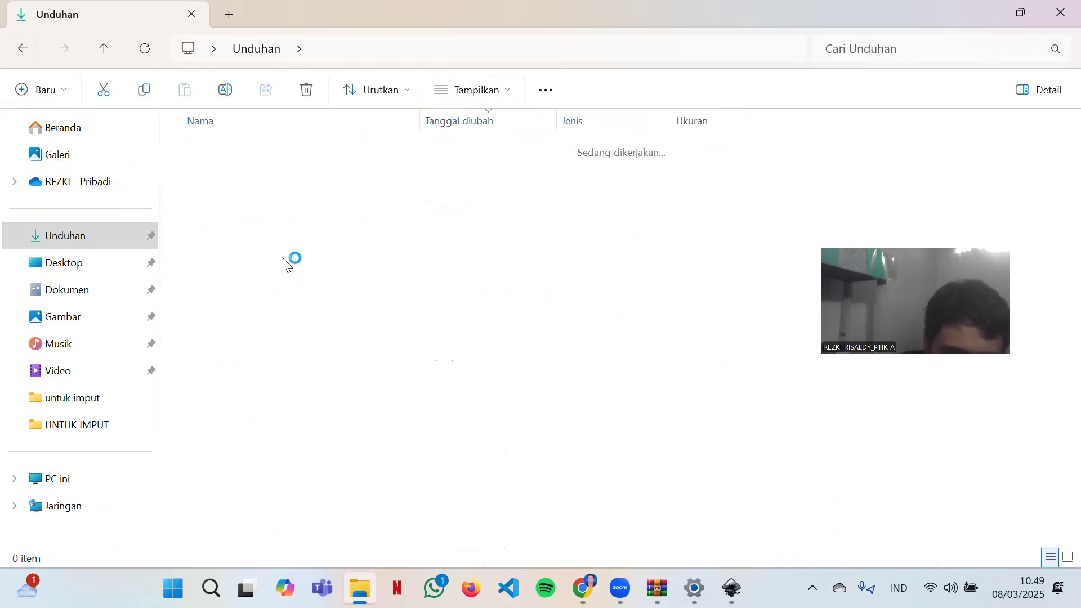
pyautogui.click(18, 56)
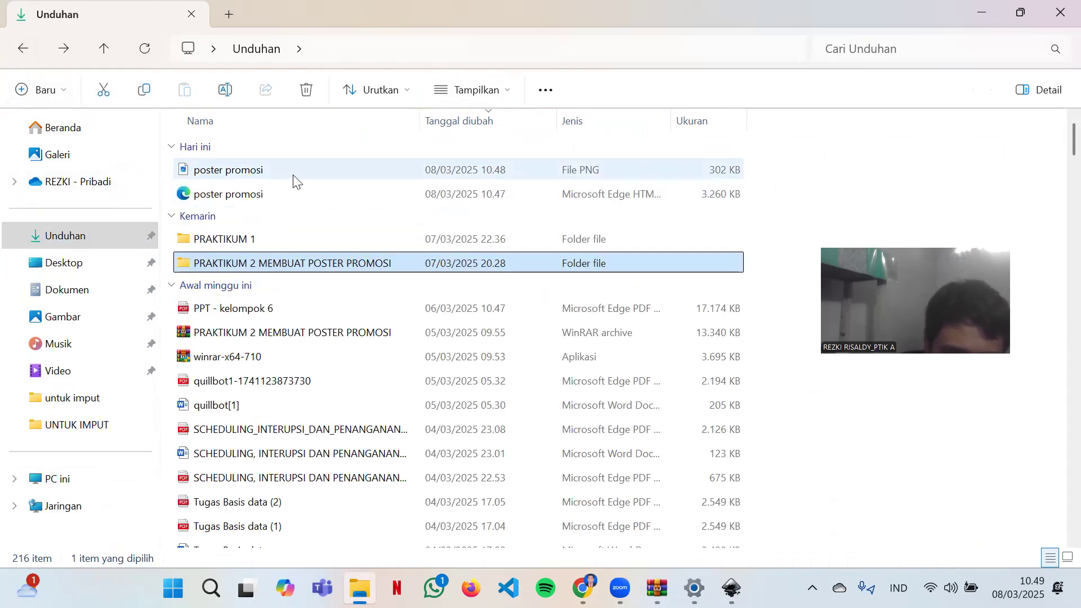
pyautogui.click(294, 171)
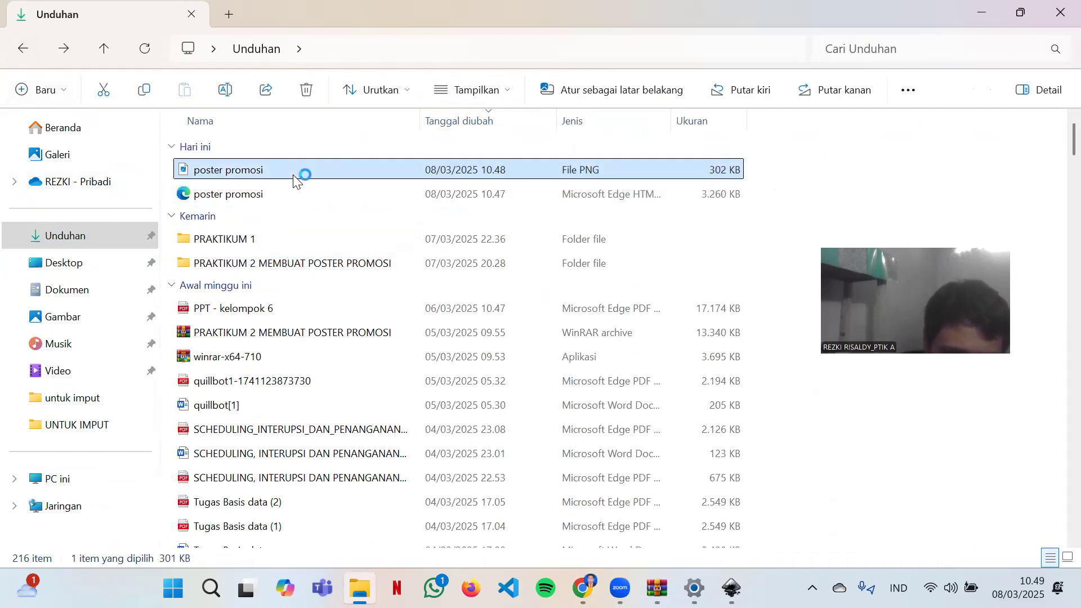
pyautogui.doubleClick(293, 176)
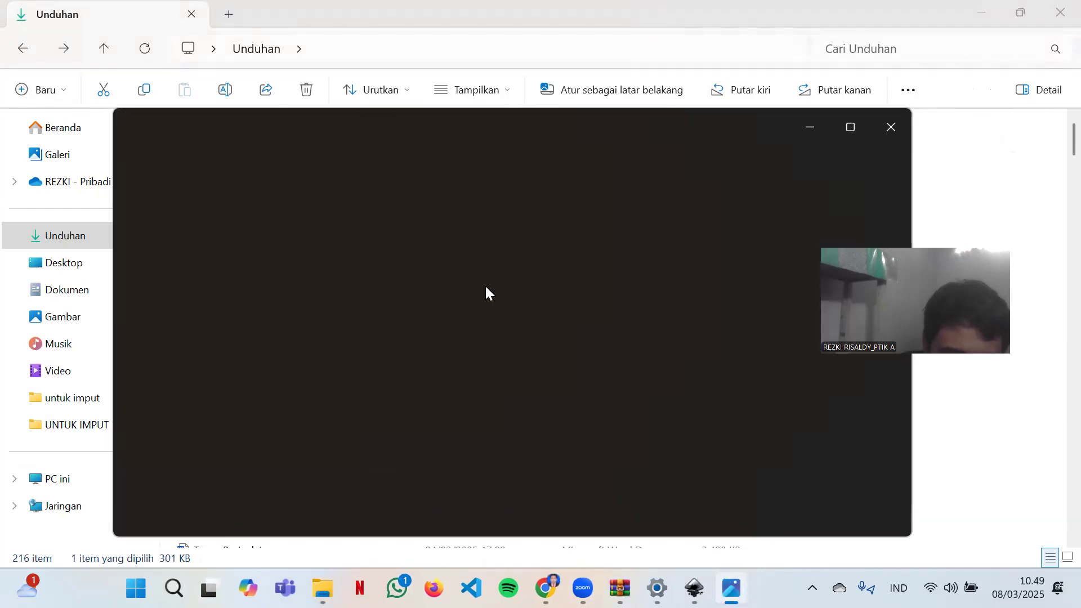